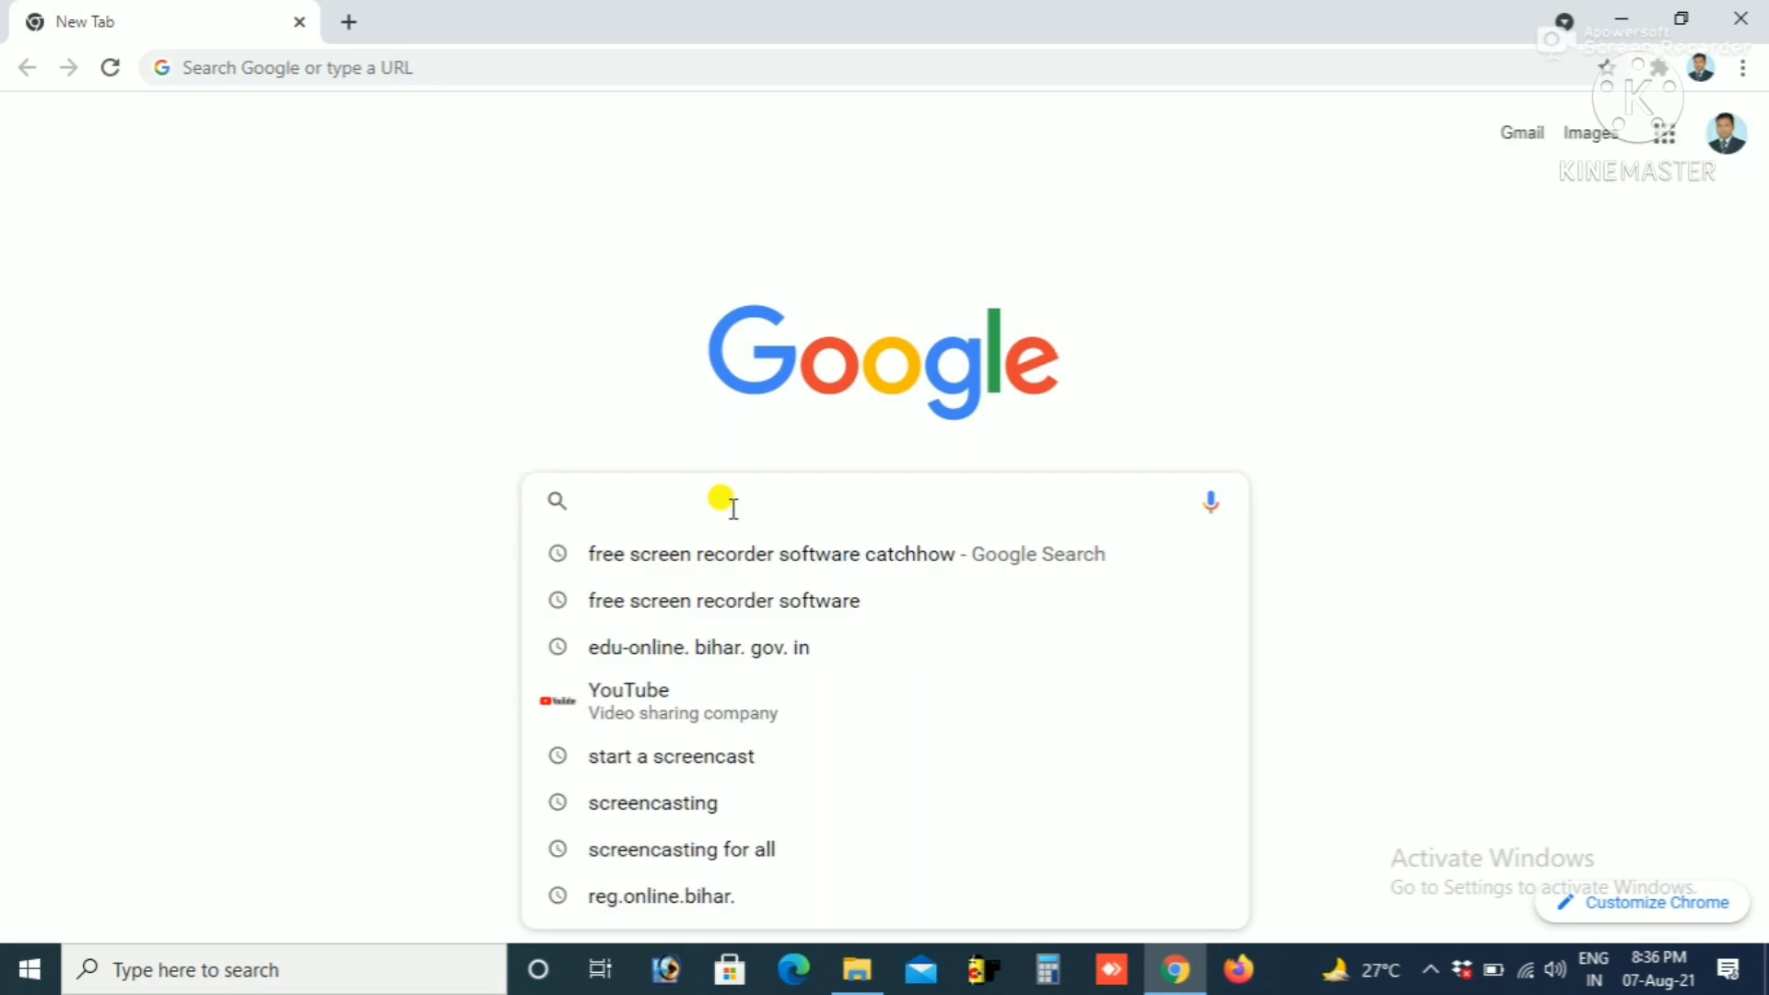
Step: Load the e-SAMBANDHAN portal at edu-online.bihar.gov.in in Chrome
type("d")
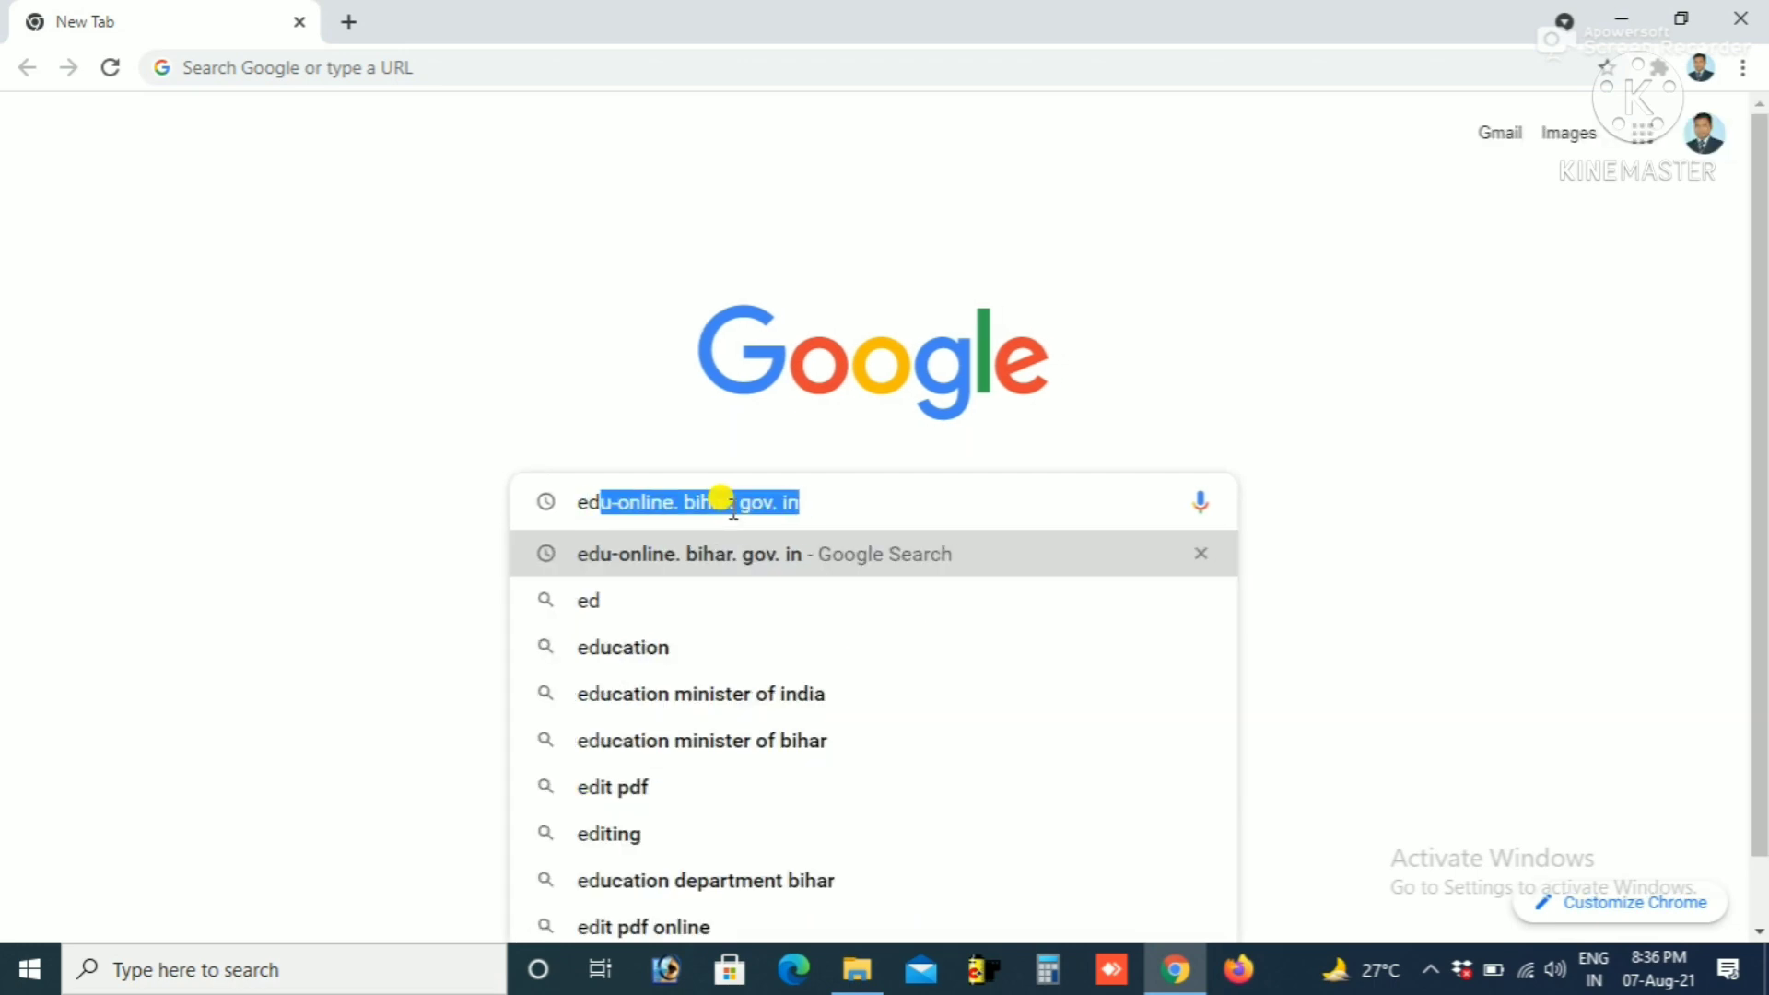
type("u")
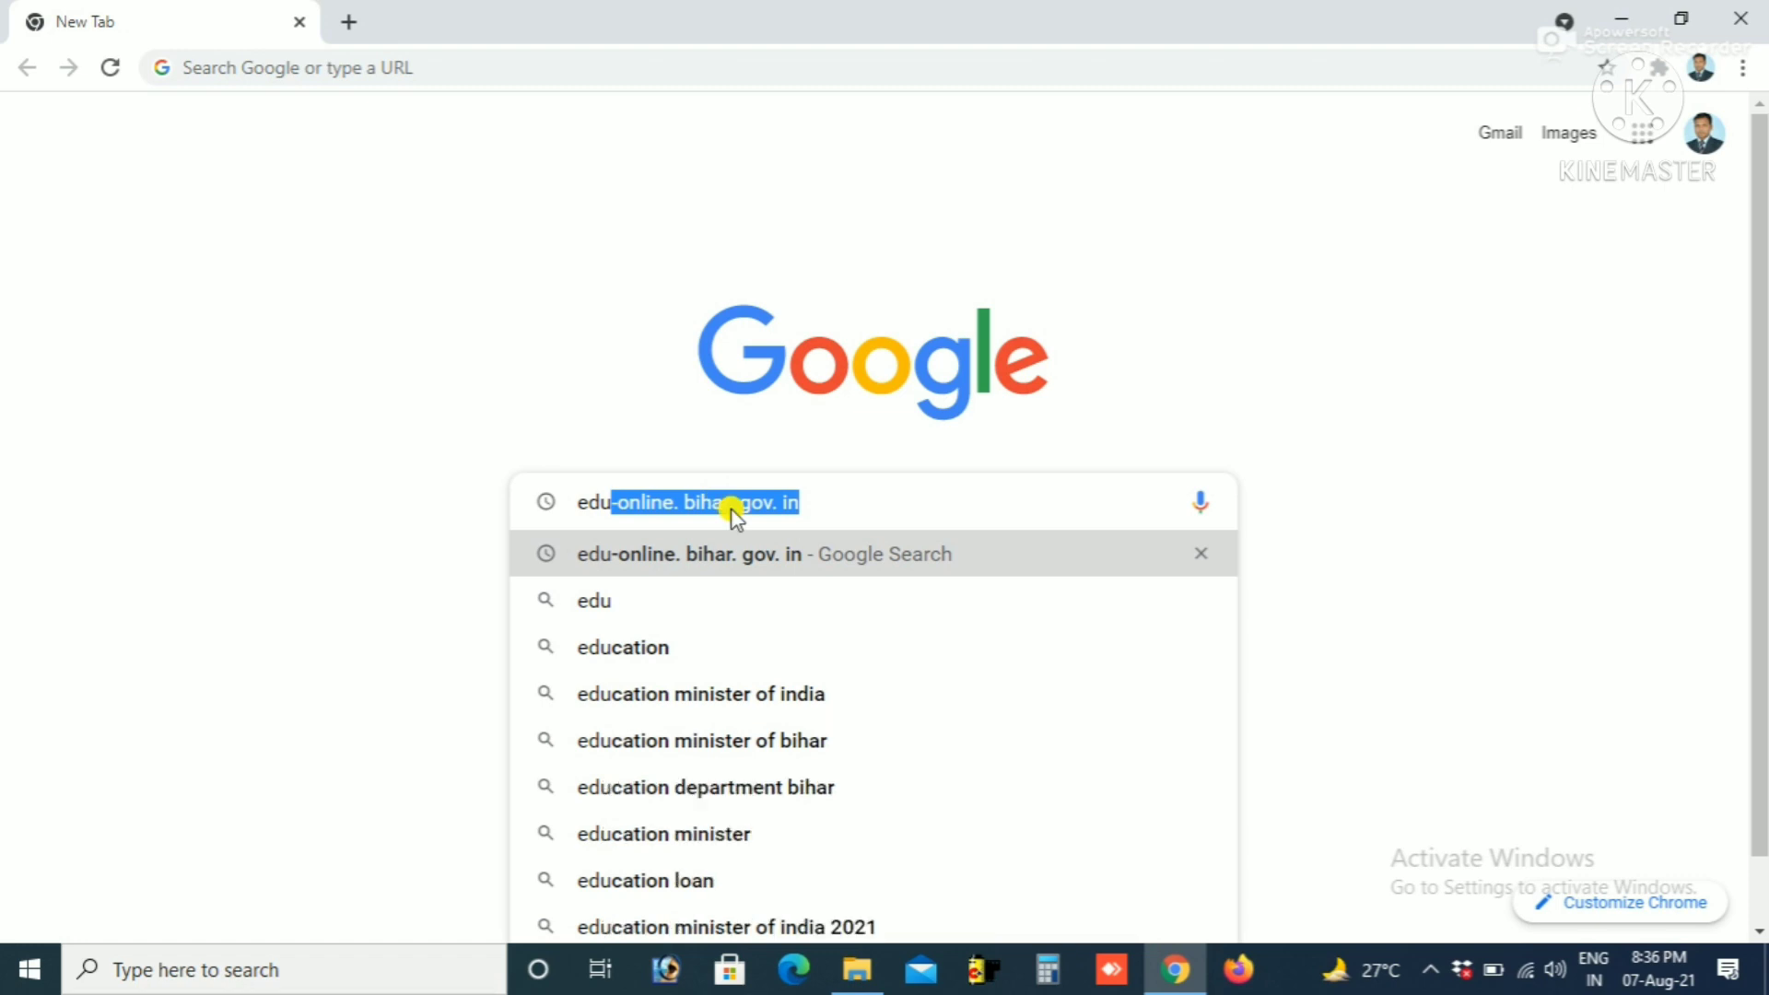
type("-on")
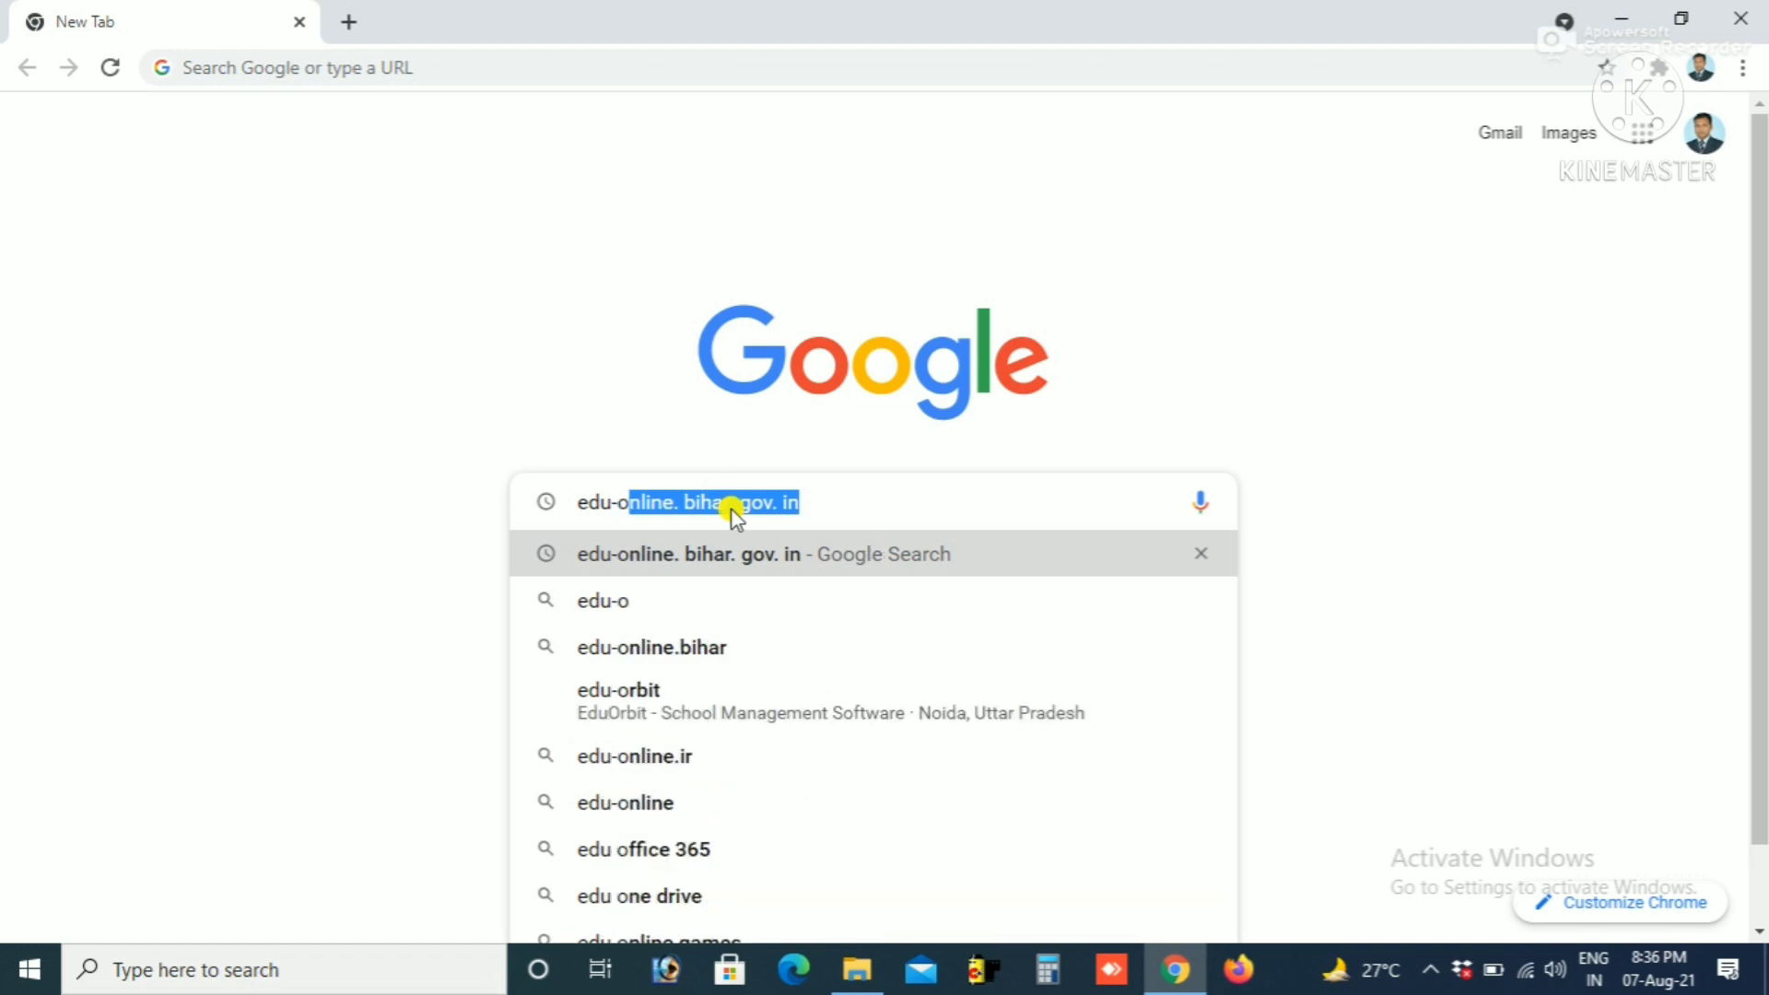
type("line")
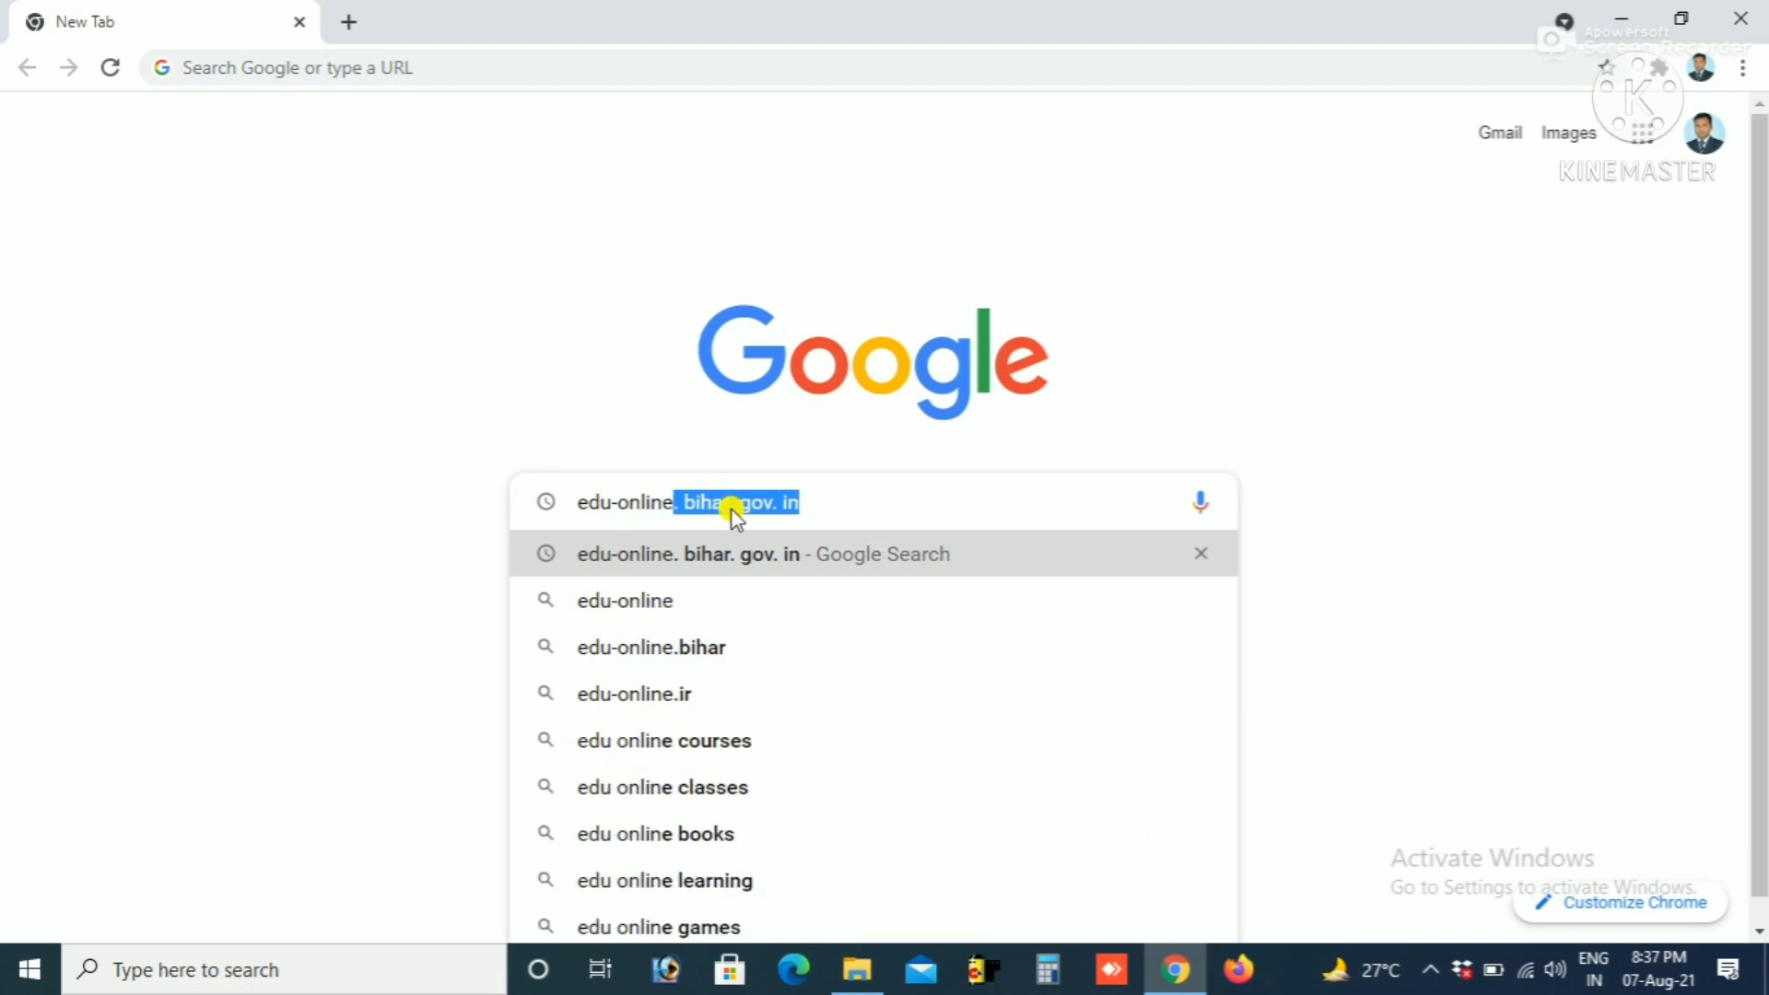
type(".b")
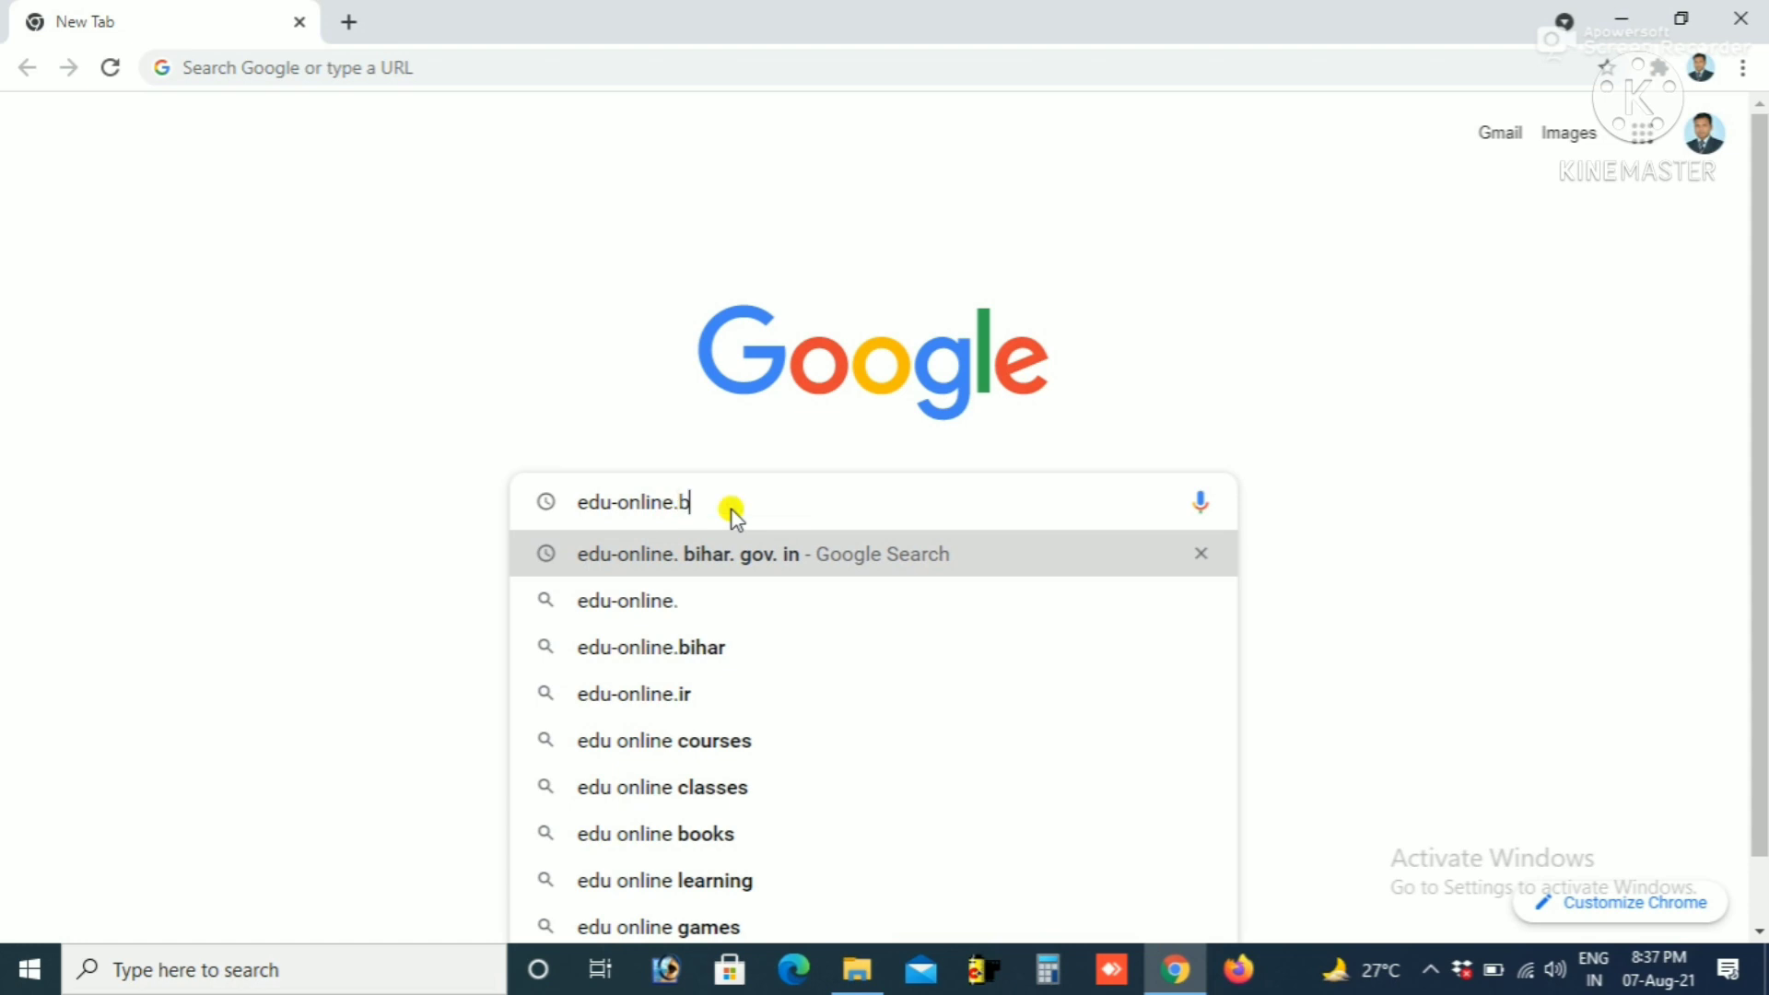
type("ihar")
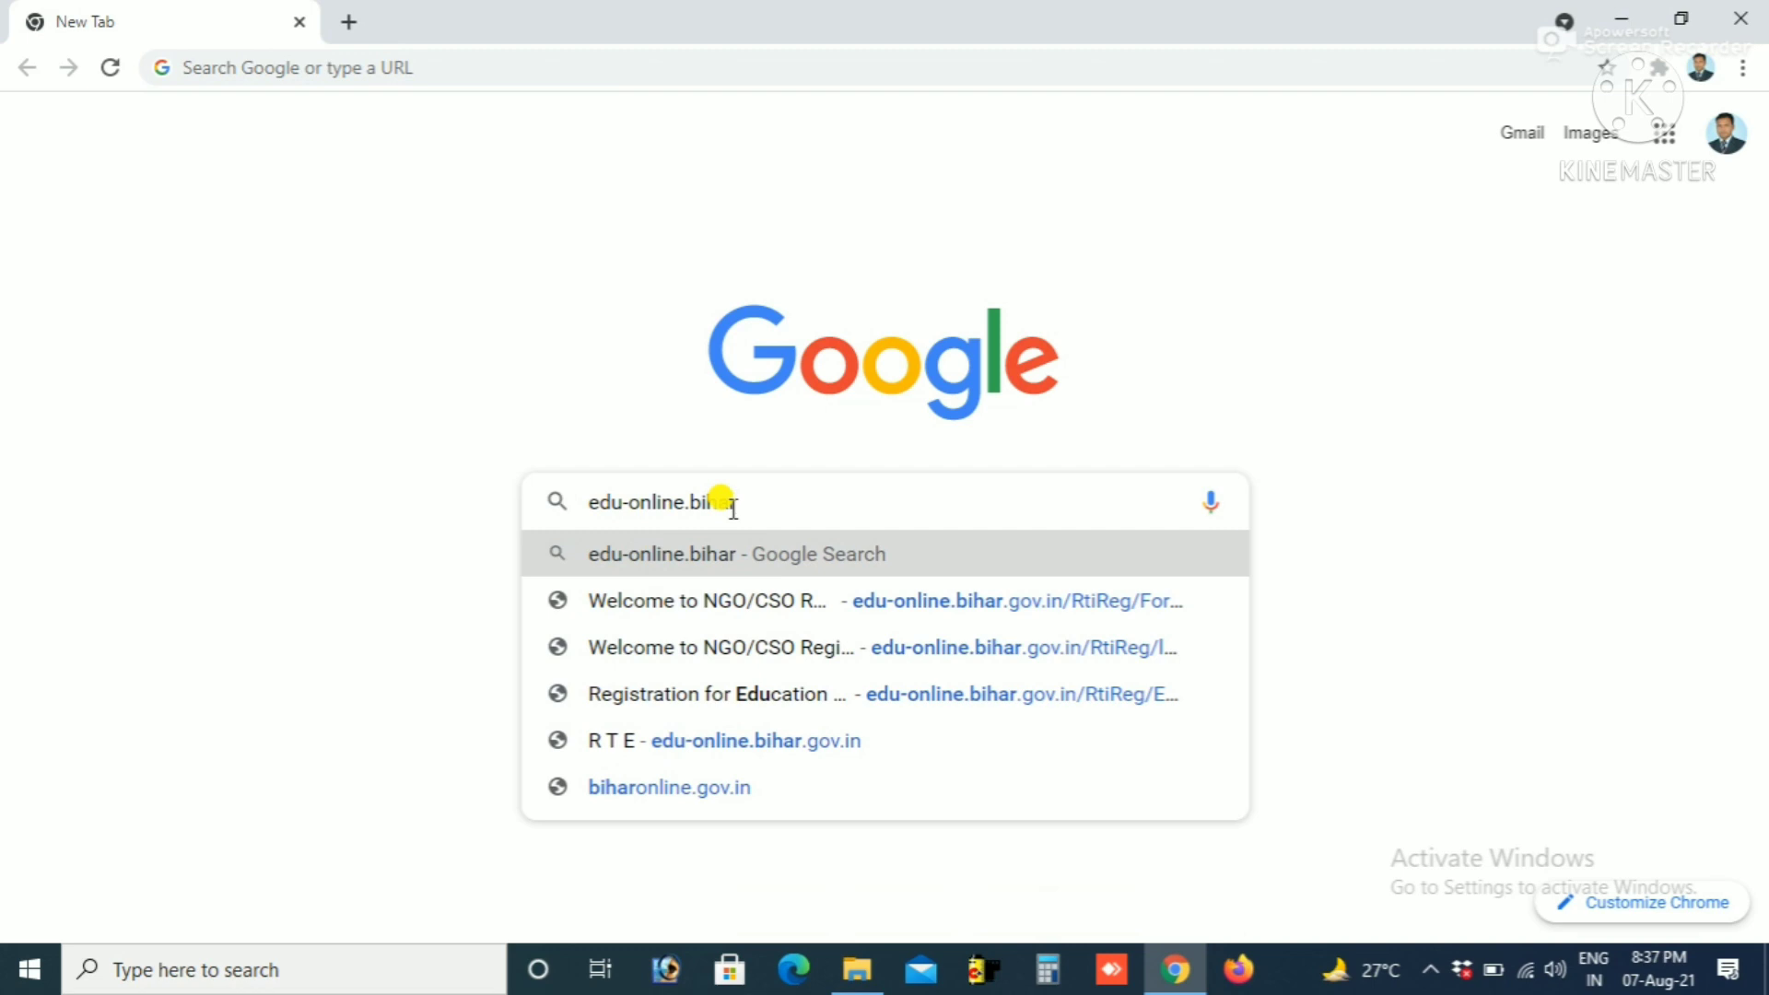
type(".")
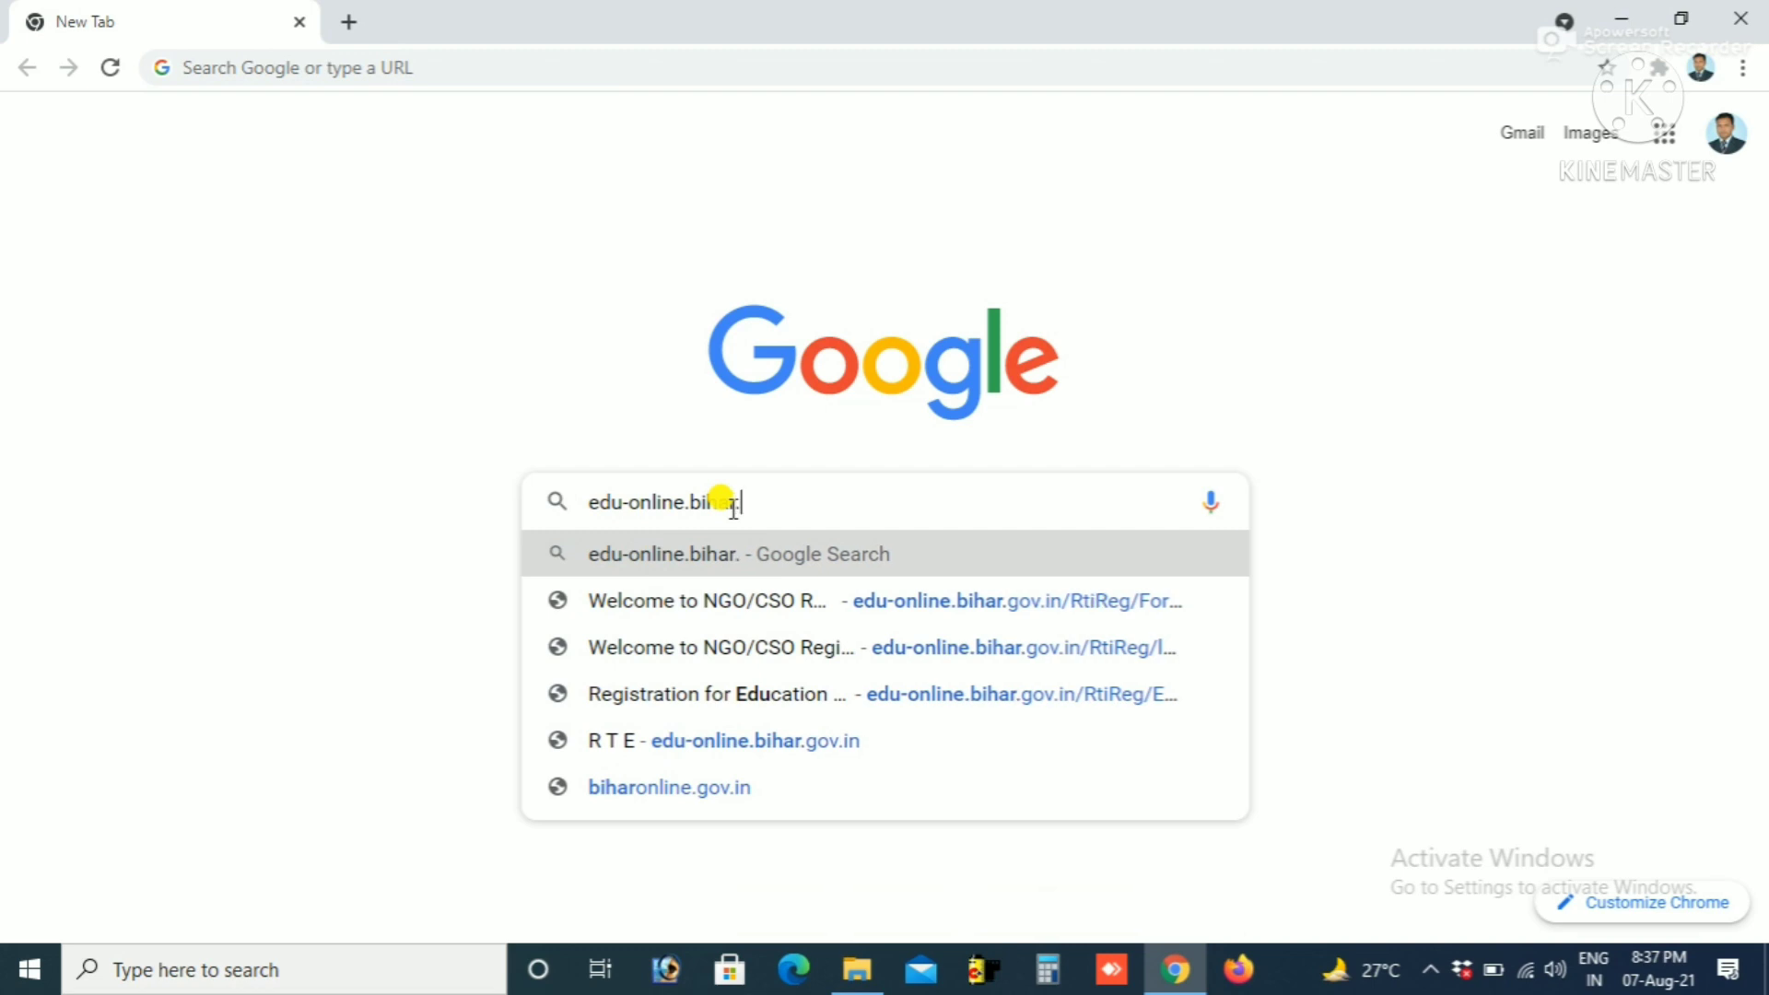
type("gov")
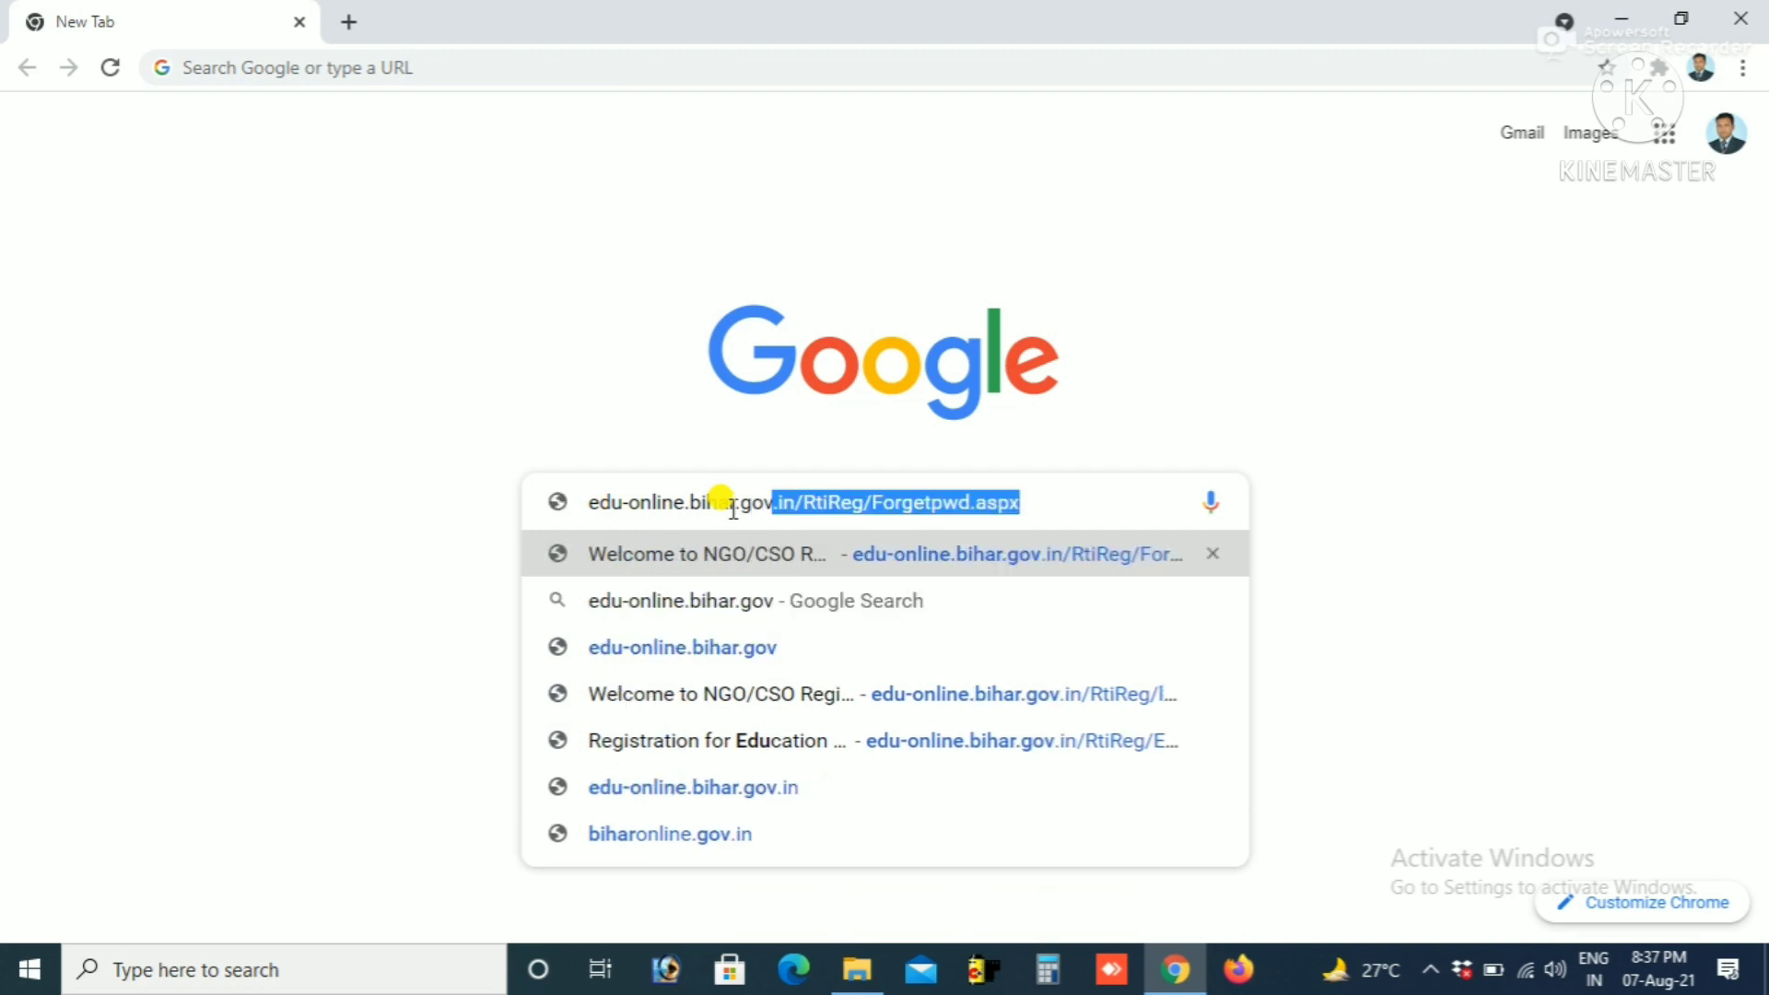
type(".in")
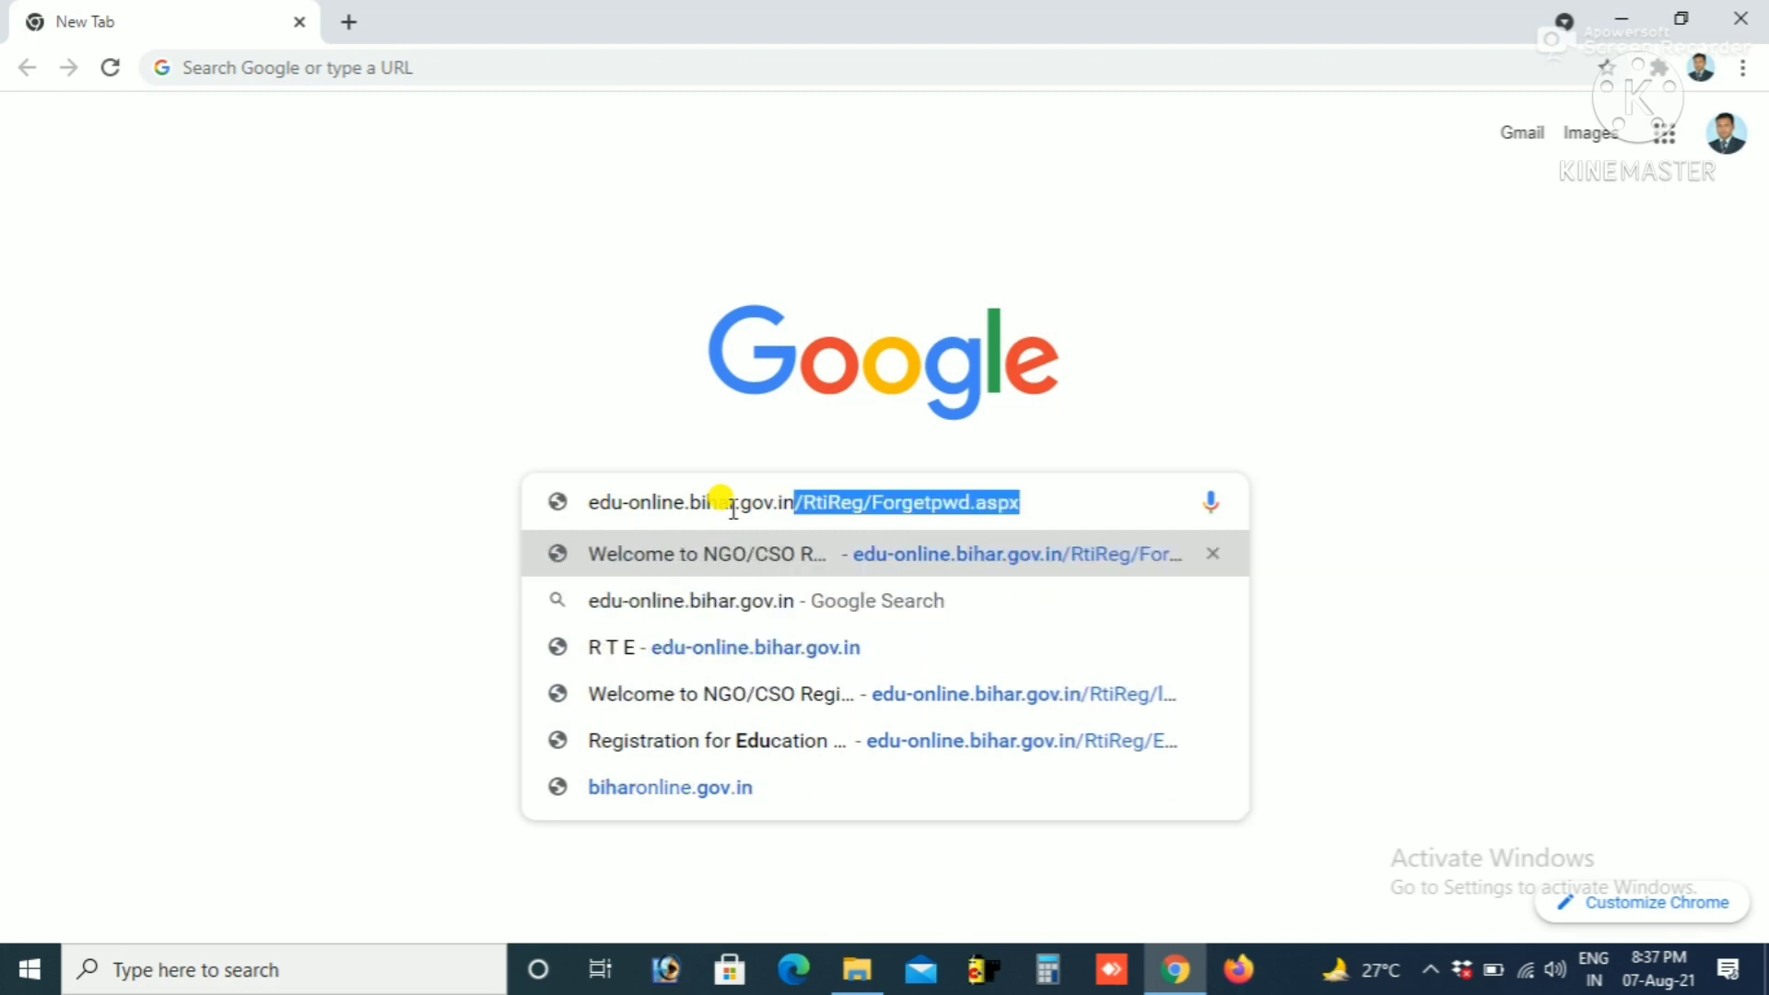
key("Return")
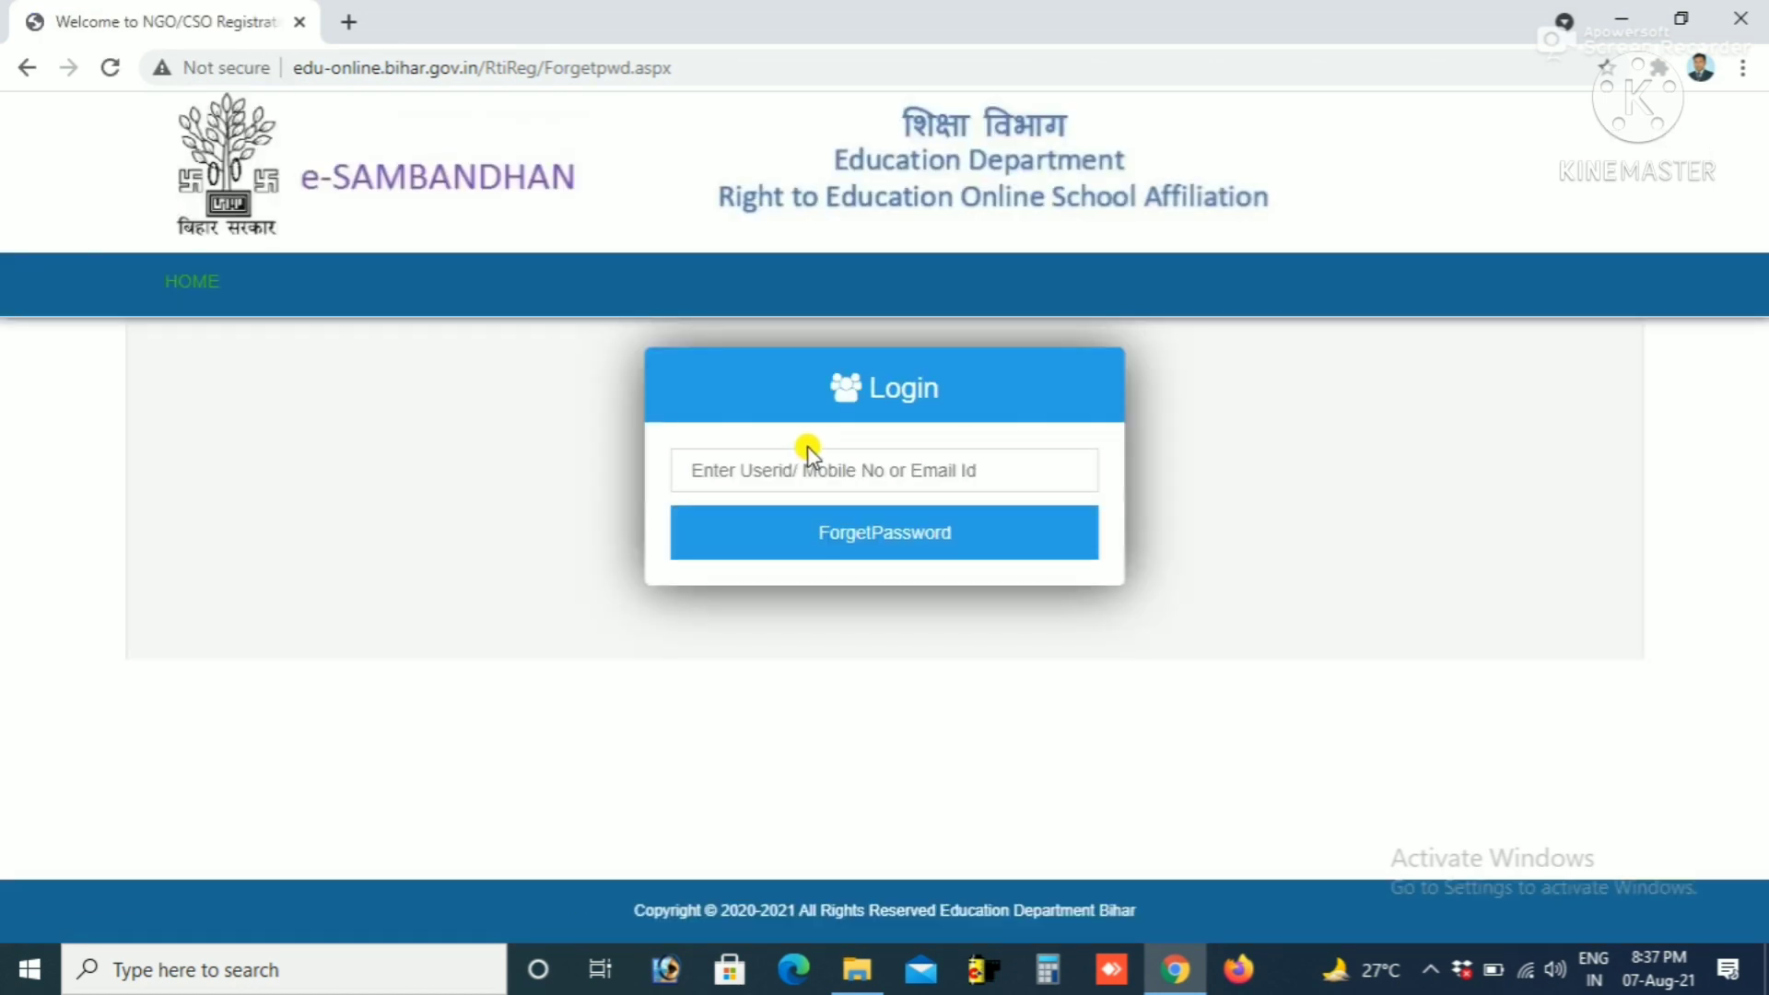
Step: Start a new RTE registration with year 2020-2021, district PURNIA and block PURNIA EAST
left_click(175, 290)
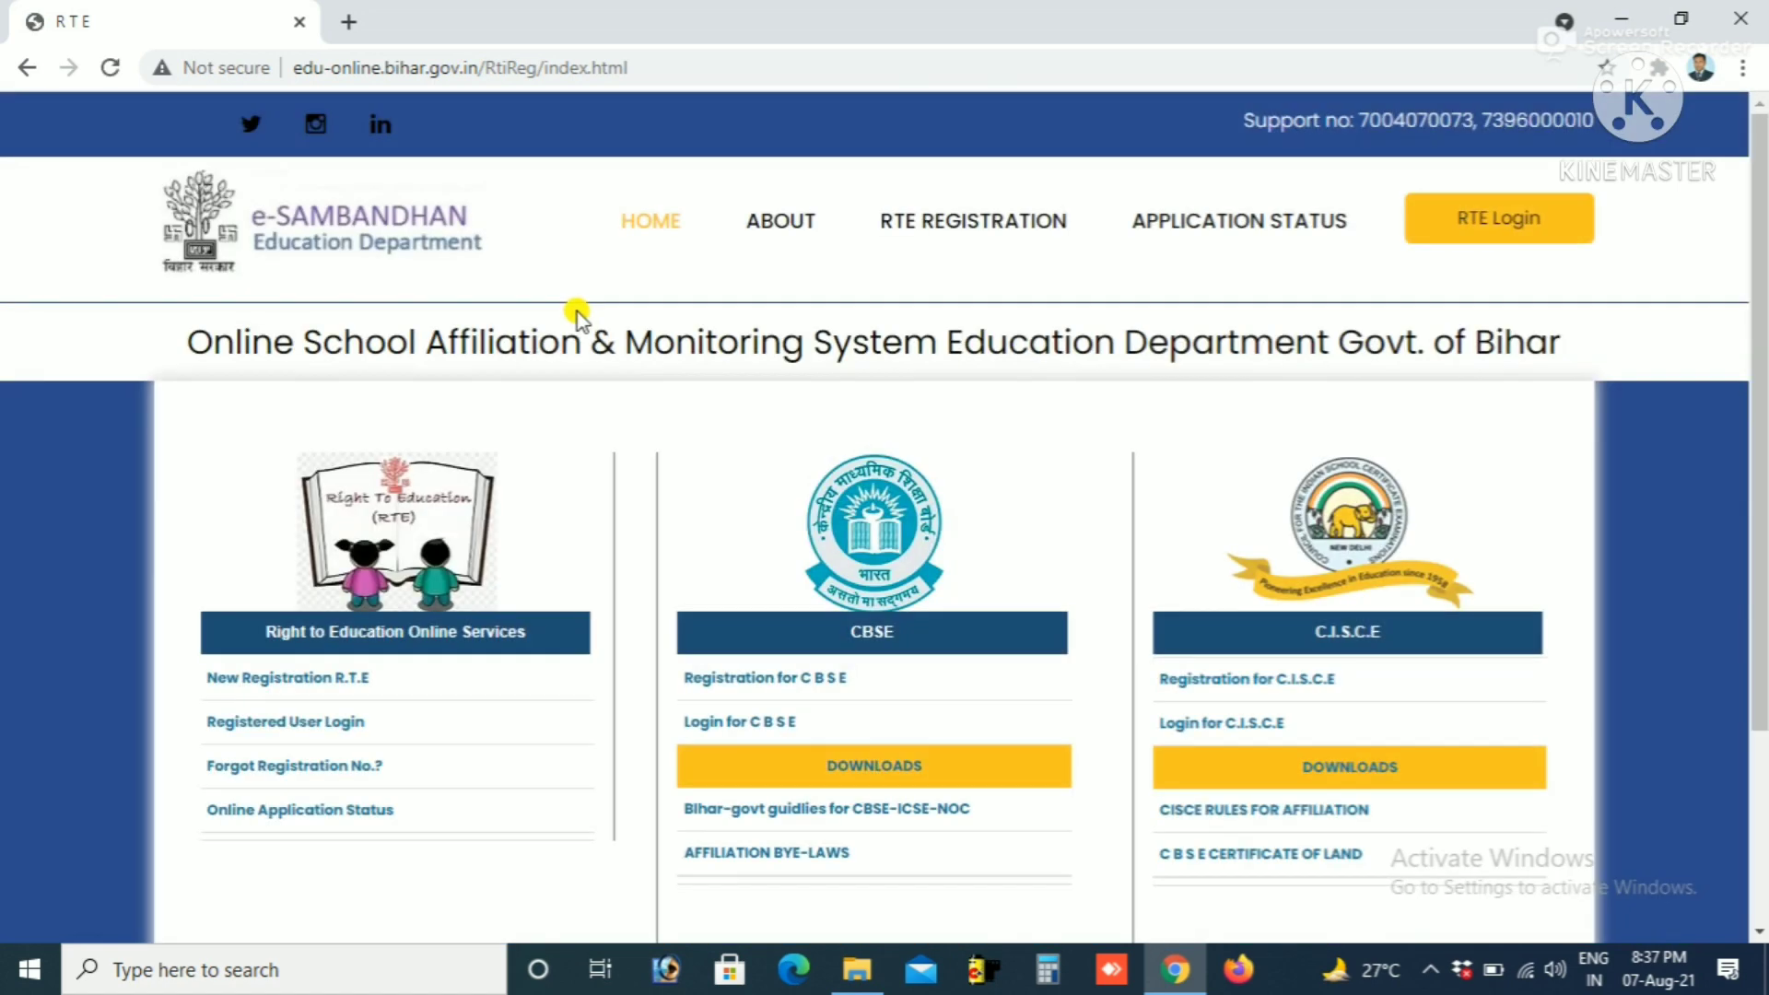
left_click(319, 682)
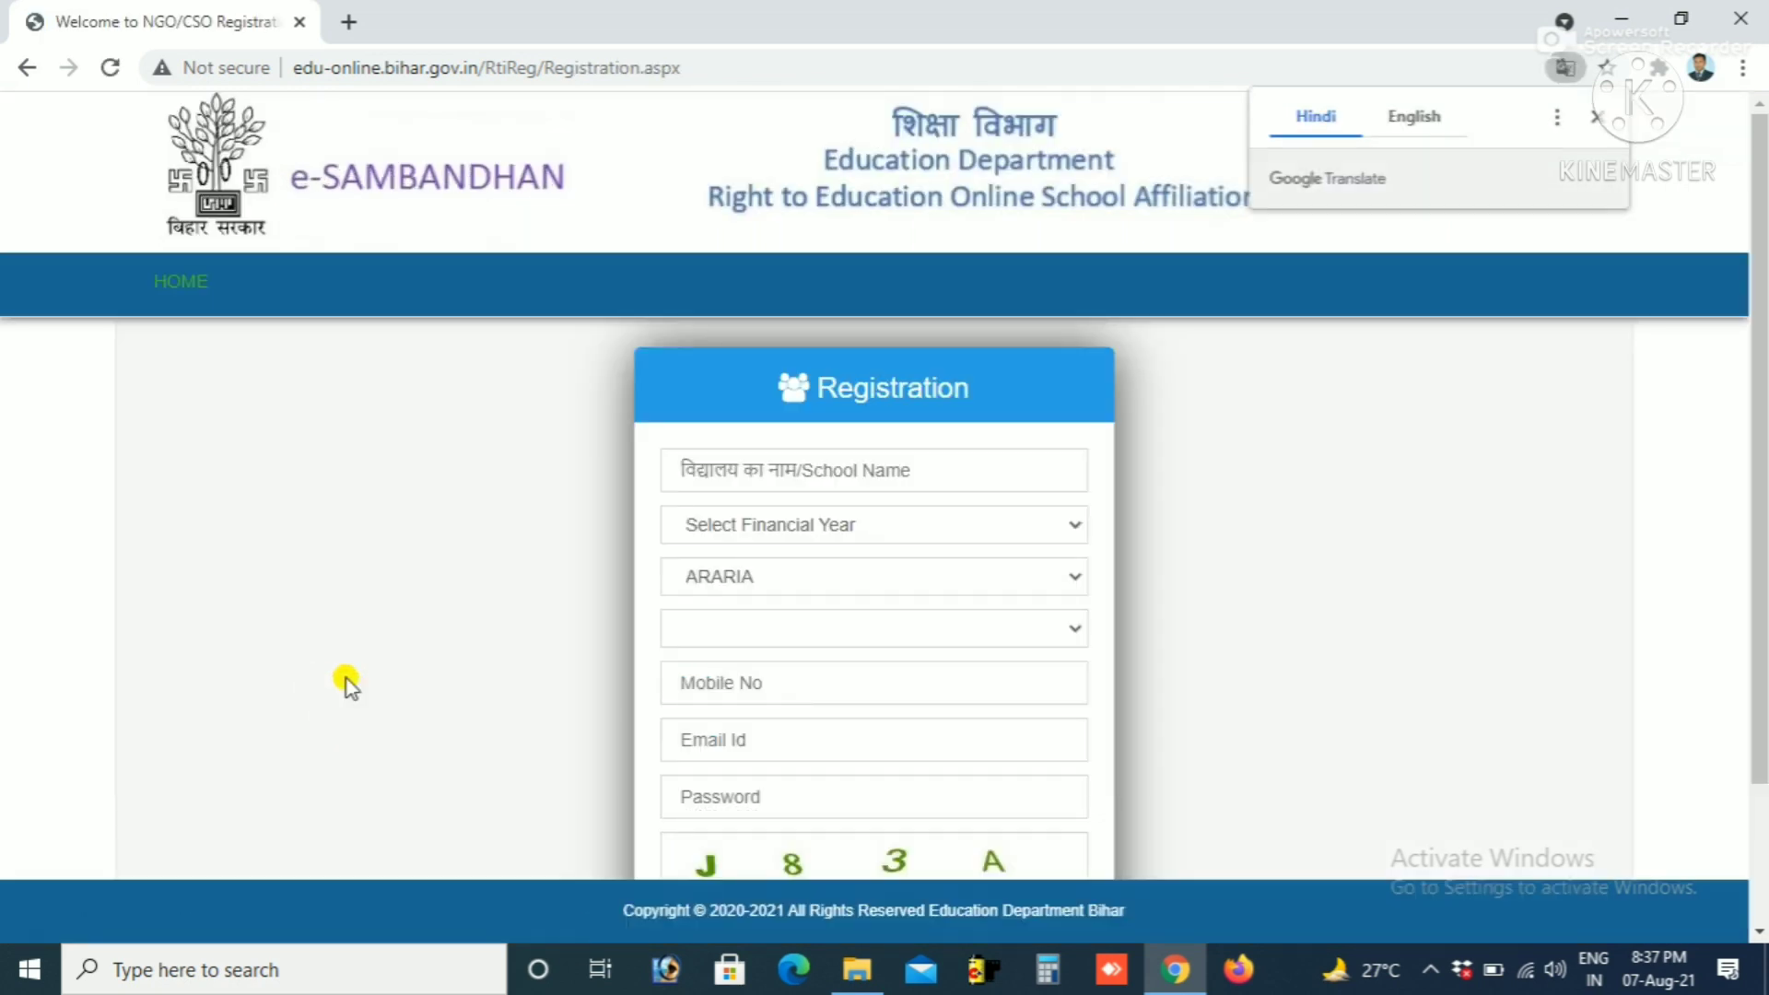
left_click(947, 531)
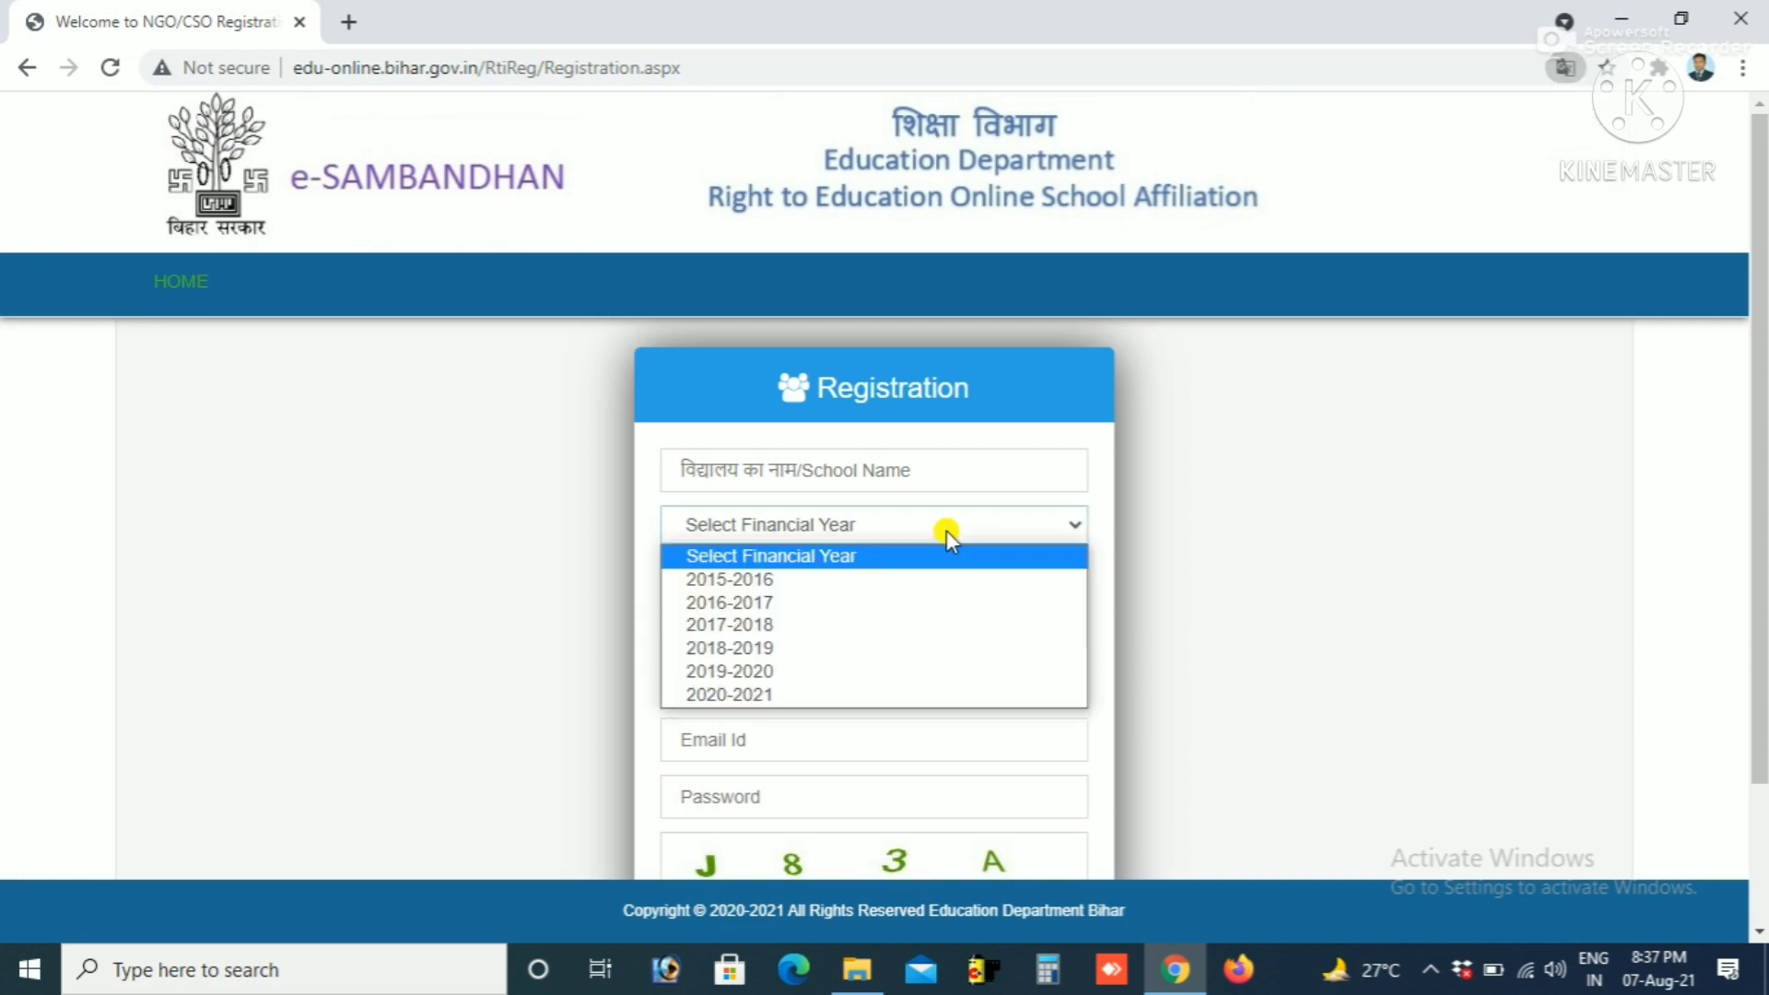
left_click(849, 702)
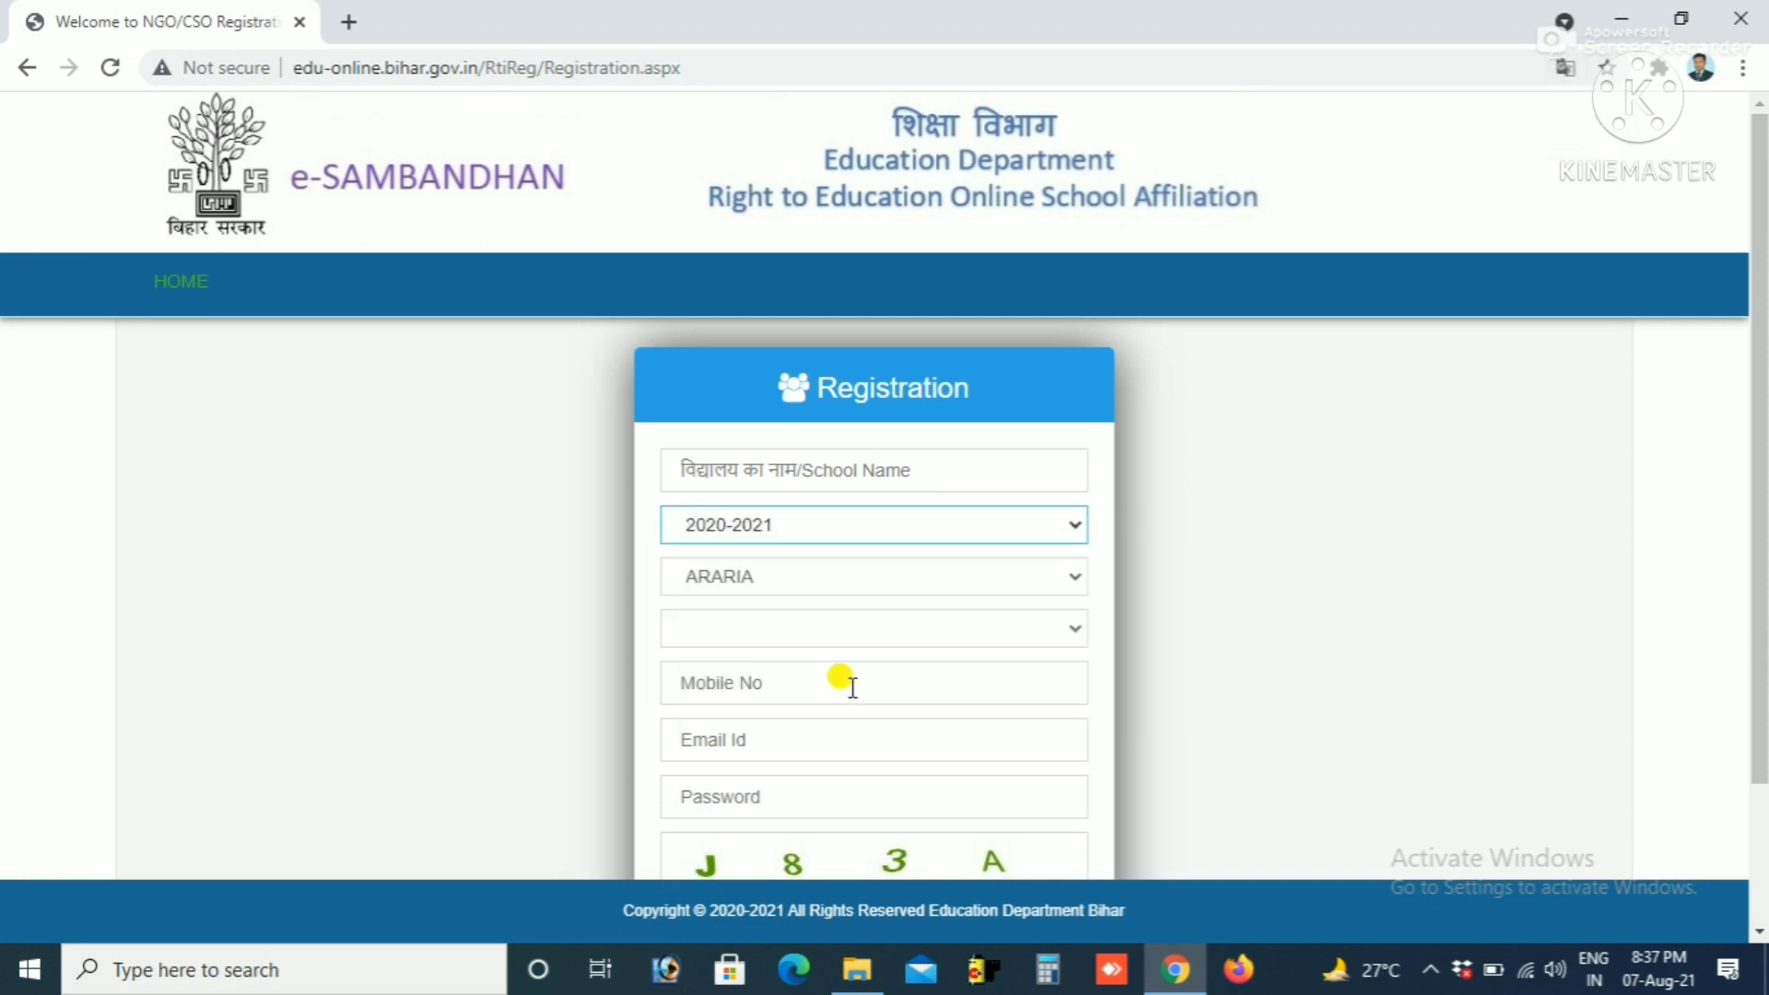
left_click(858, 589)
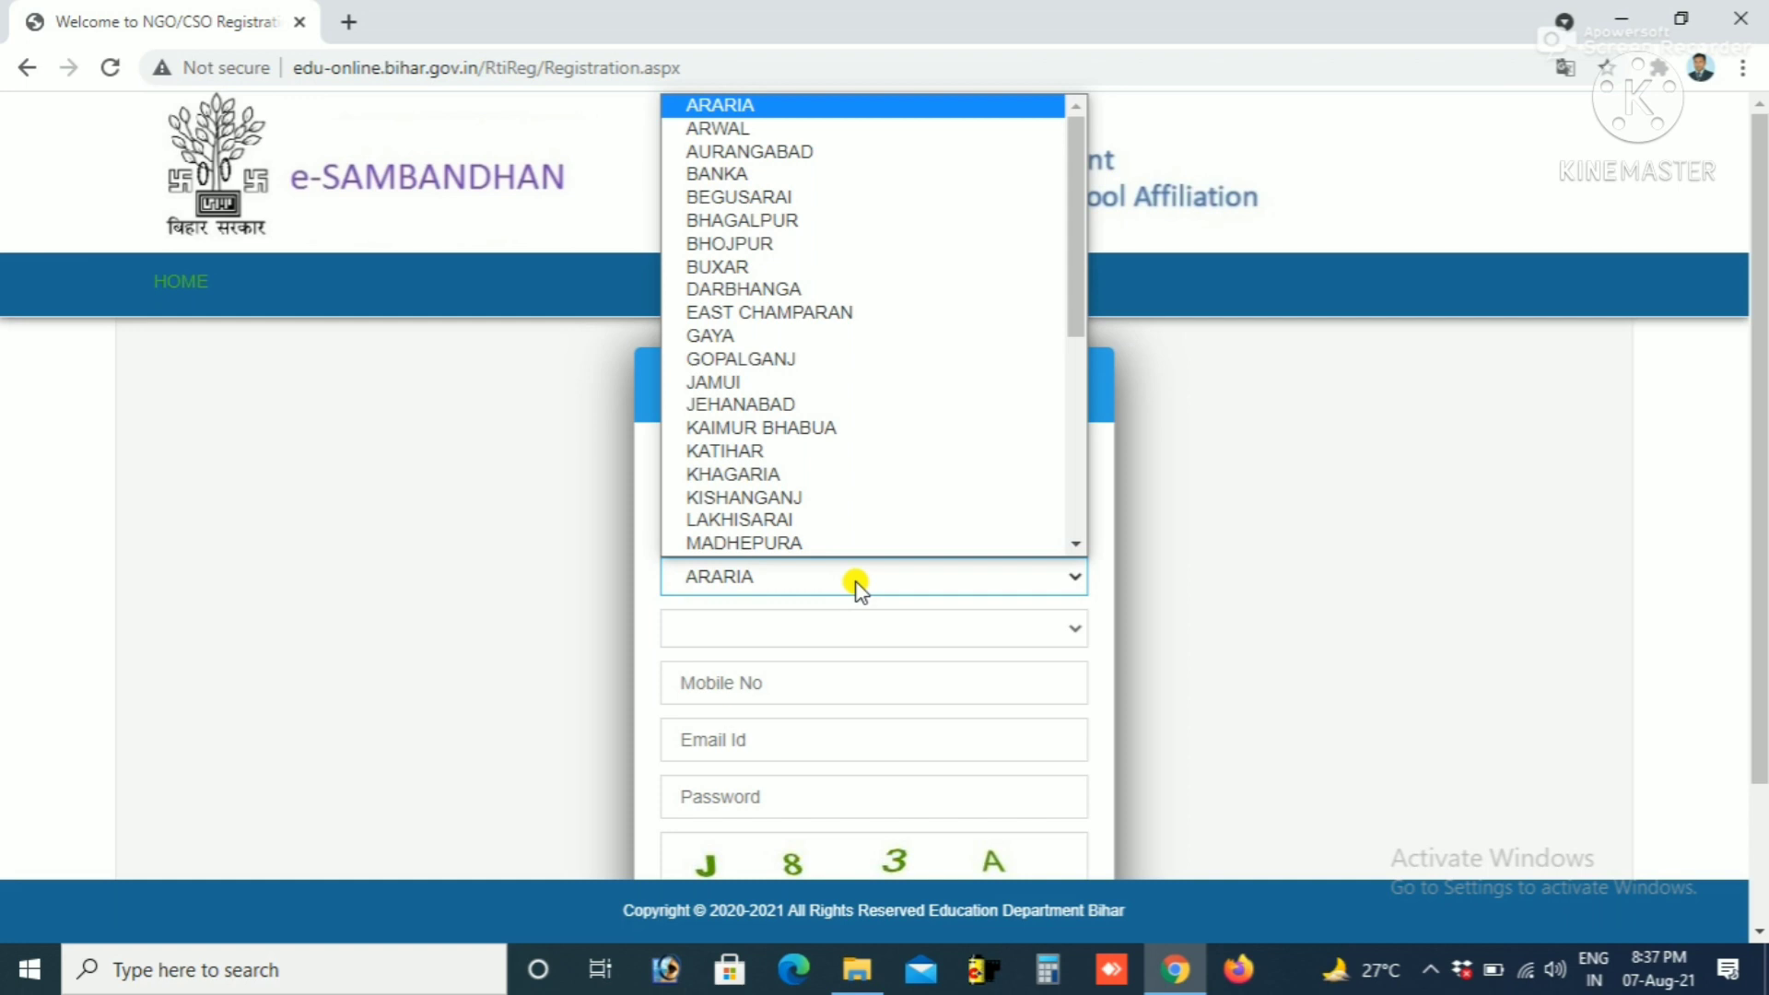
key("p")
key("Down")
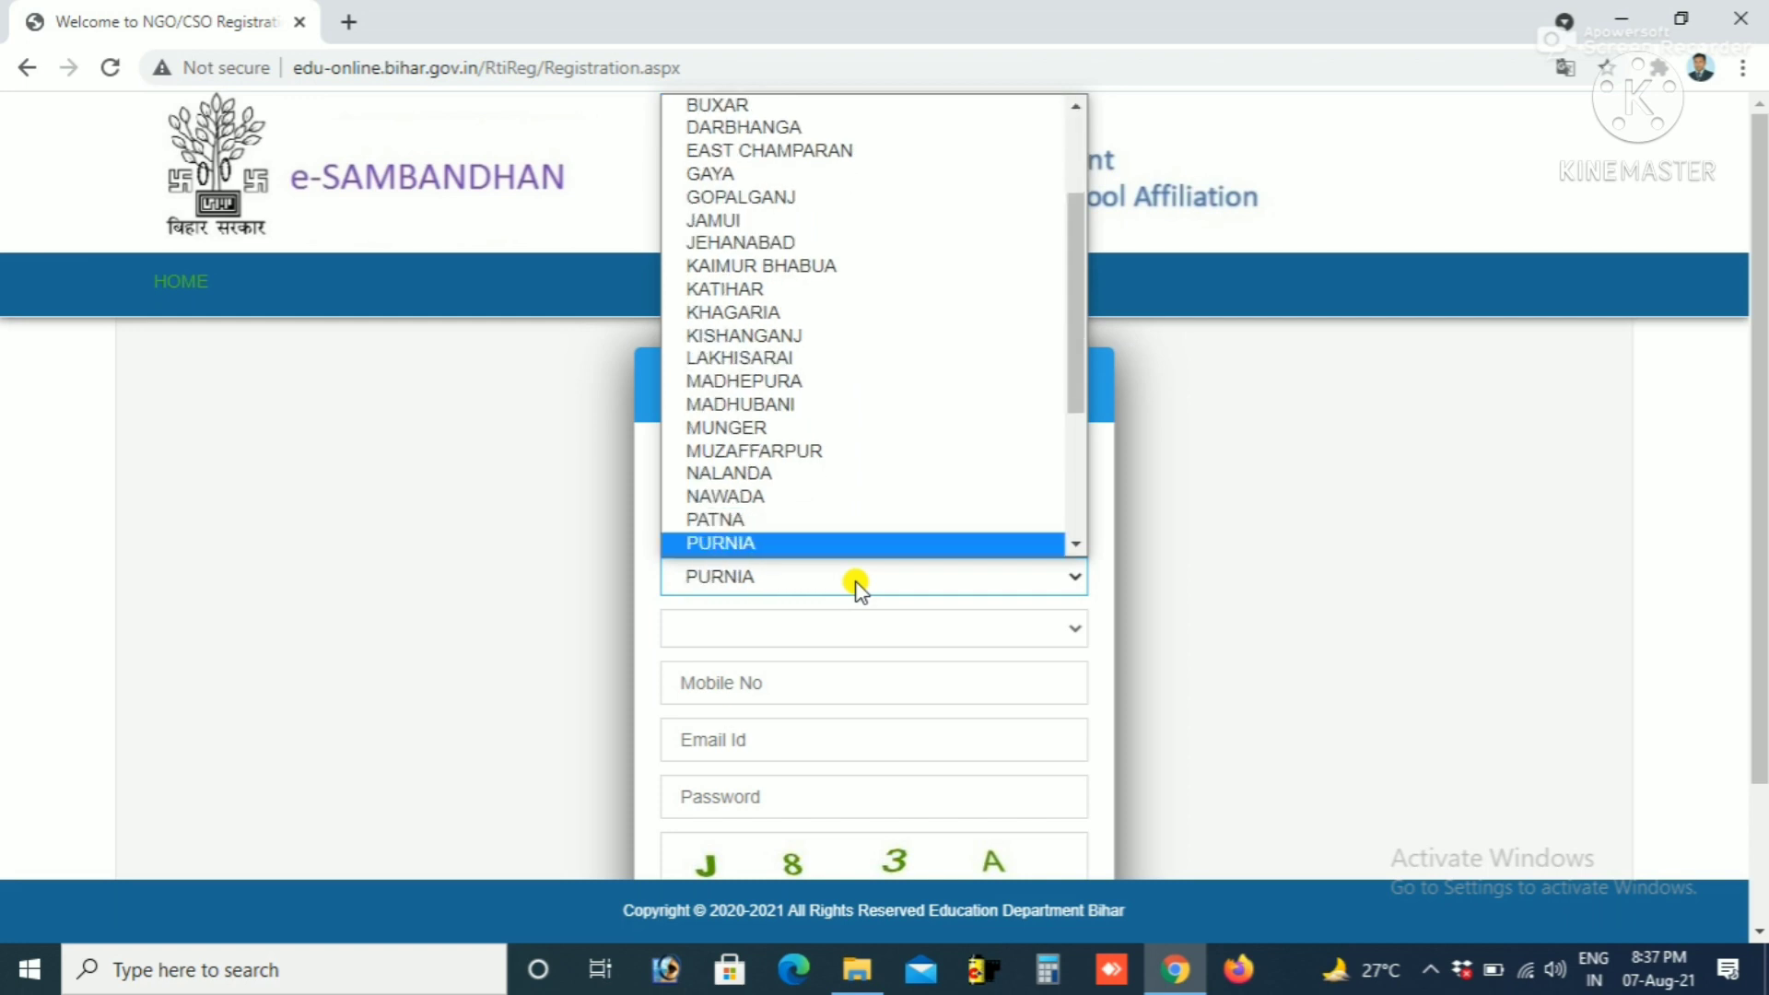
key("Return")
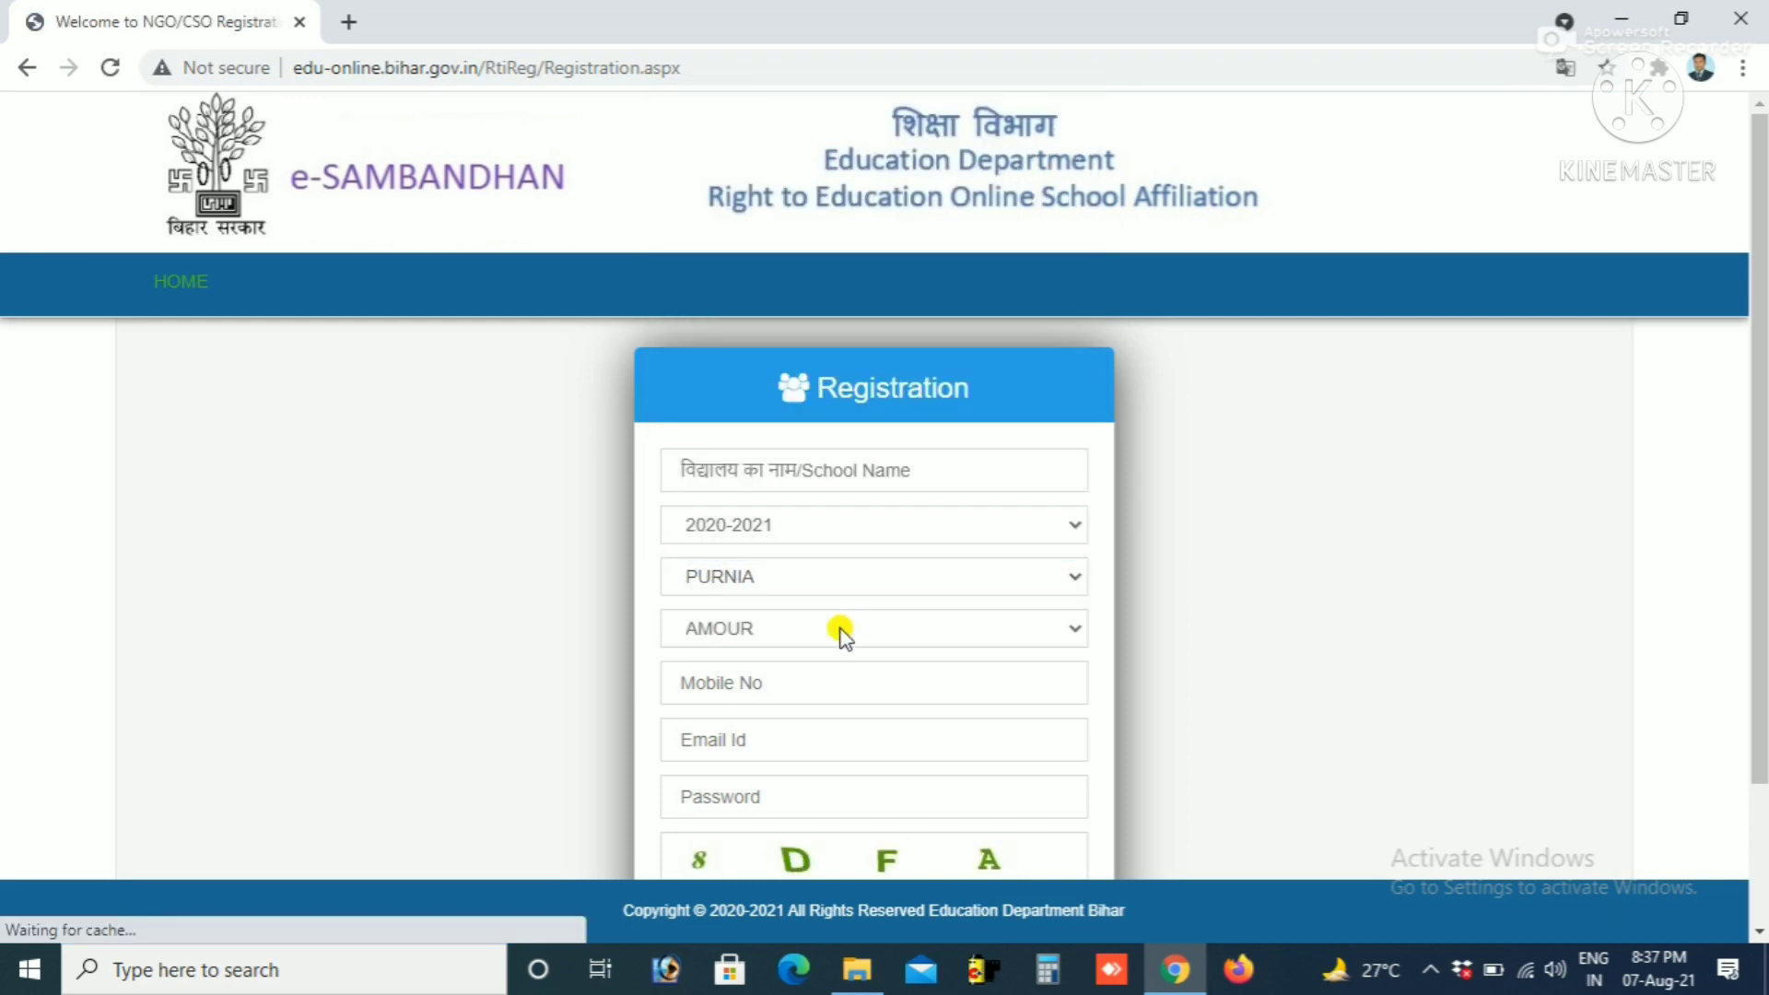
left_click(840, 630)
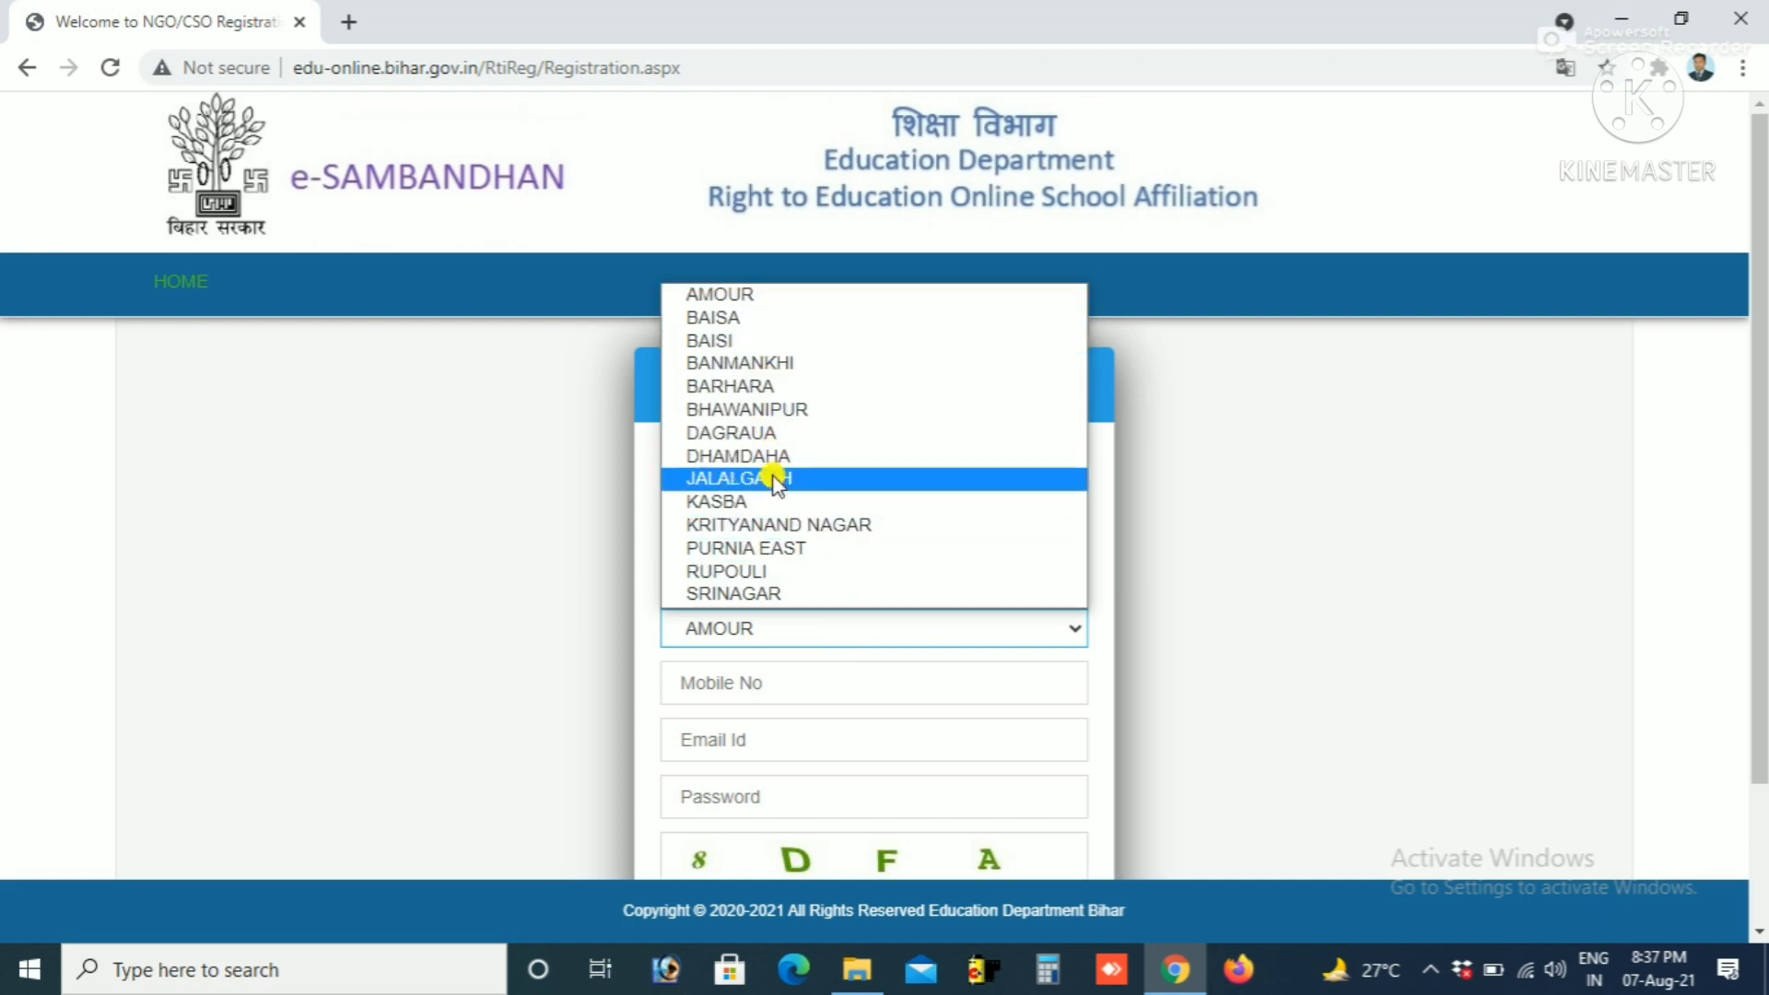
left_click(787, 549)
Step: Autofill the saved mobile number and e-mail, enter the security code, then return home
left_click(763, 673)
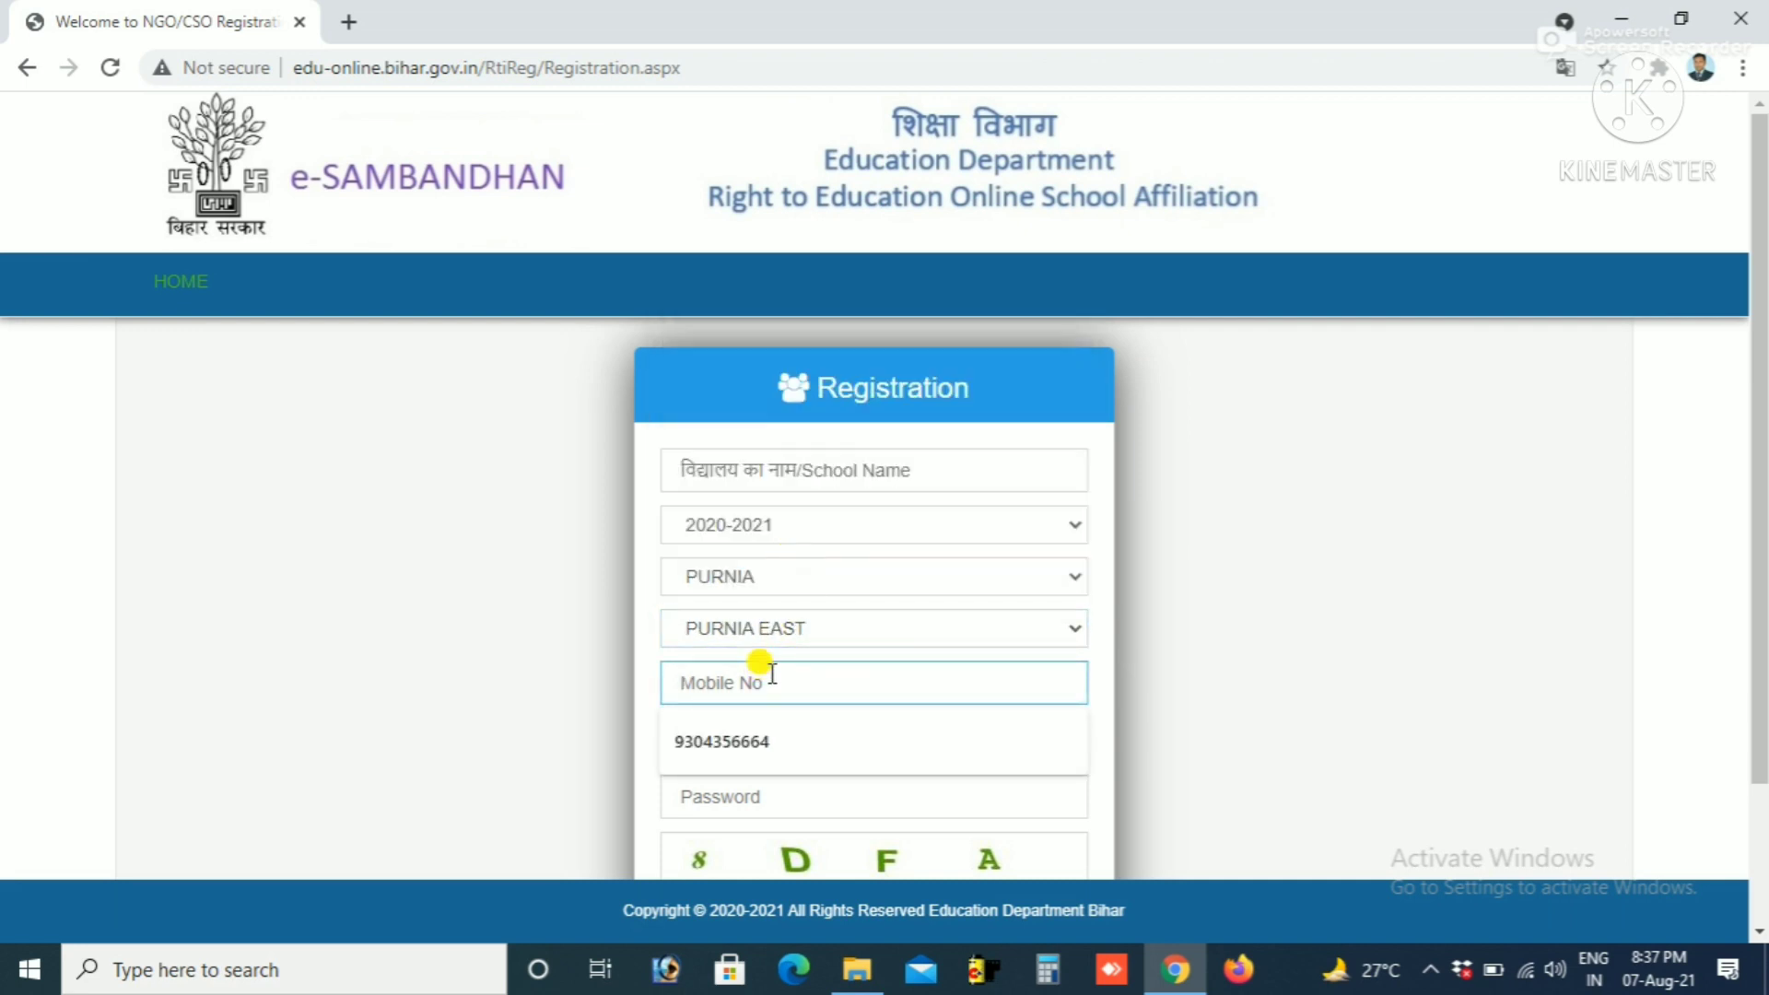
left_click(774, 741)
left_click(758, 741)
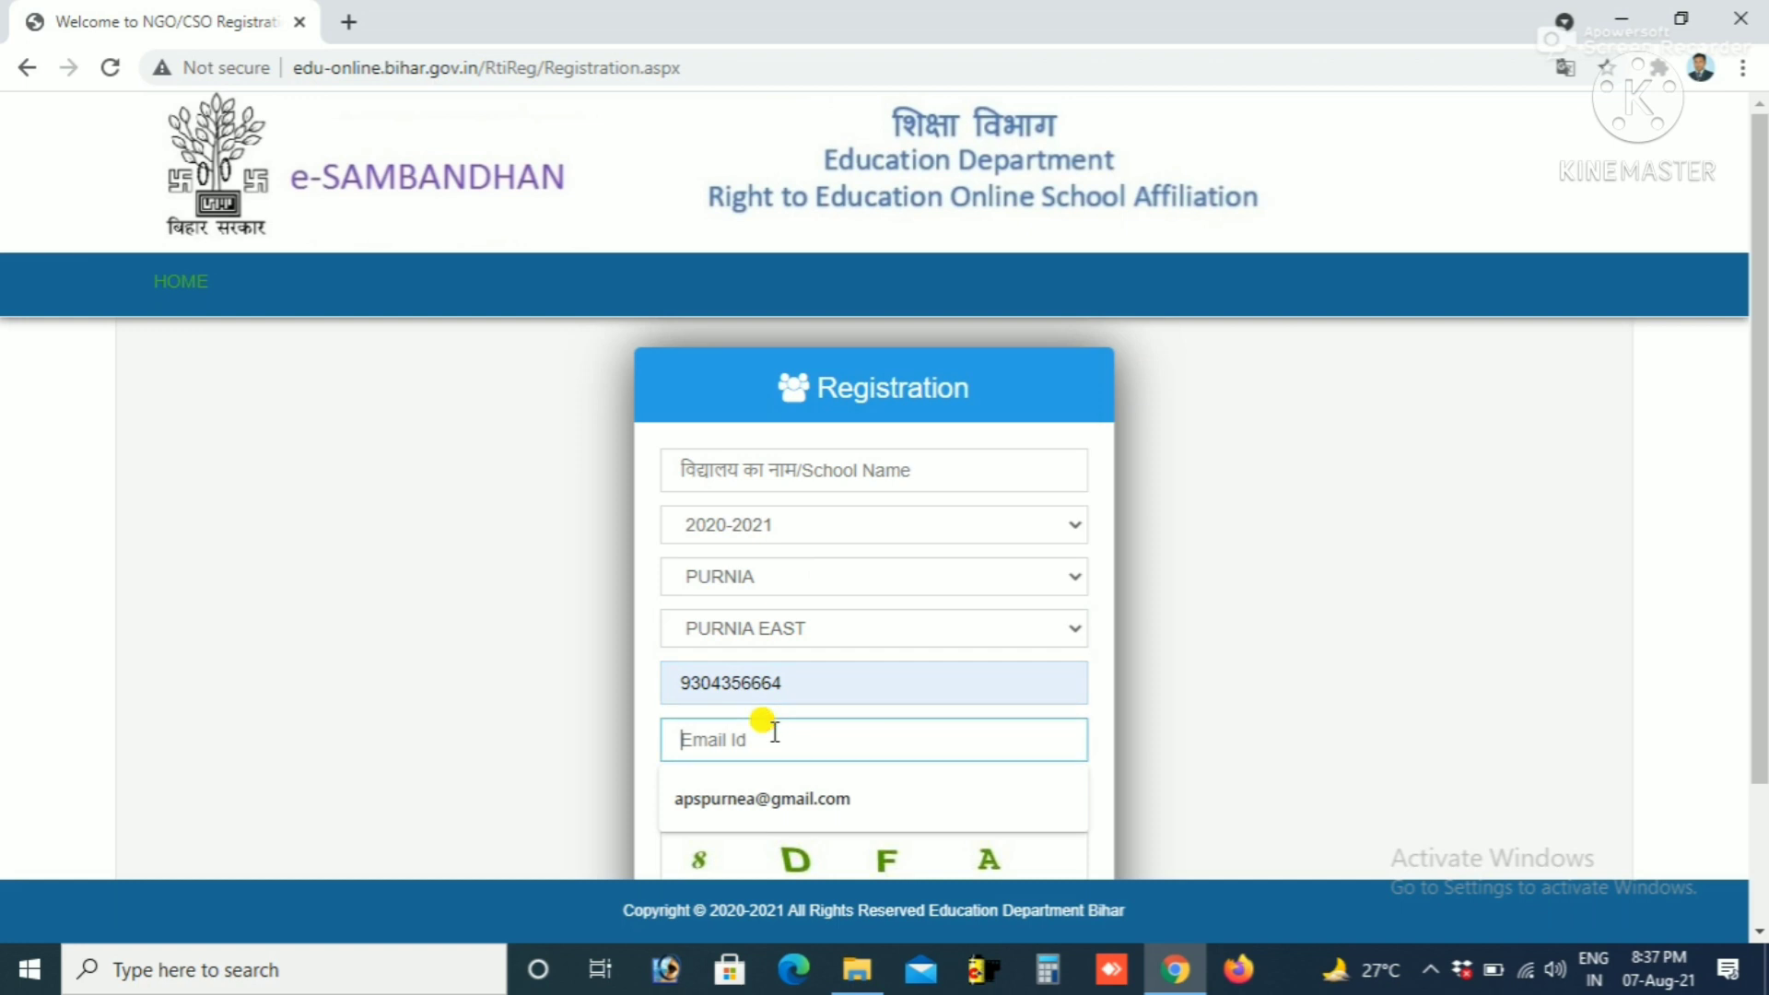
left_click(779, 791)
left_click(786, 794)
scroll(782, 765, "down", 2)
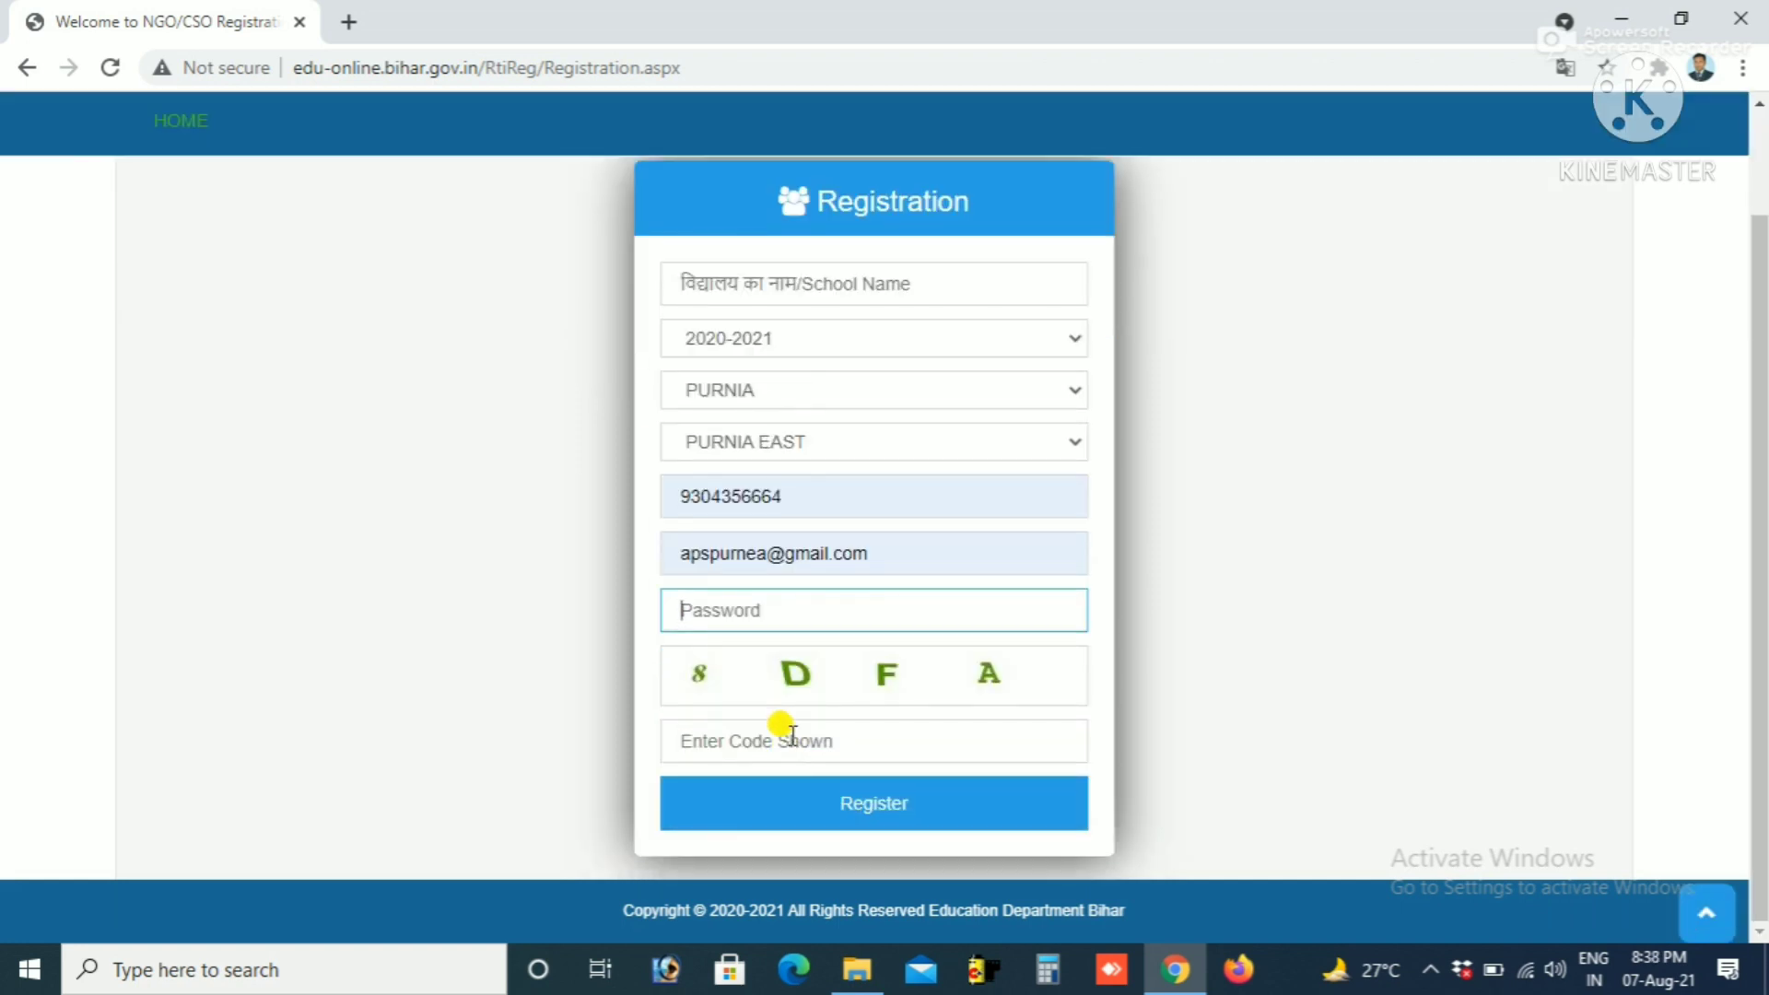
left_click(732, 742)
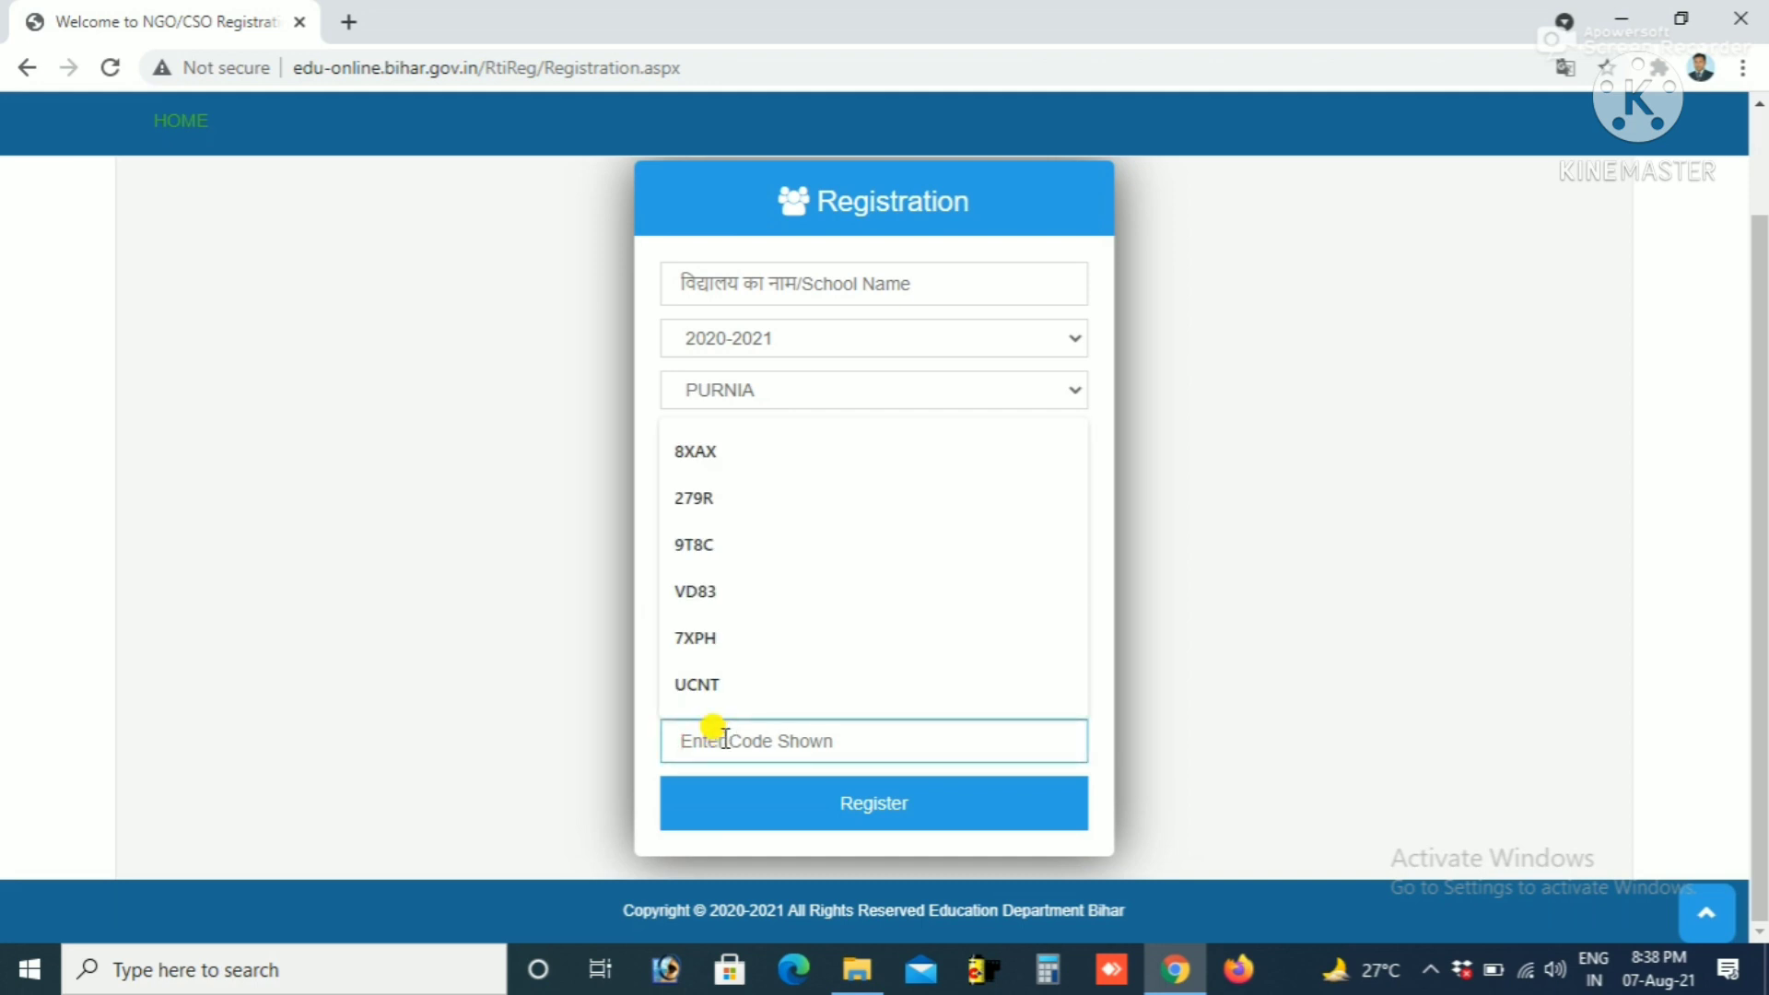
type("8")
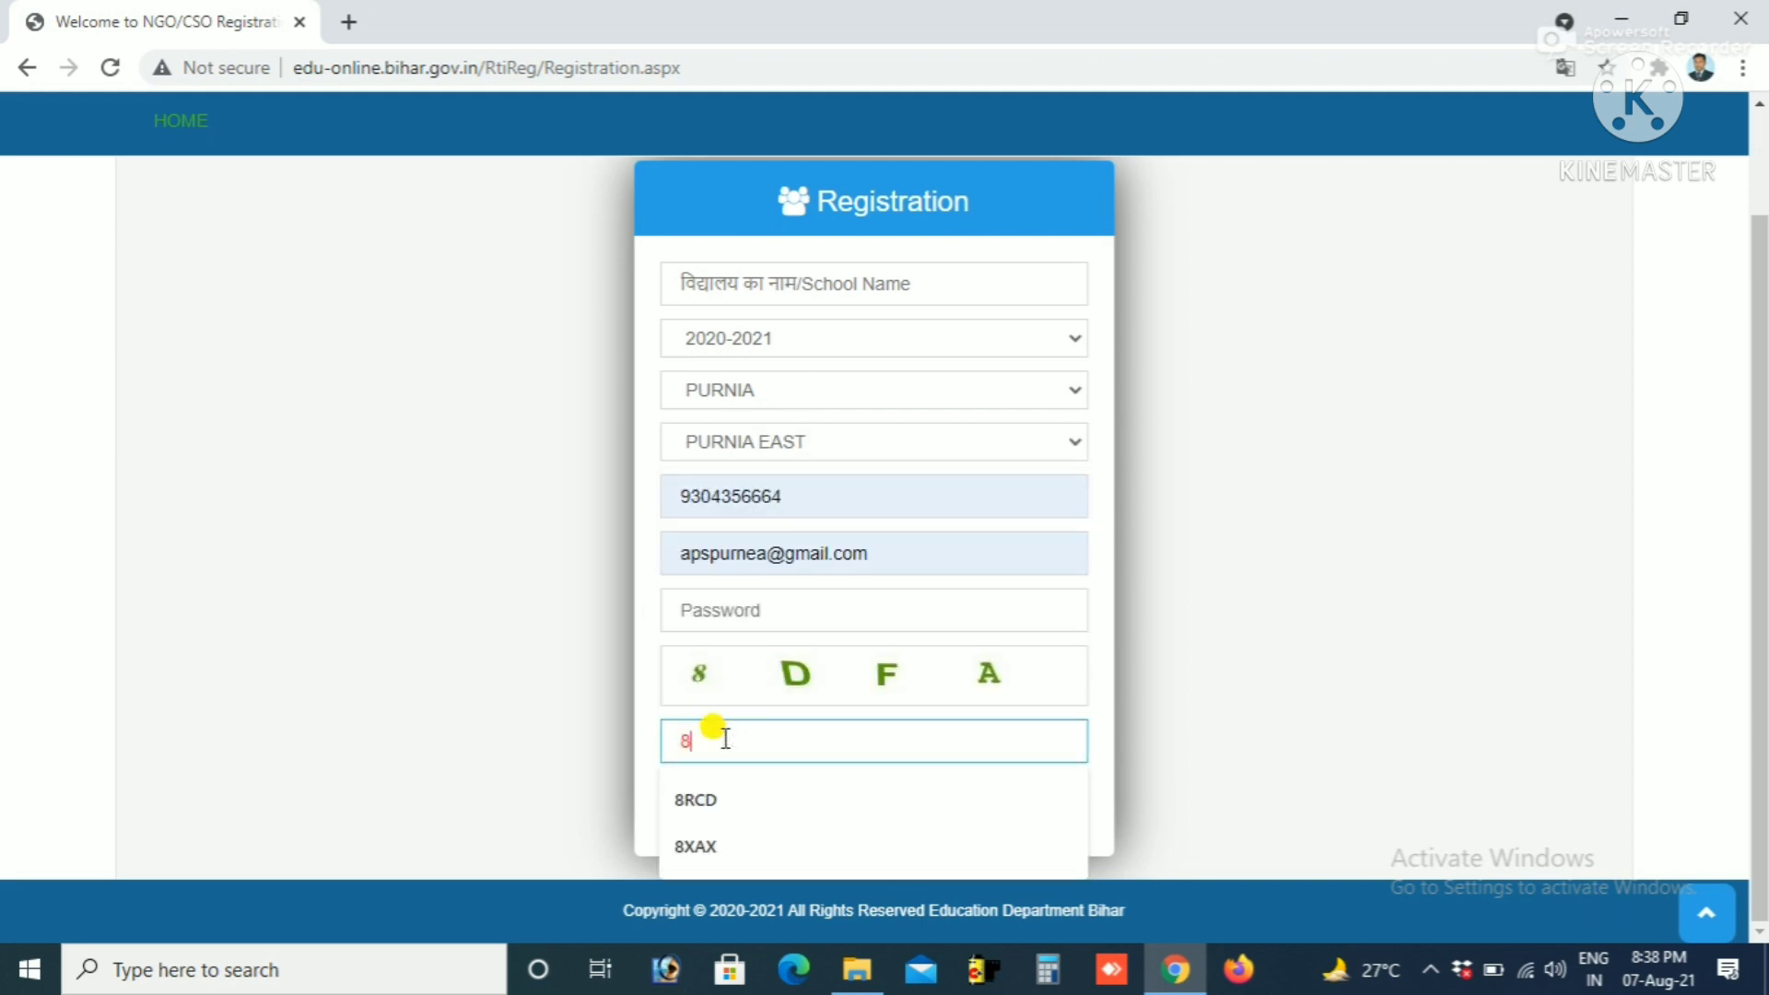
type("DFA")
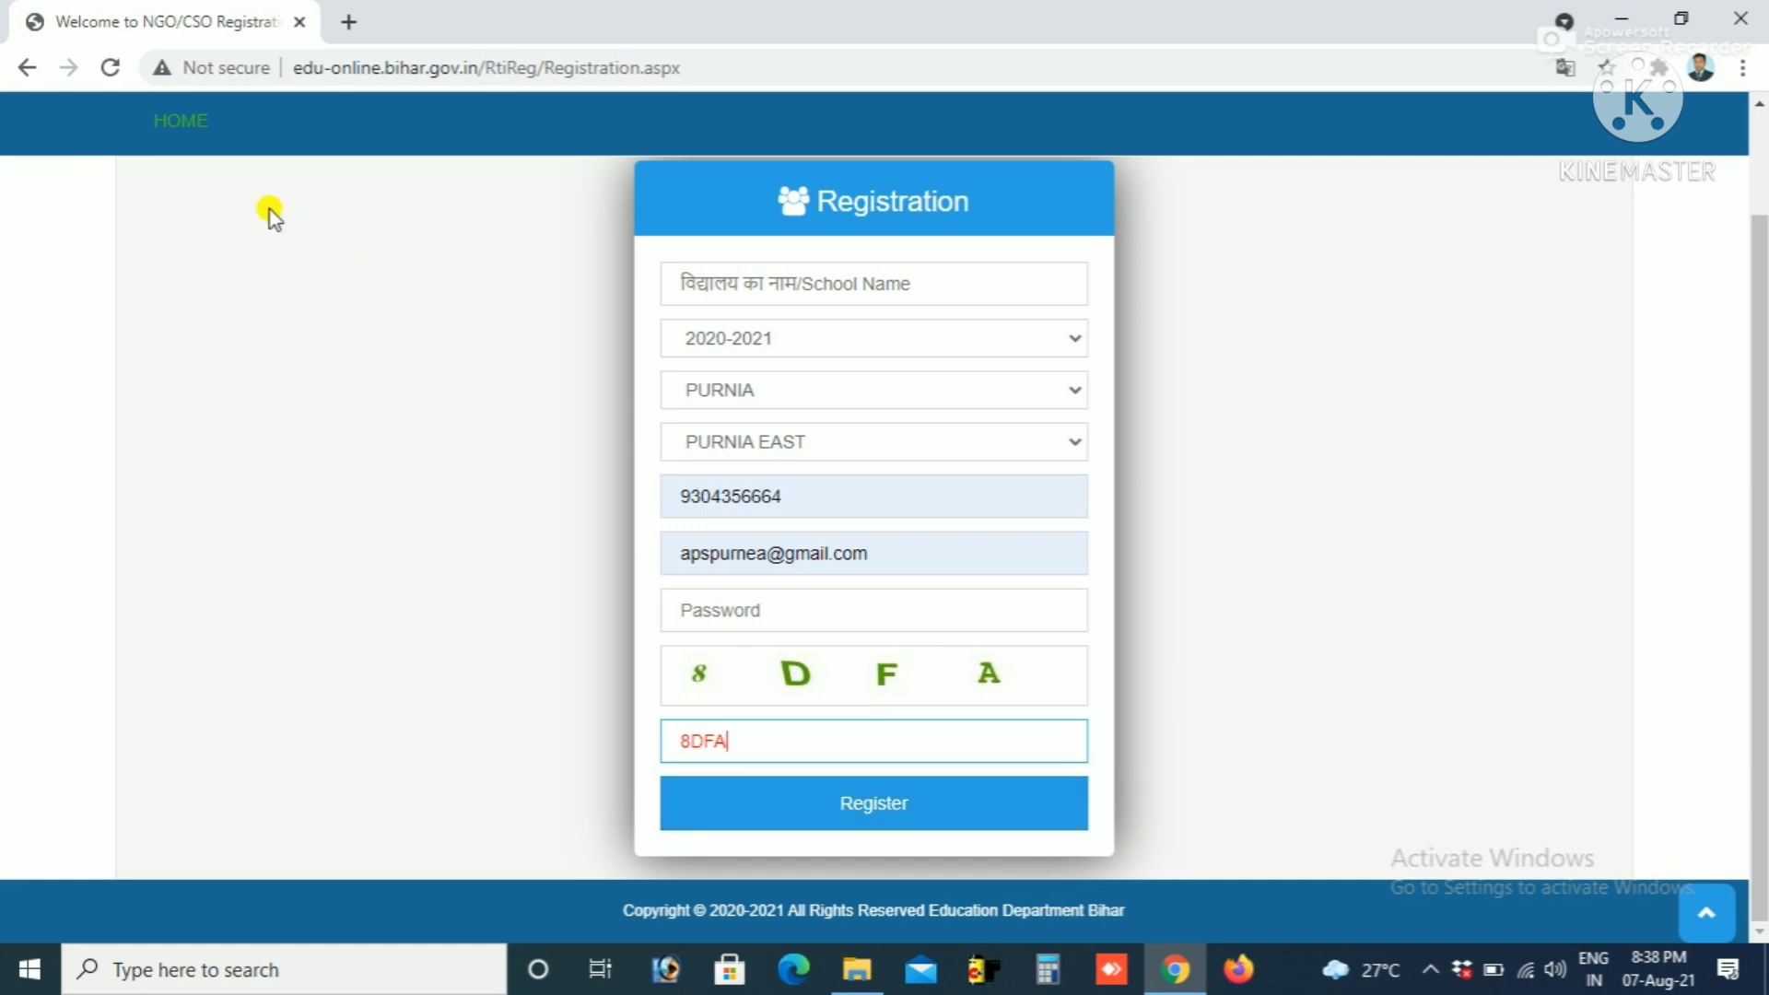
left_click(181, 134)
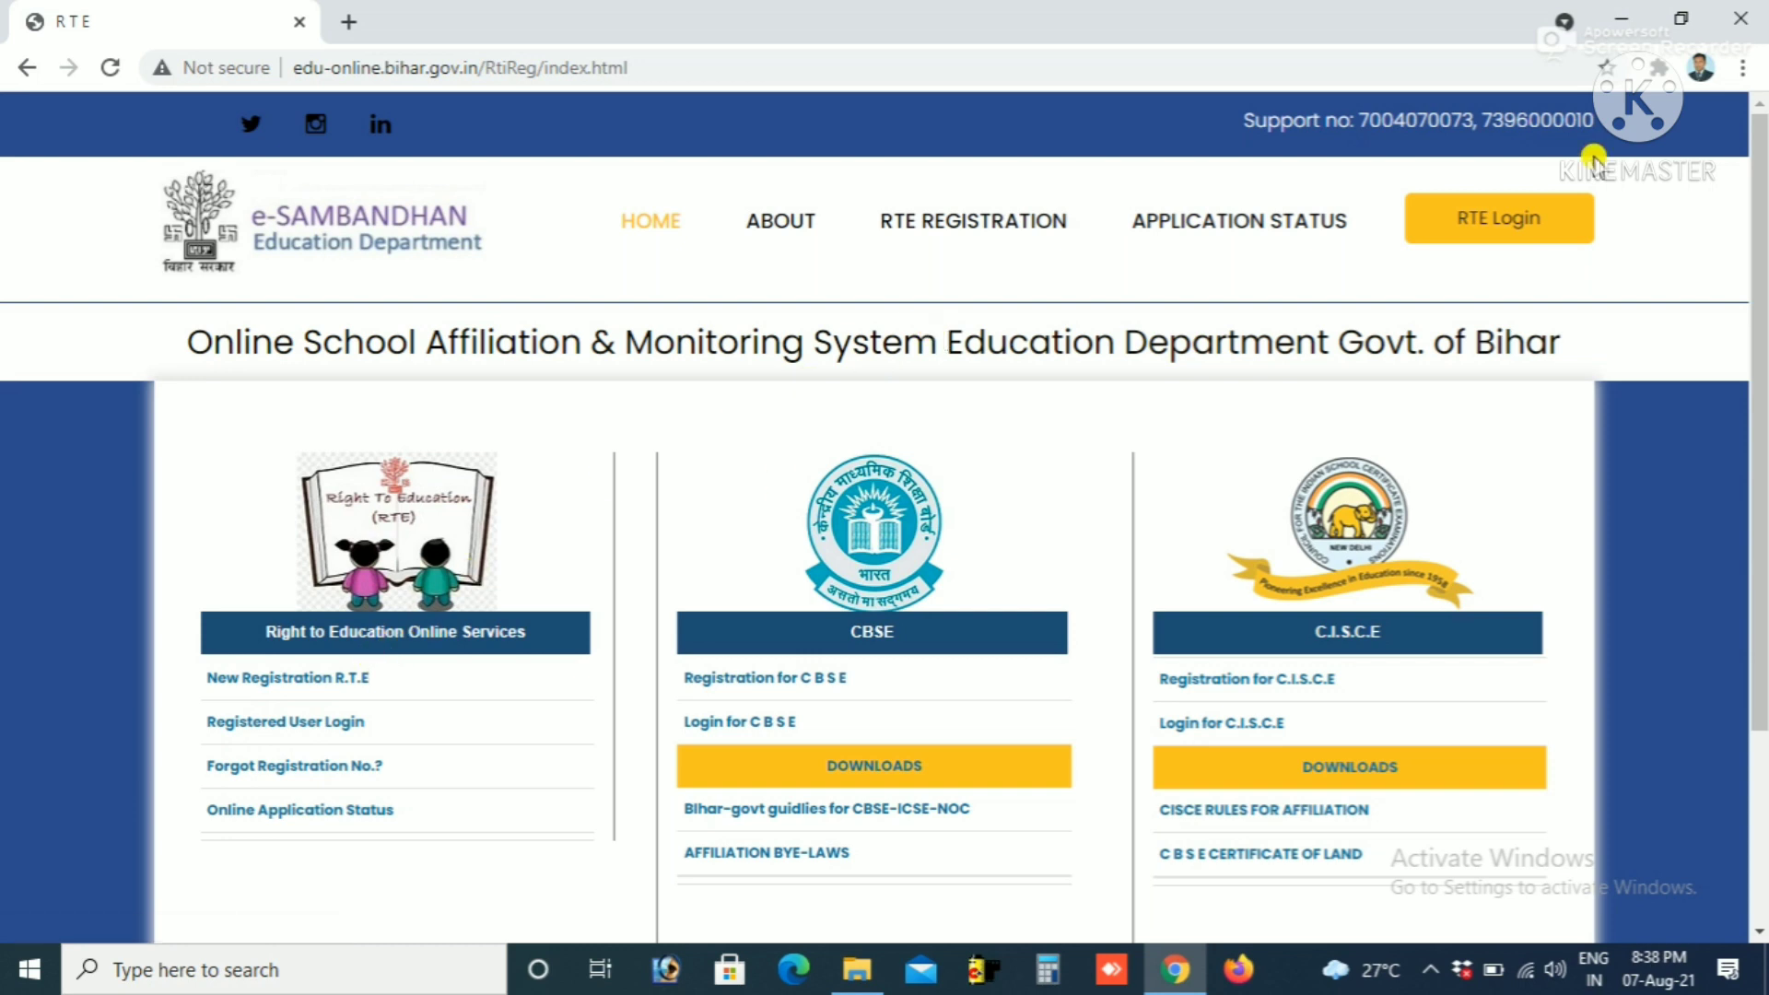
Step: Log in on the RTE login page with the saved mobile number, pasted password and security code
left_click(1504, 230)
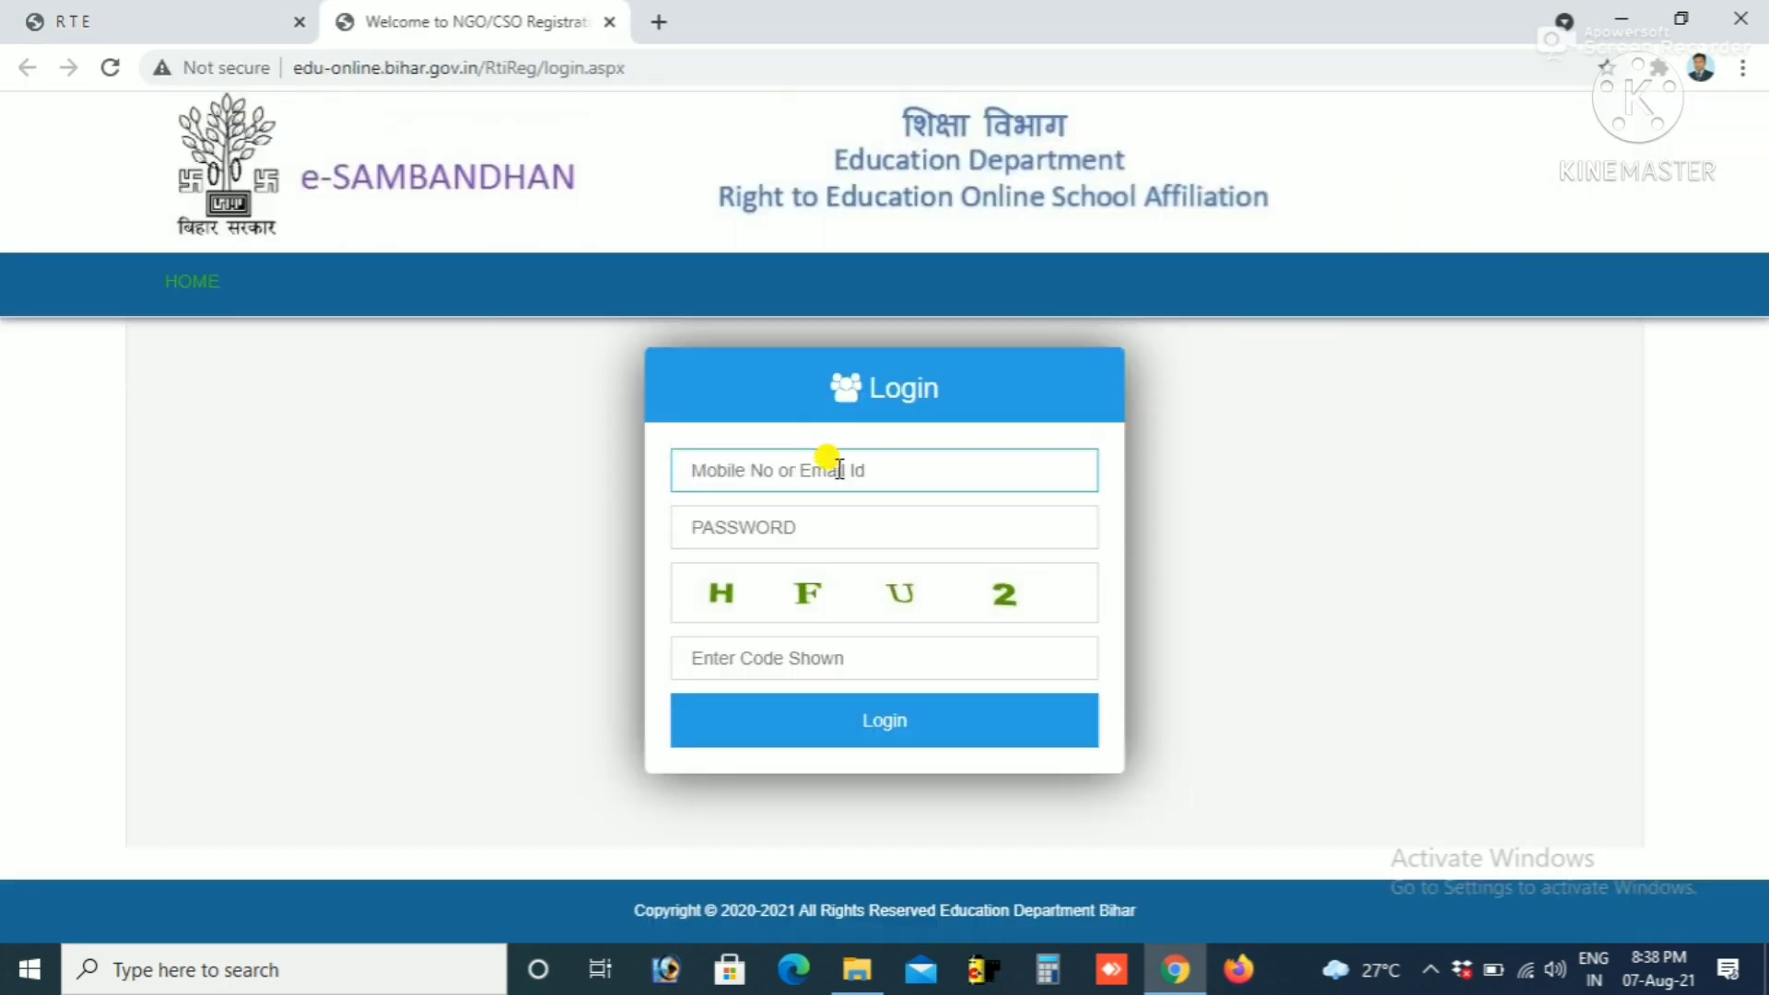
left_click(838, 470)
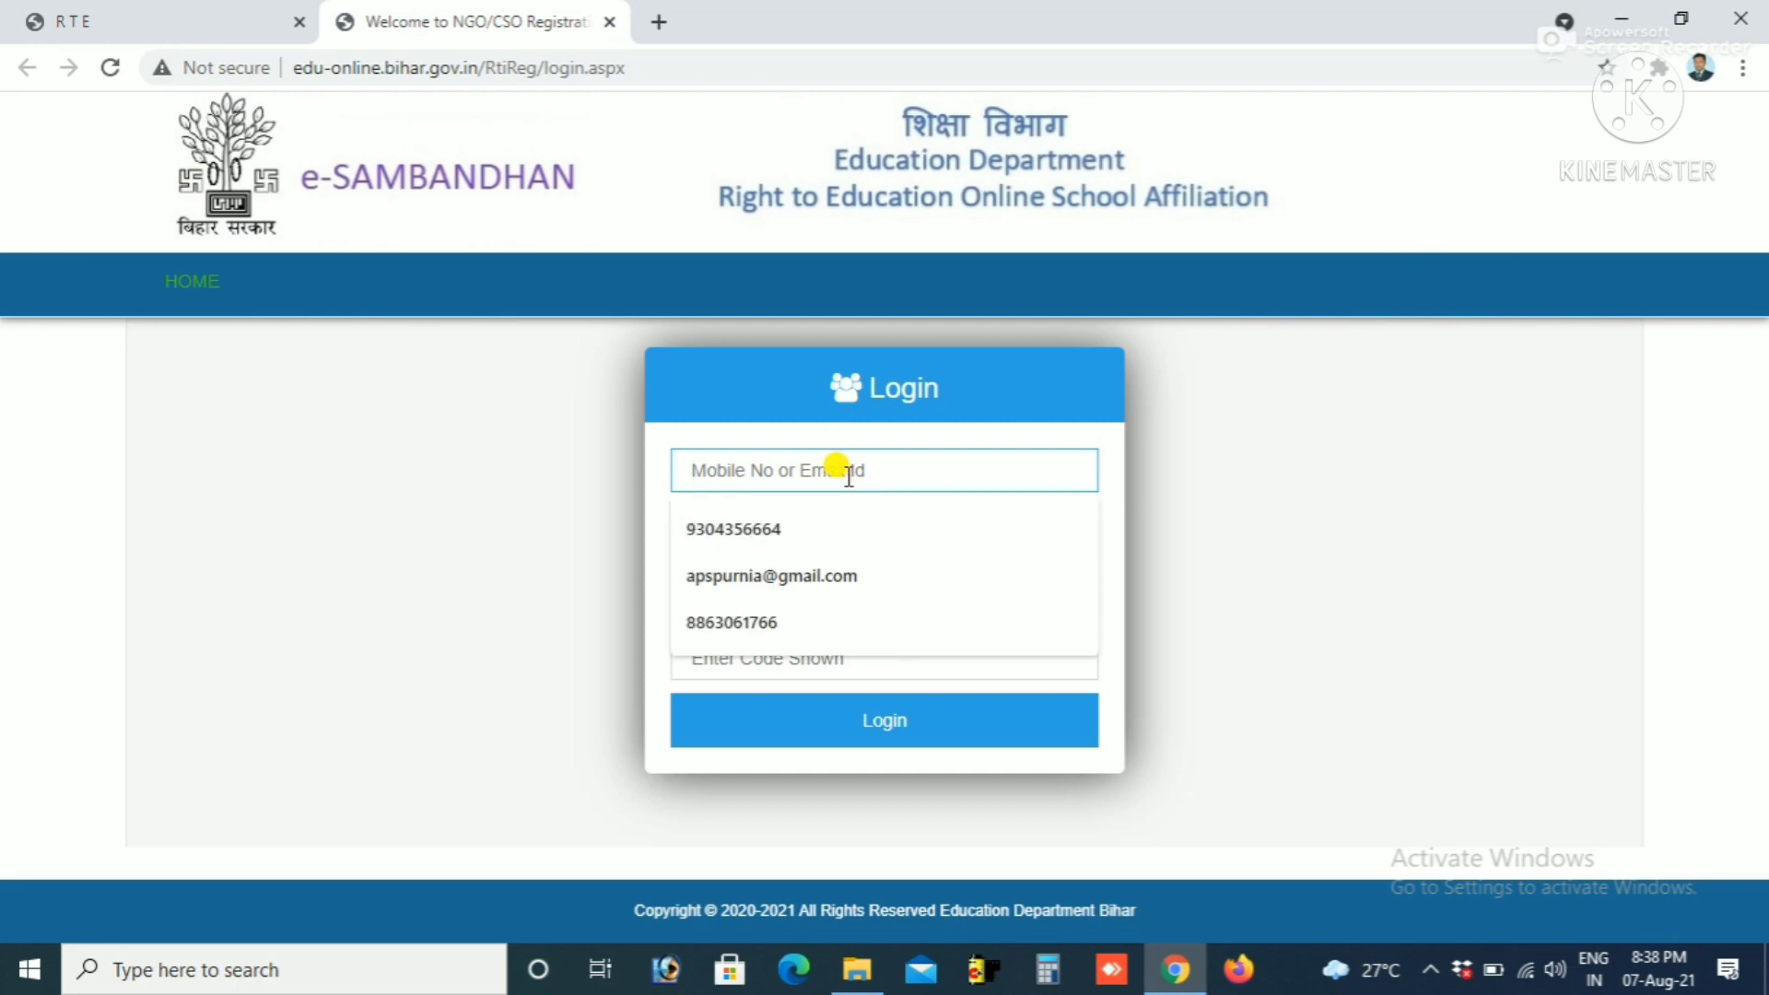
left_click(808, 610)
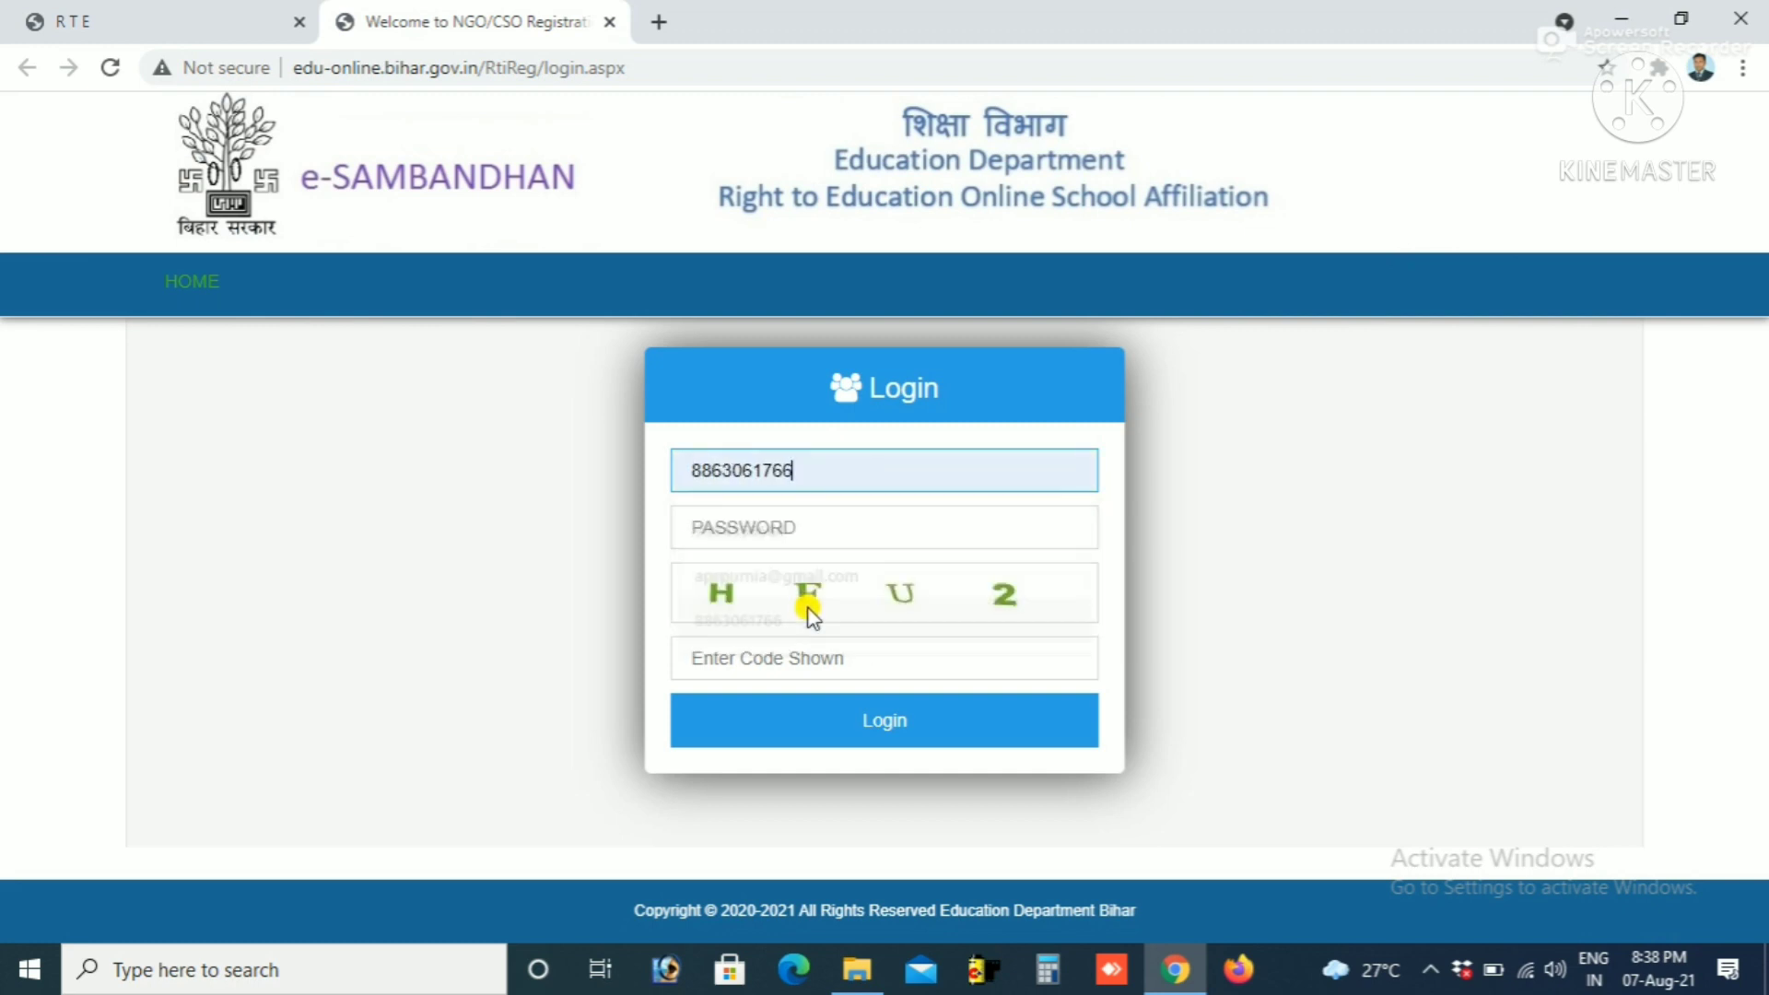
left_click(805, 524)
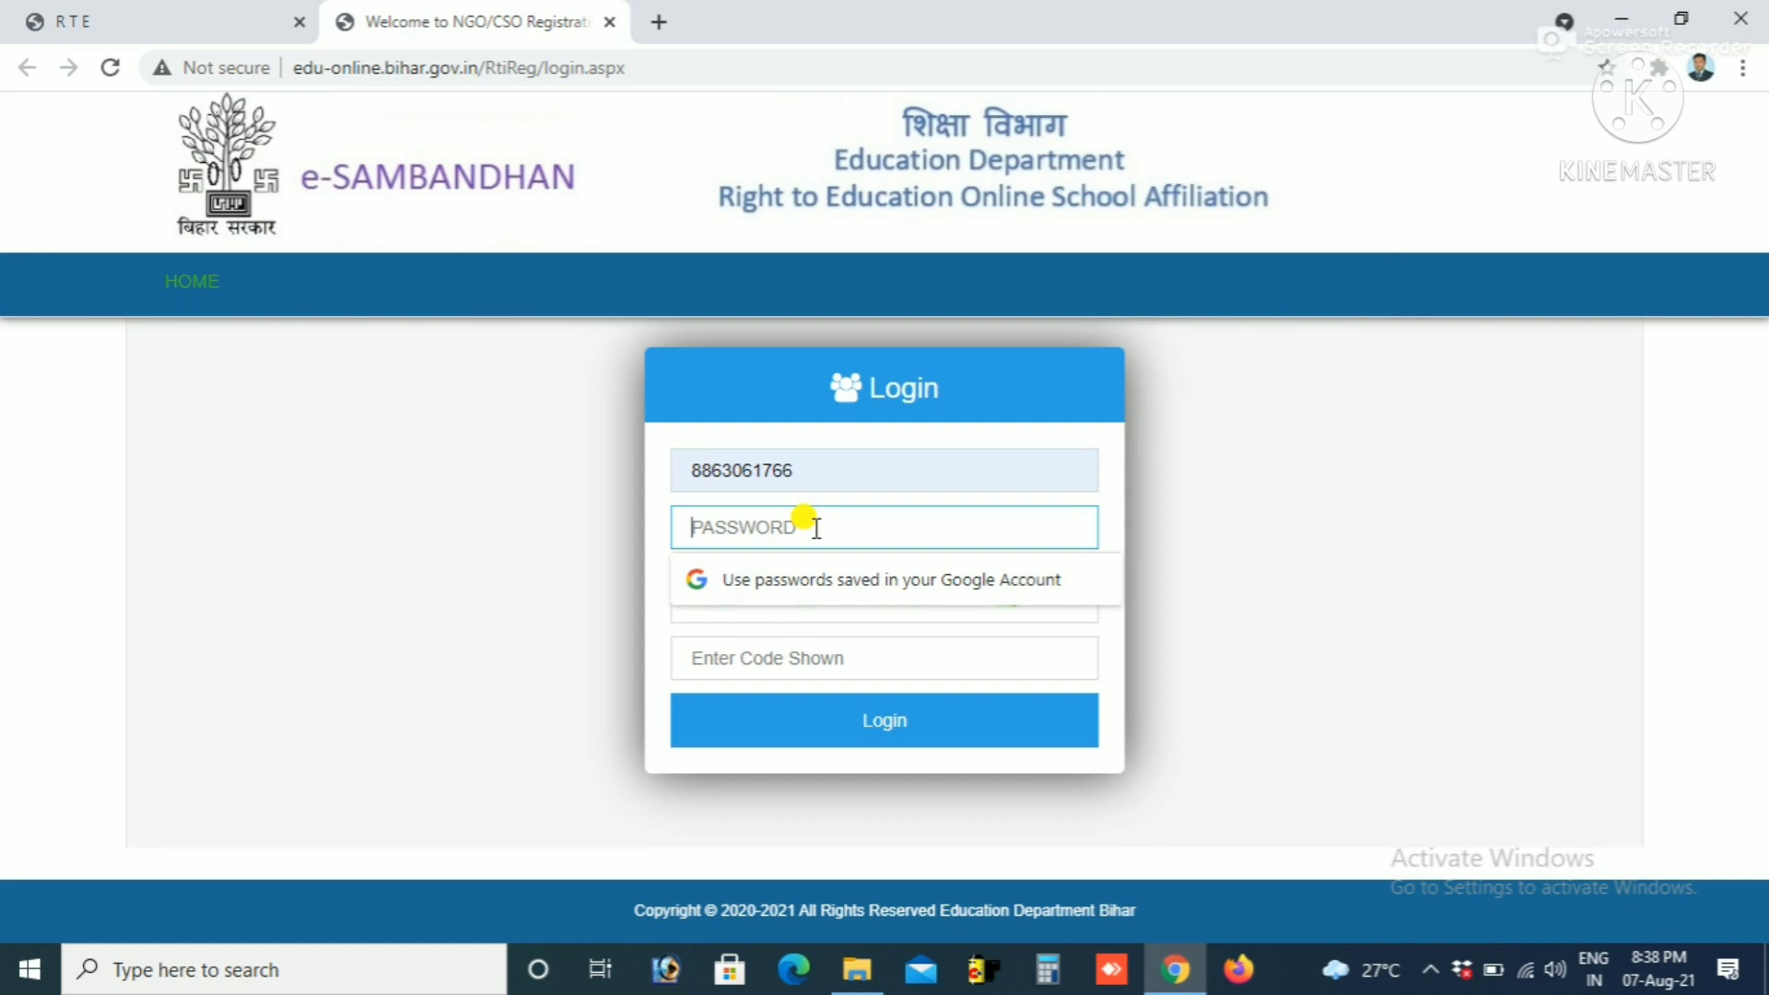
type("1")
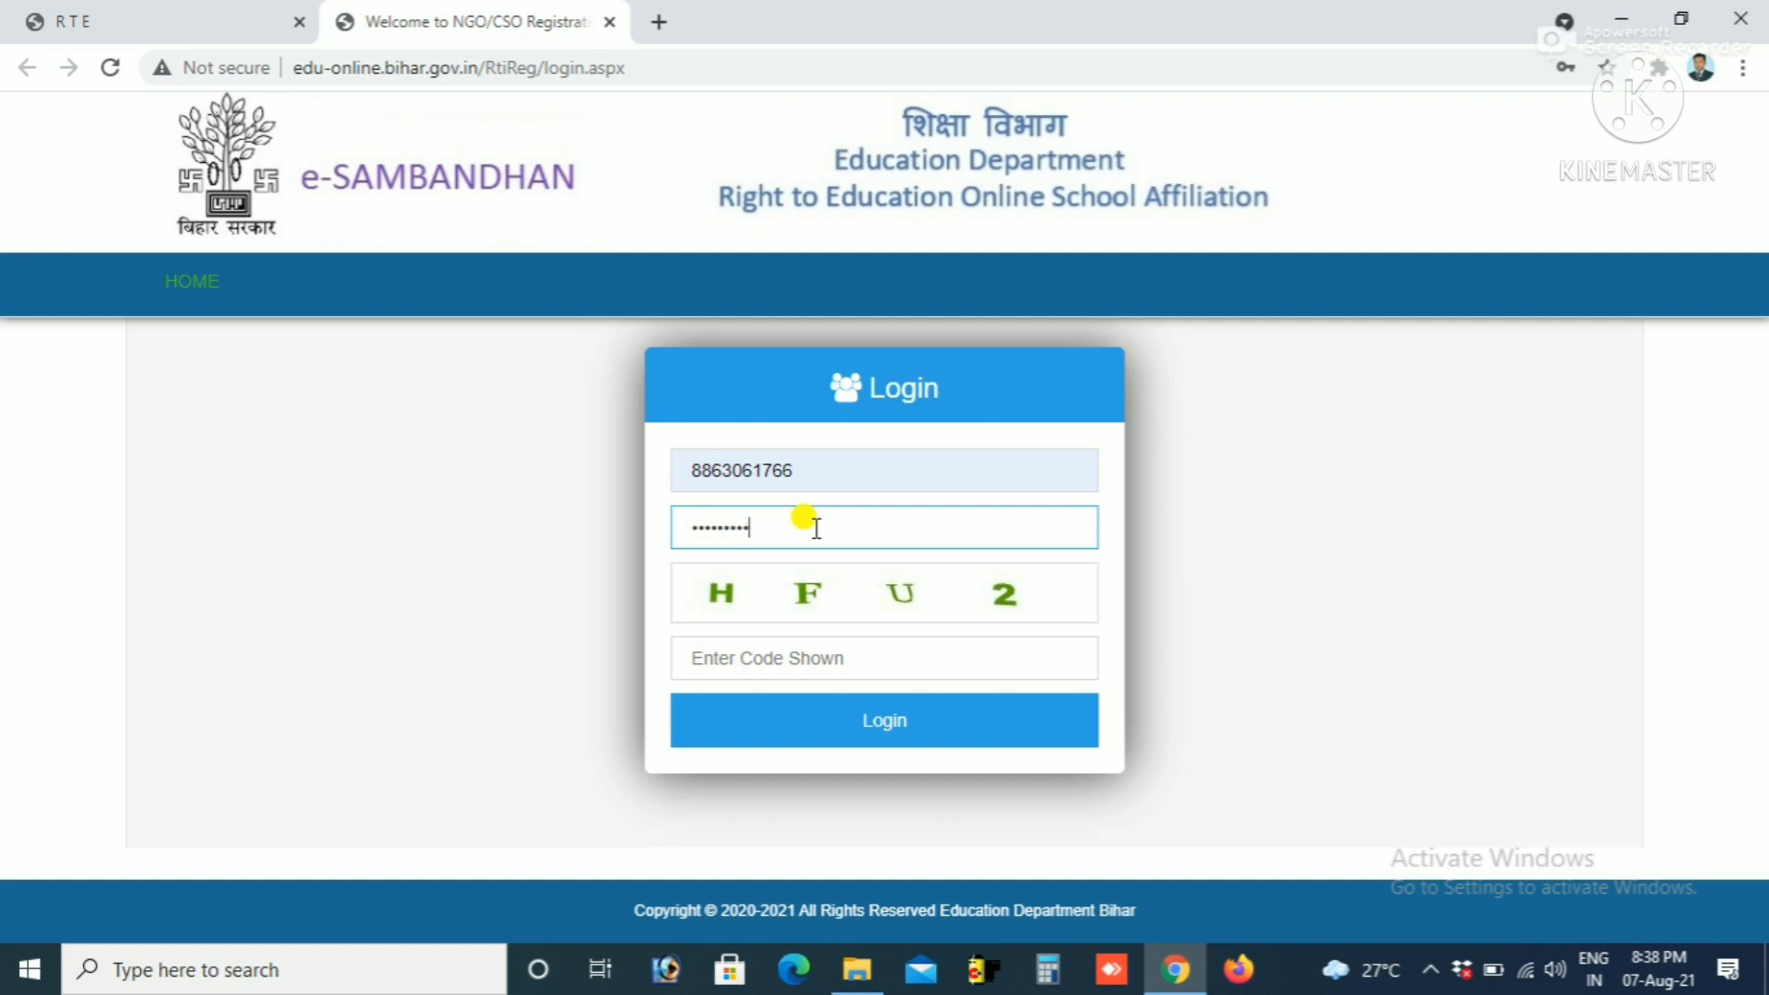
key("ctrl+v")
key("Tab")
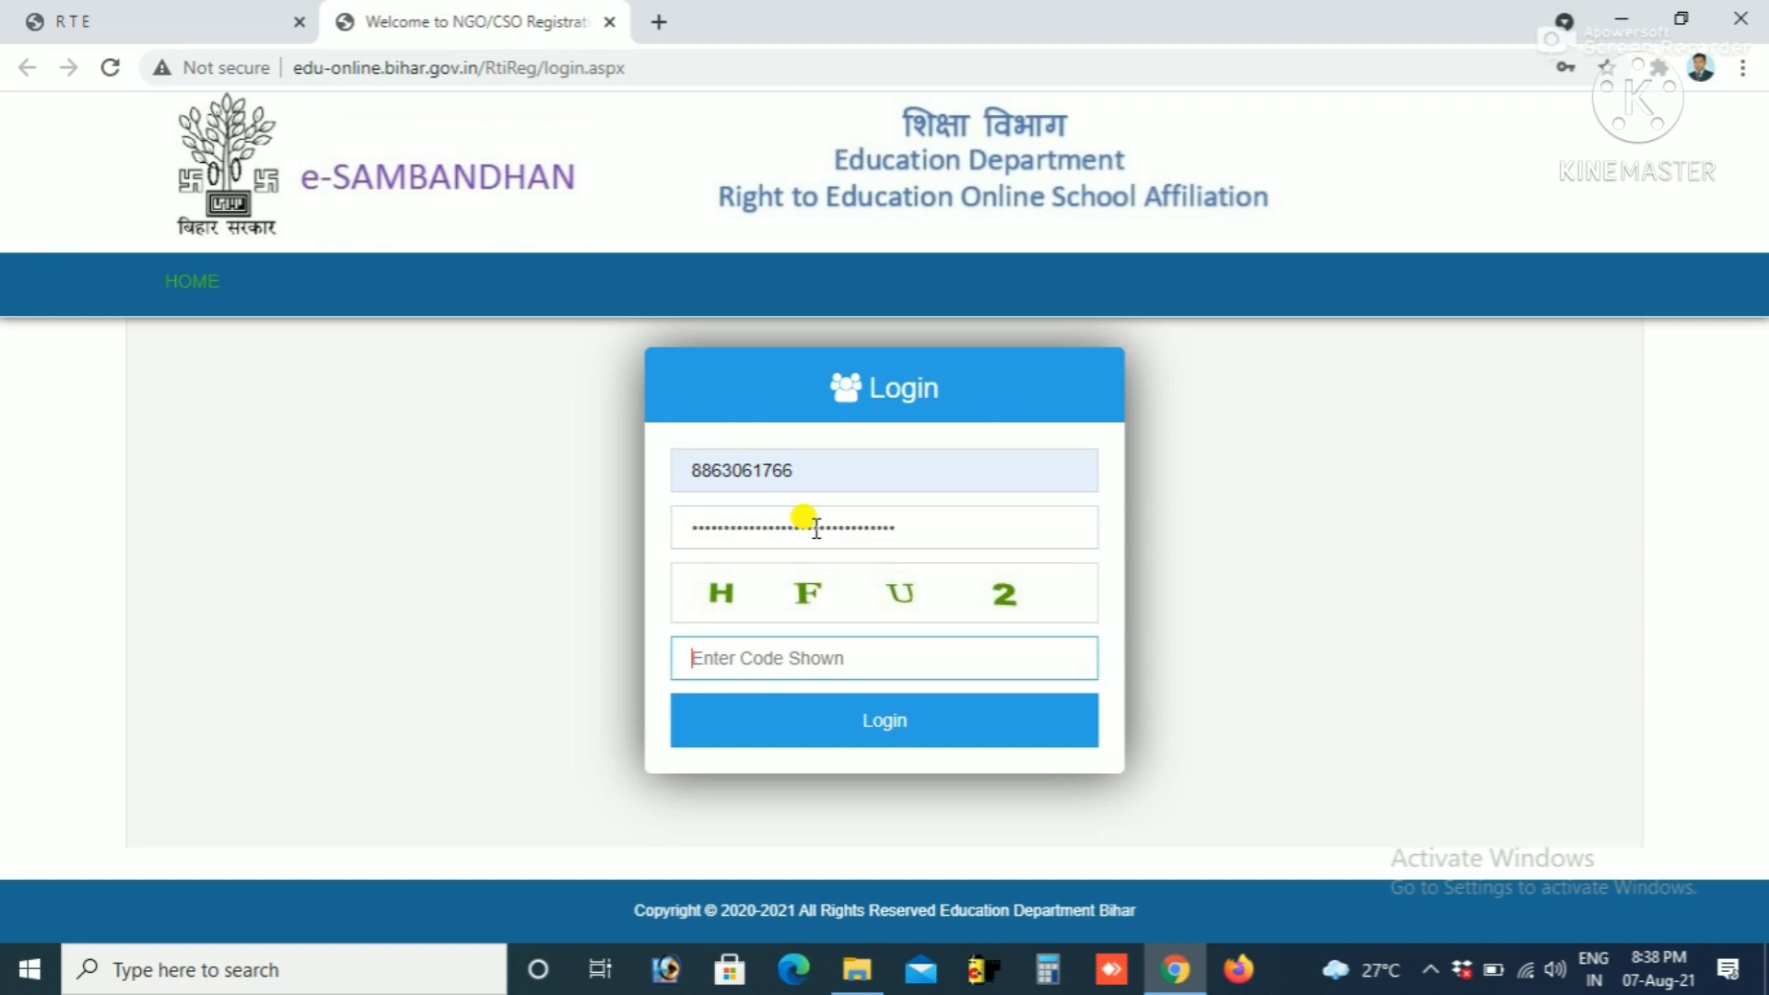
type("HFU")
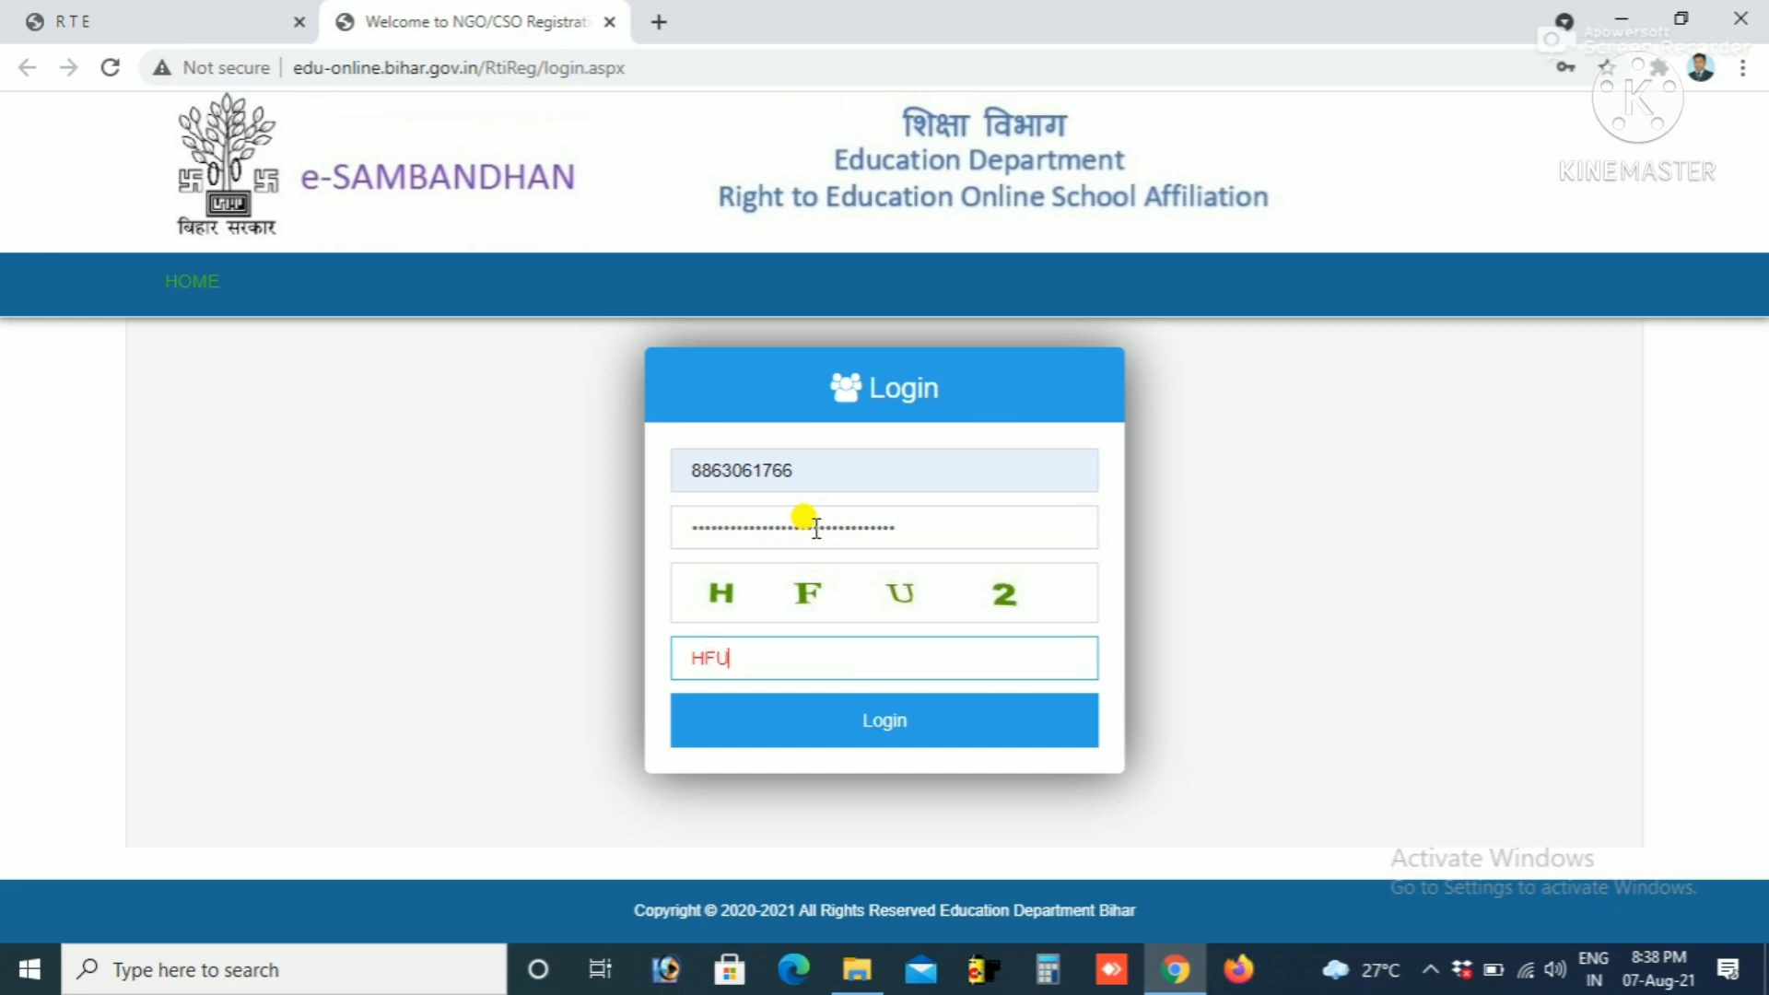
type("2")
key("Return")
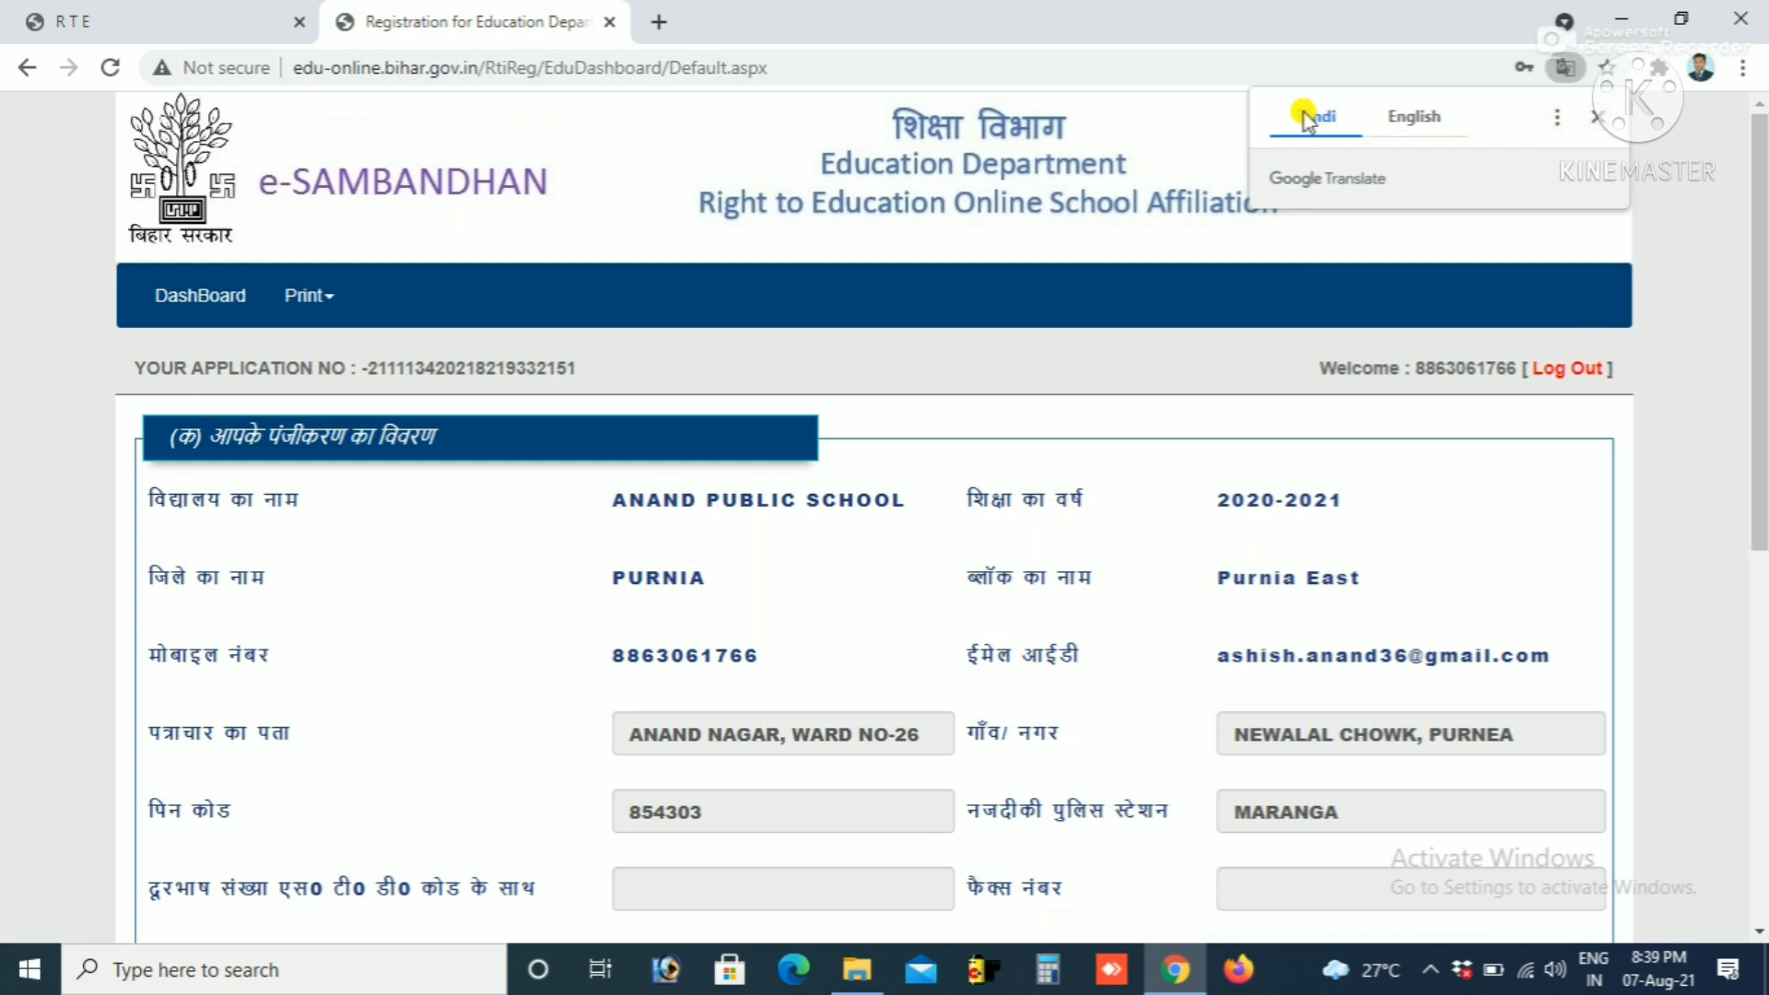
Step: Review the dashboard in English and Hindi, then open pending item 1, general information
left_click(1406, 120)
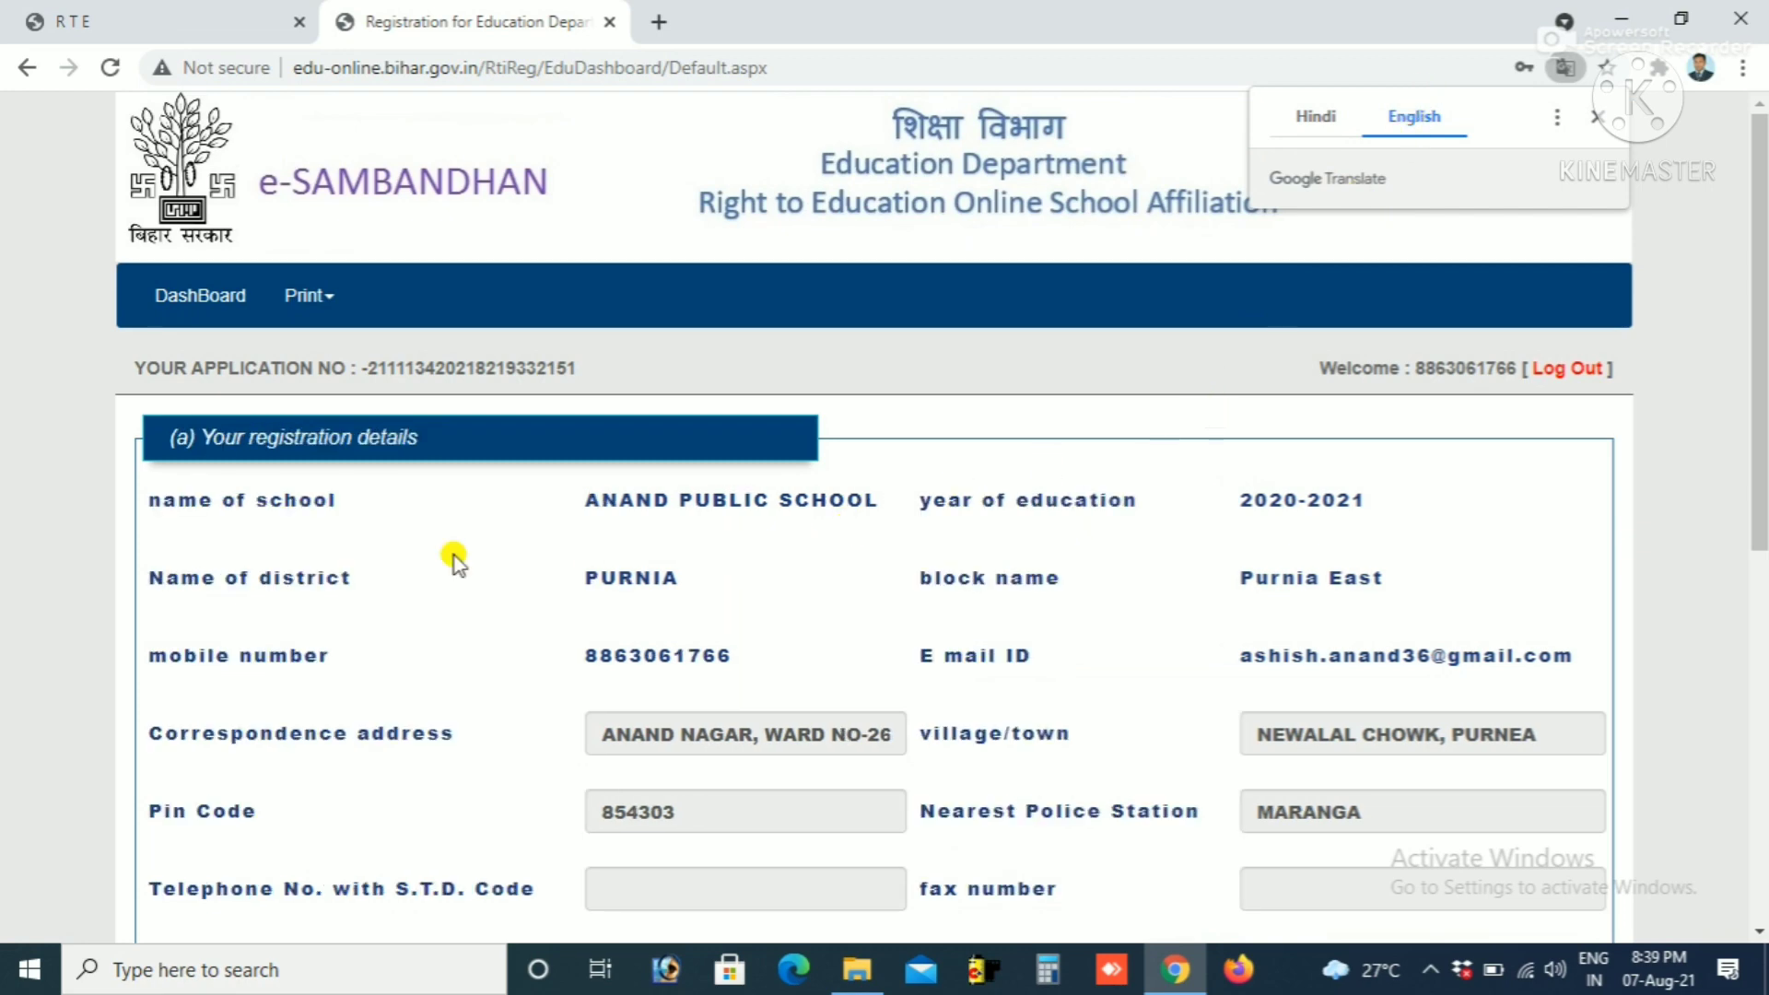
scroll(1069, 590, "down", 7)
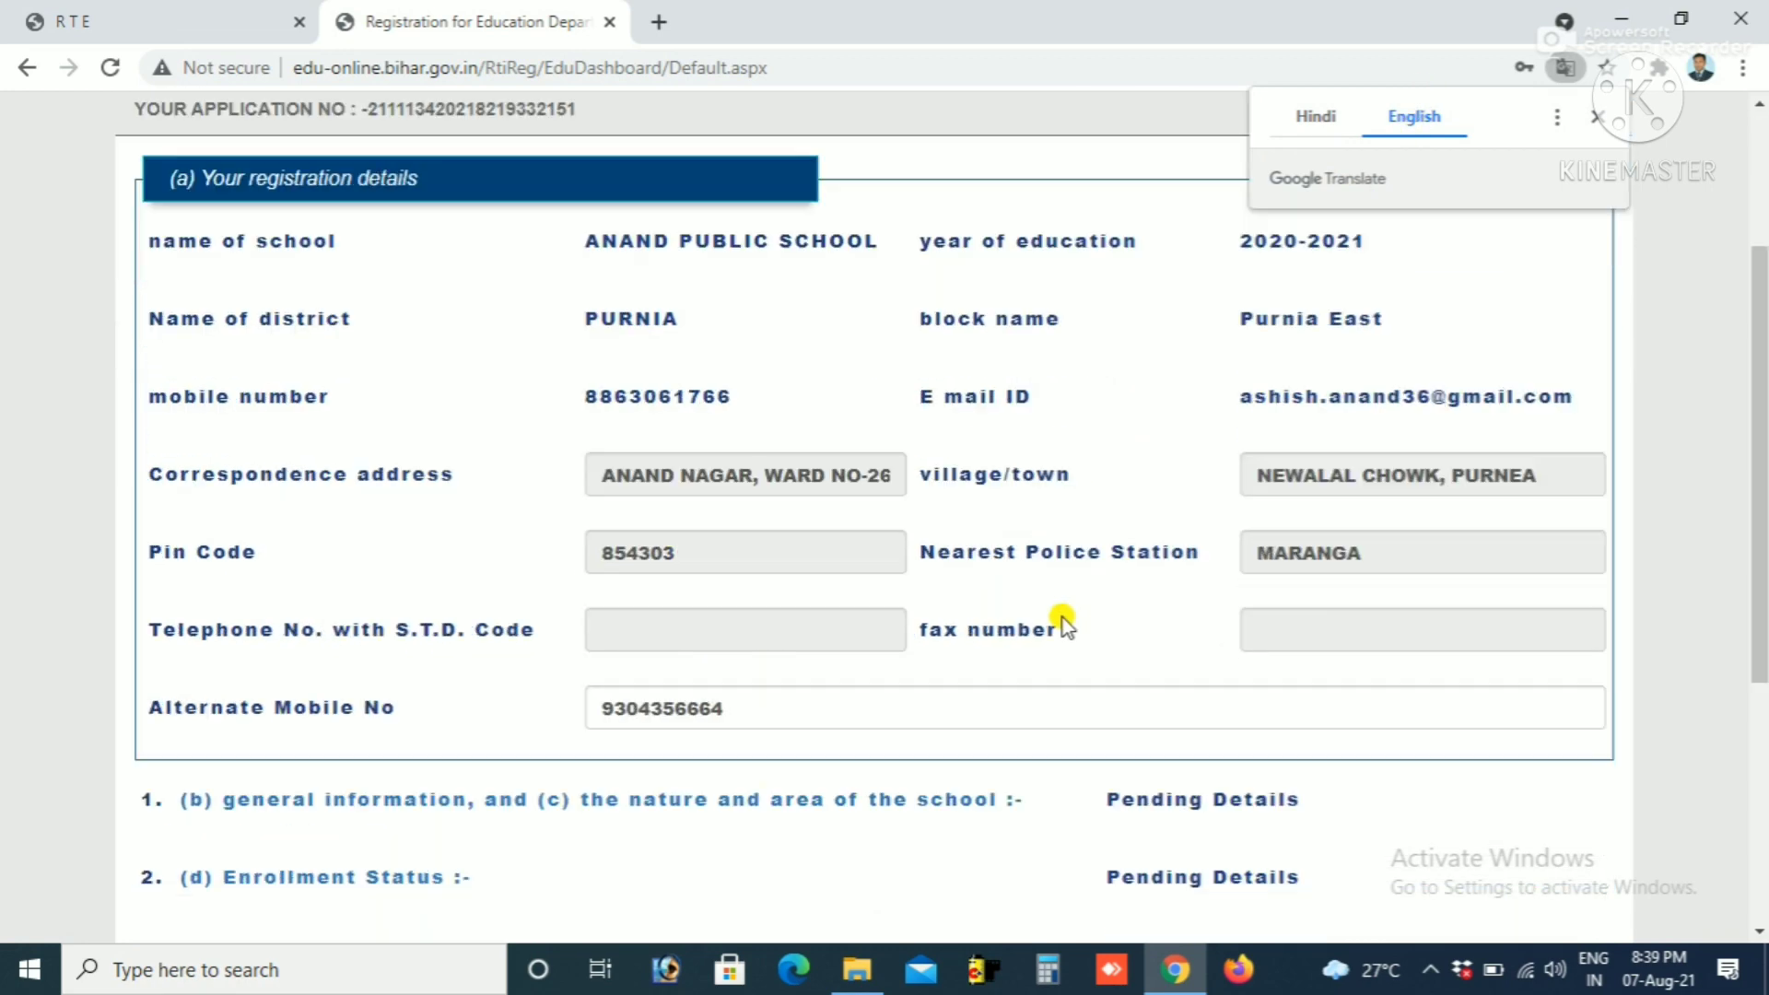
scroll(1064, 619, "up", 7)
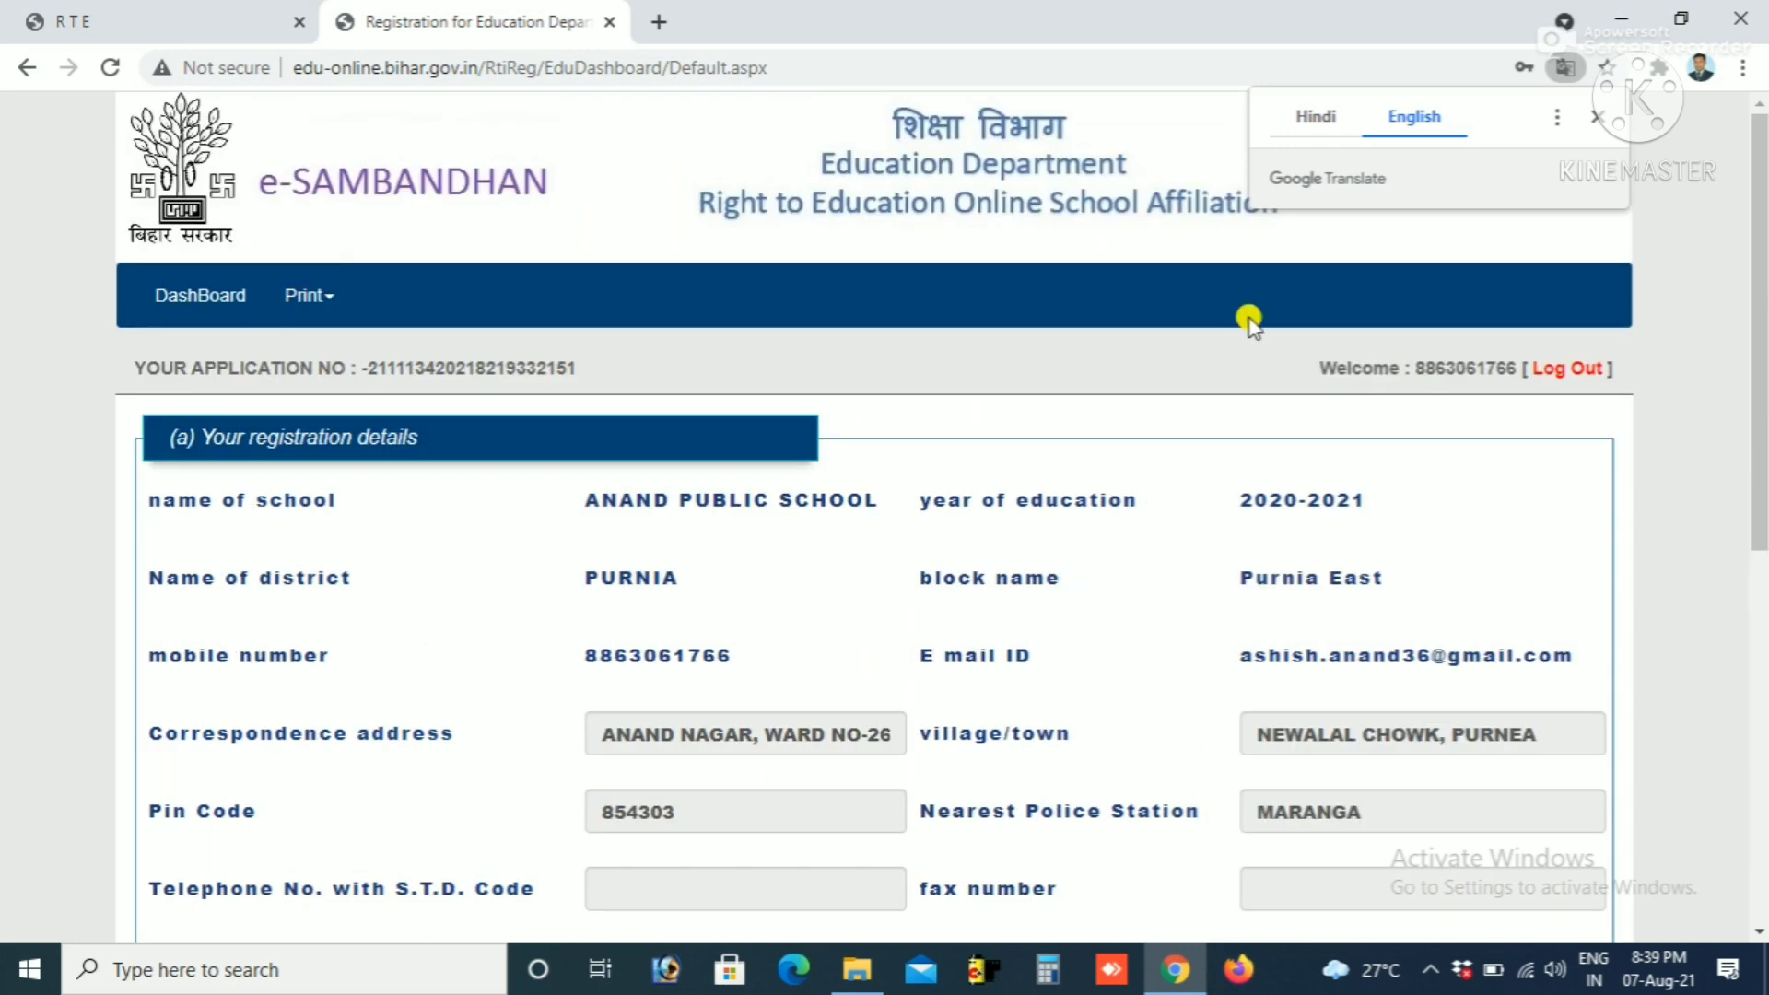
left_click(1312, 120)
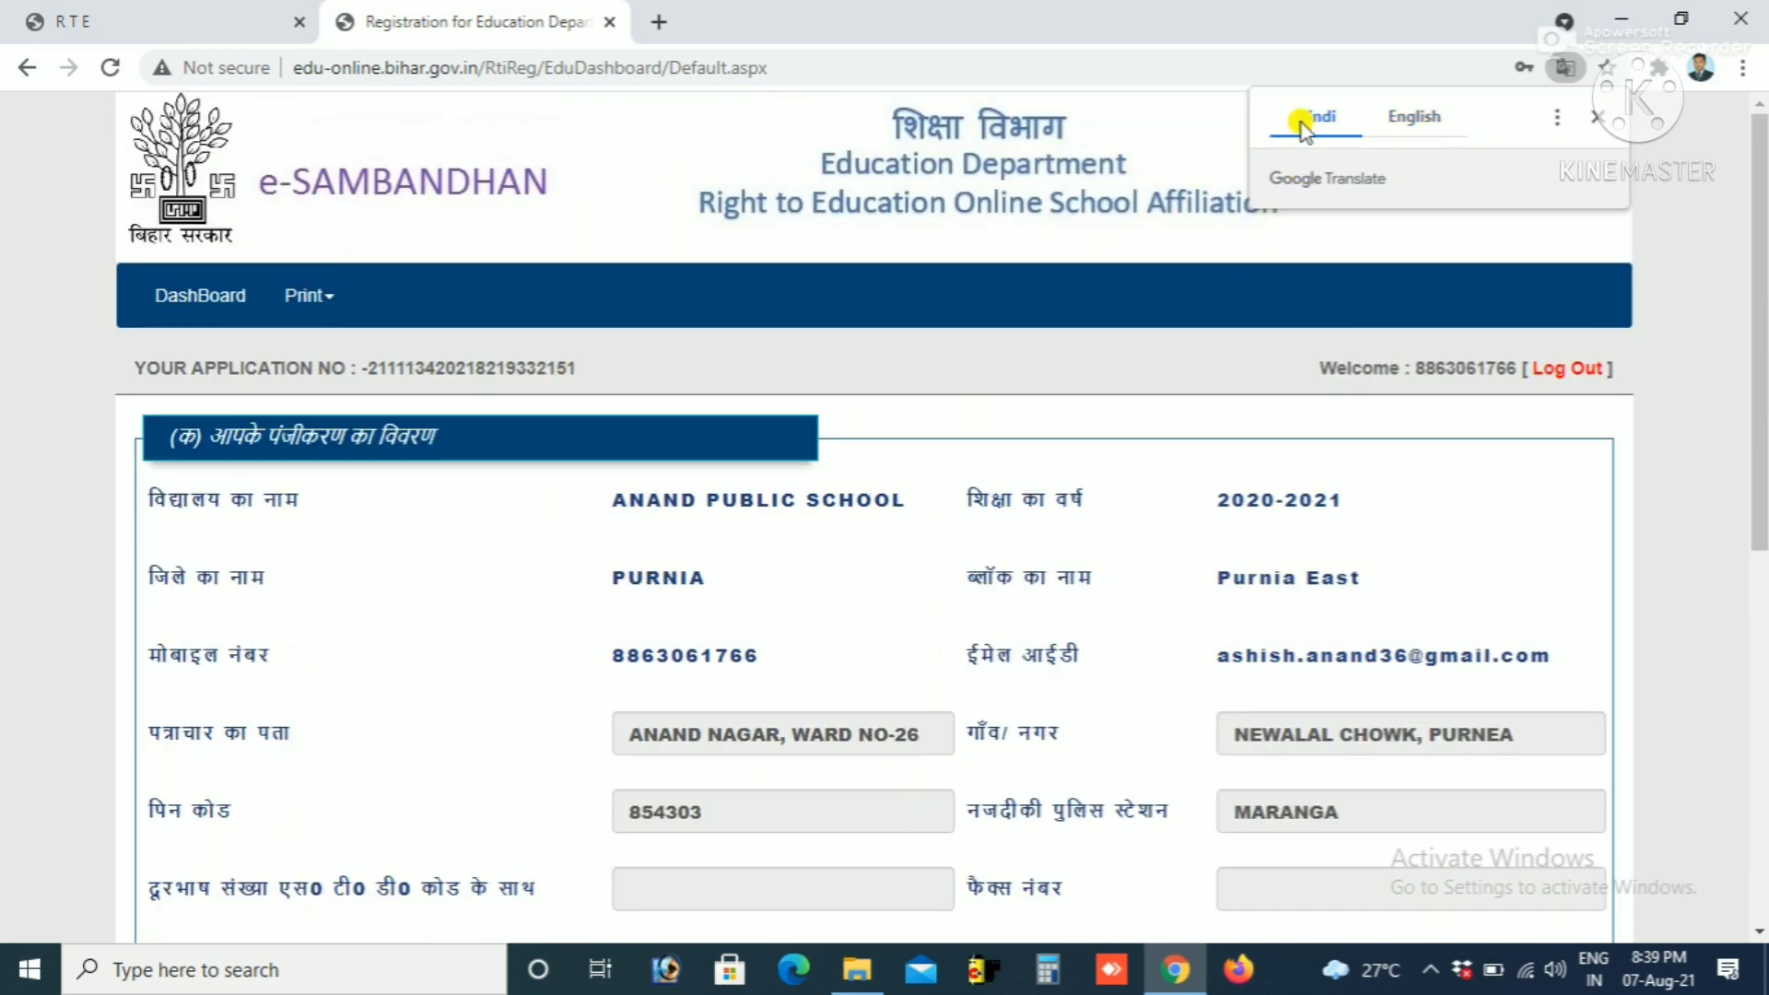
scroll(1143, 492, "down", 1)
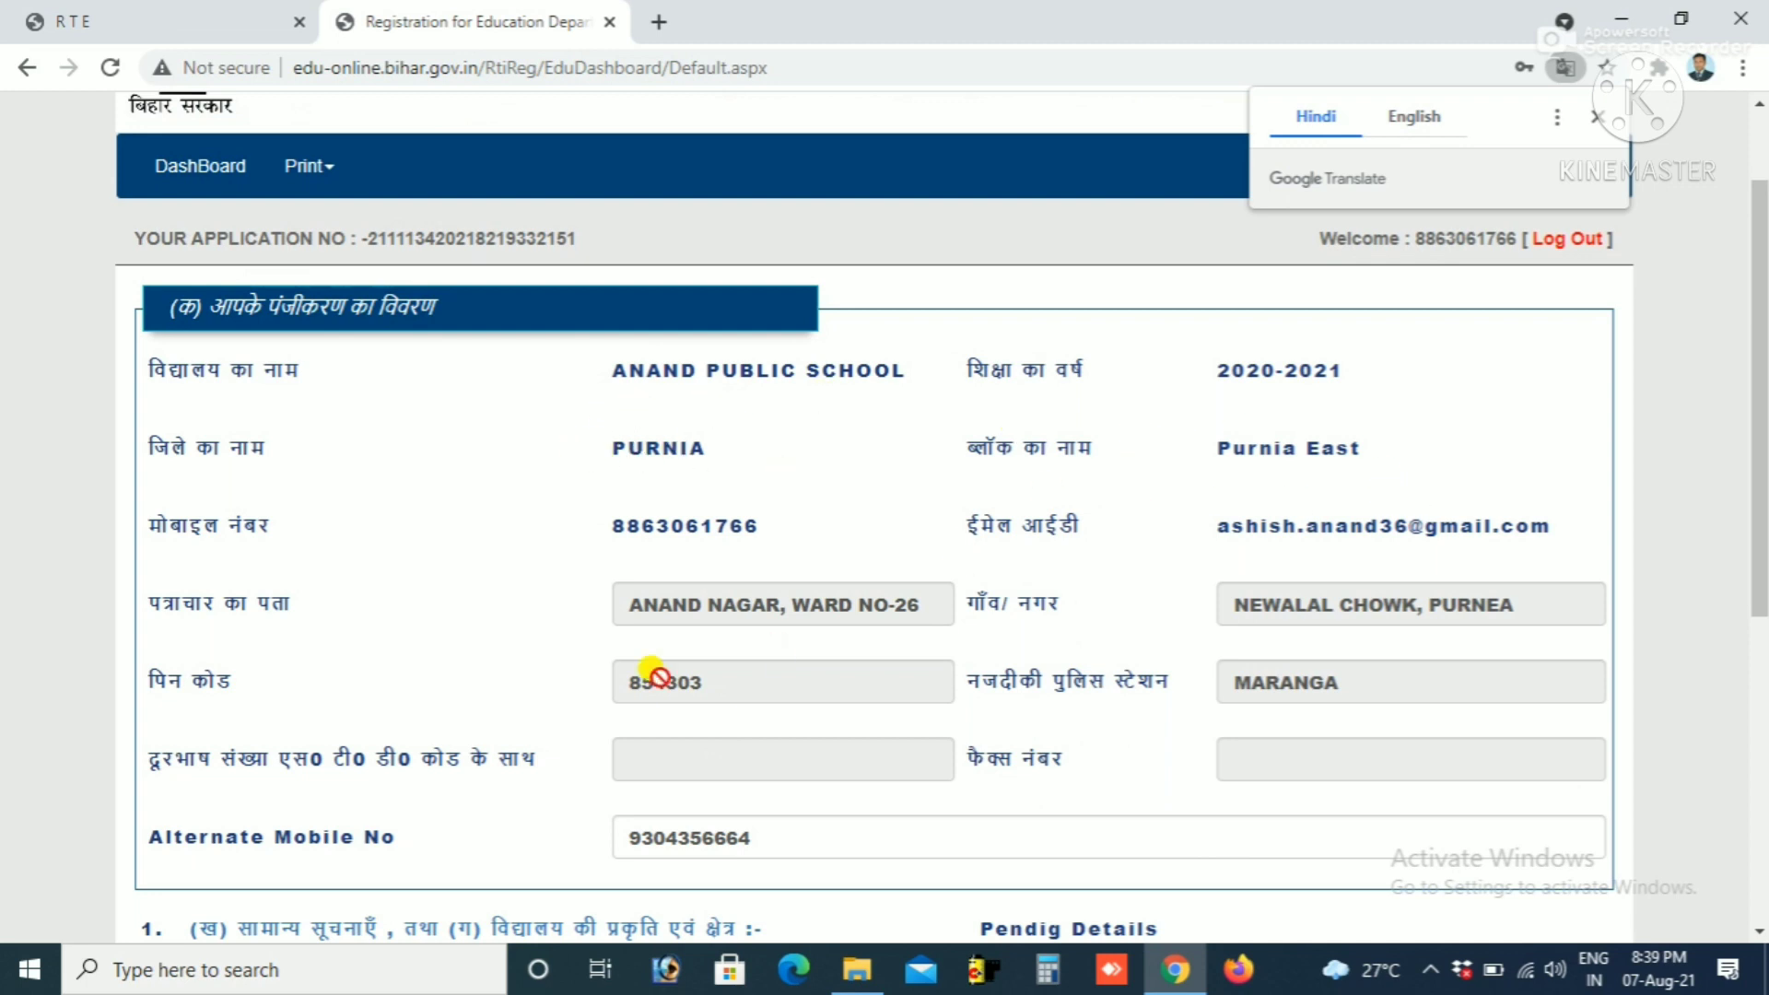
scroll(1256, 810, "down", 3)
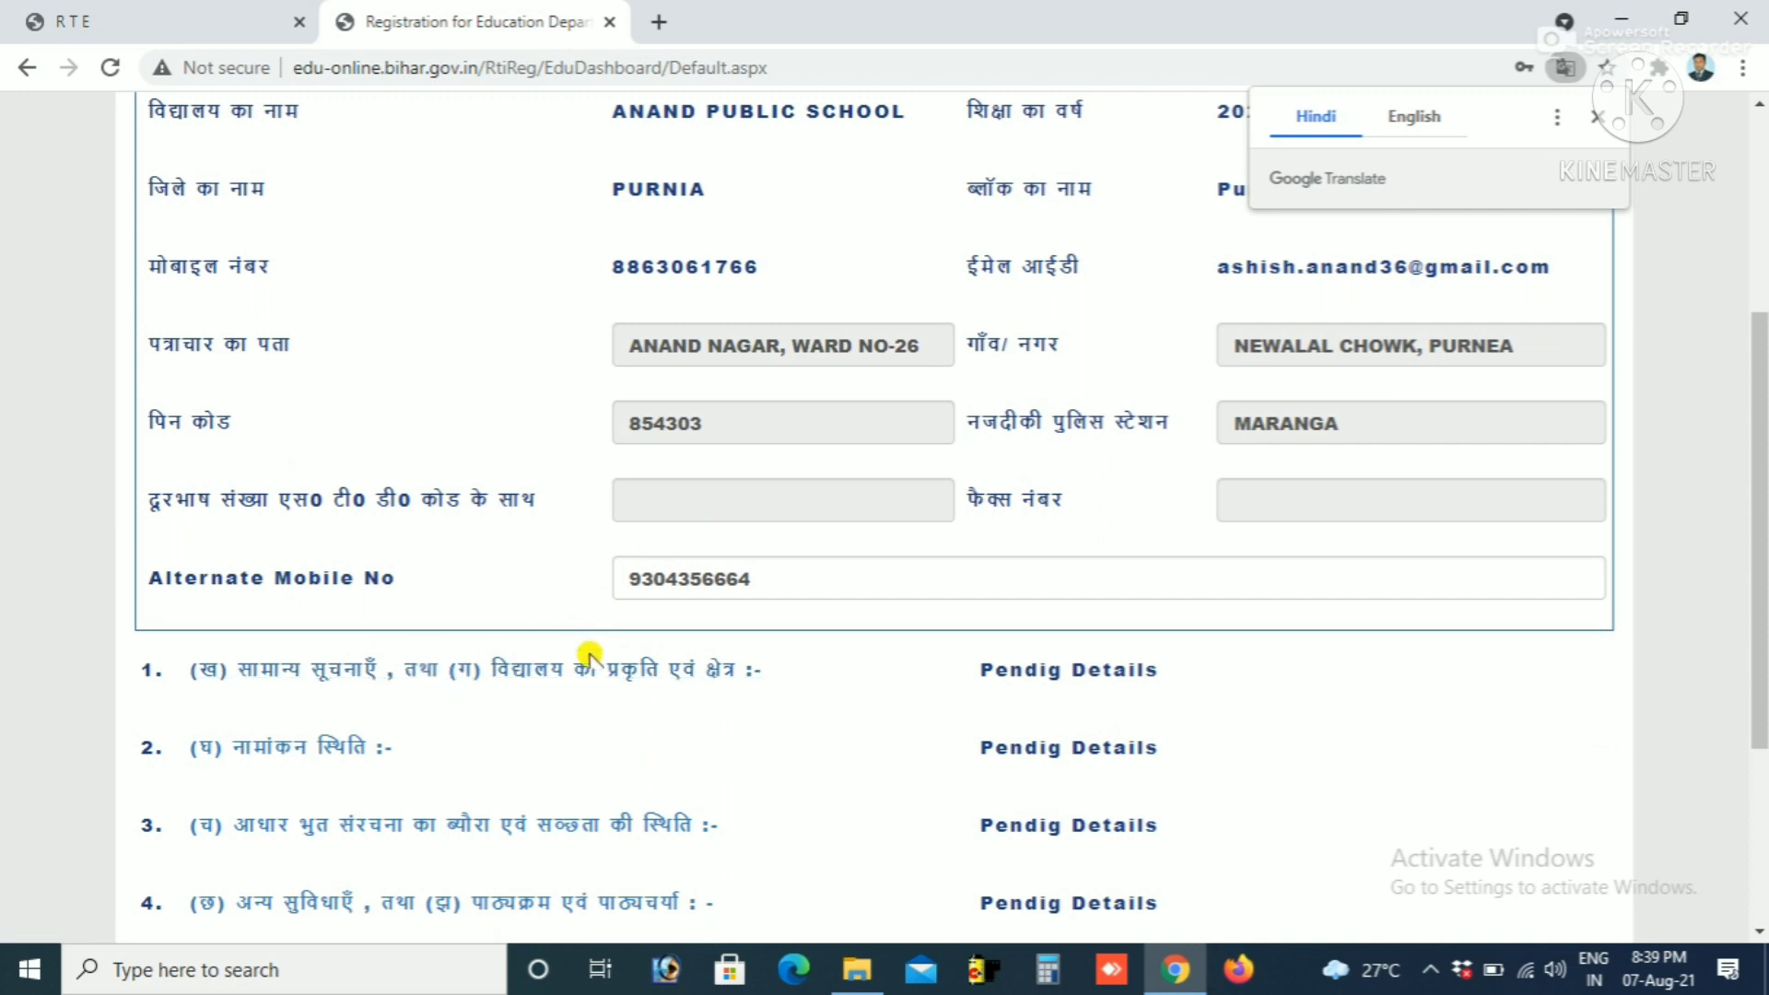
left_click(631, 682)
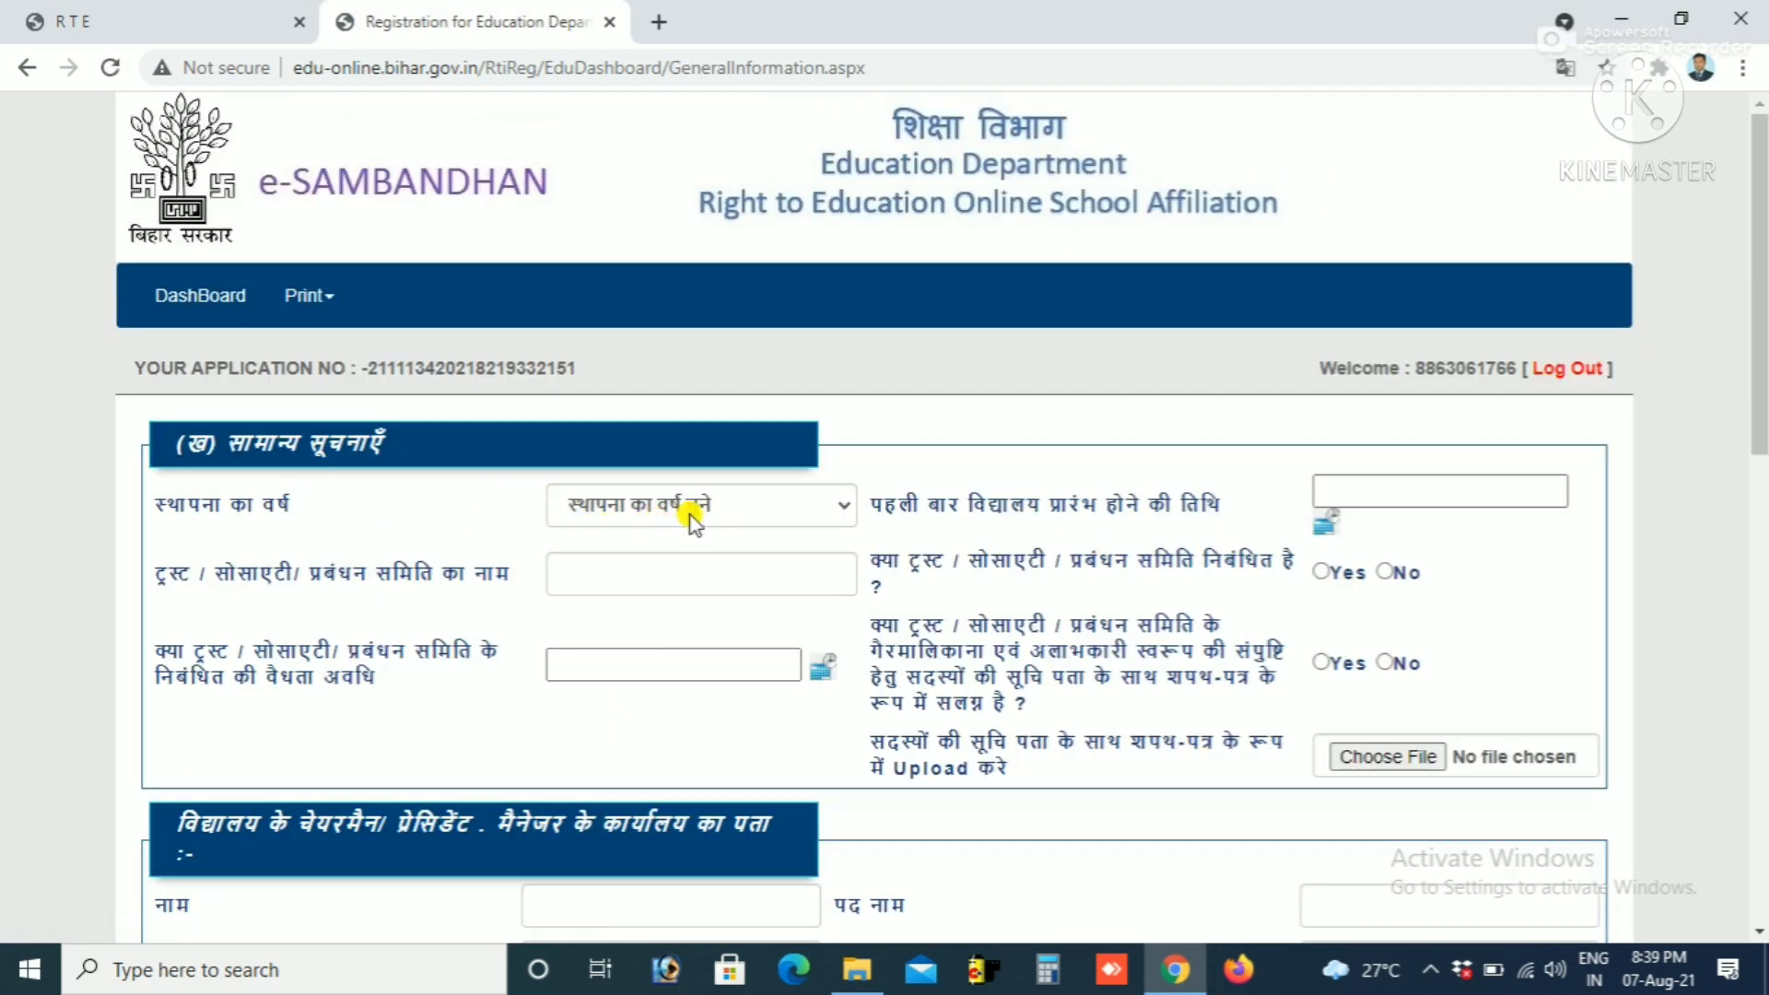
Step: Check the establishment-year list and opening-date calendar, then answer Yes to trust registration
left_click(782, 503)
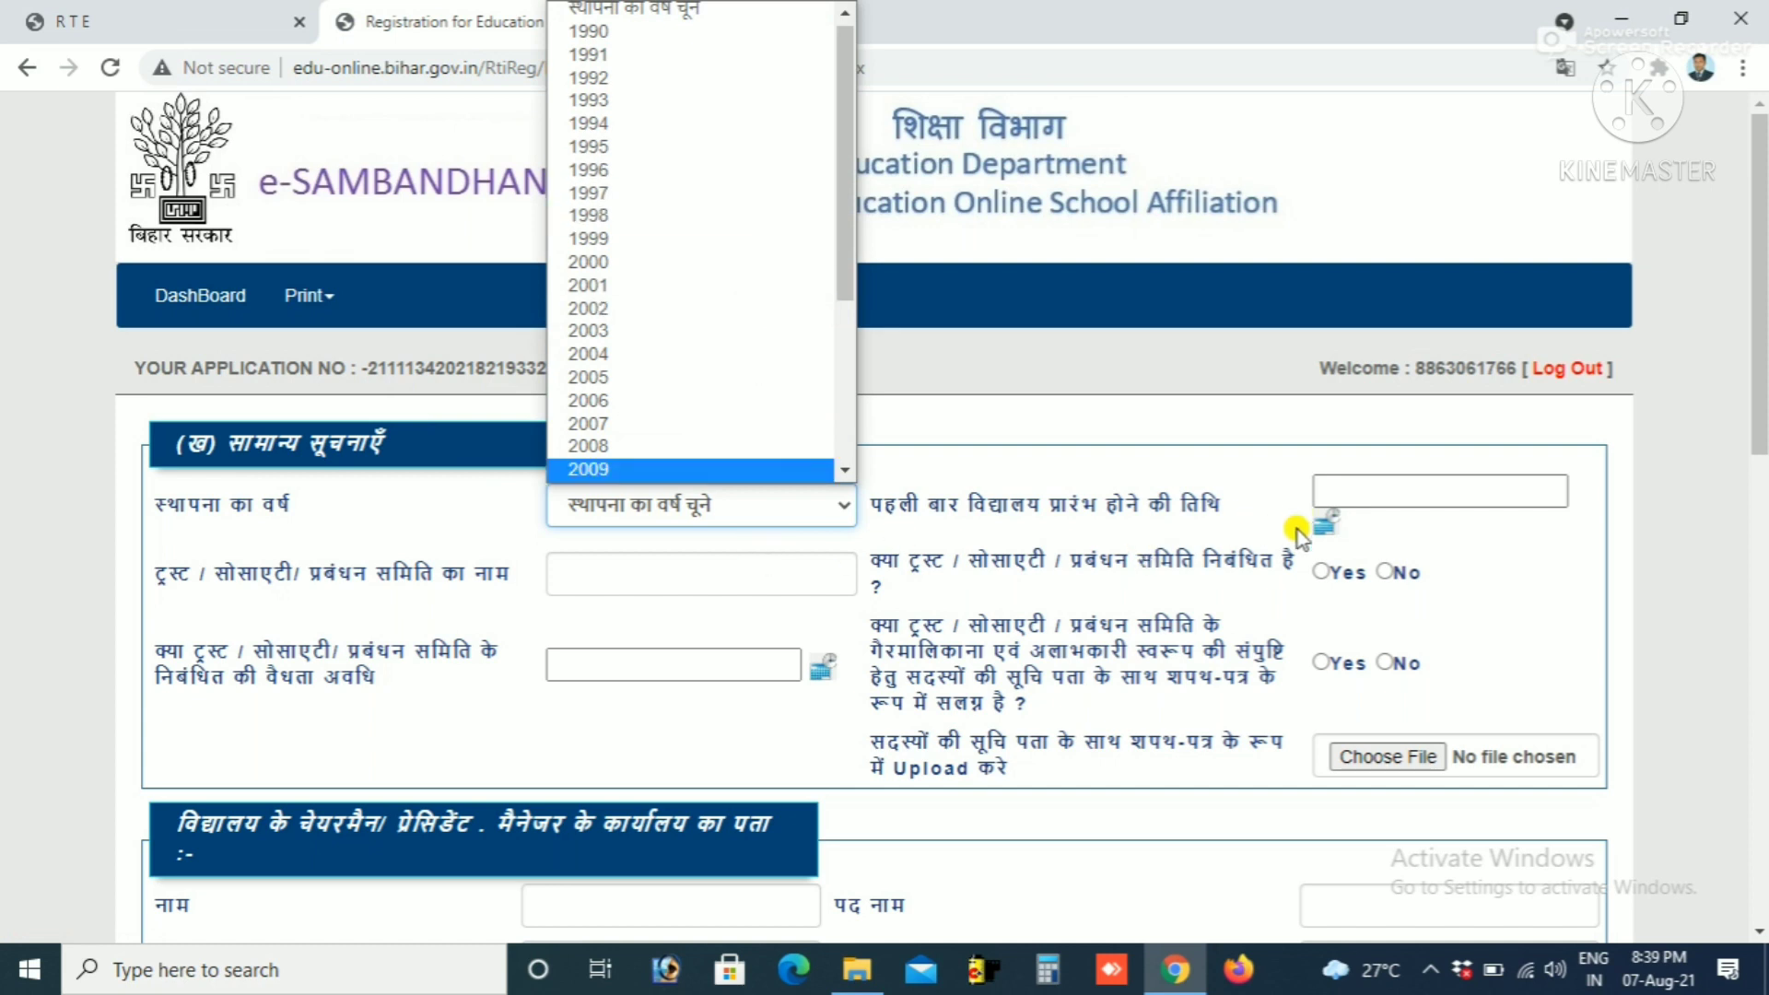
left_click(1325, 525)
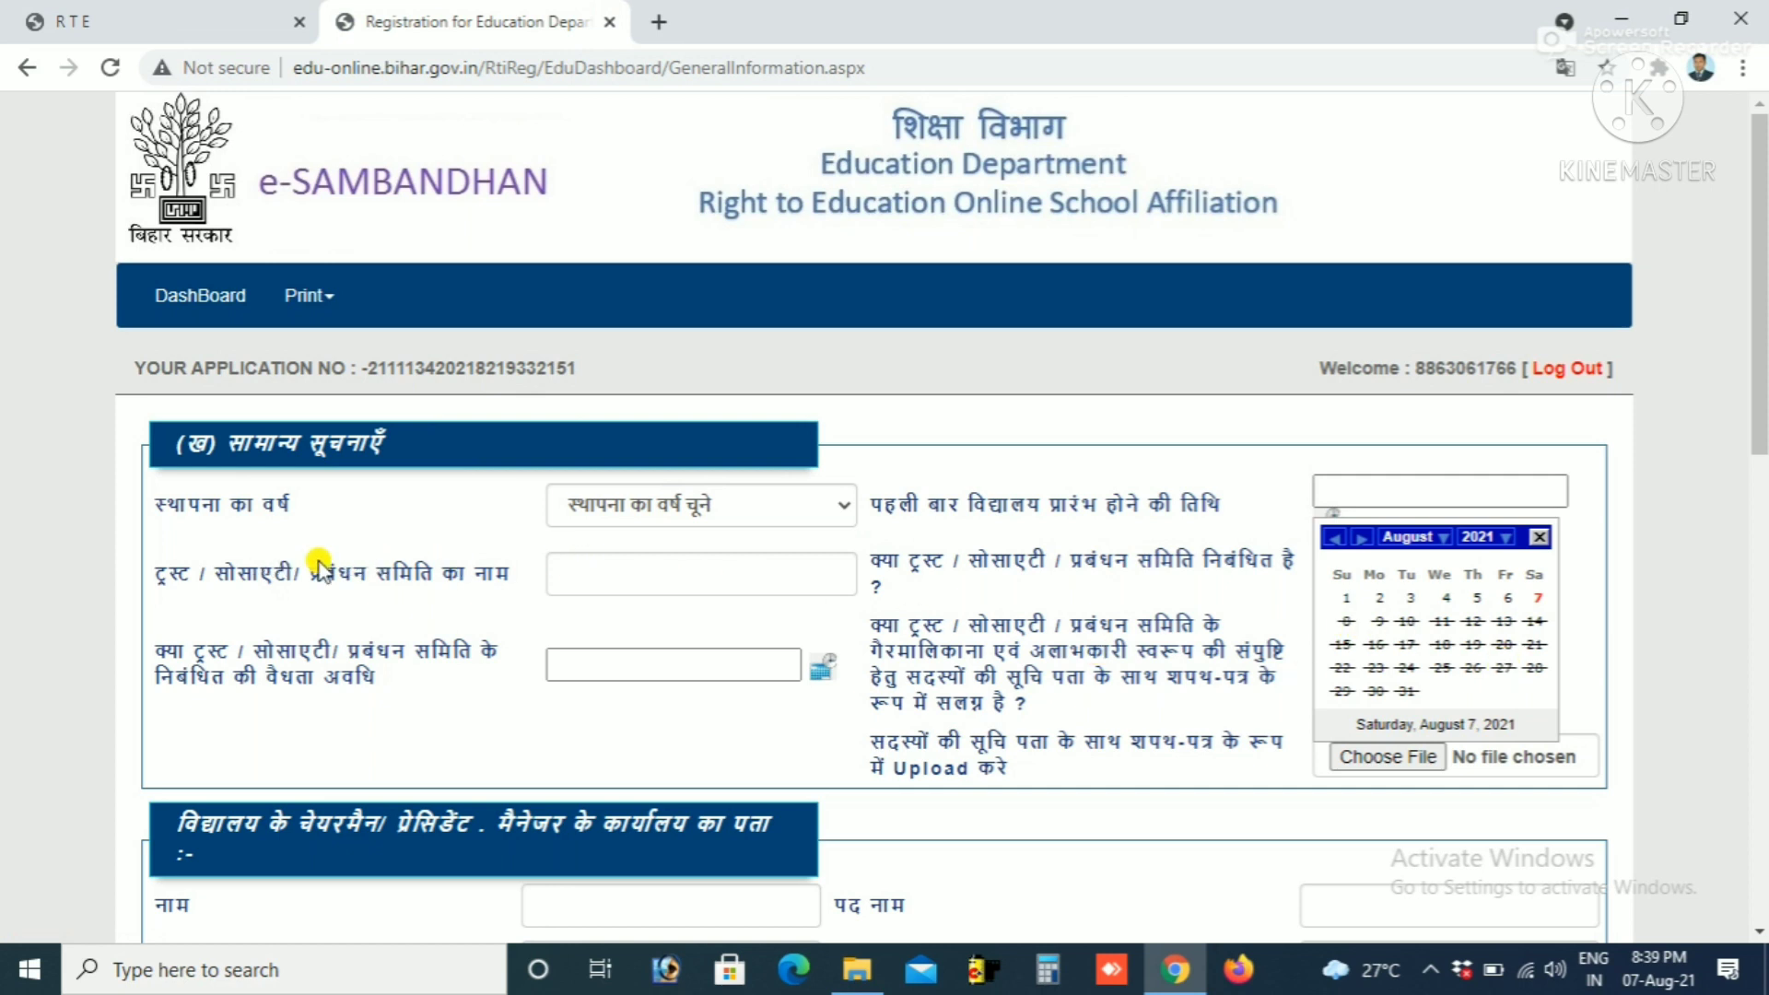
left_click(599, 573)
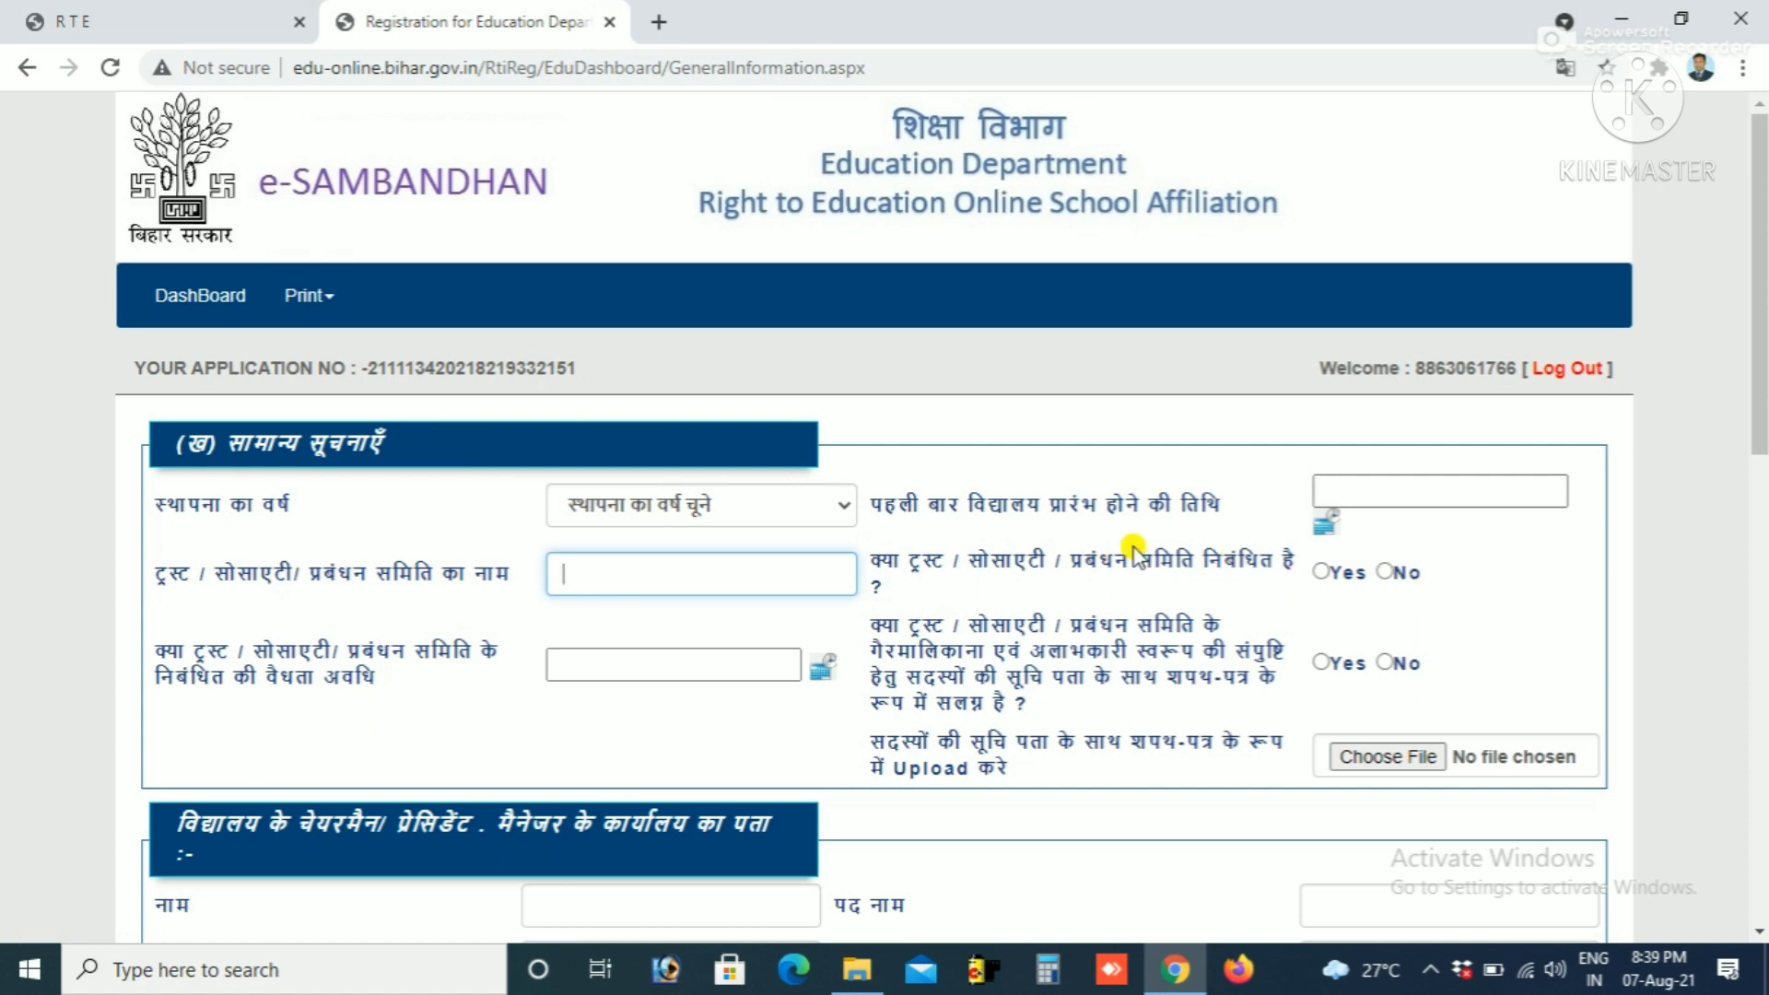
left_click(1320, 572)
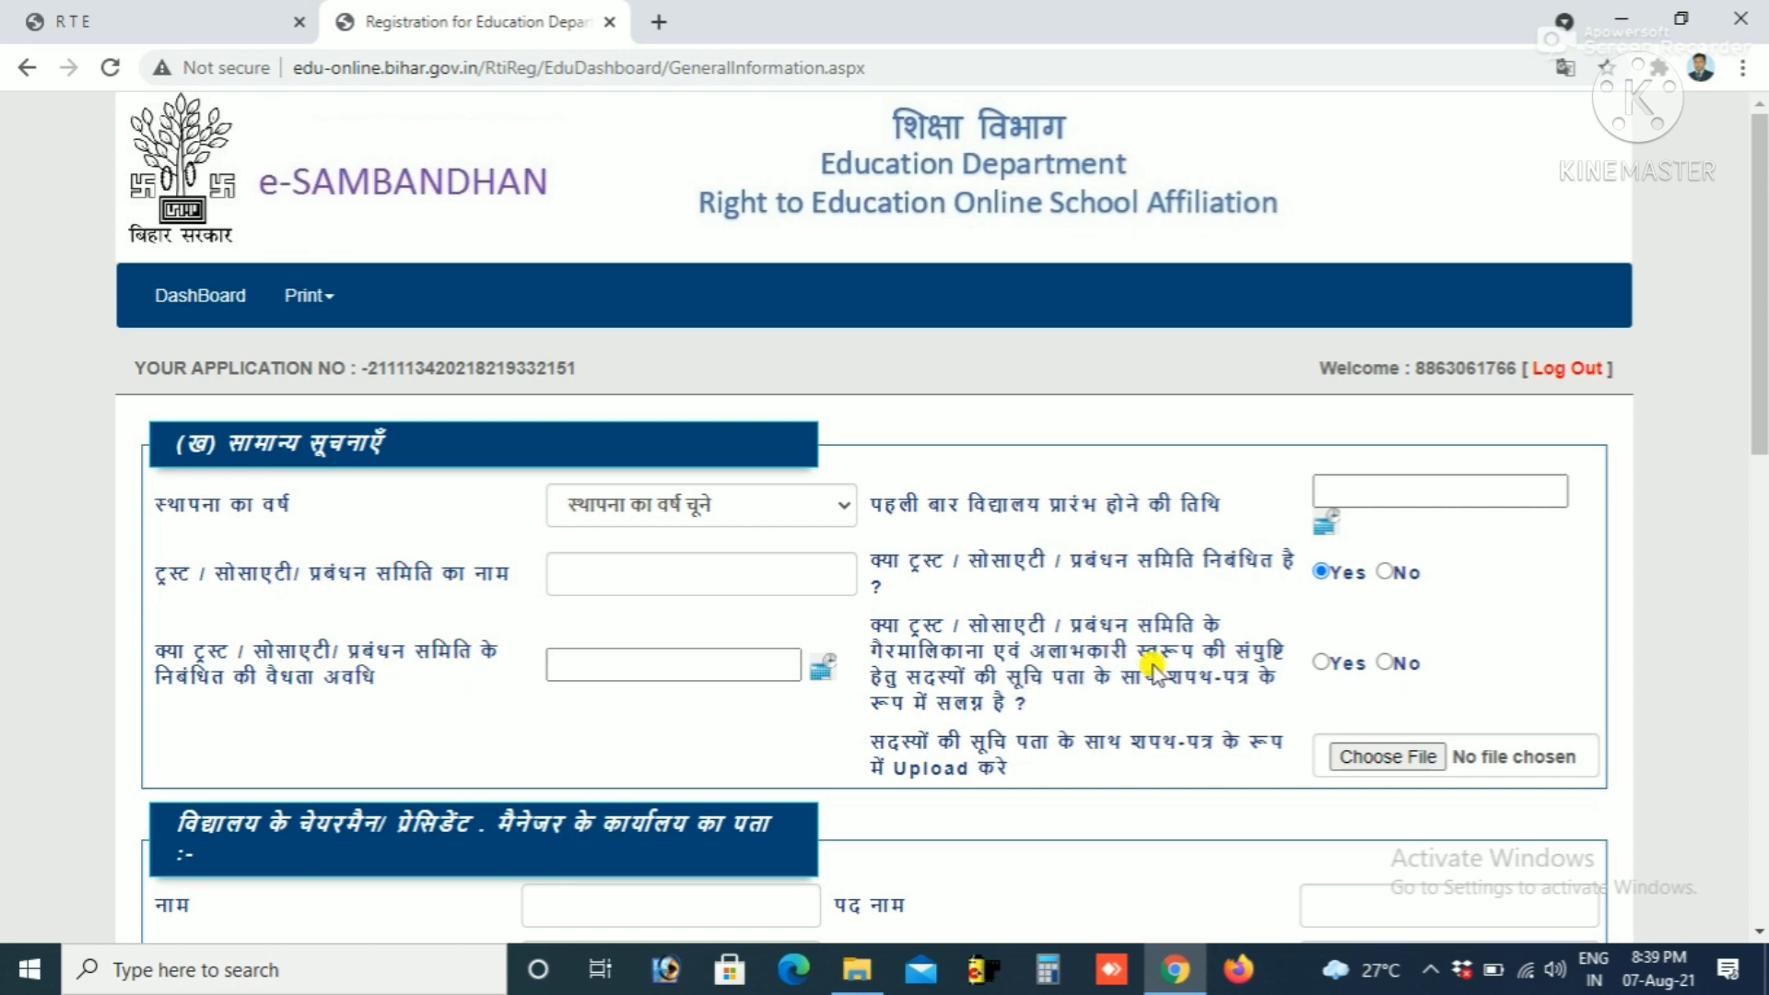
Step: Check the validity-date calendar and browse for the members-list affidavit, cancelling without a file
left_click(823, 667)
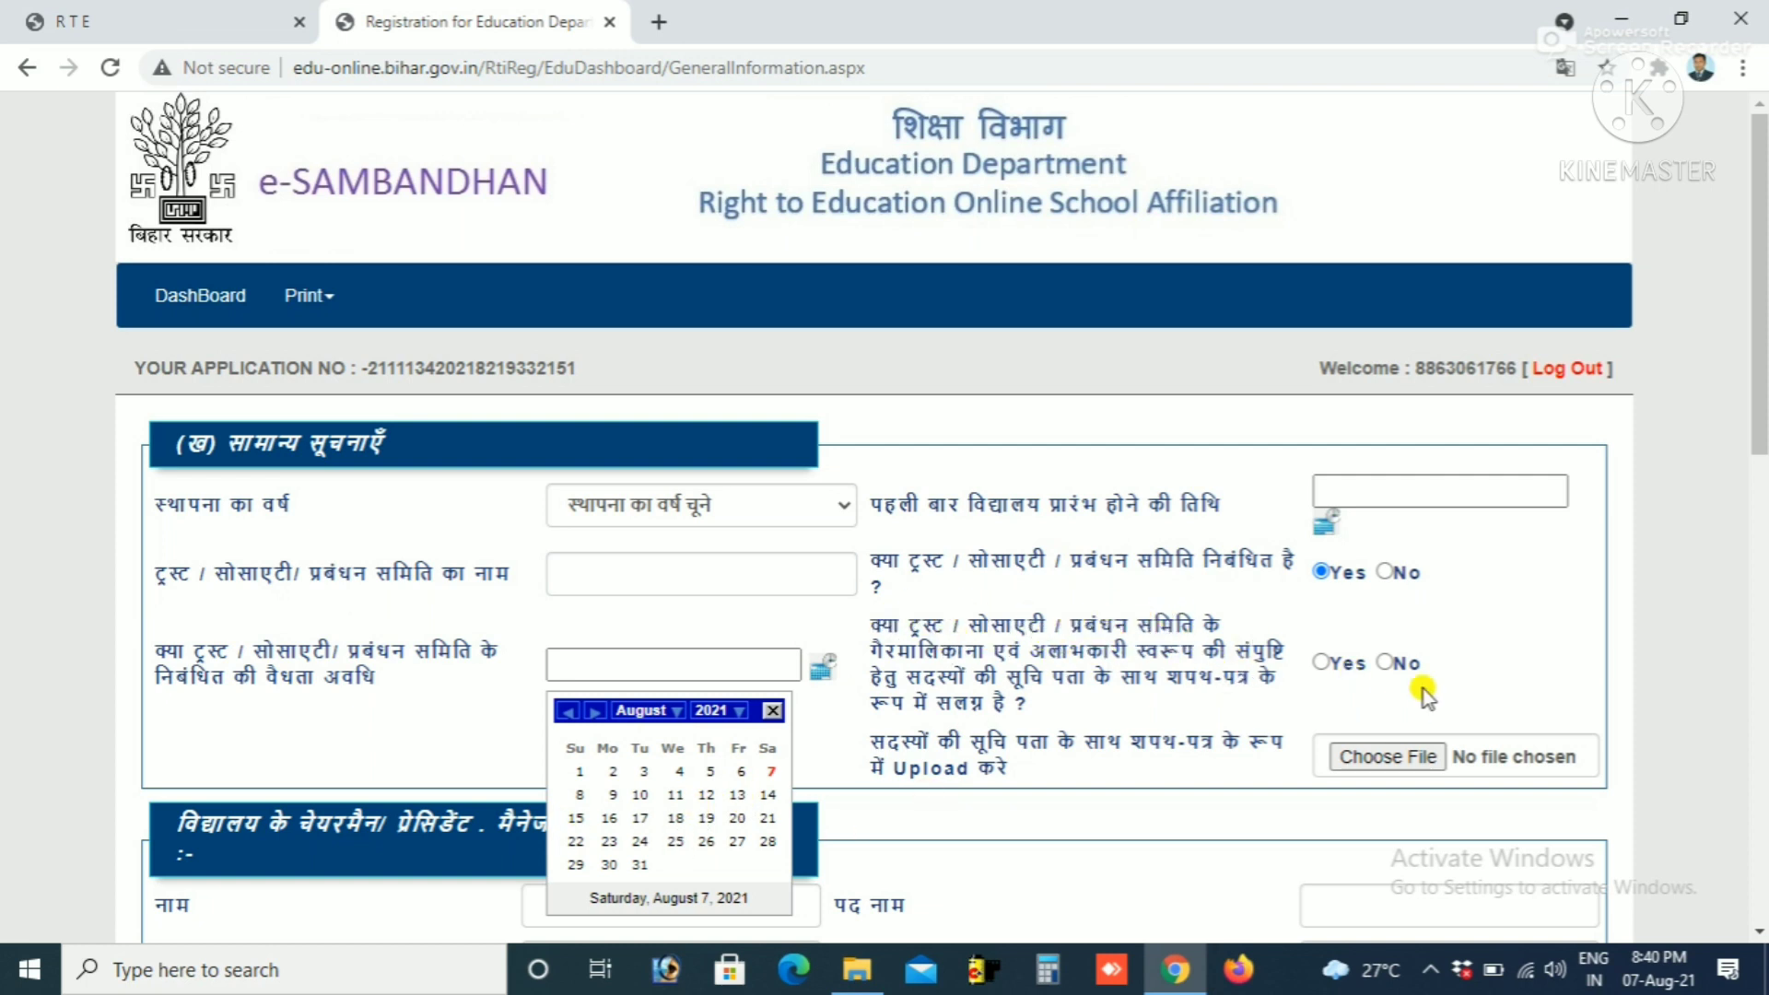
left_click(1394, 761)
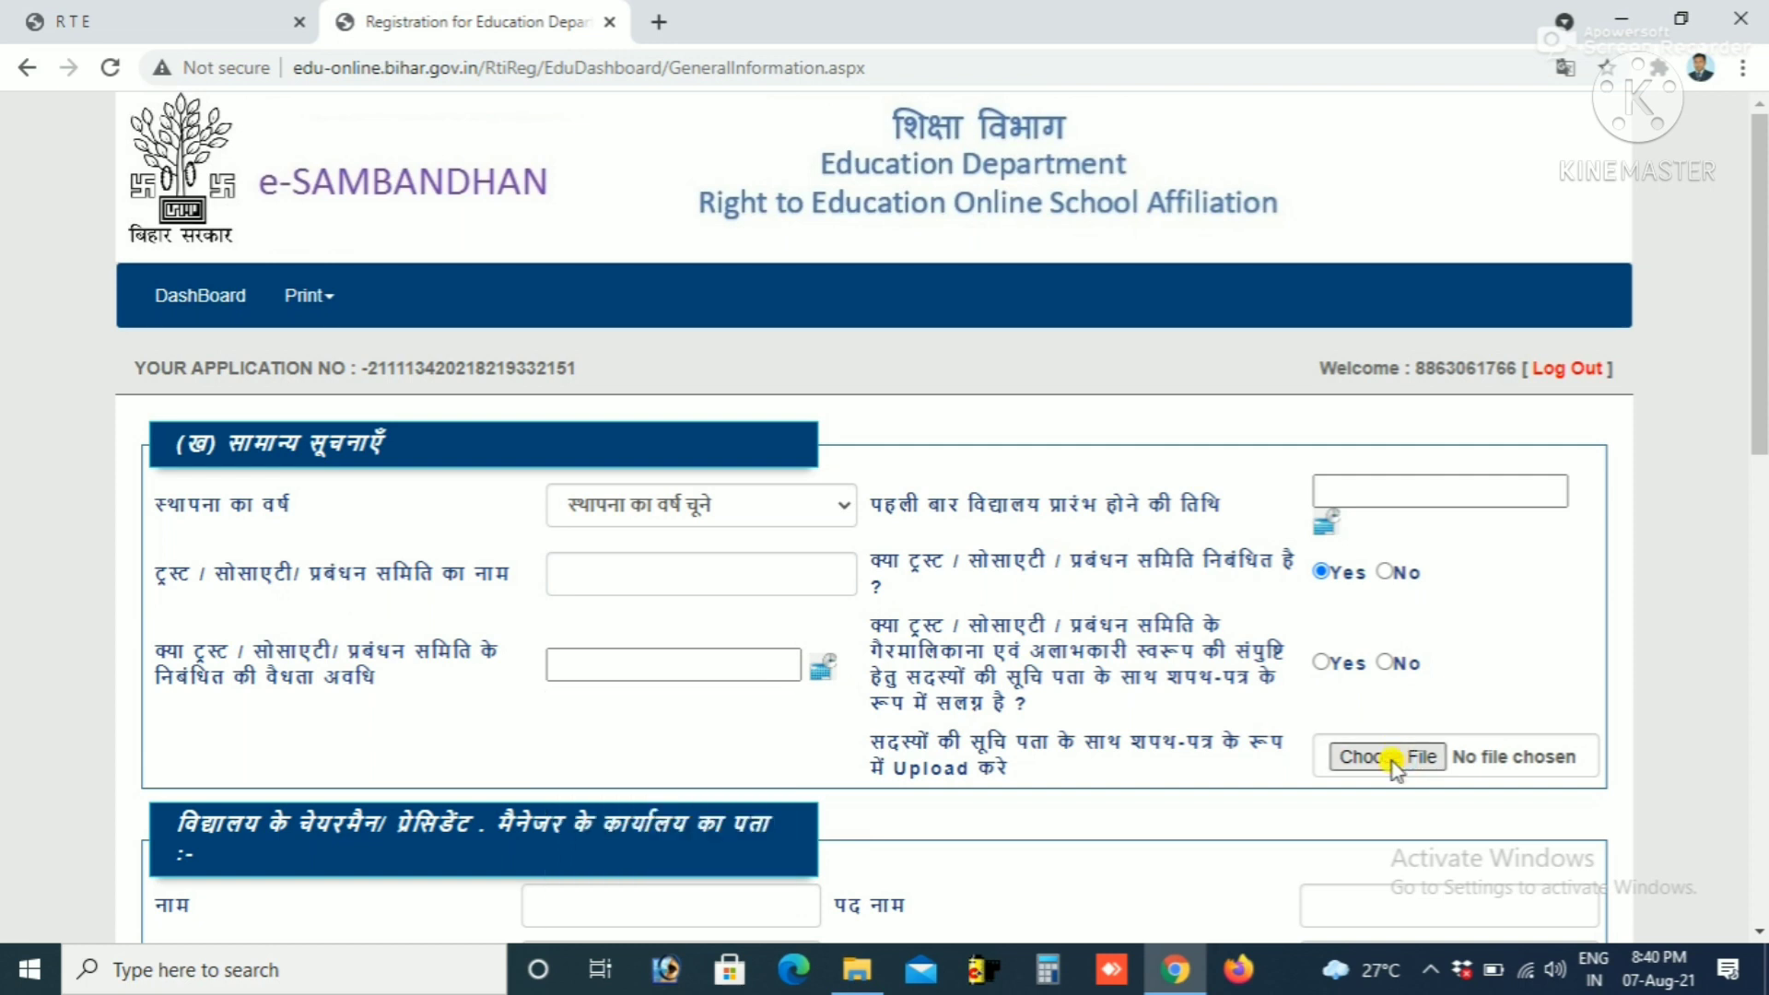
left_click(1393, 761)
left_click(1390, 757)
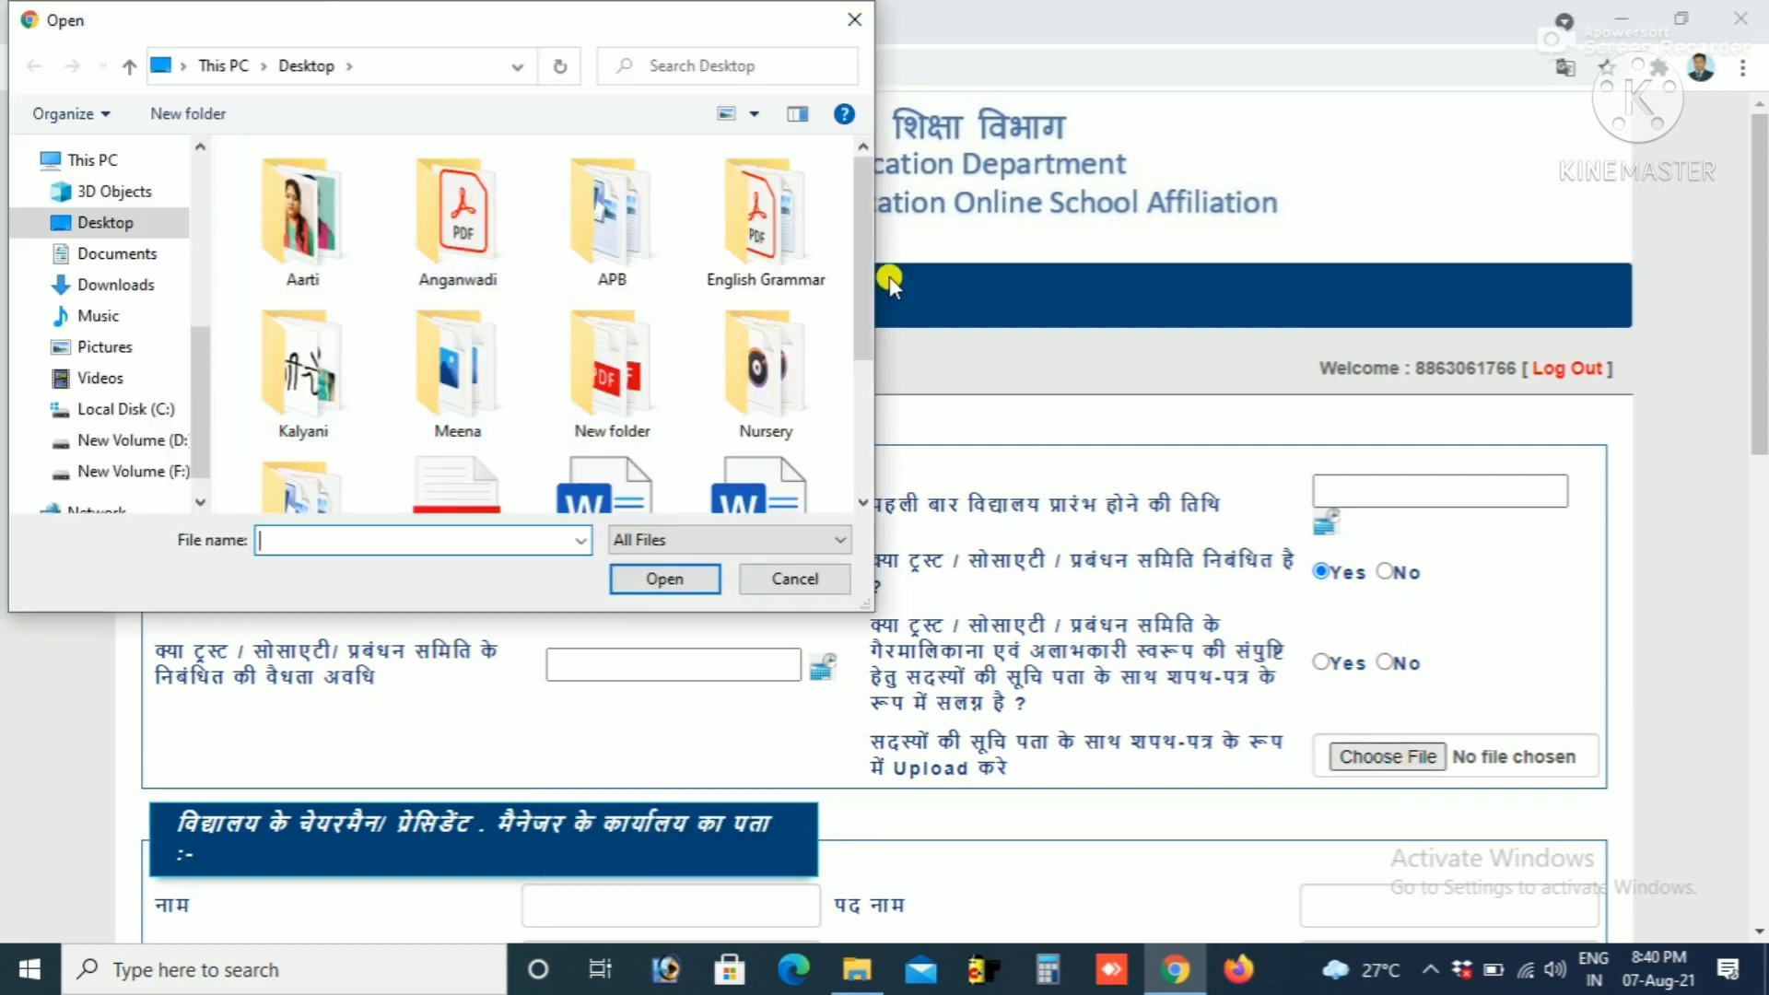
left_click(836, 581)
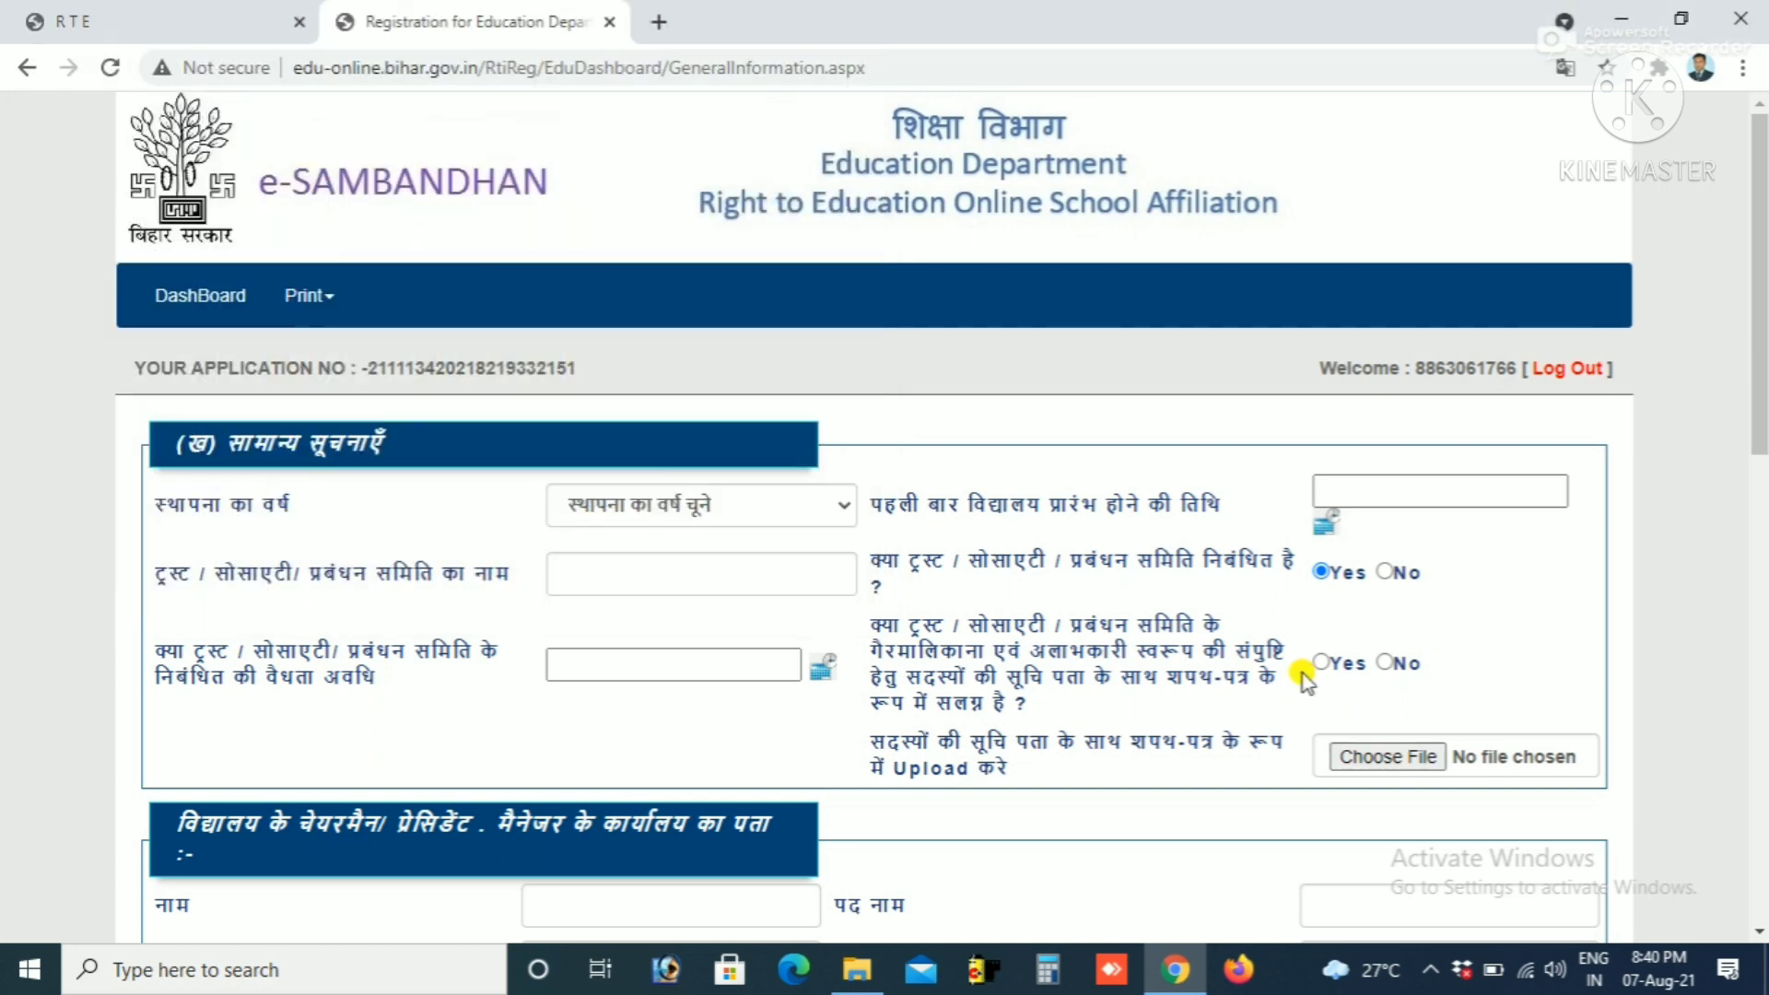
Step: Choose years 2017-2018 and 2019-2020 for the first two income-expense table rows
scroll(1303, 660, "down", 3)
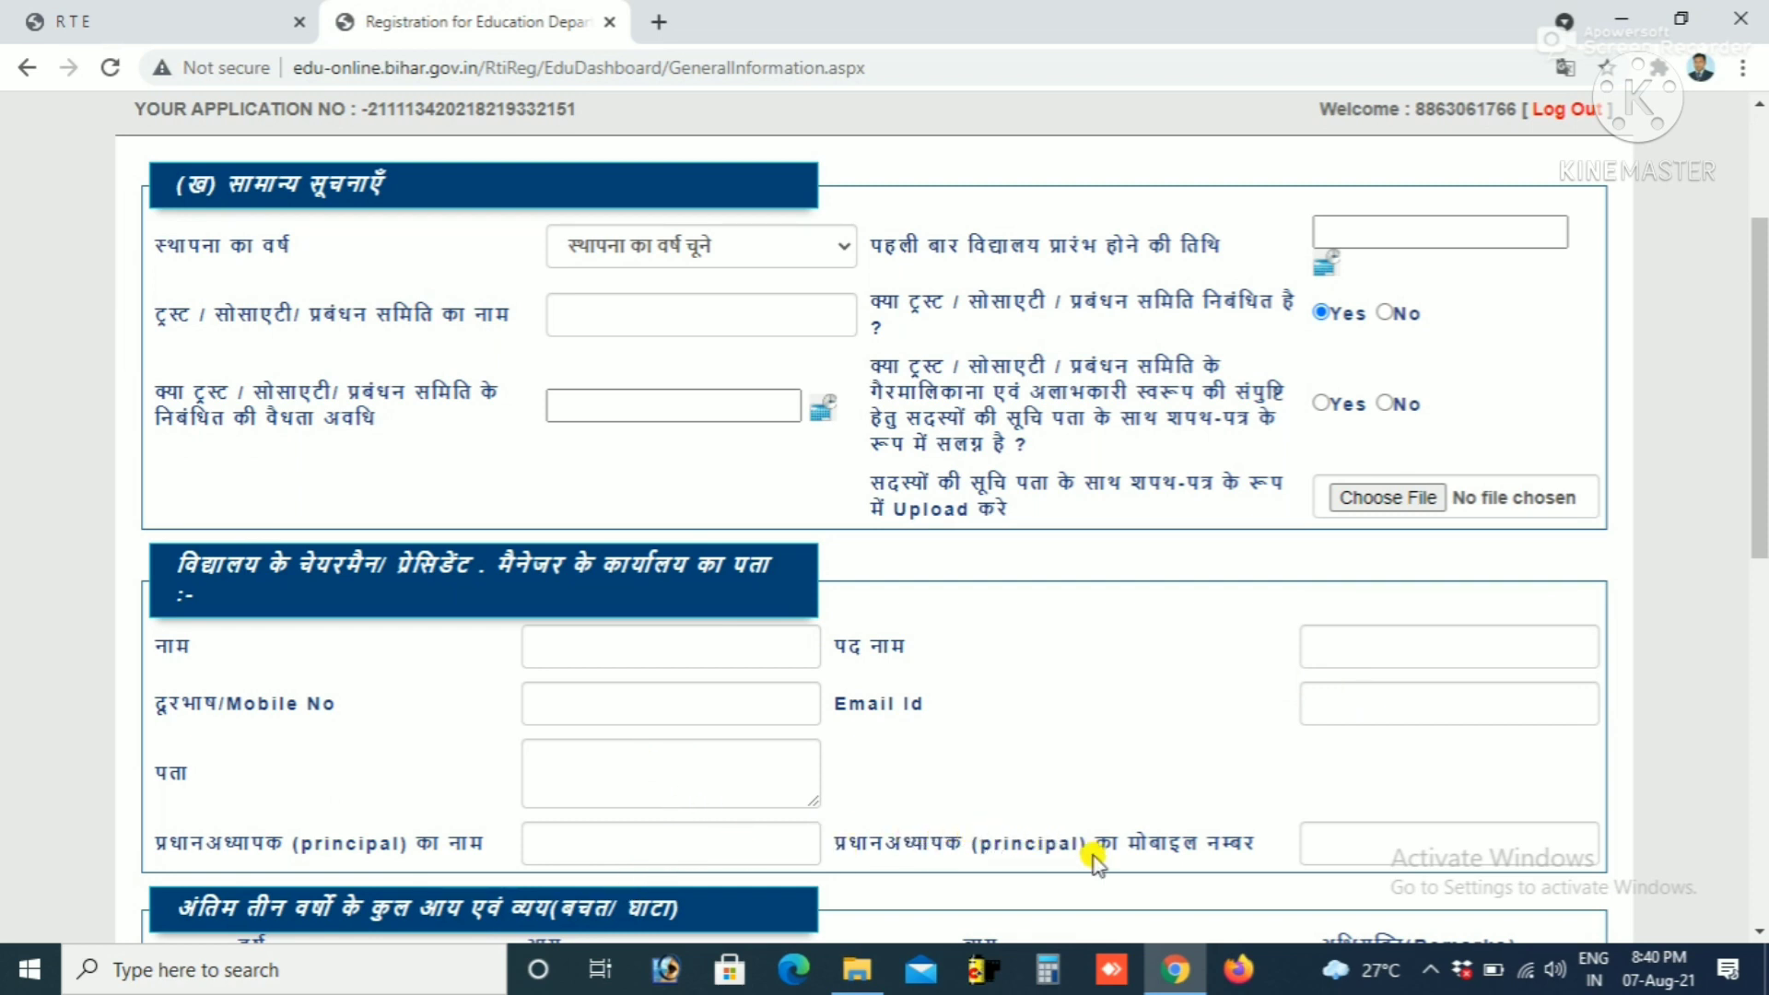
scroll(1389, 816, "down", 3)
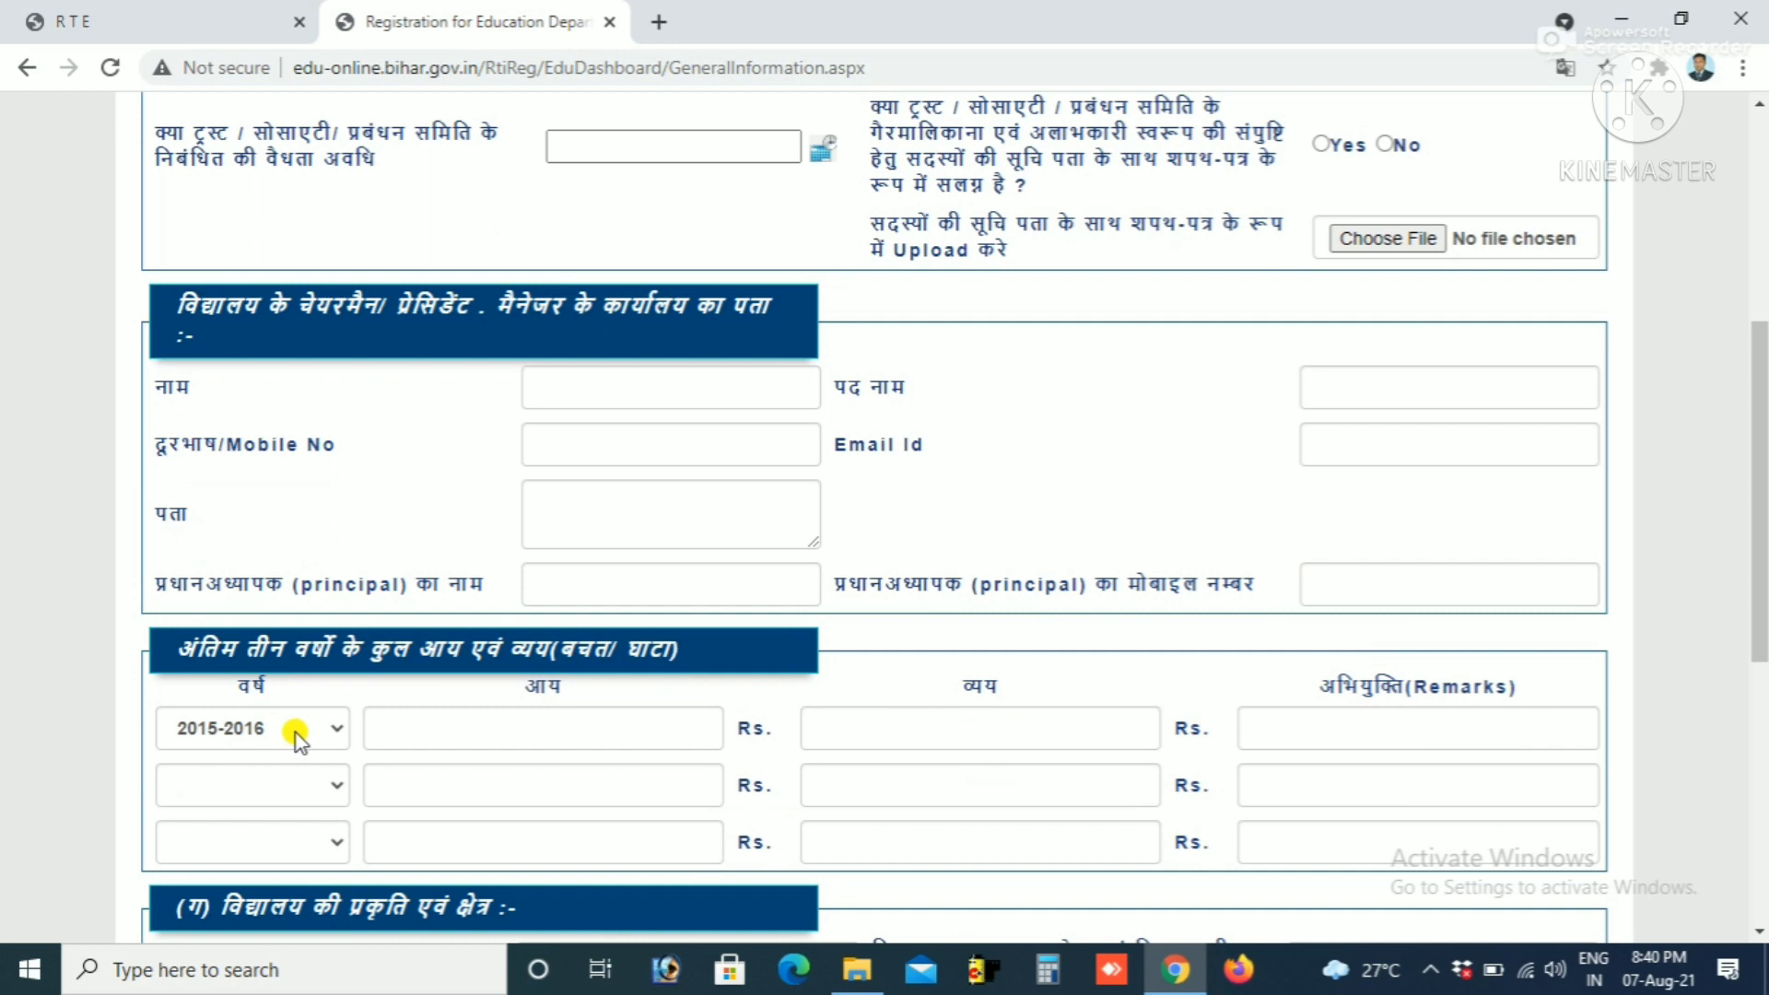
left_click(334, 730)
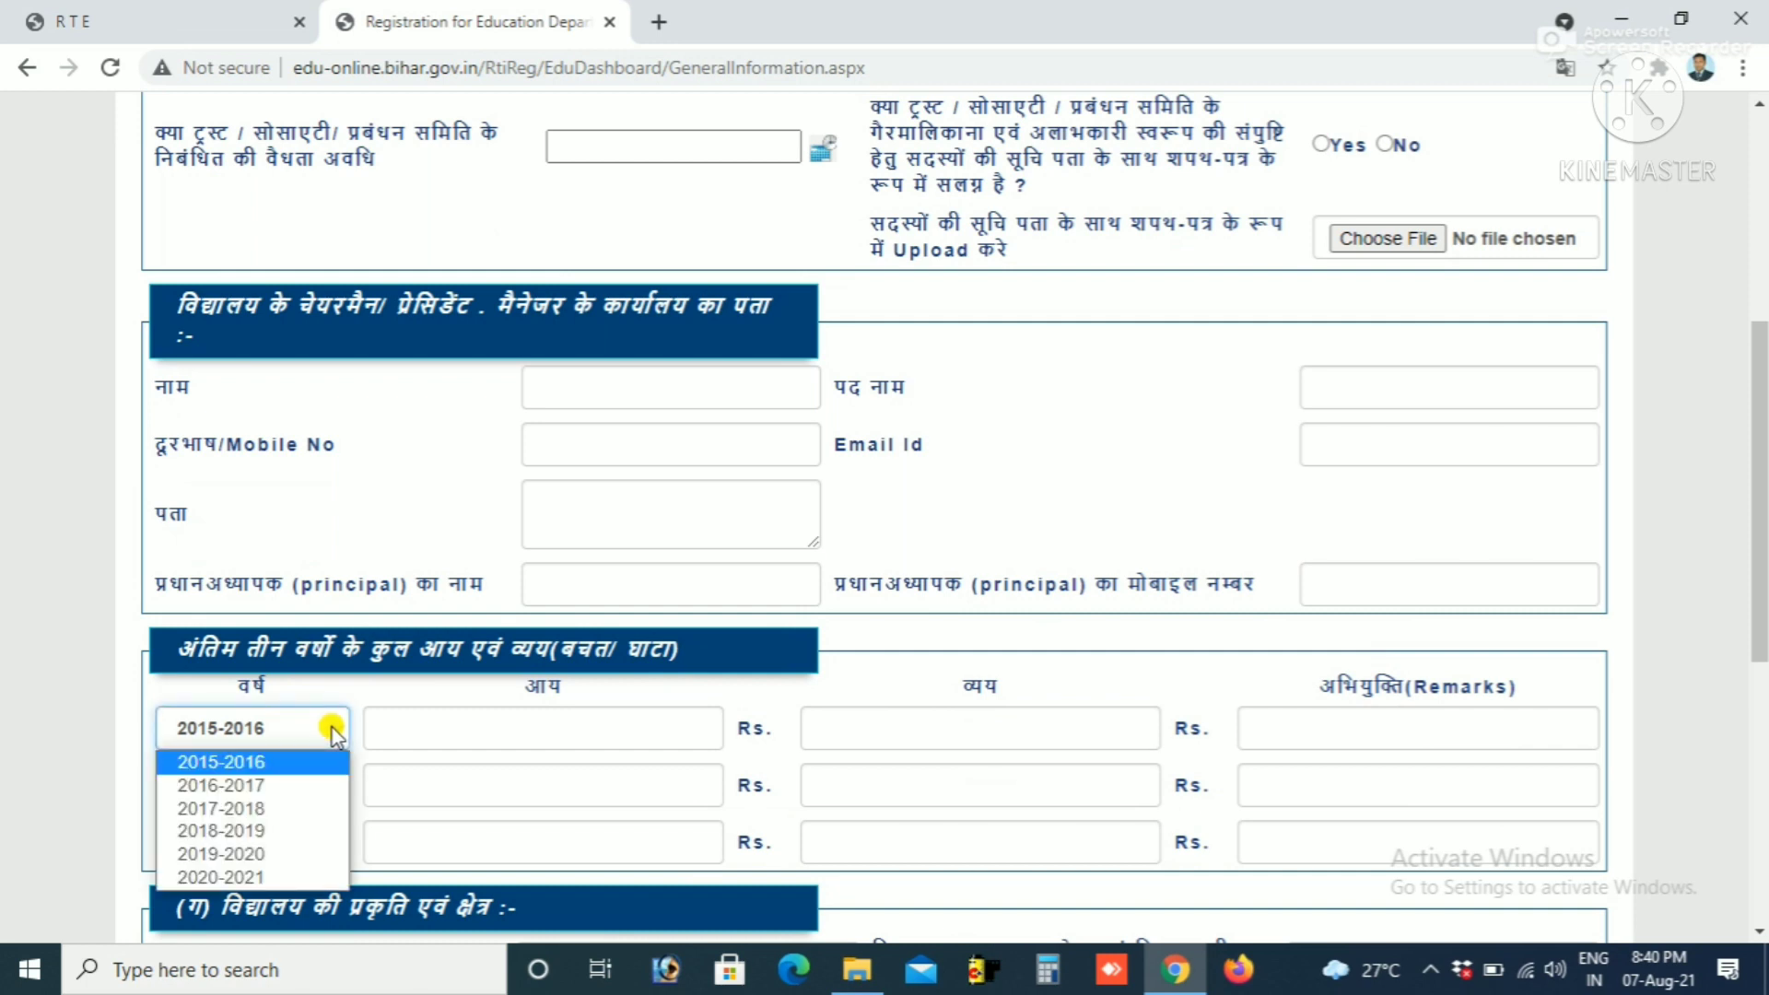
left_click(284, 810)
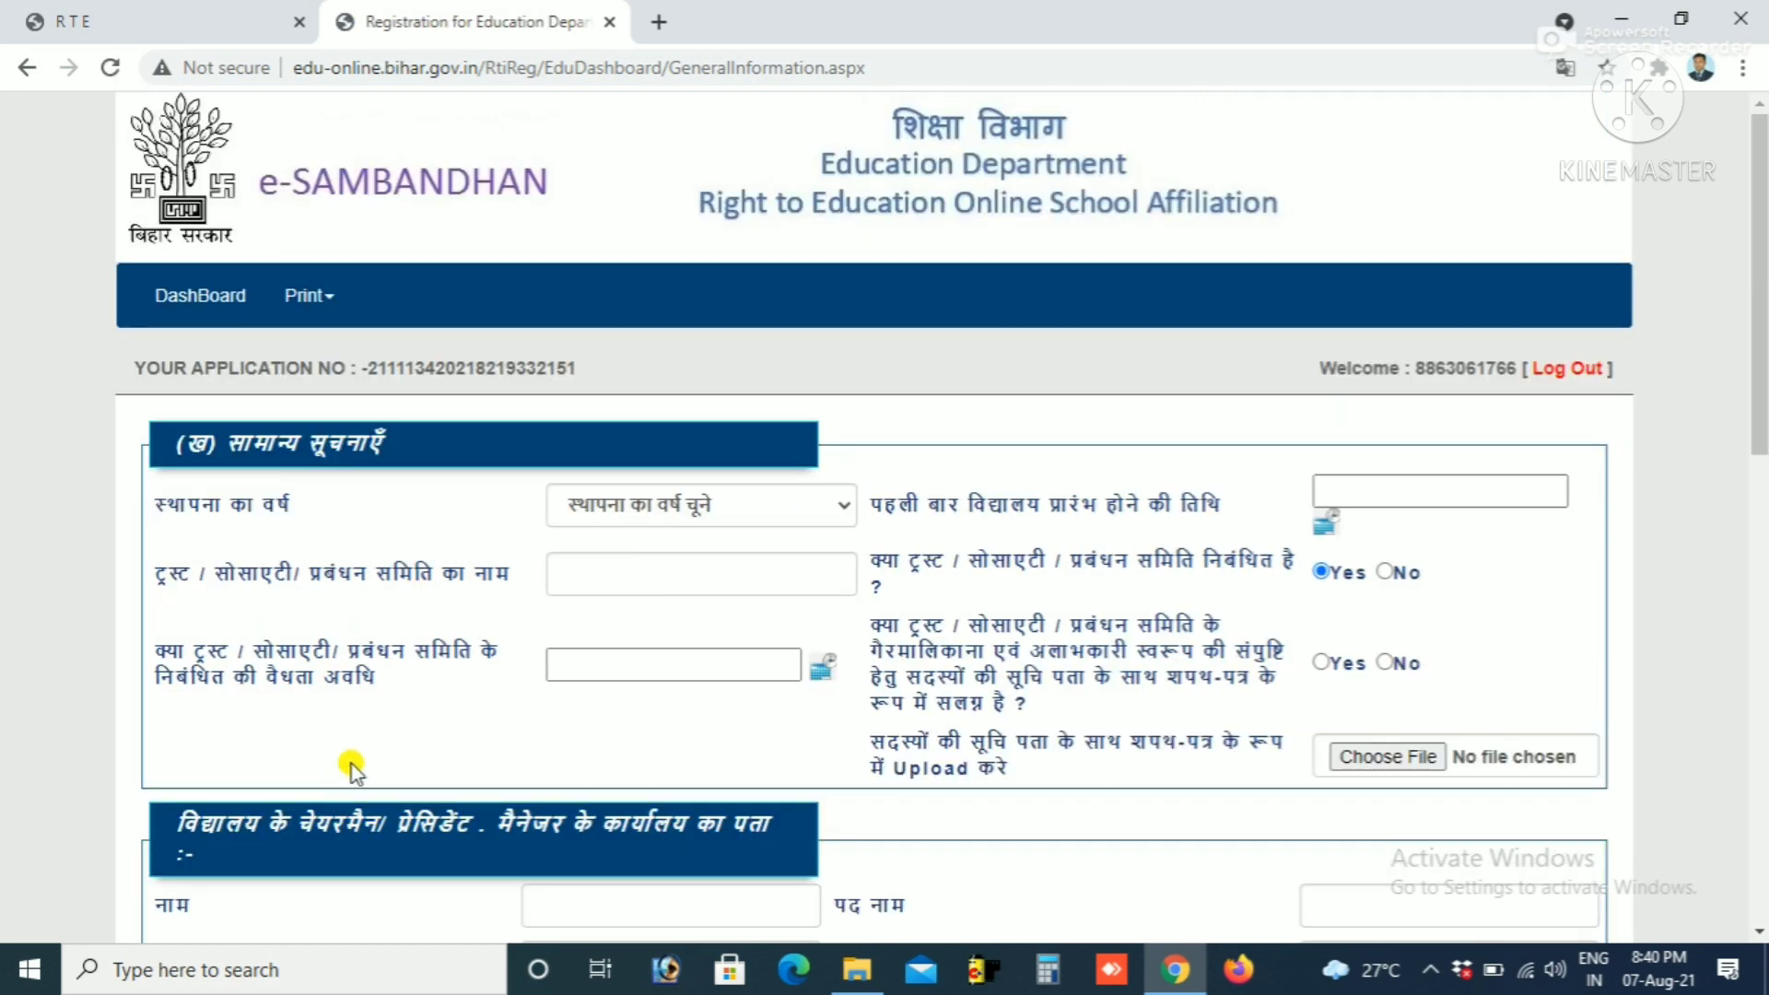
scroll(668, 735, "down", 8)
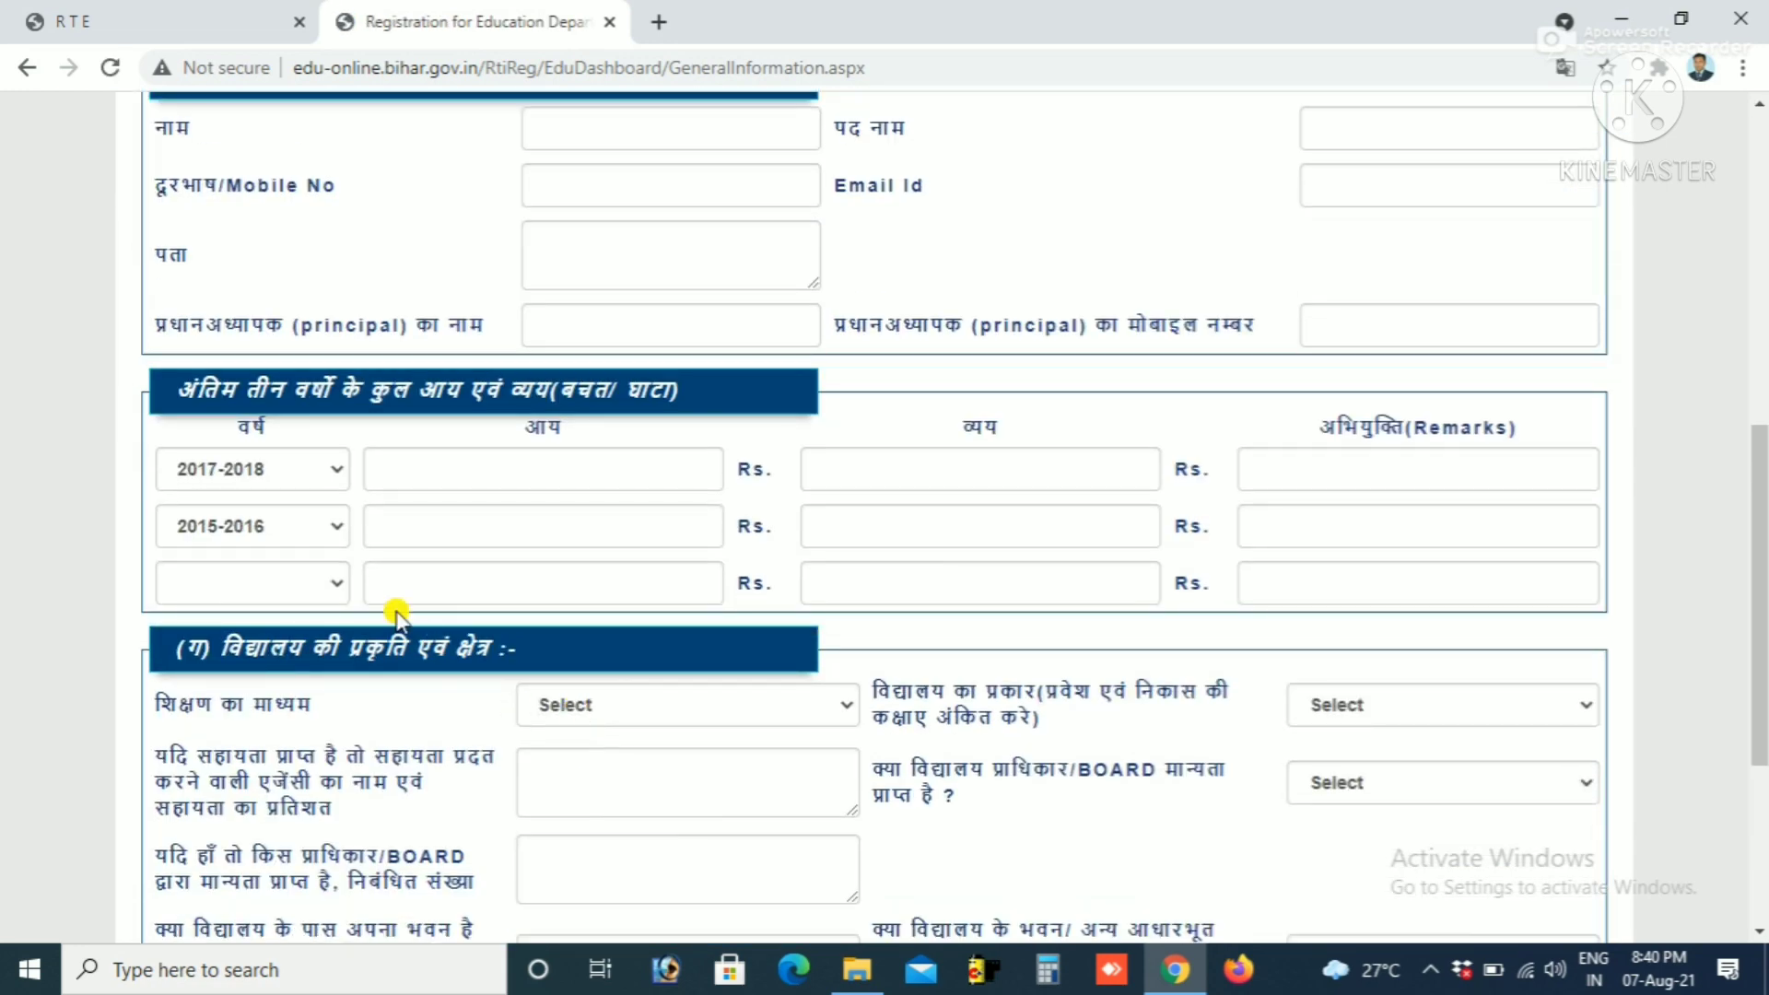
left_click(334, 529)
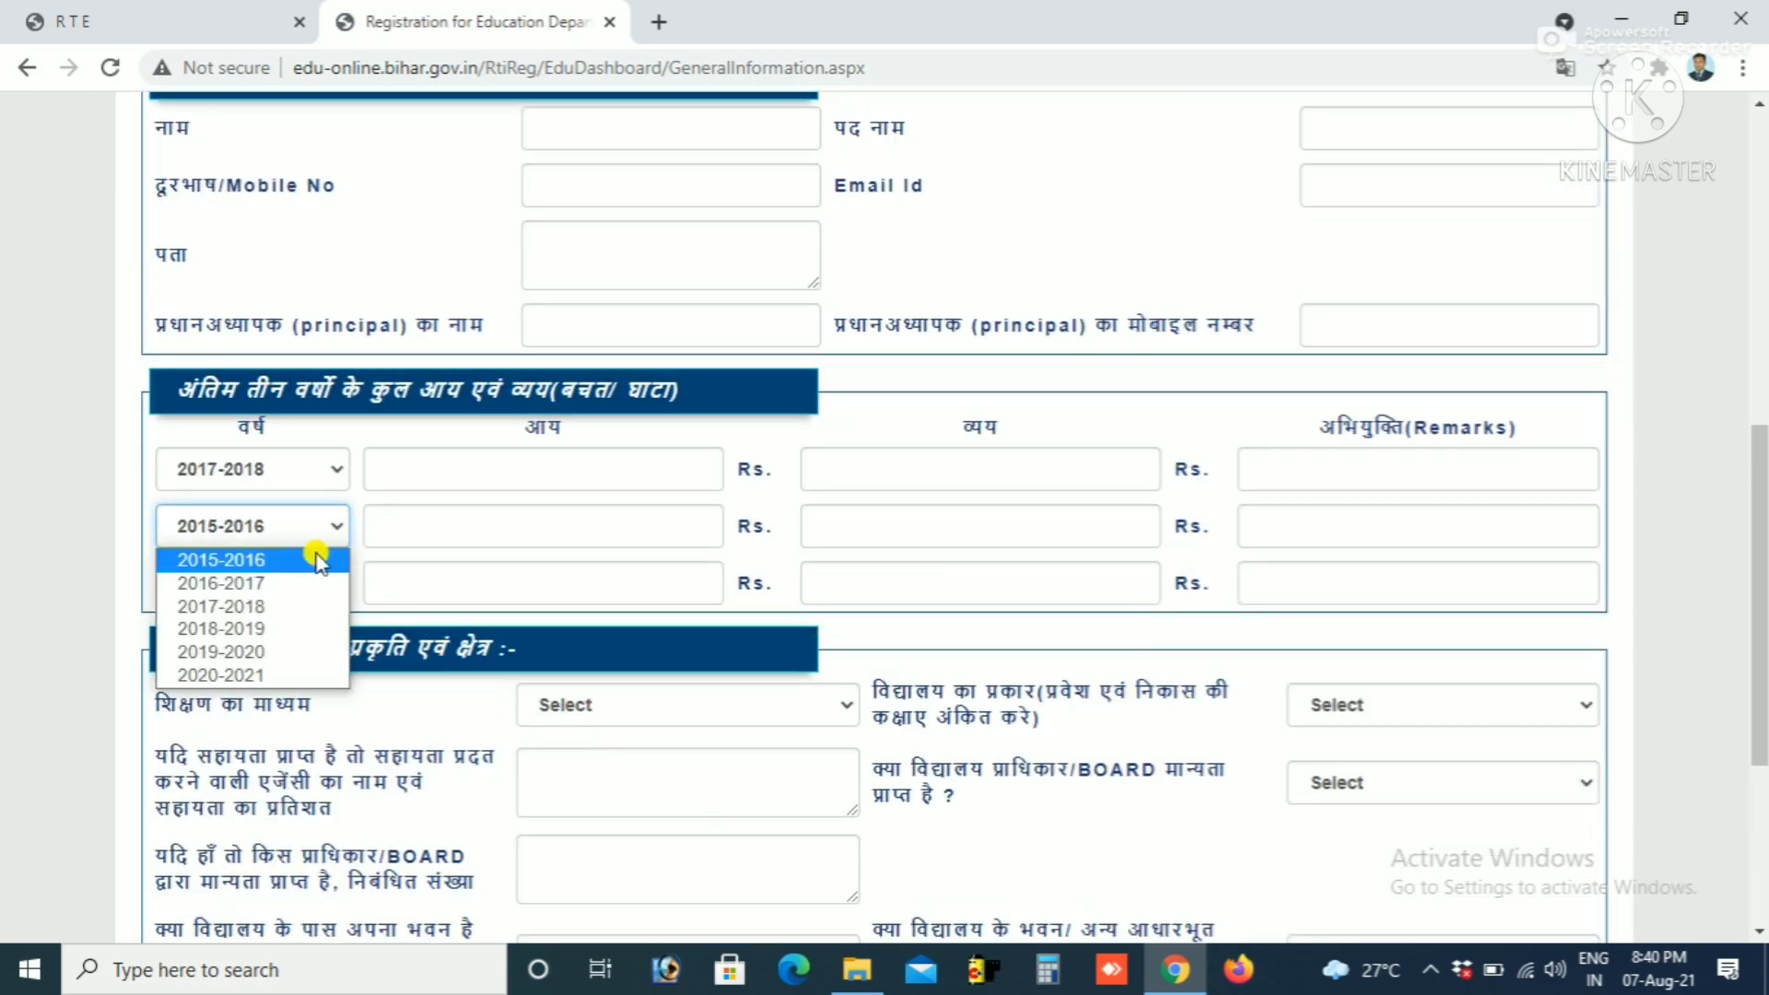
left_click(276, 651)
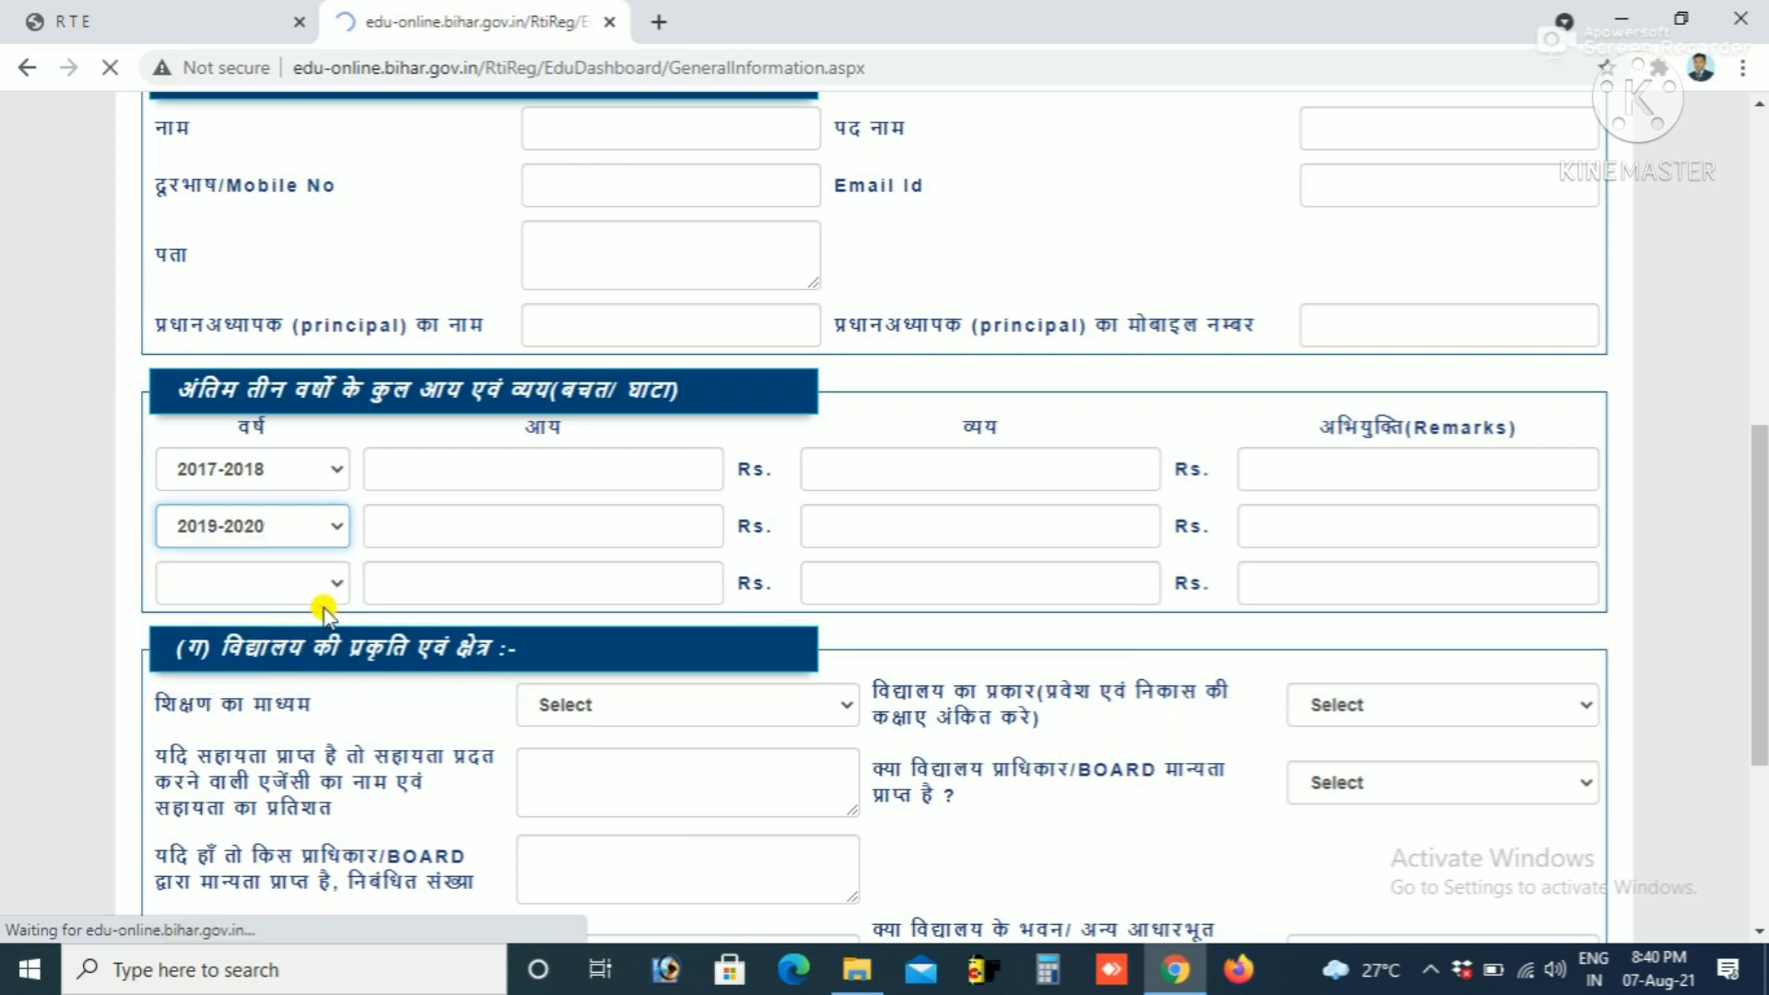
Step: Change the first row to 2018-2019, set the third to 2020-2021, and select the income and expense fields
scroll(333, 599, "down", 7)
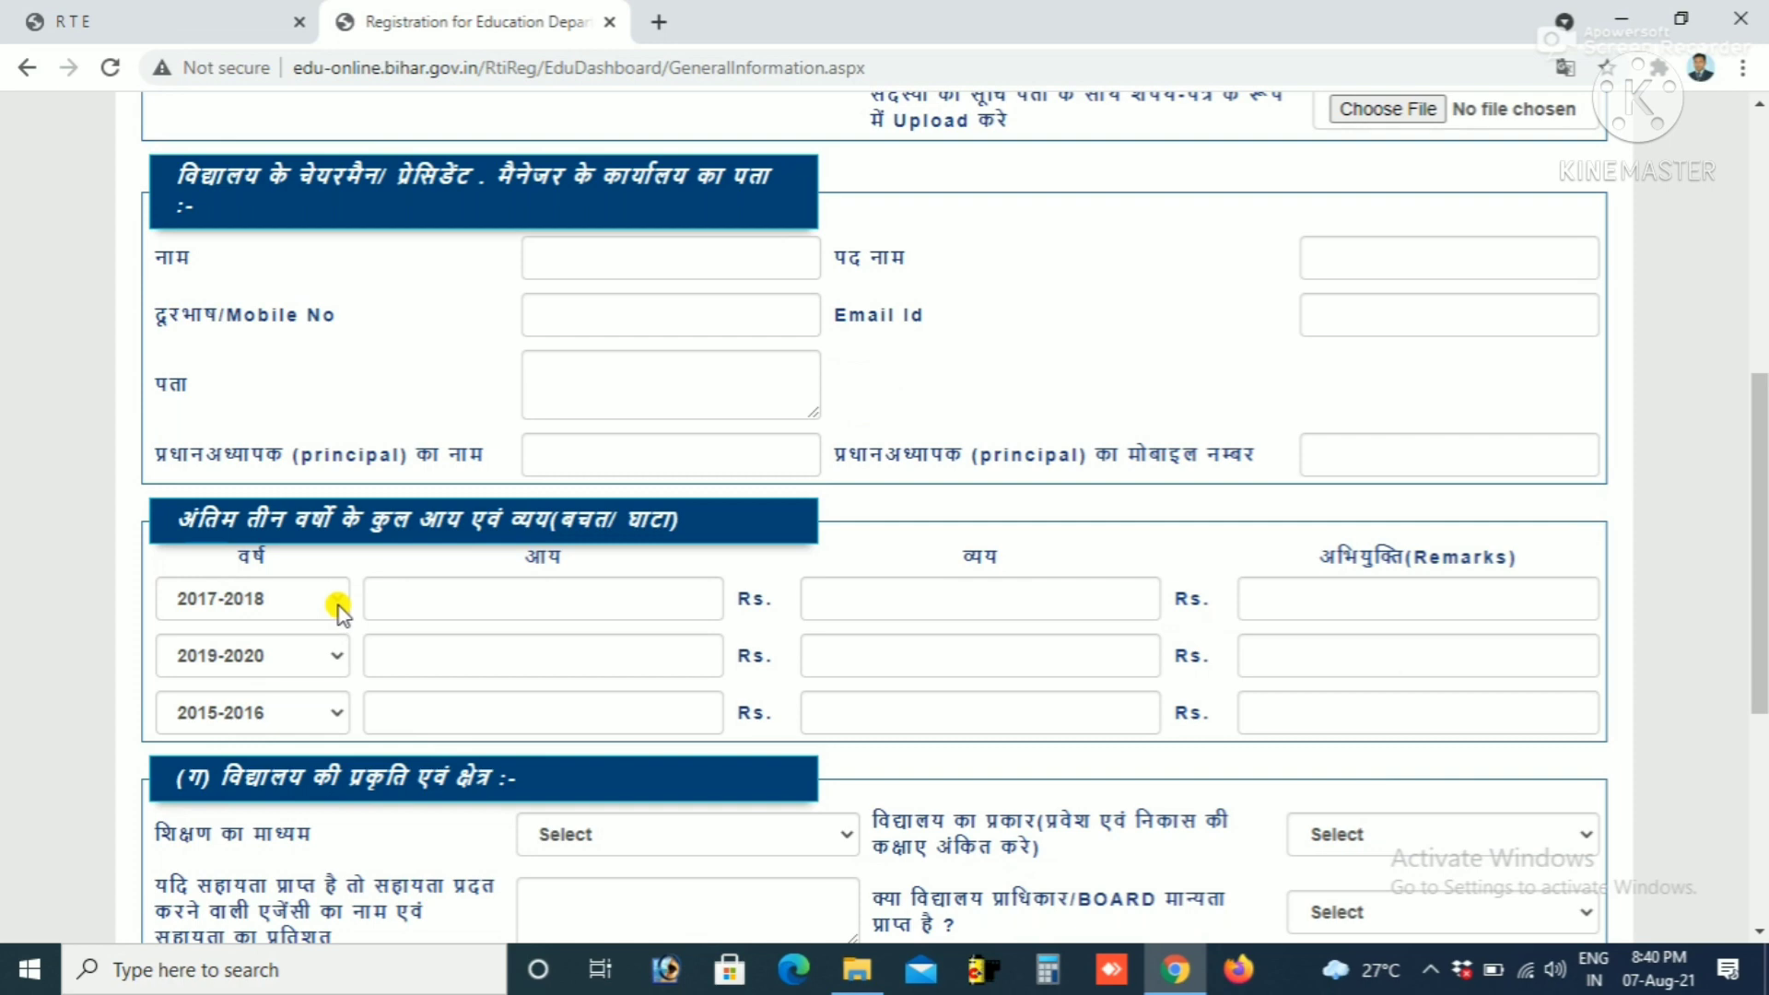
left_click(339, 610)
left_click(287, 710)
left_click(314, 712)
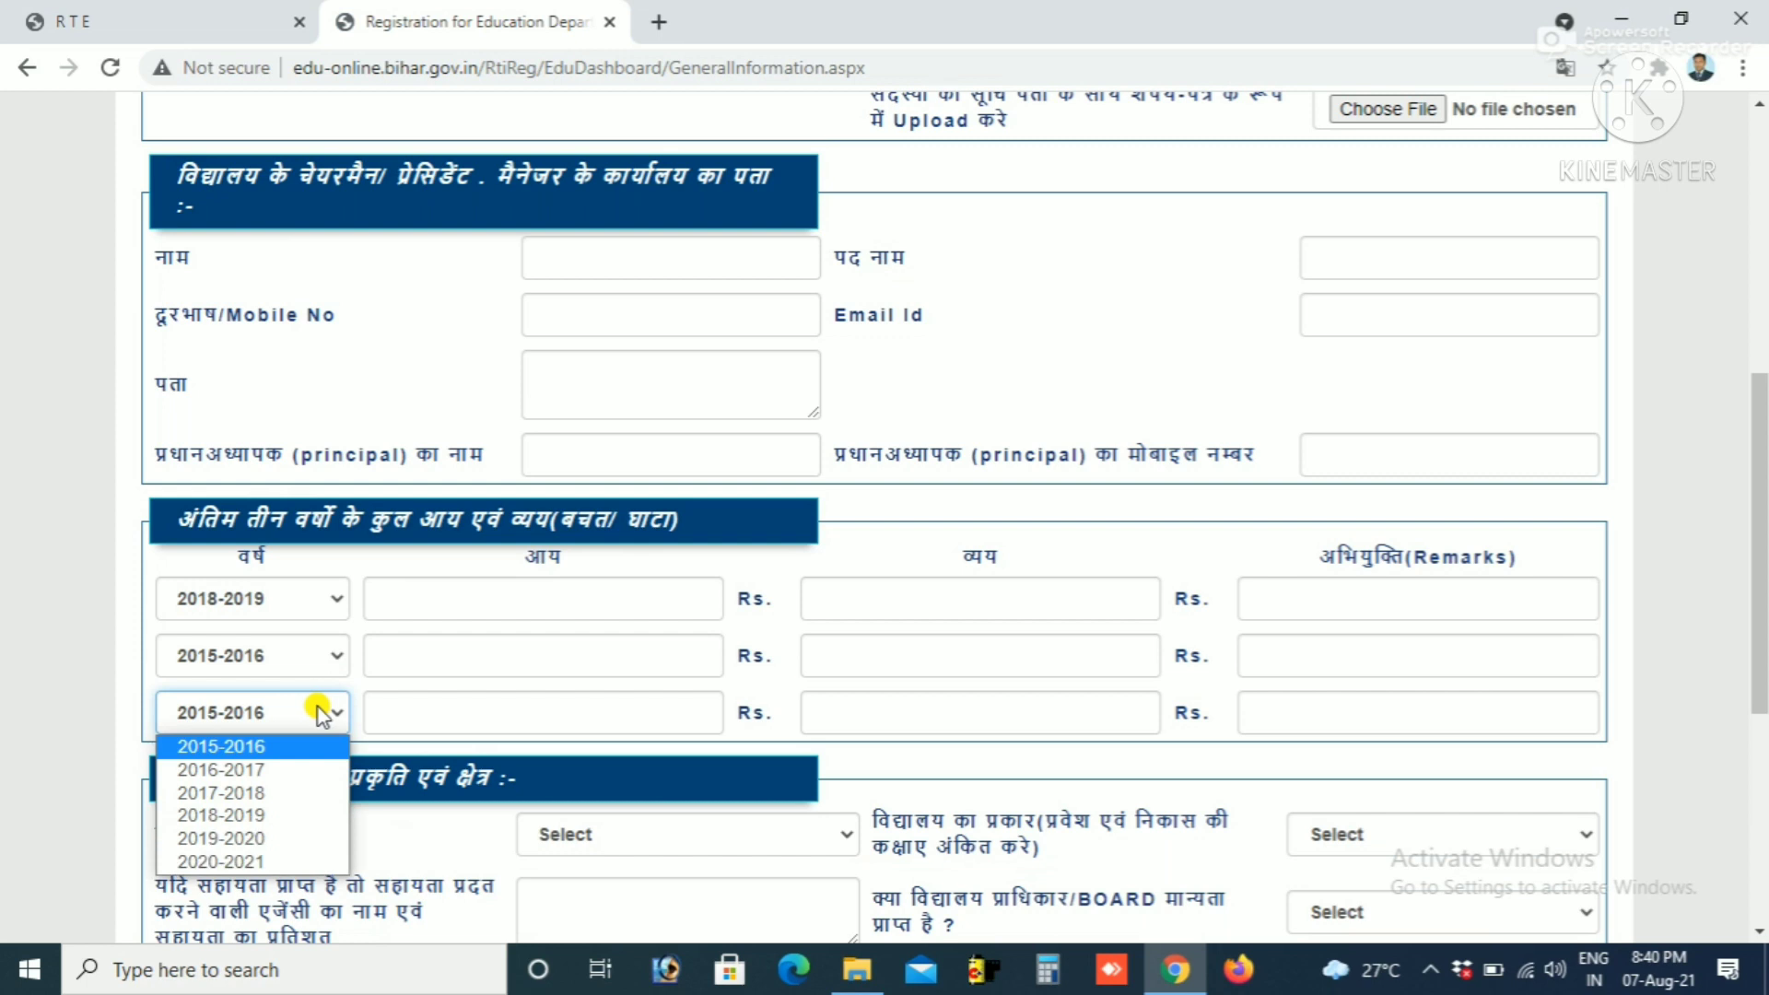
left_click(264, 845)
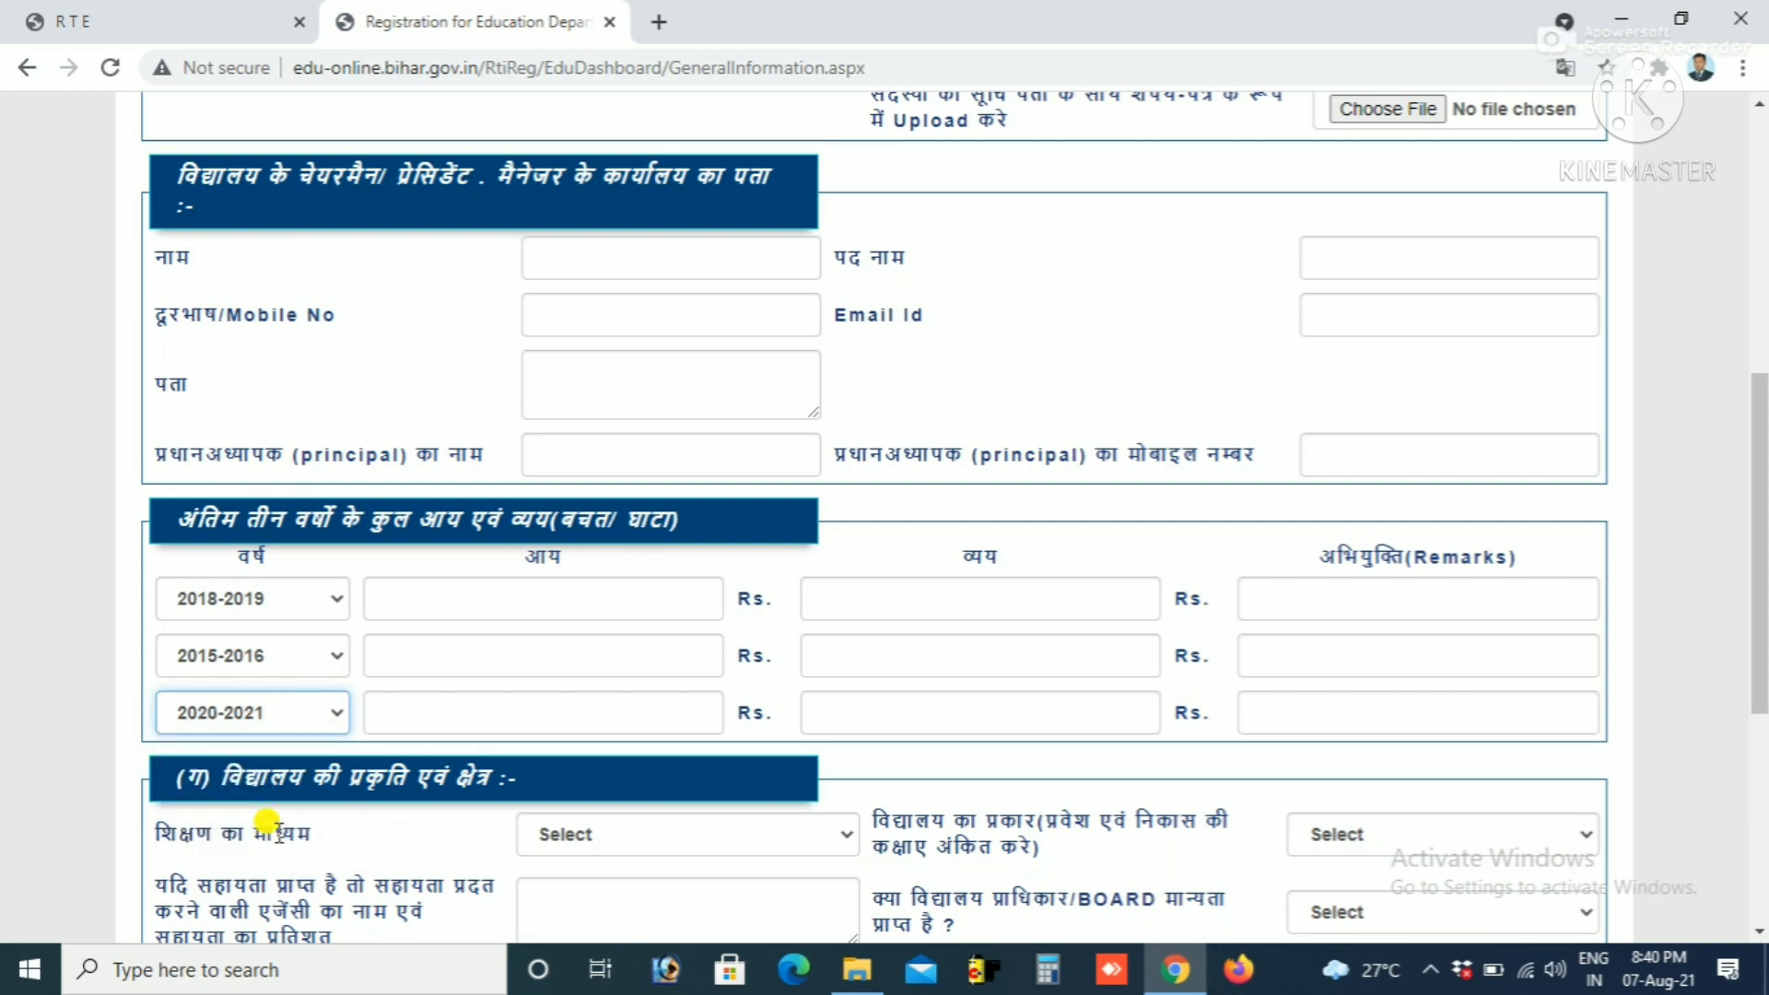
left_click(543, 583)
left_click(953, 592)
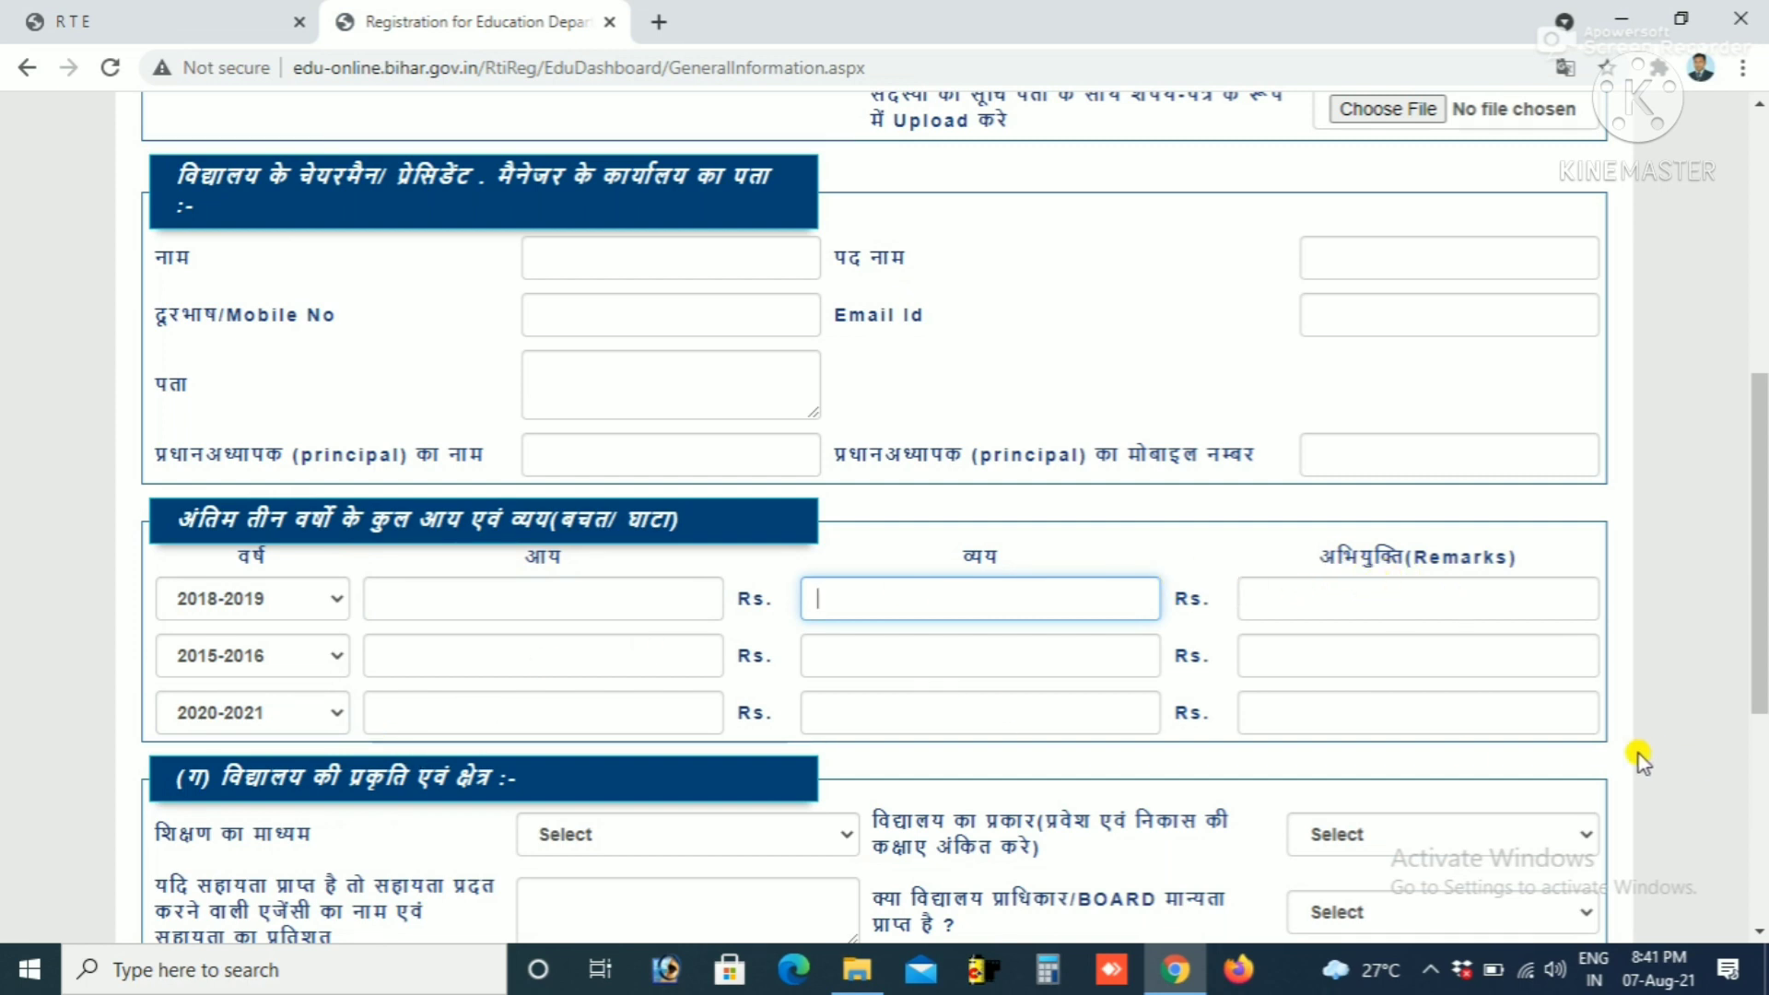
scroll(1003, 672, "down", 1)
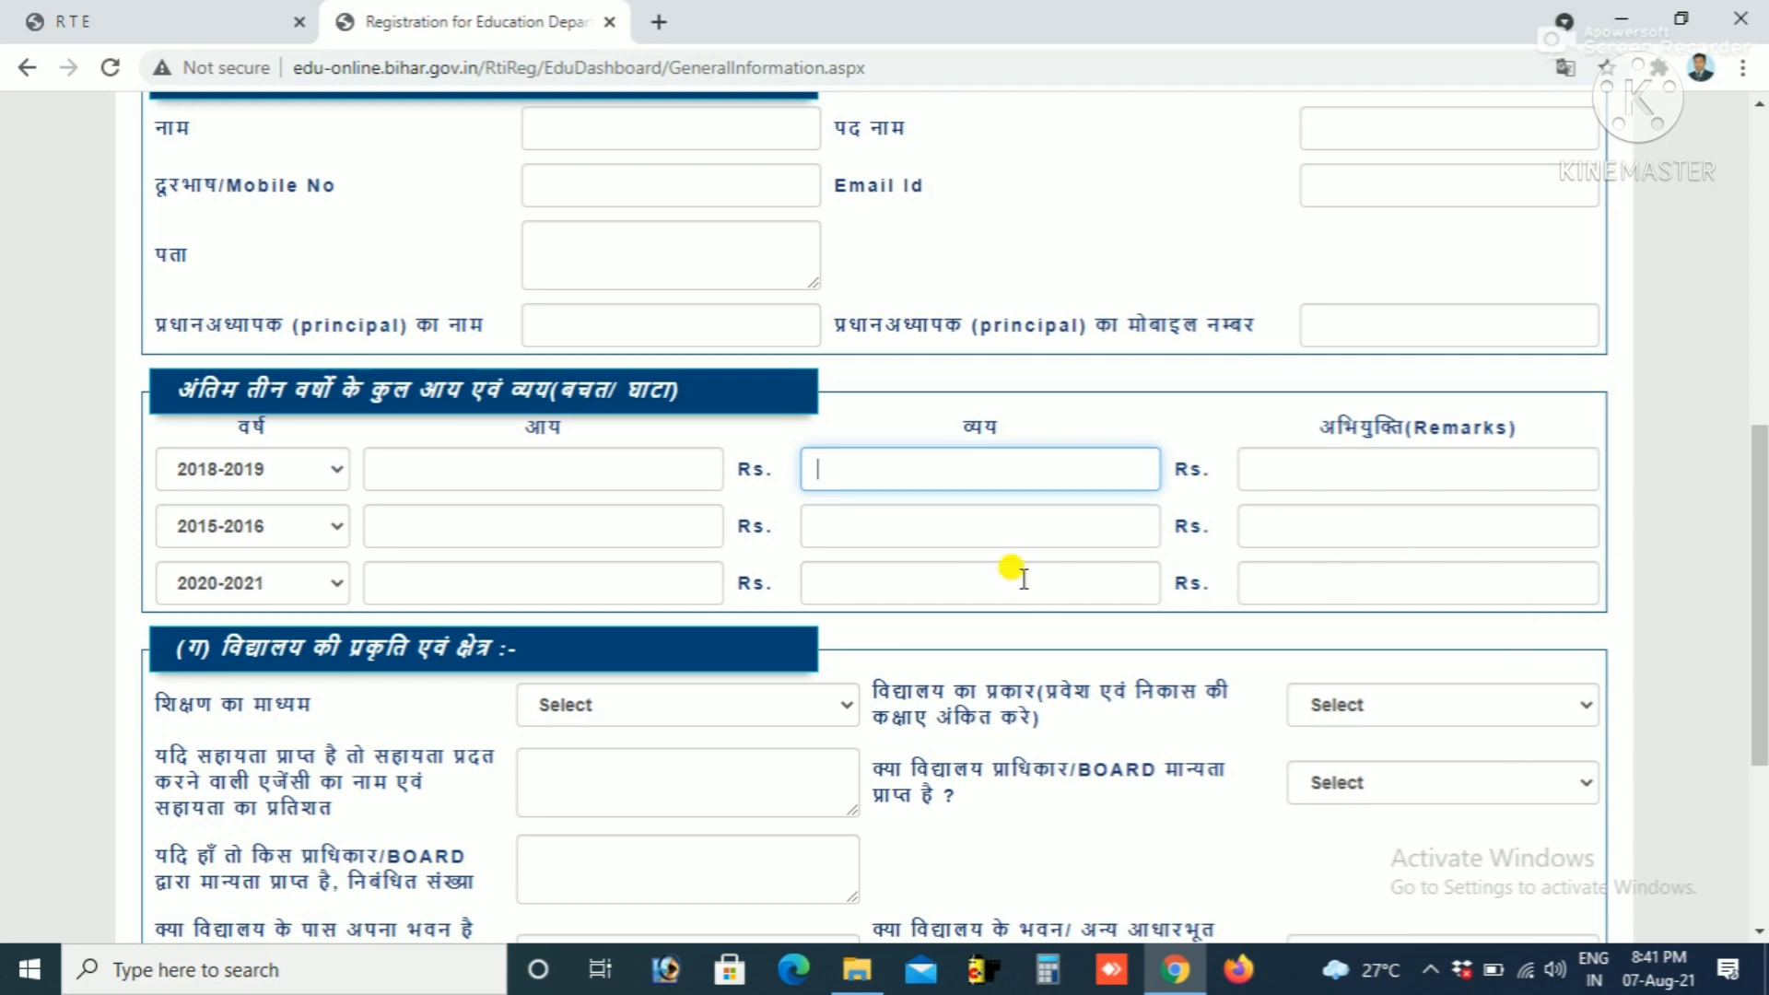
scroll(820, 567, "down", 1)
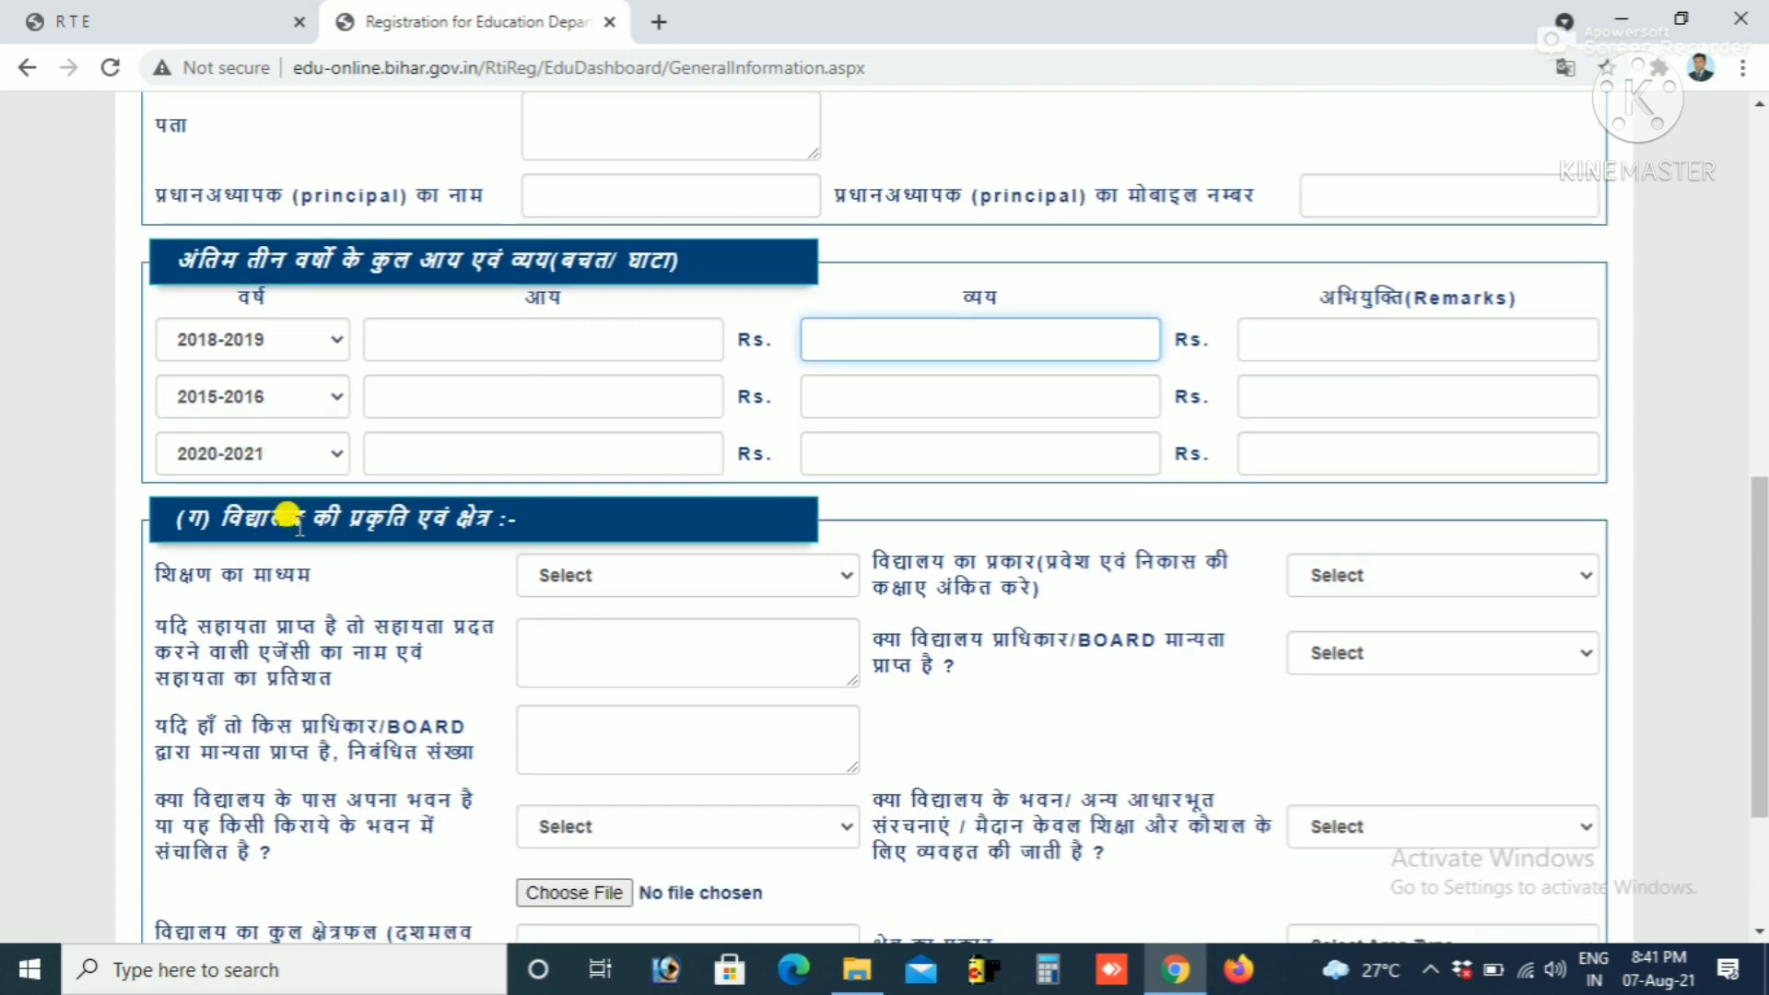
left_click(611, 575)
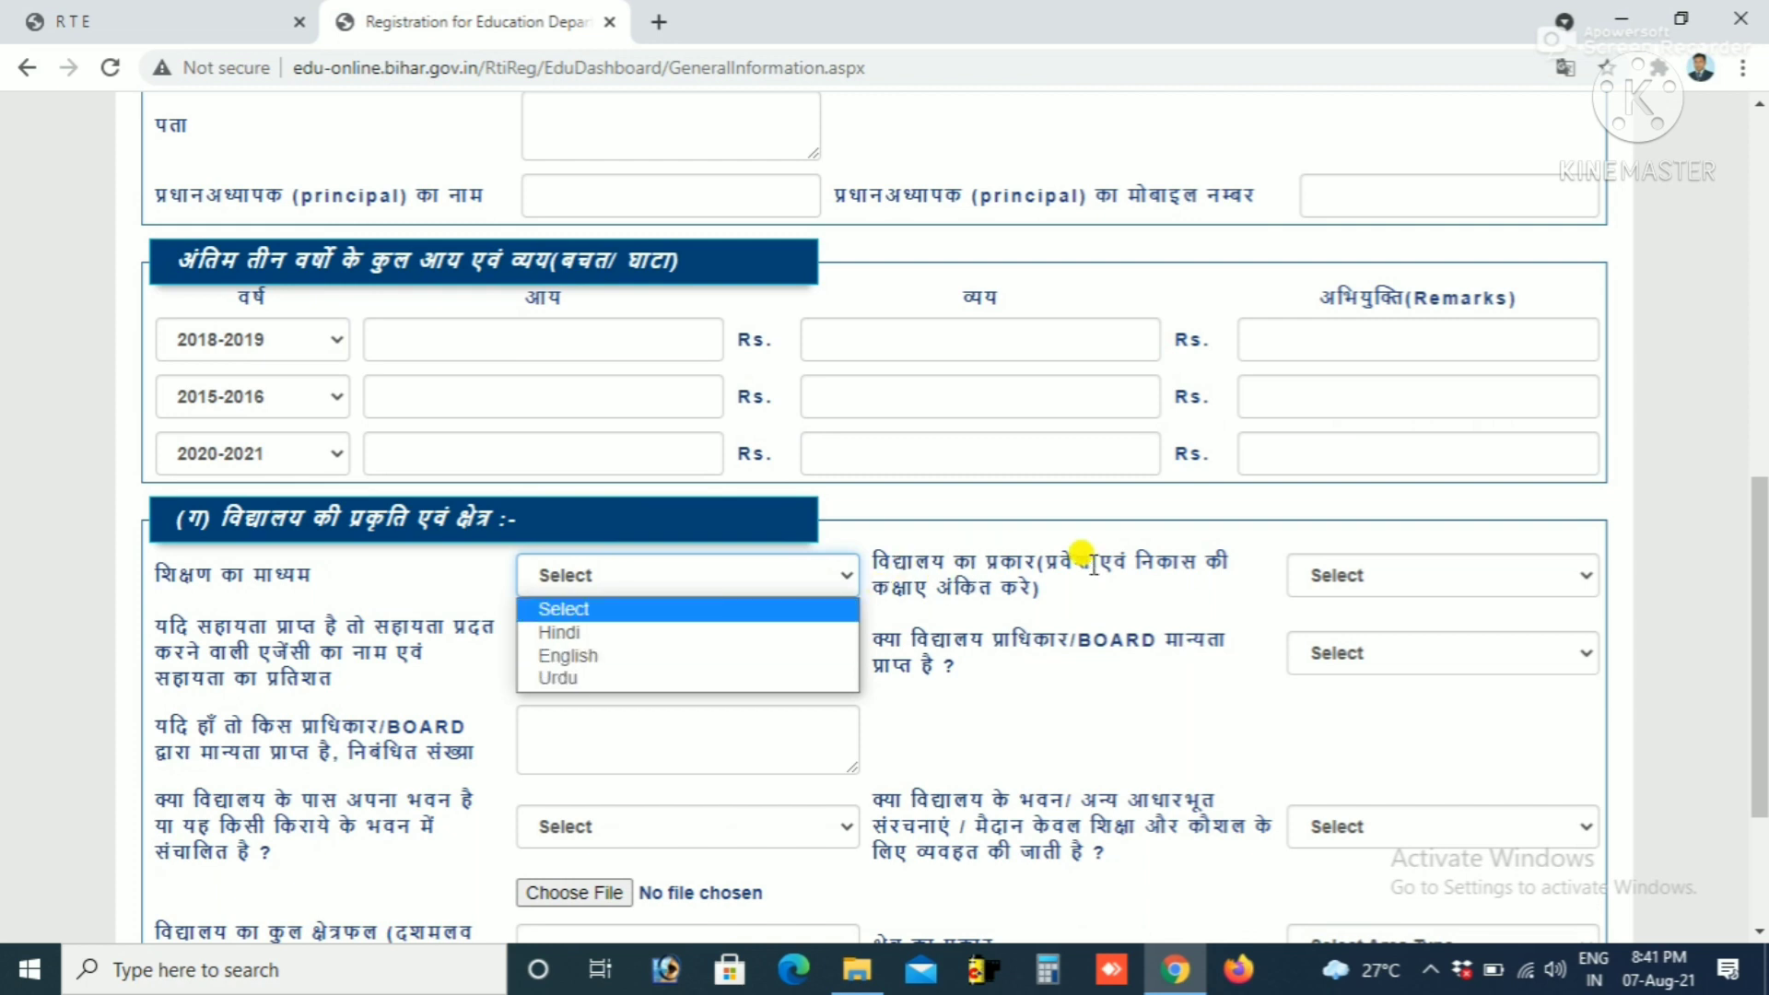
left_click(1313, 581)
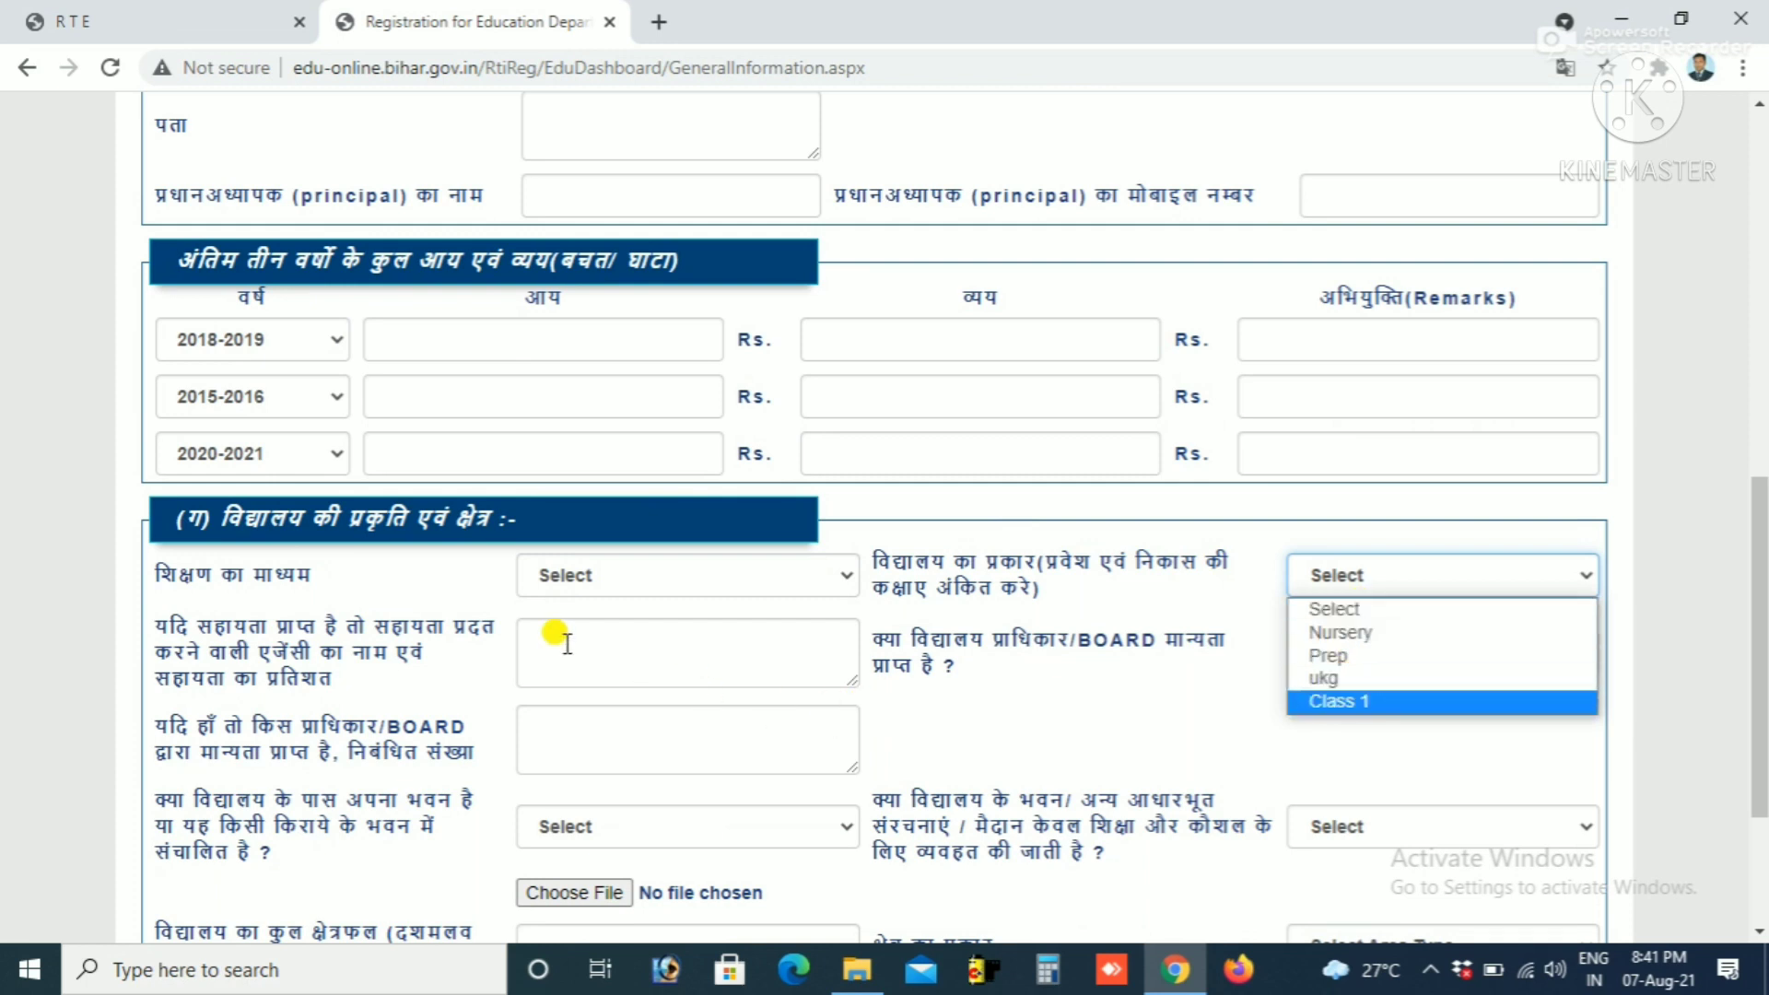
scroll(563, 640, "down", 1)
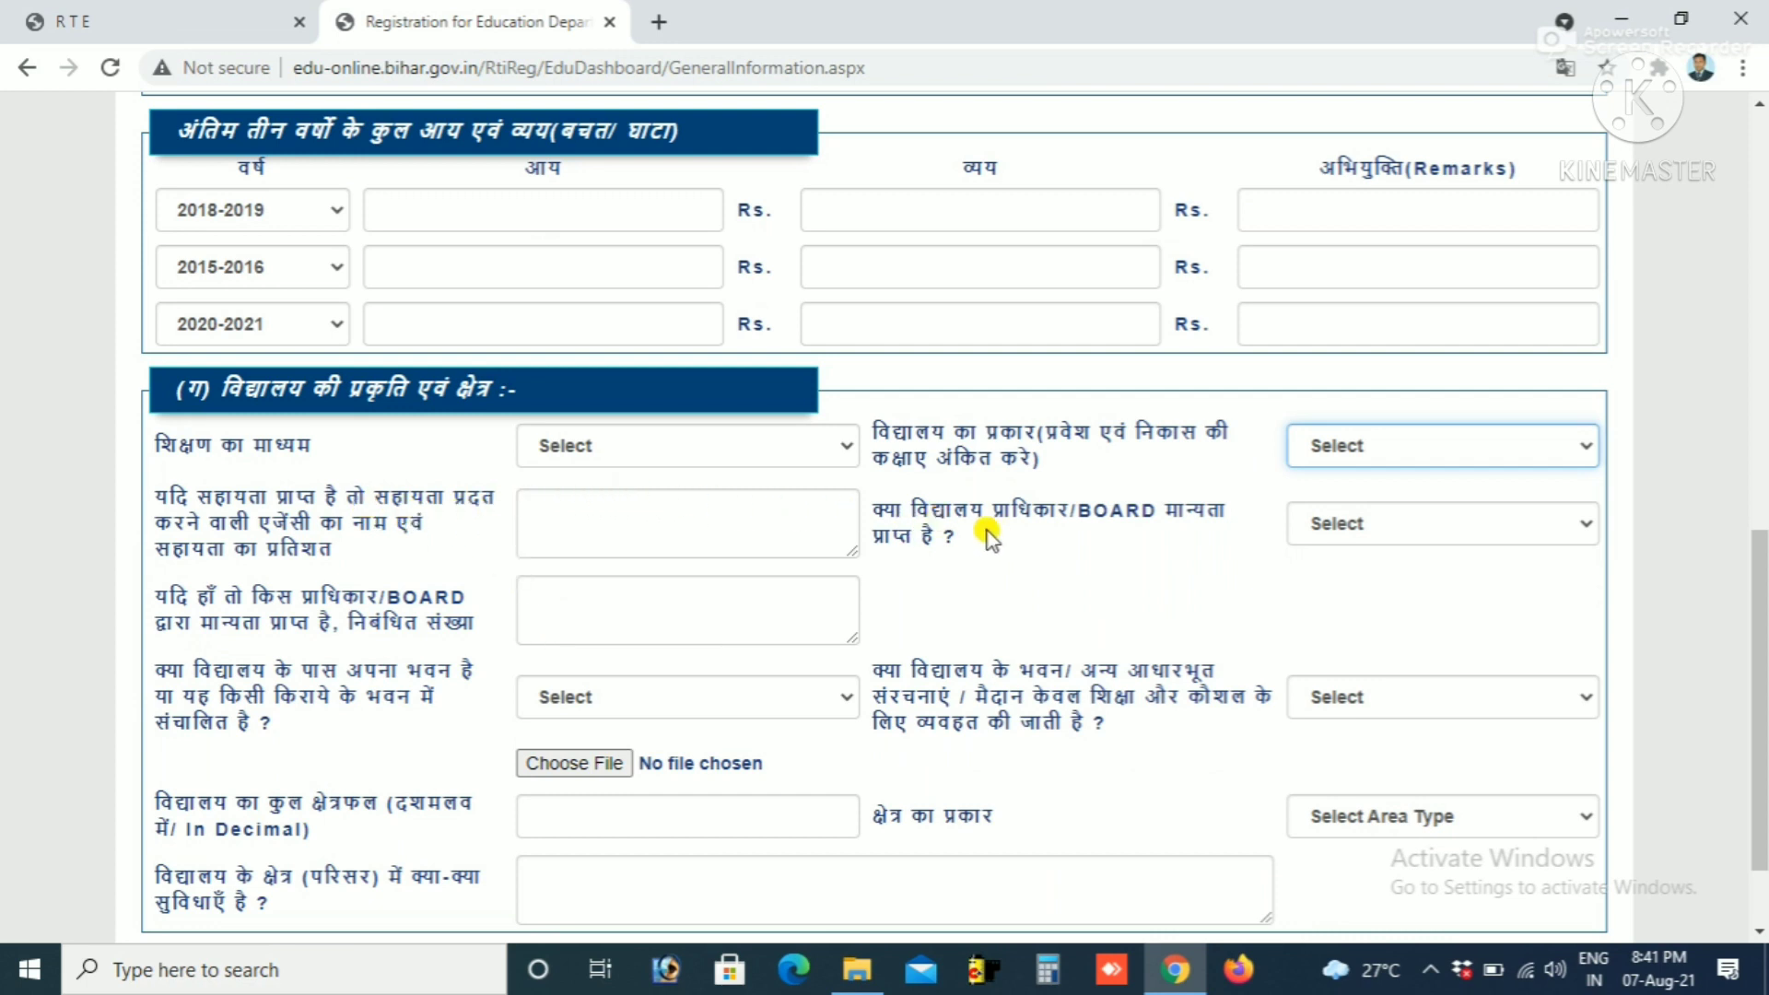
left_click(1363, 524)
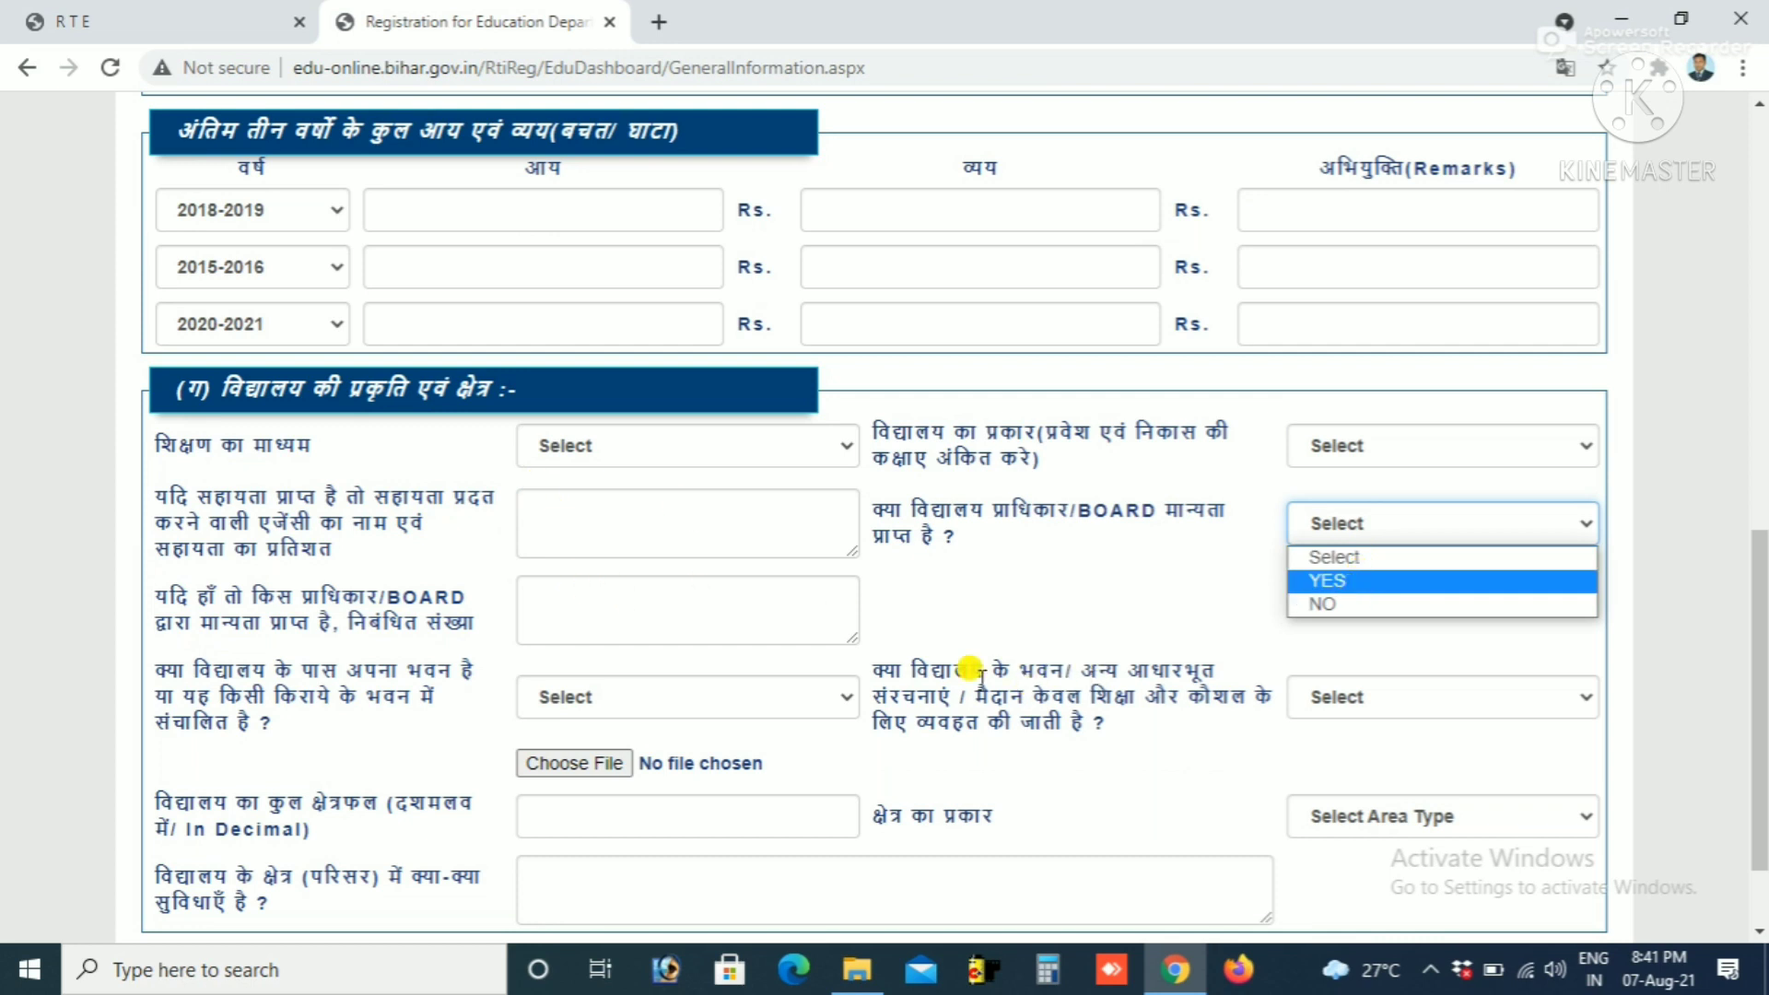
left_click(634, 702)
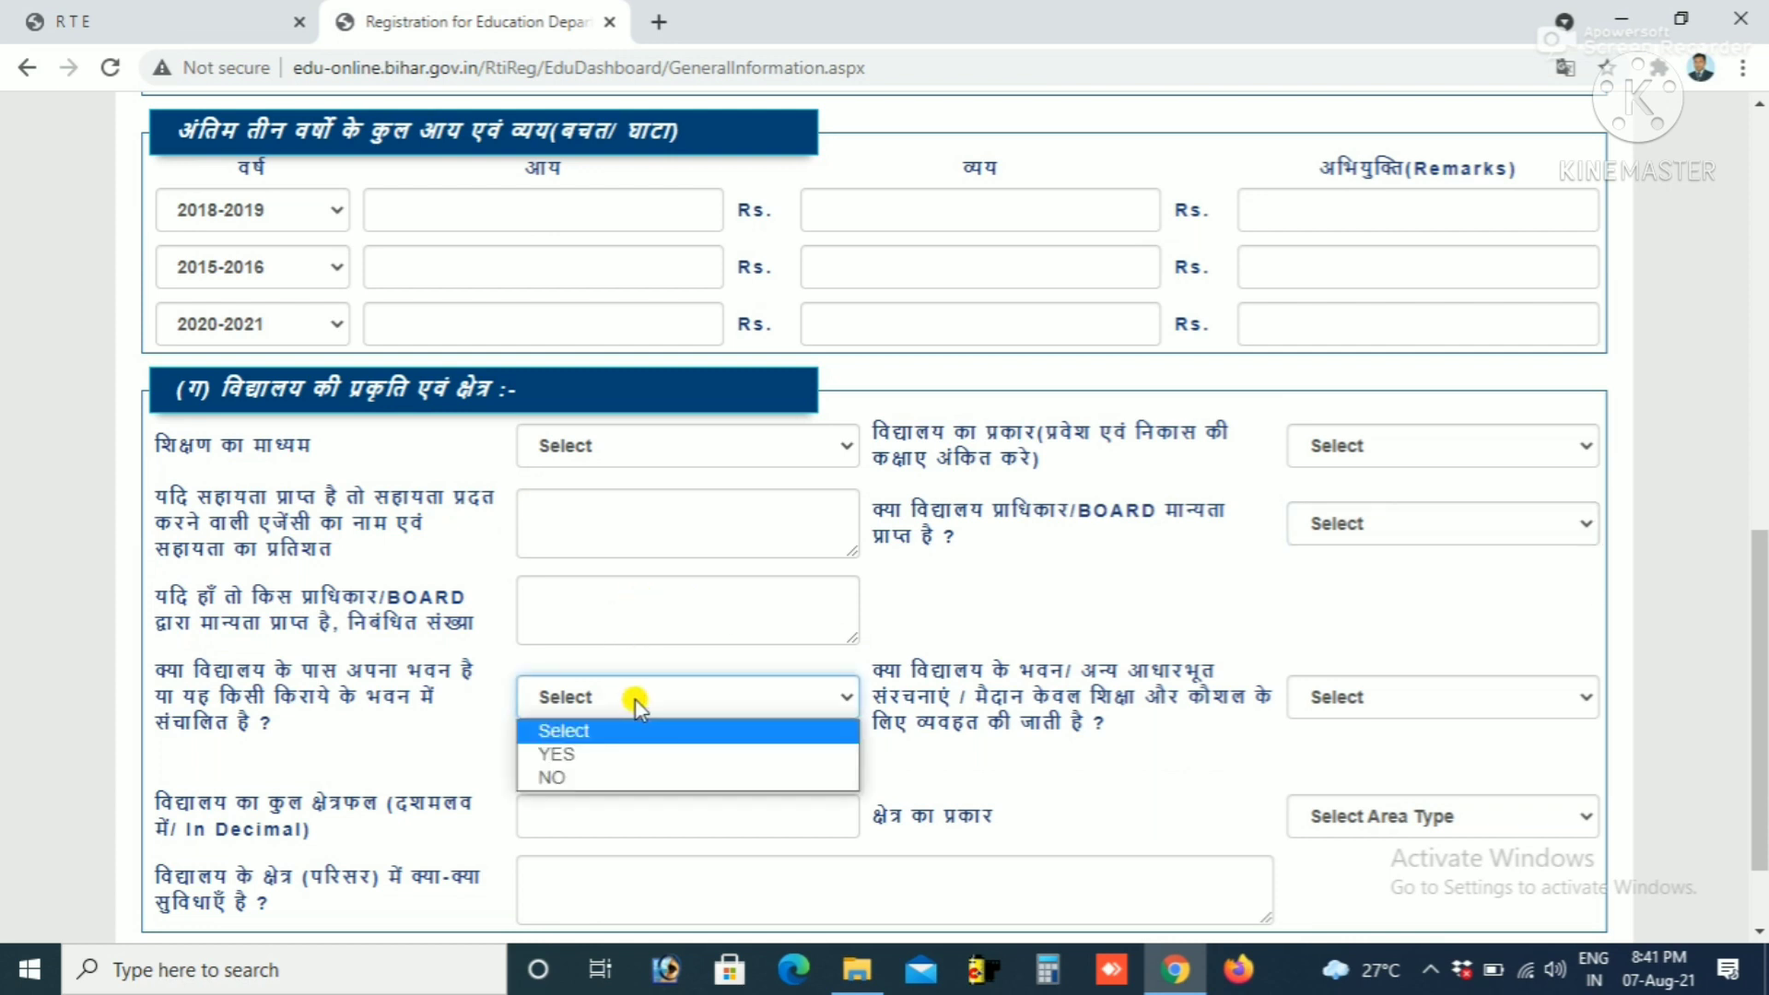
left_click(1407, 694)
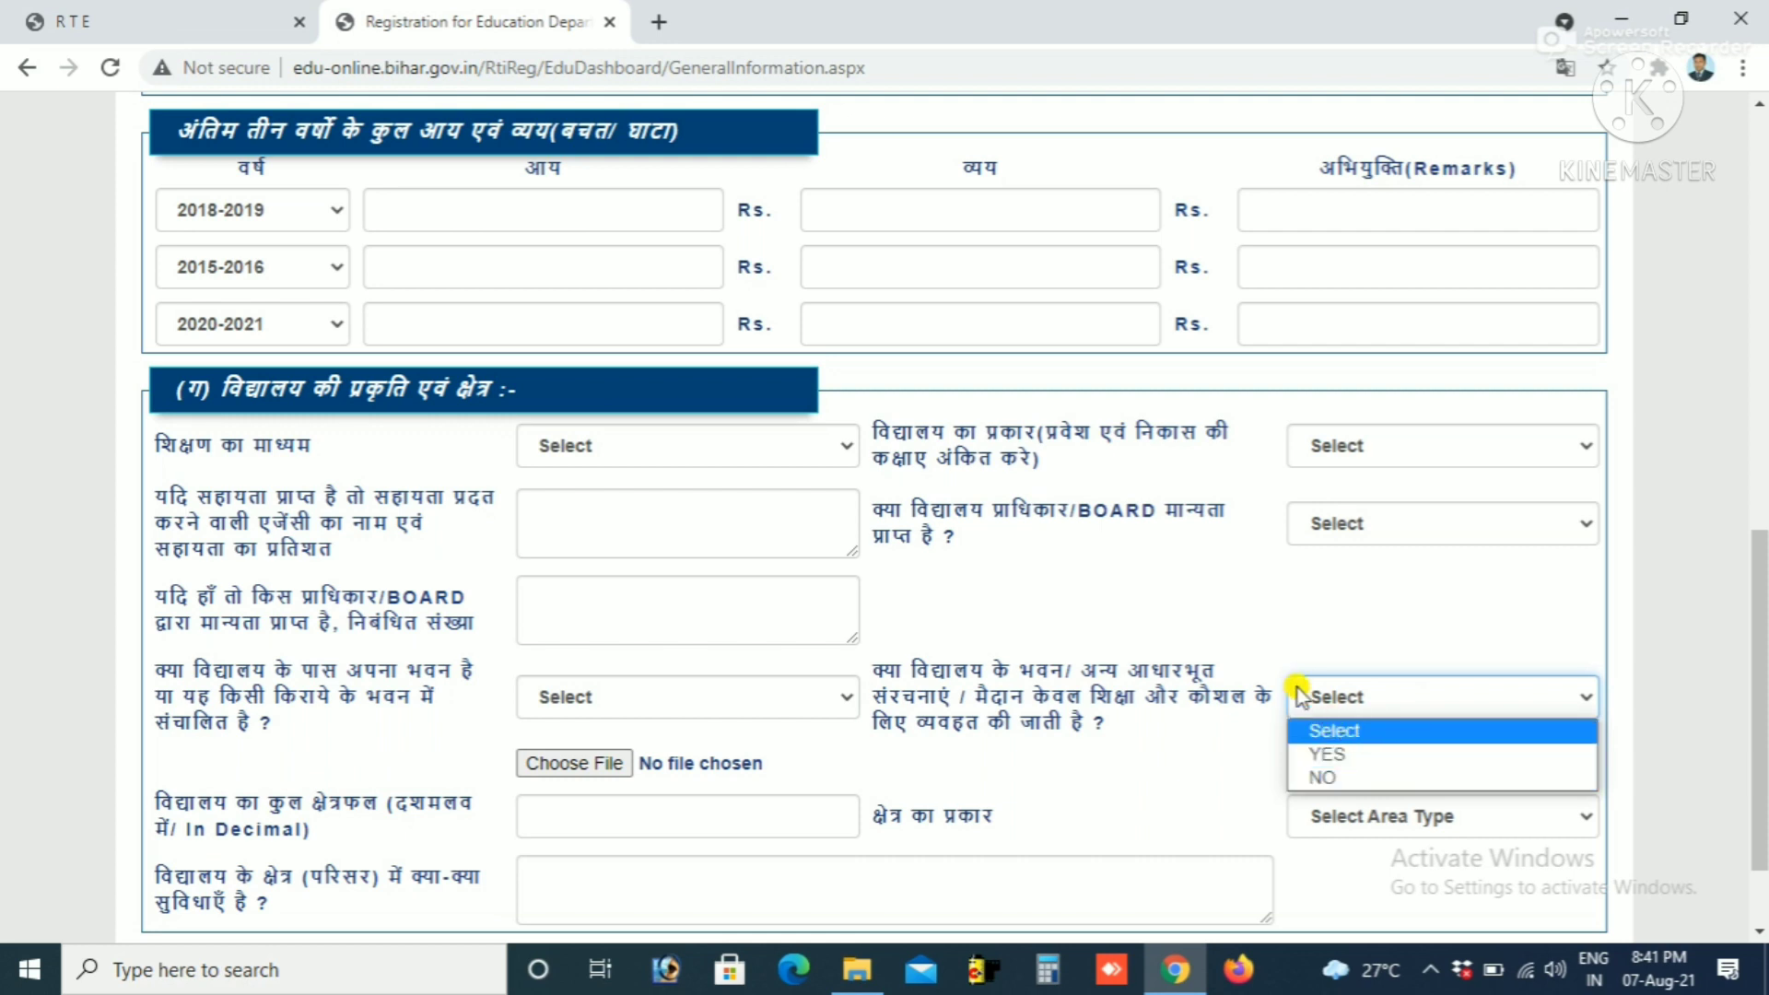
scroll(1097, 563, "down", 2)
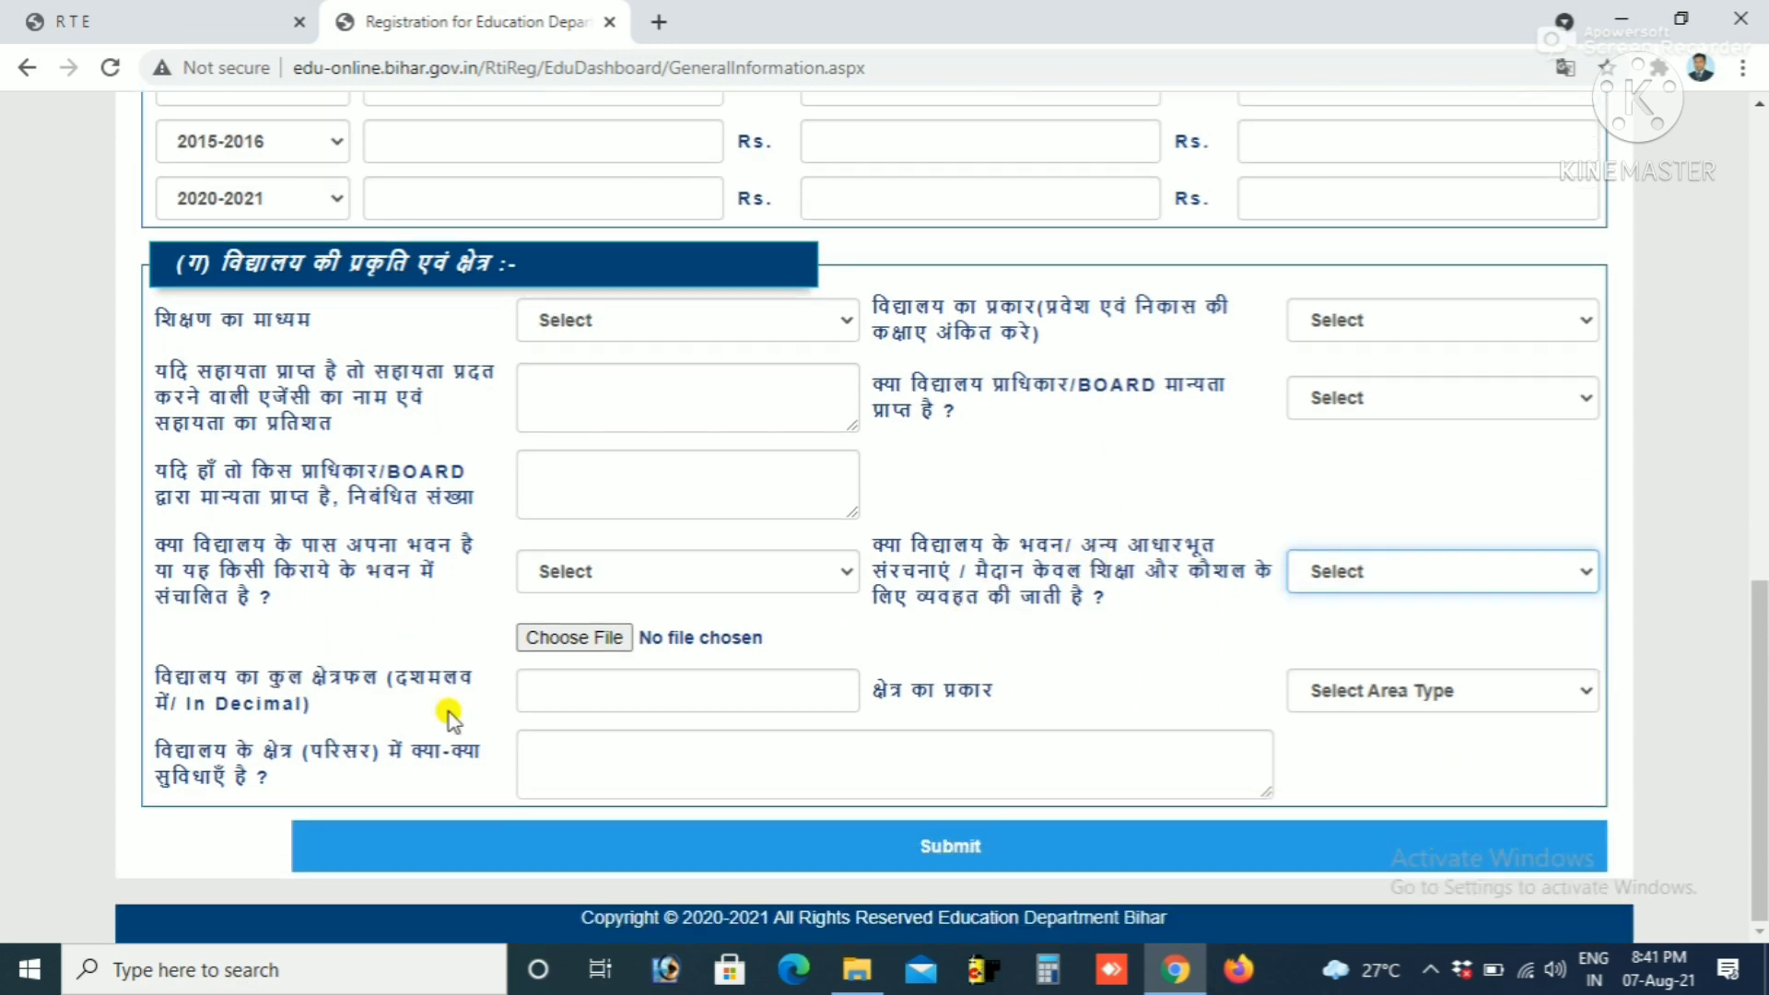
left_click(1438, 693)
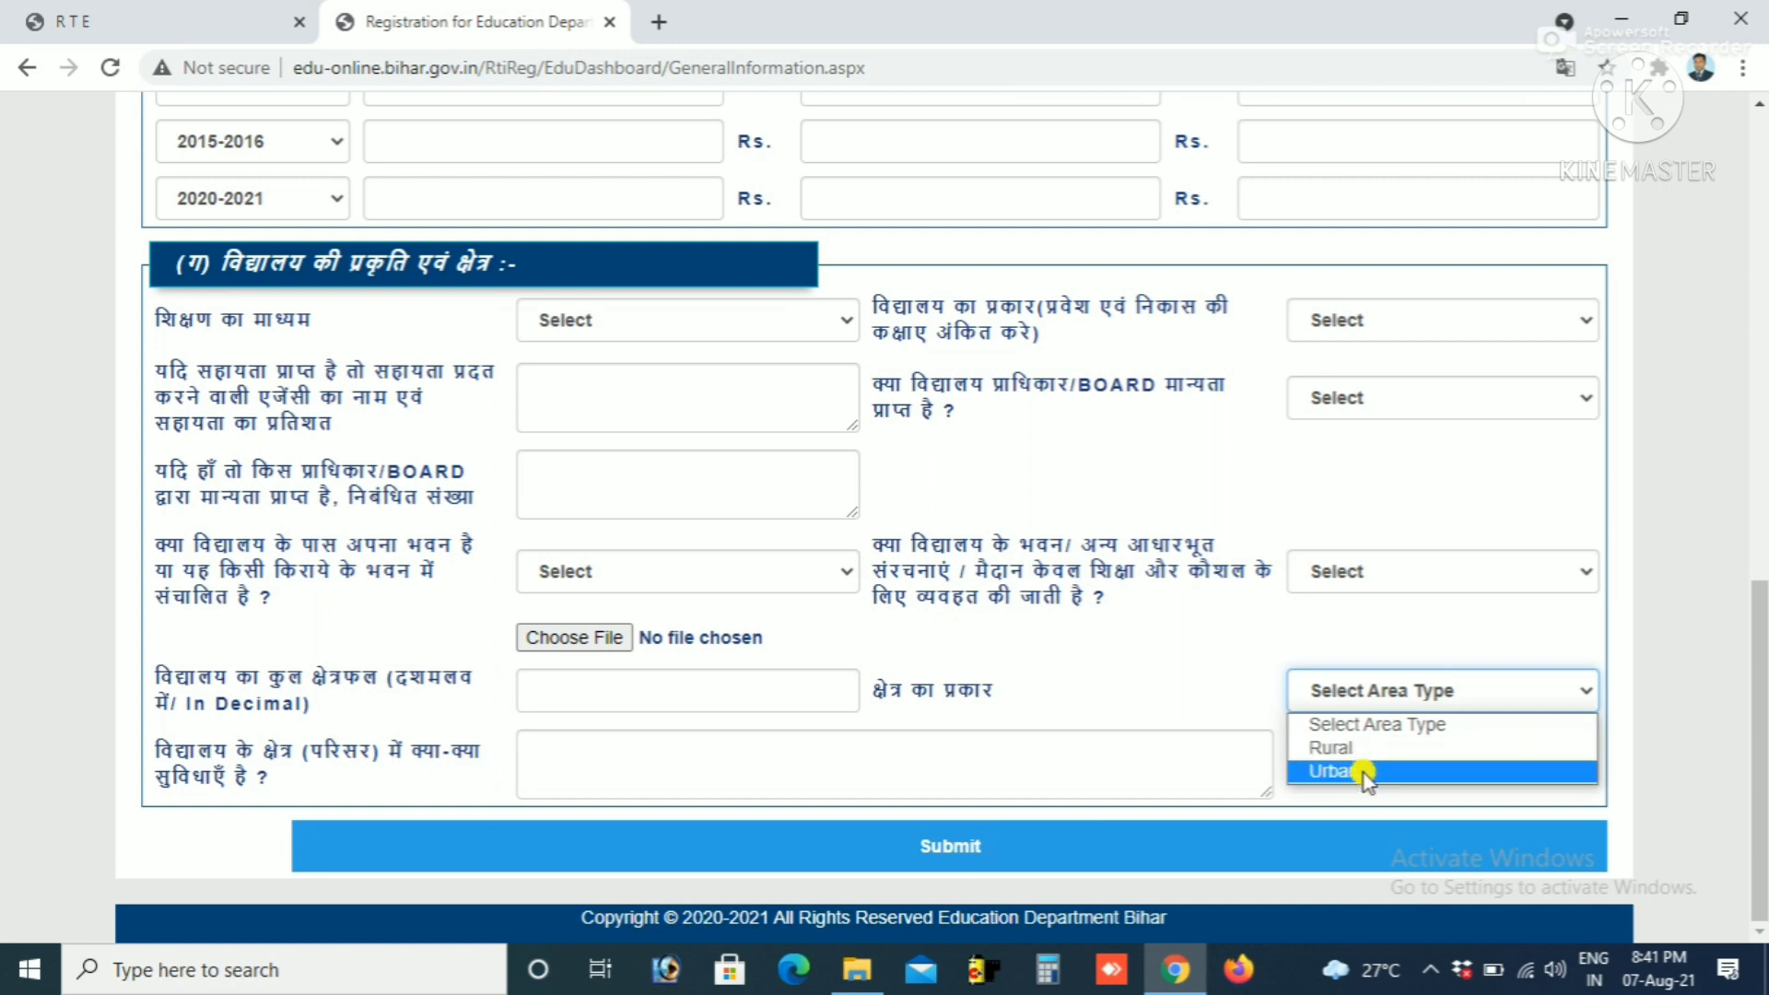
left_click(721, 753)
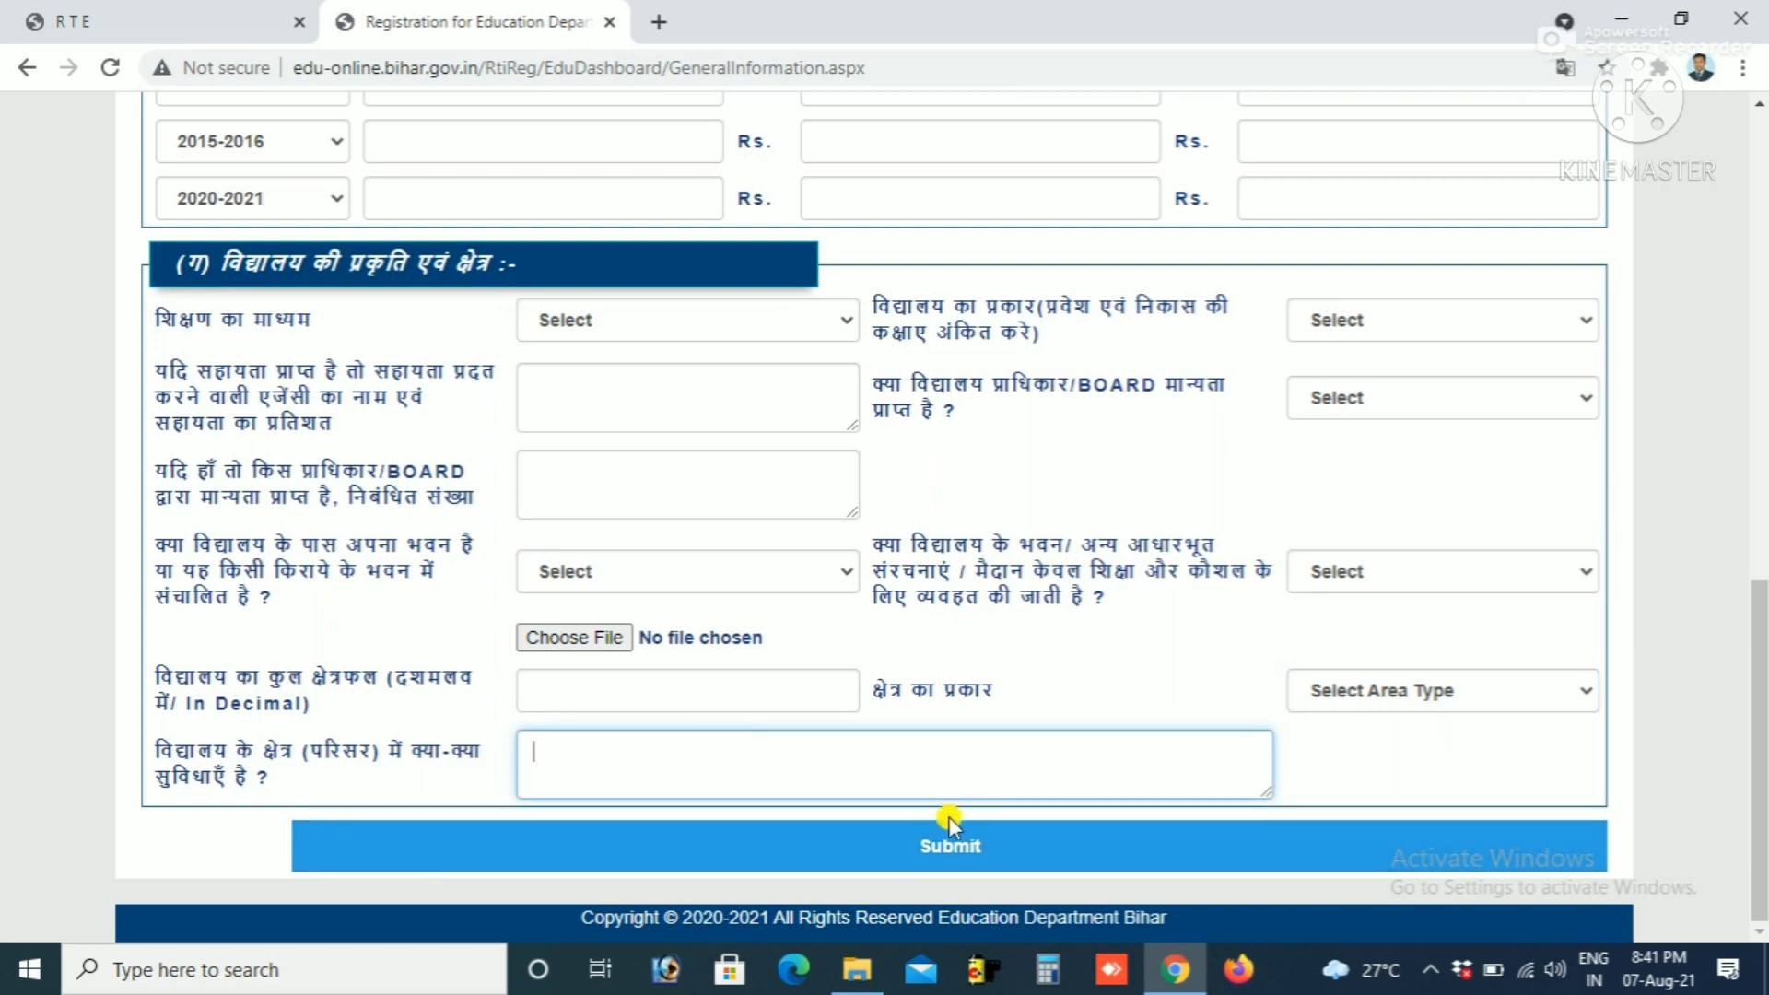
Step: Attempt to submit general information, then go to the dashboard and open item 2, enrolment status
left_click(952, 862)
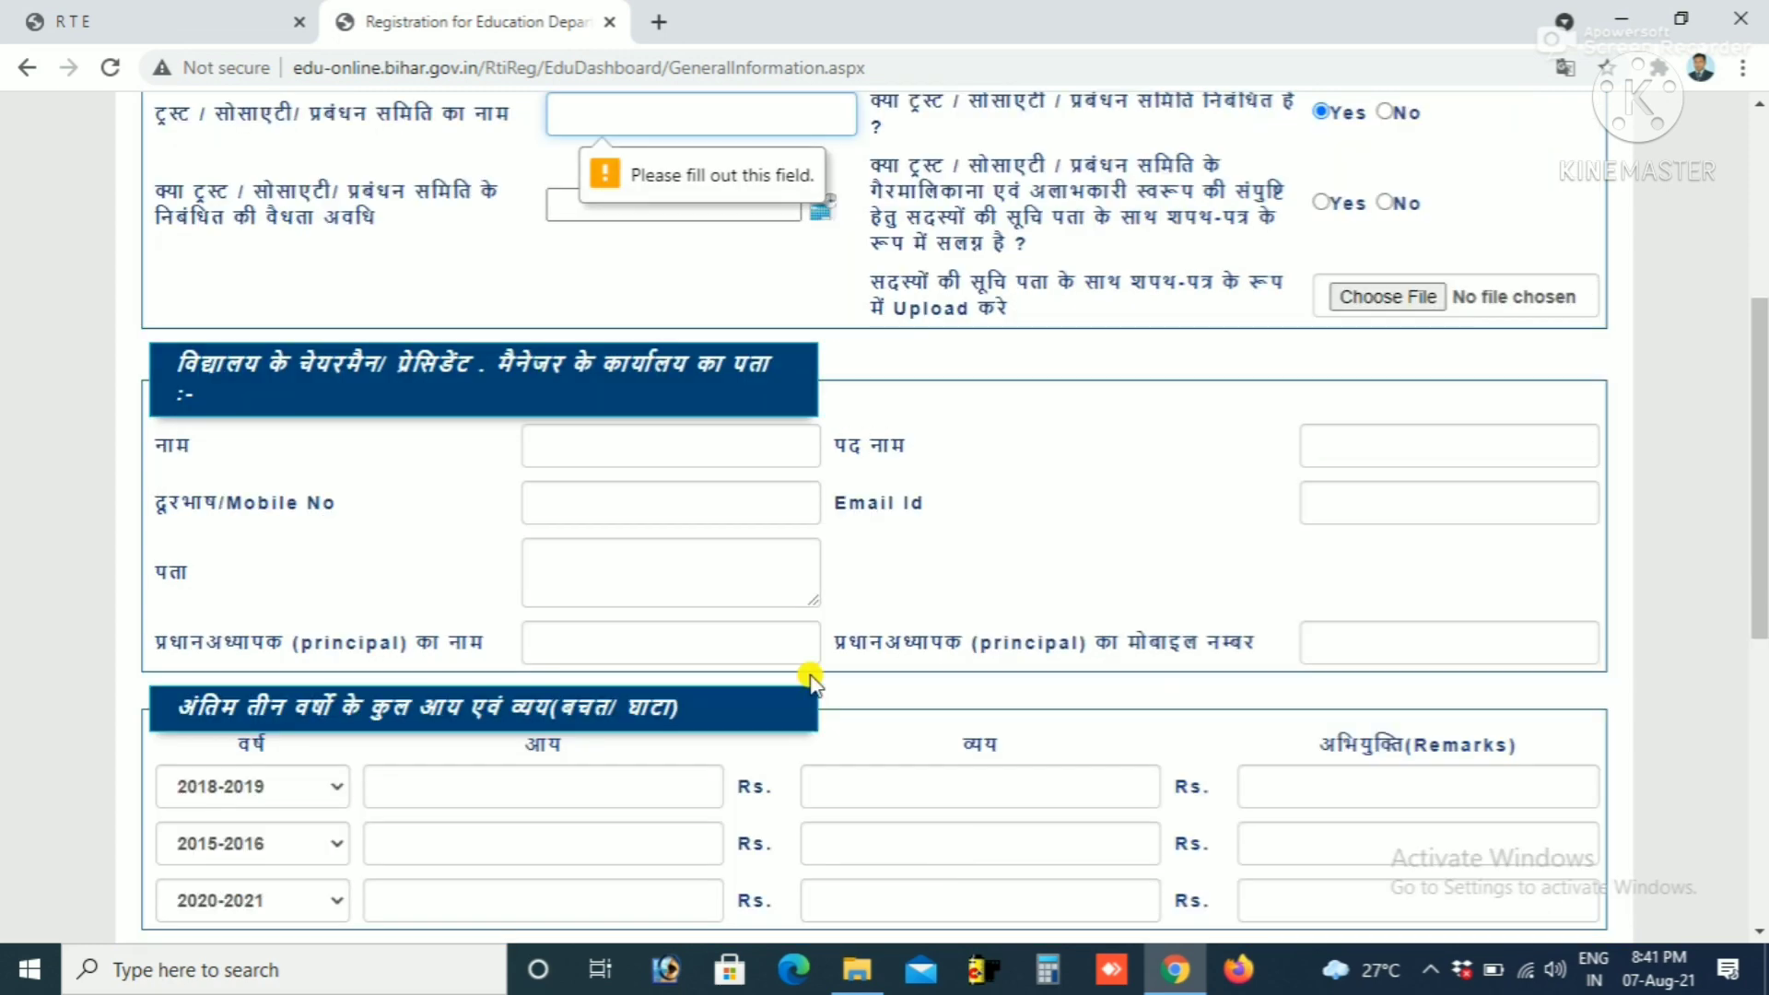
scroll(414, 308, "up", 5)
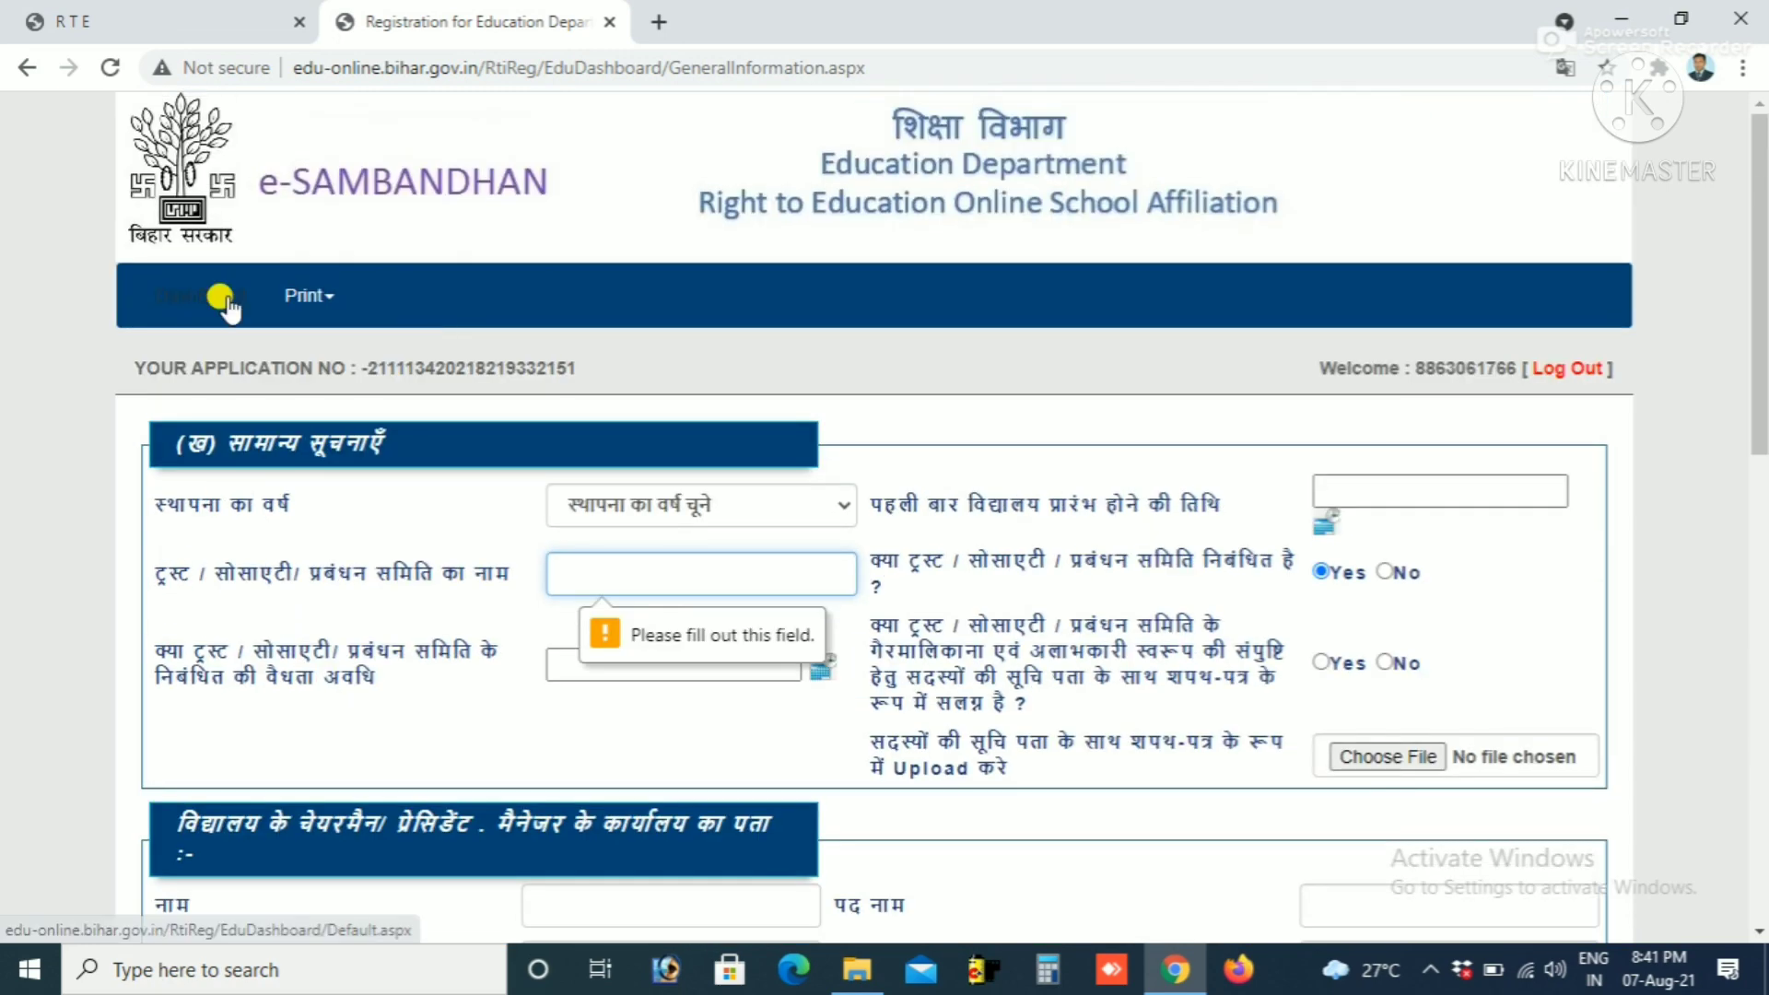
left_click(222, 297)
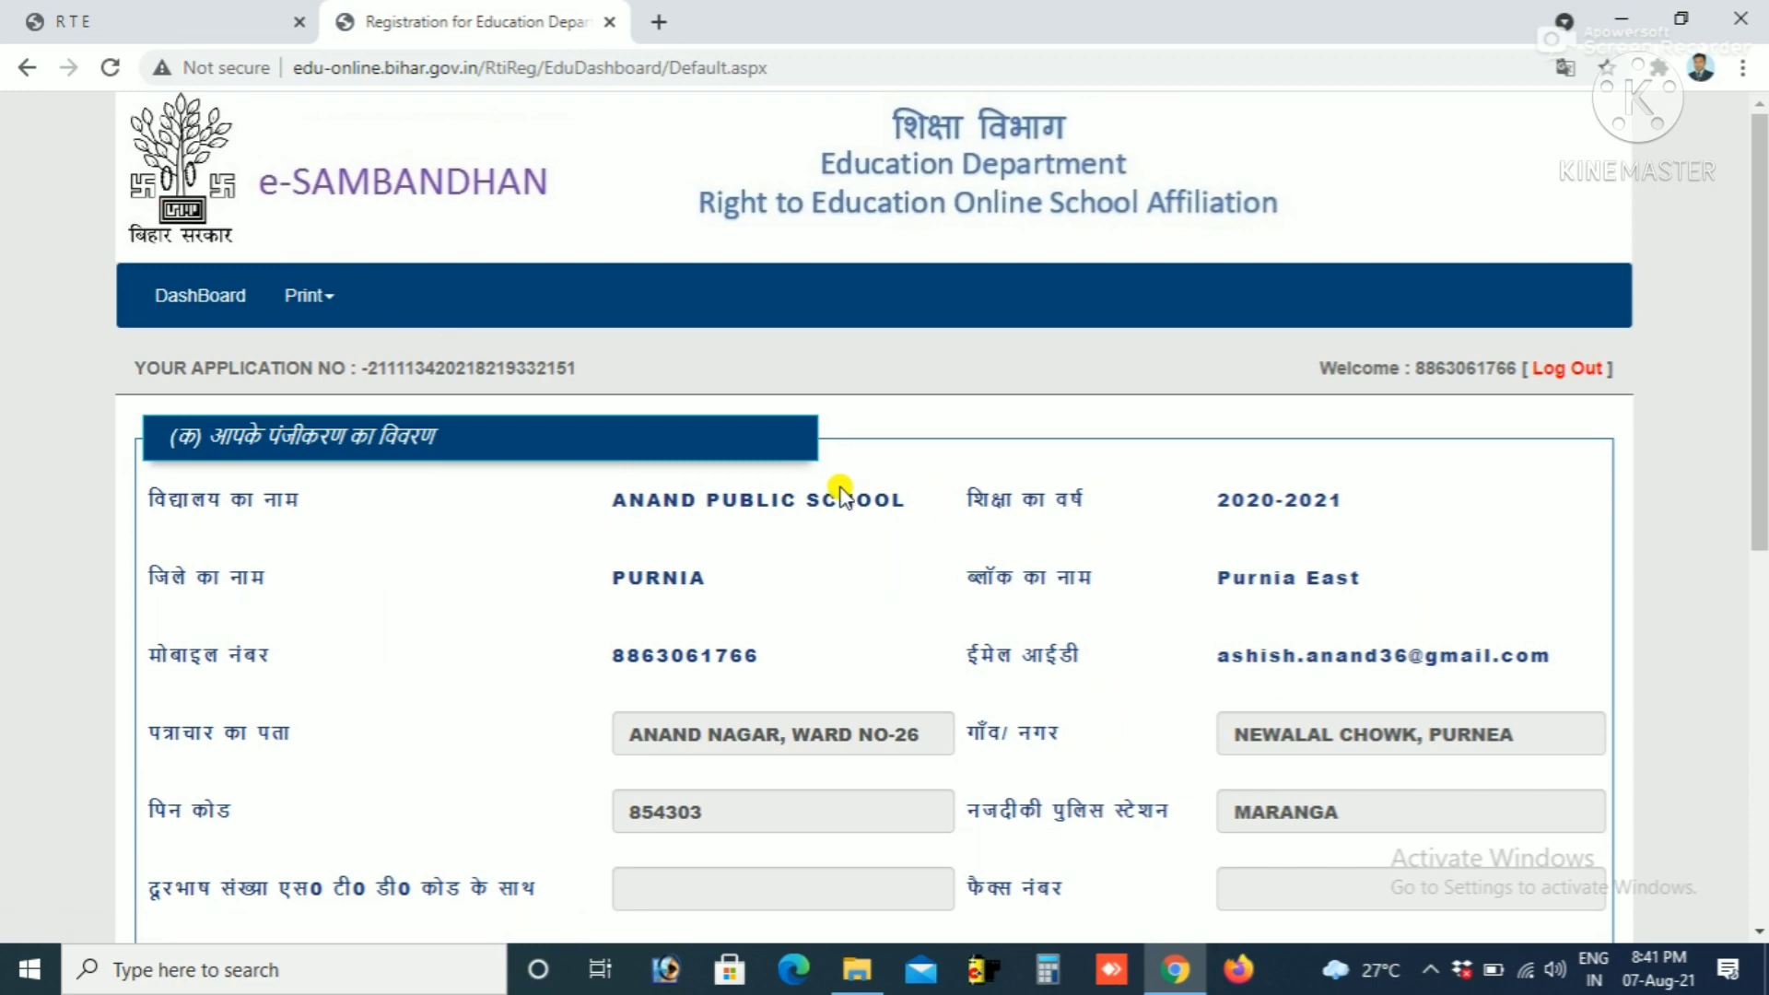
scroll(839, 493, "down", 5)
scroll(838, 493, "down", 1)
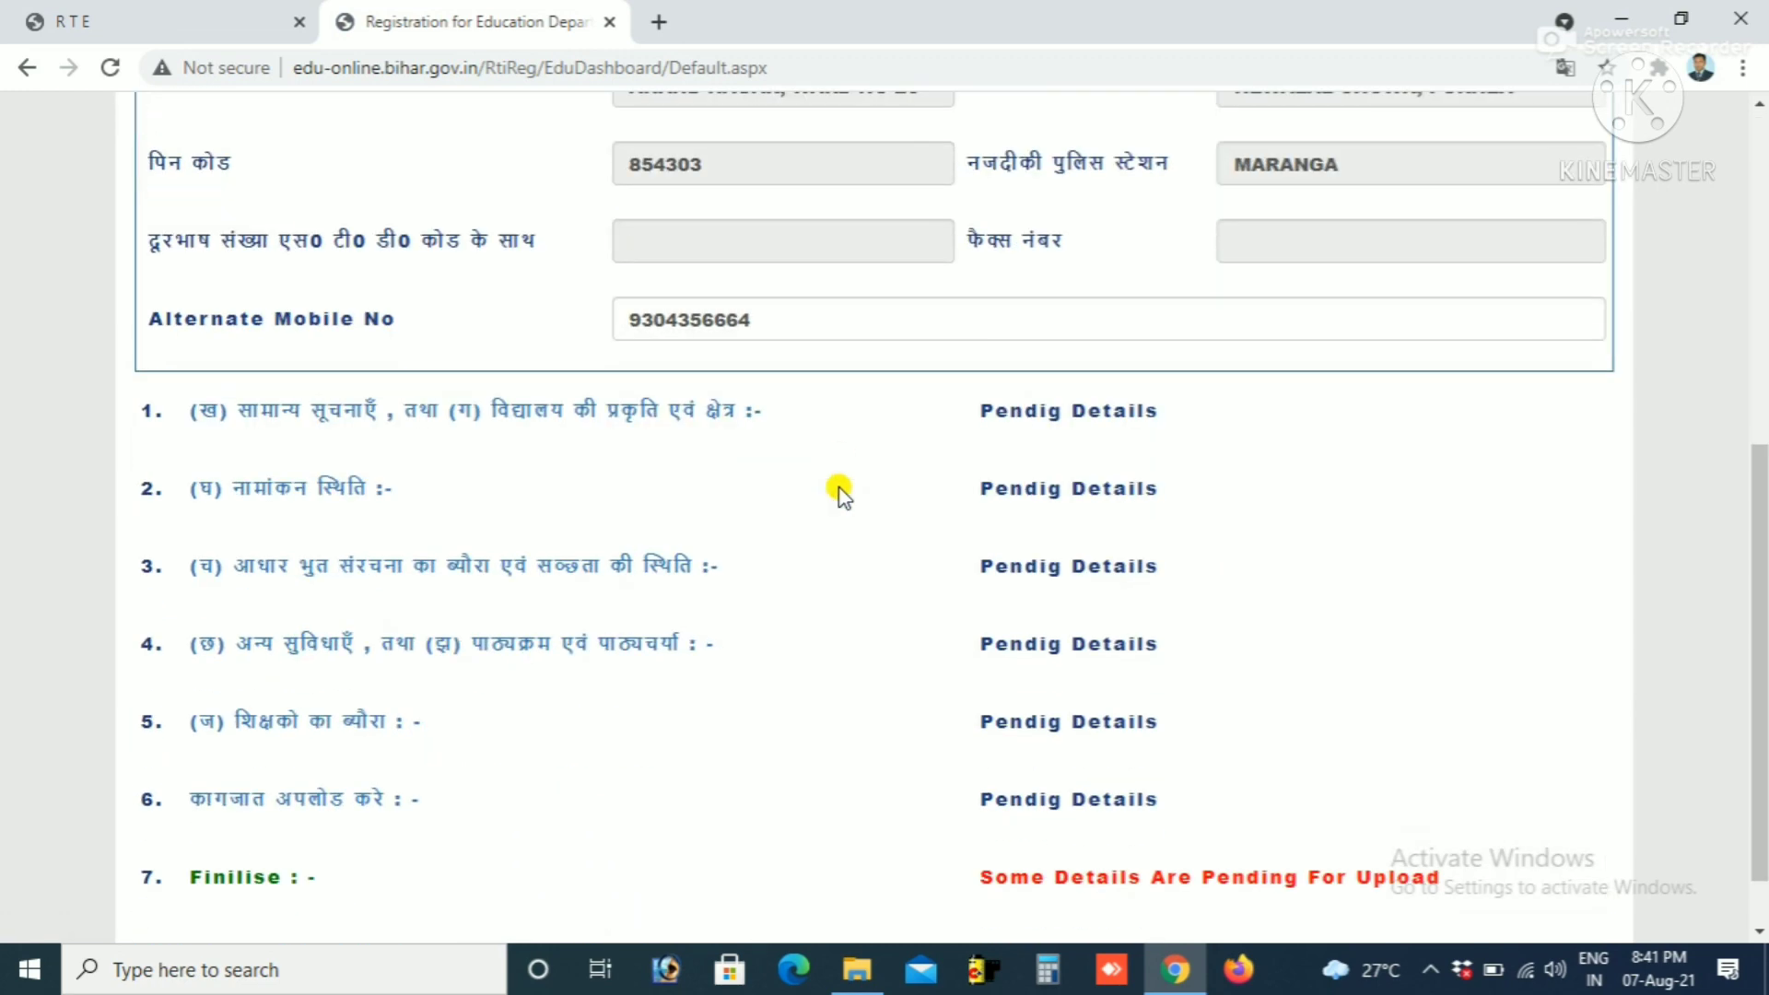
left_click(371, 492)
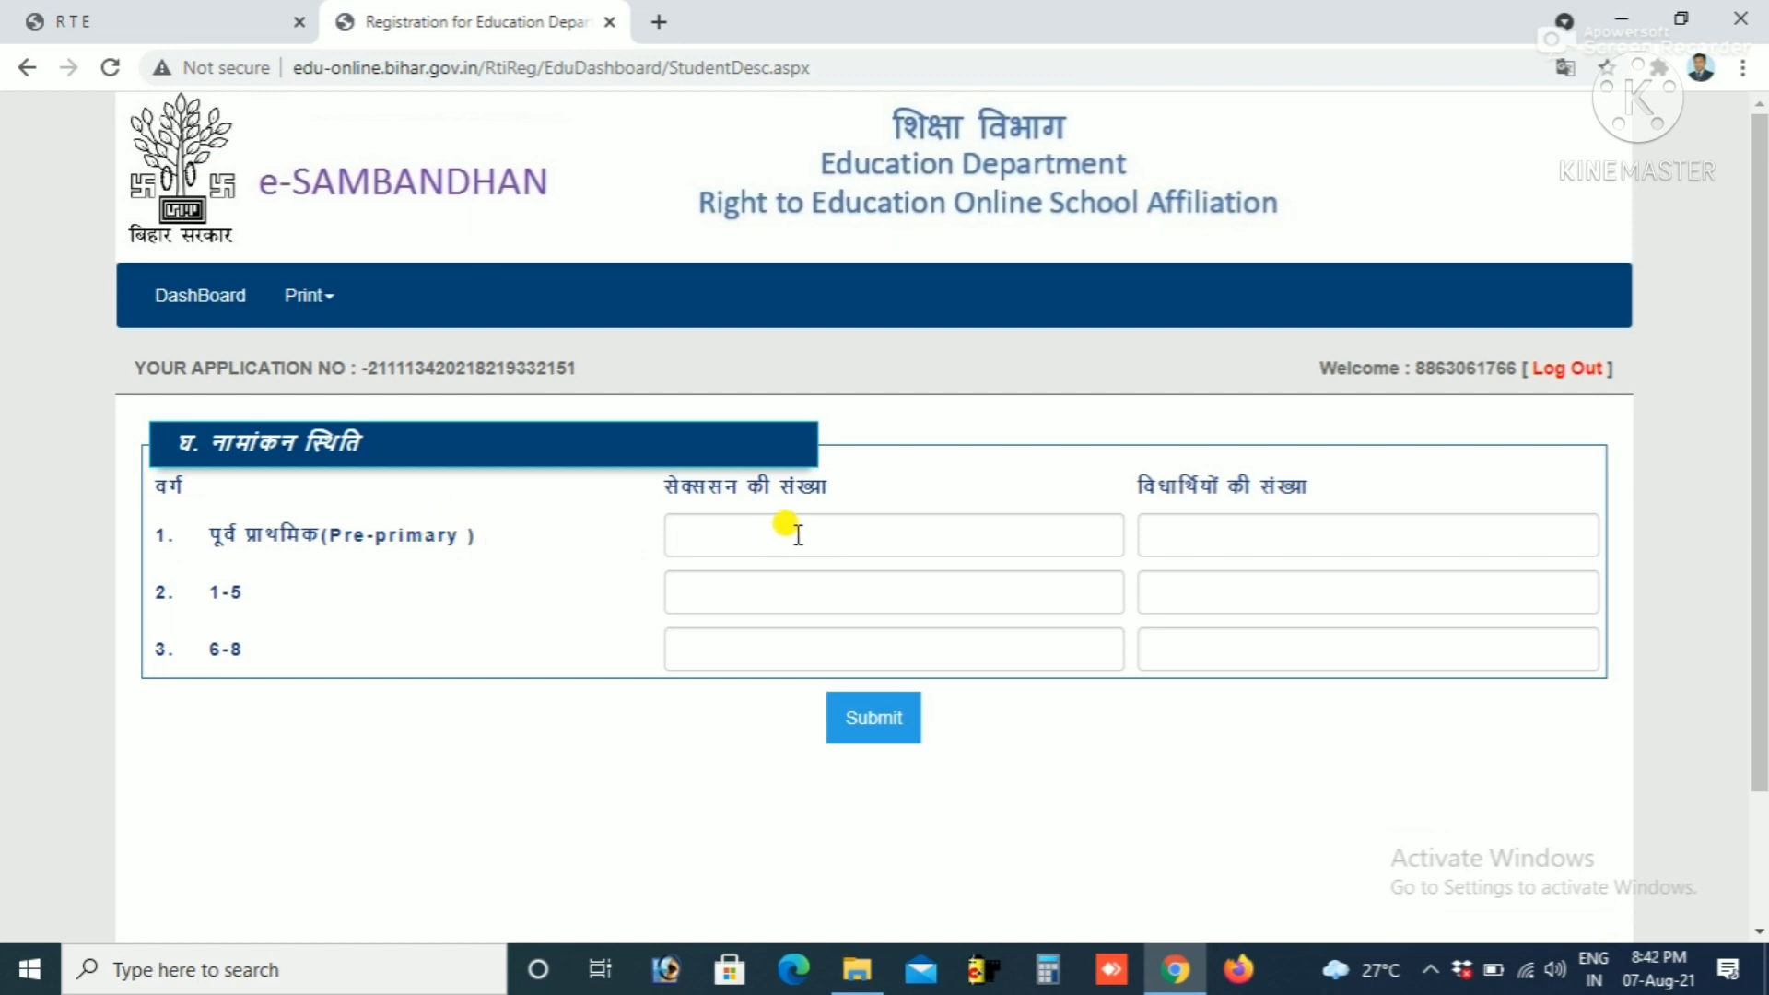
Step: Step through the Pre-primary, 1-5 and 6-8 enrolment fields, submit empty, and return to the dashboard
left_click(958, 527)
left_click(1286, 530)
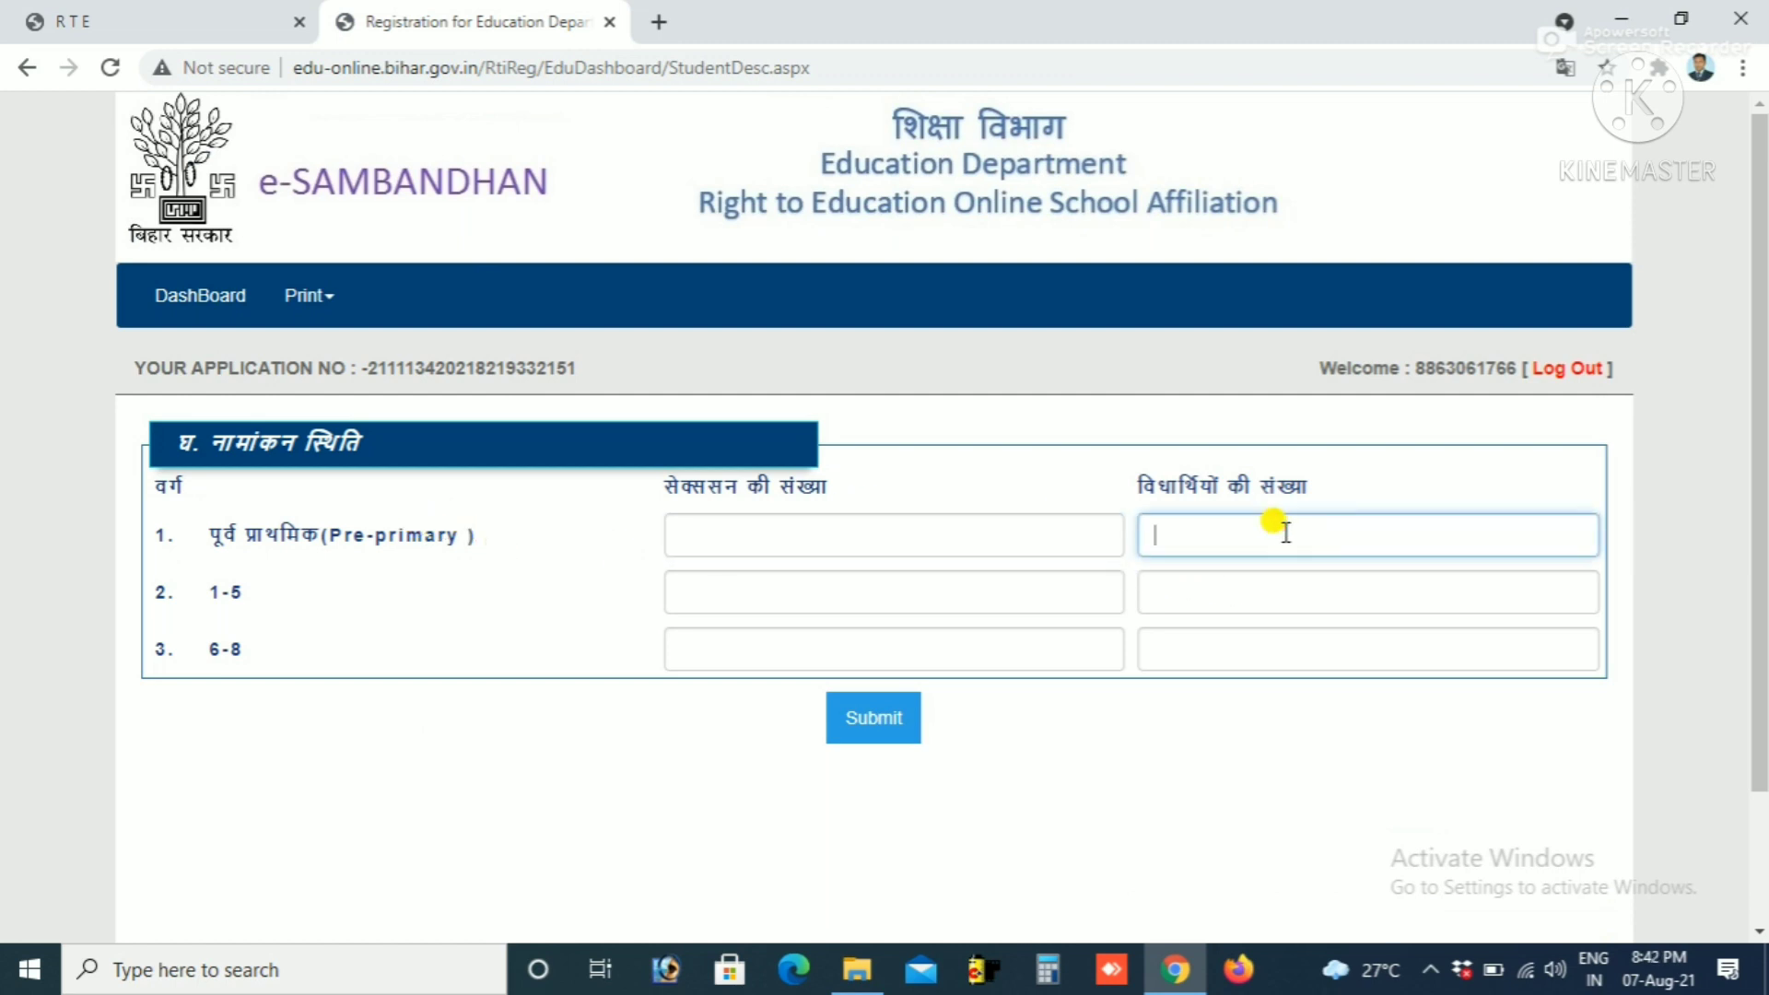
left_click(852, 594)
left_click(1206, 586)
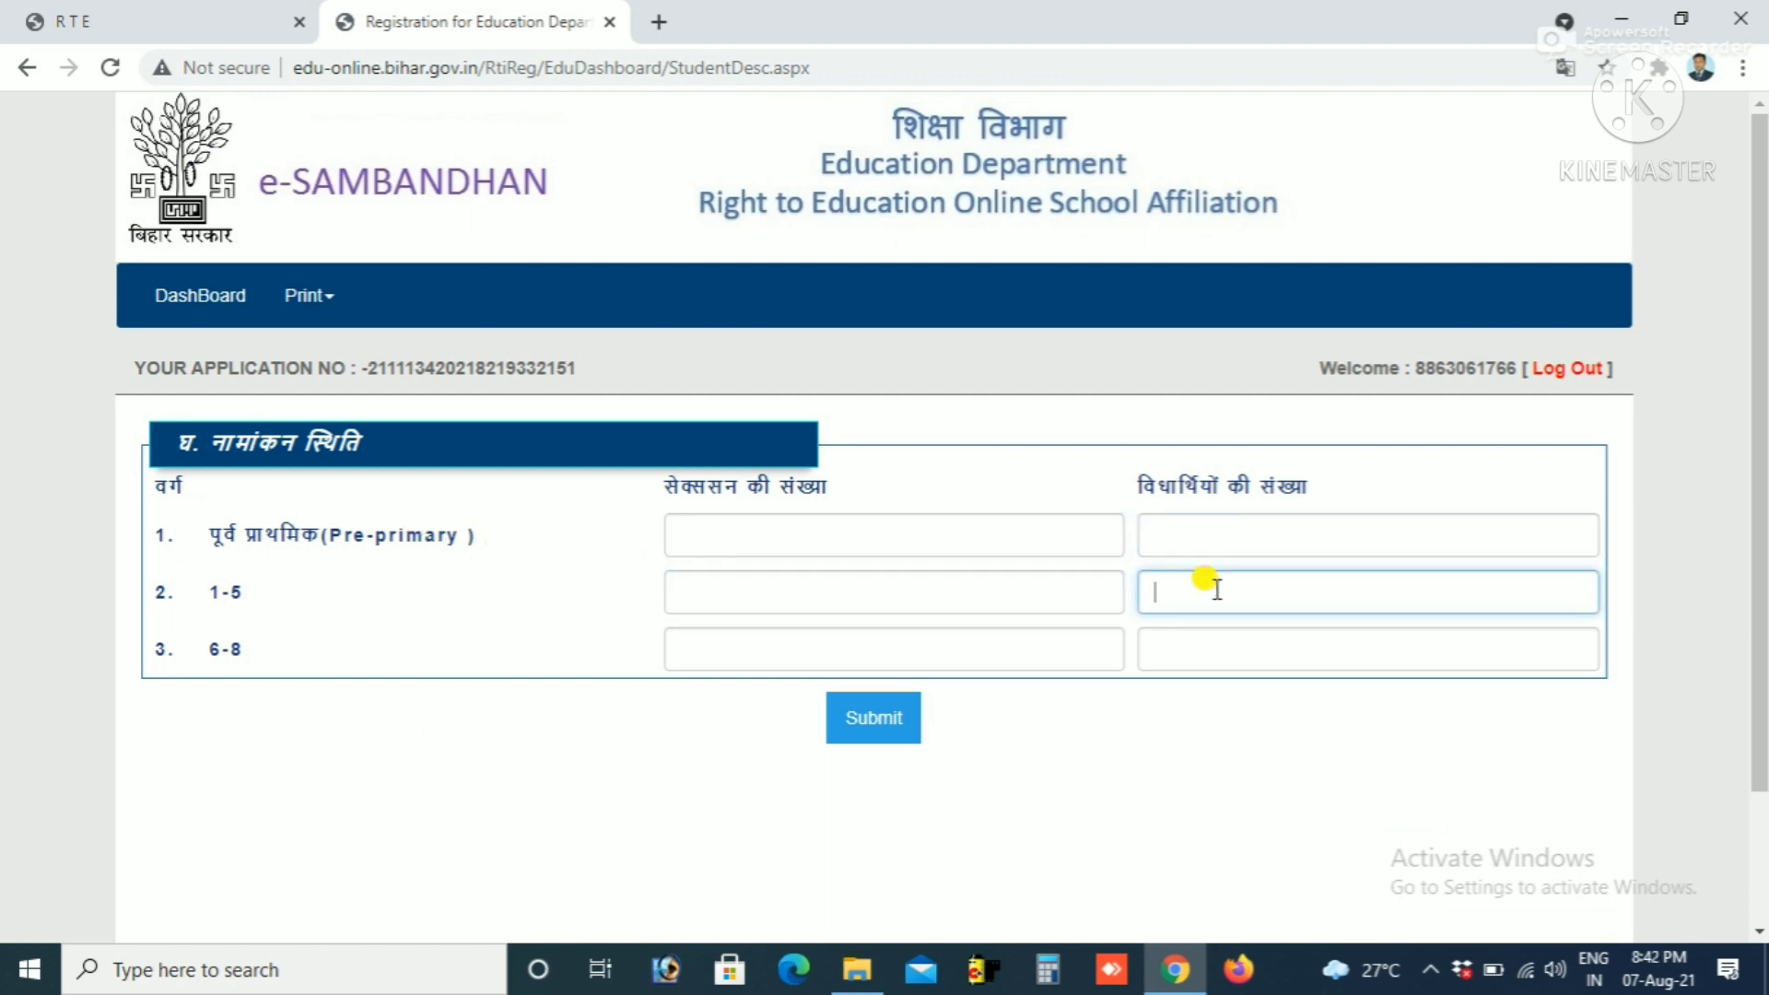
left_click(982, 645)
left_click(1165, 645)
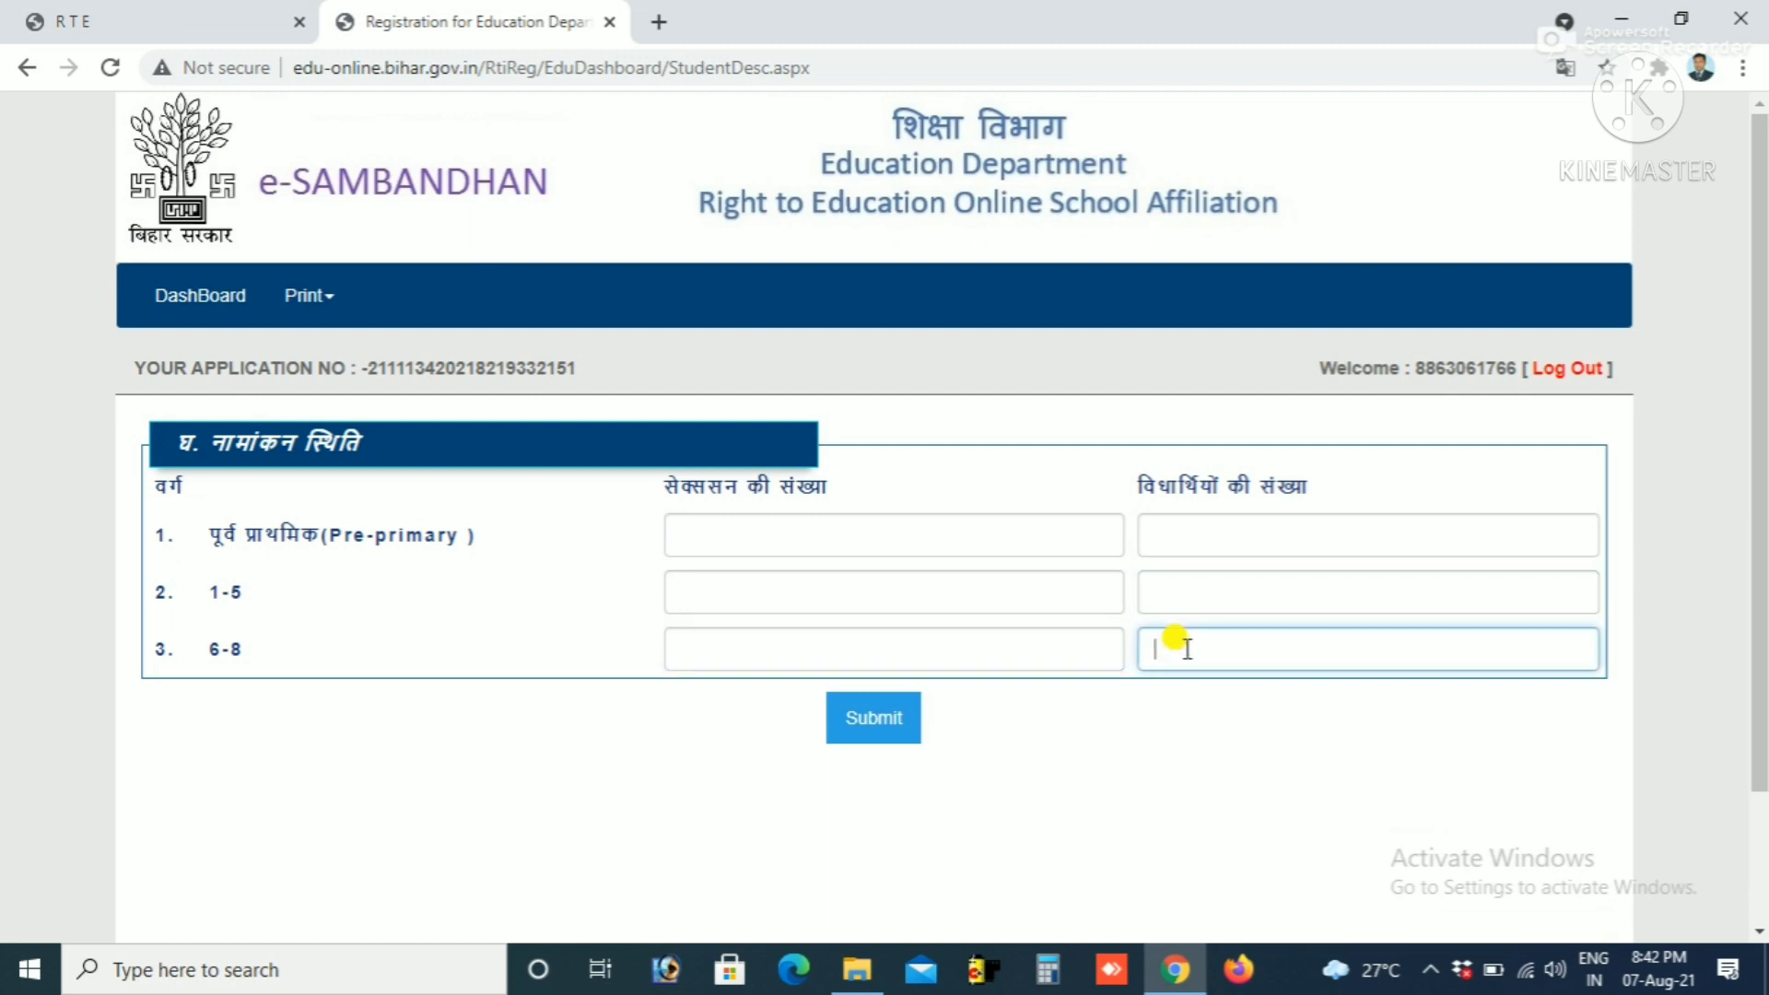
left_click(880, 721)
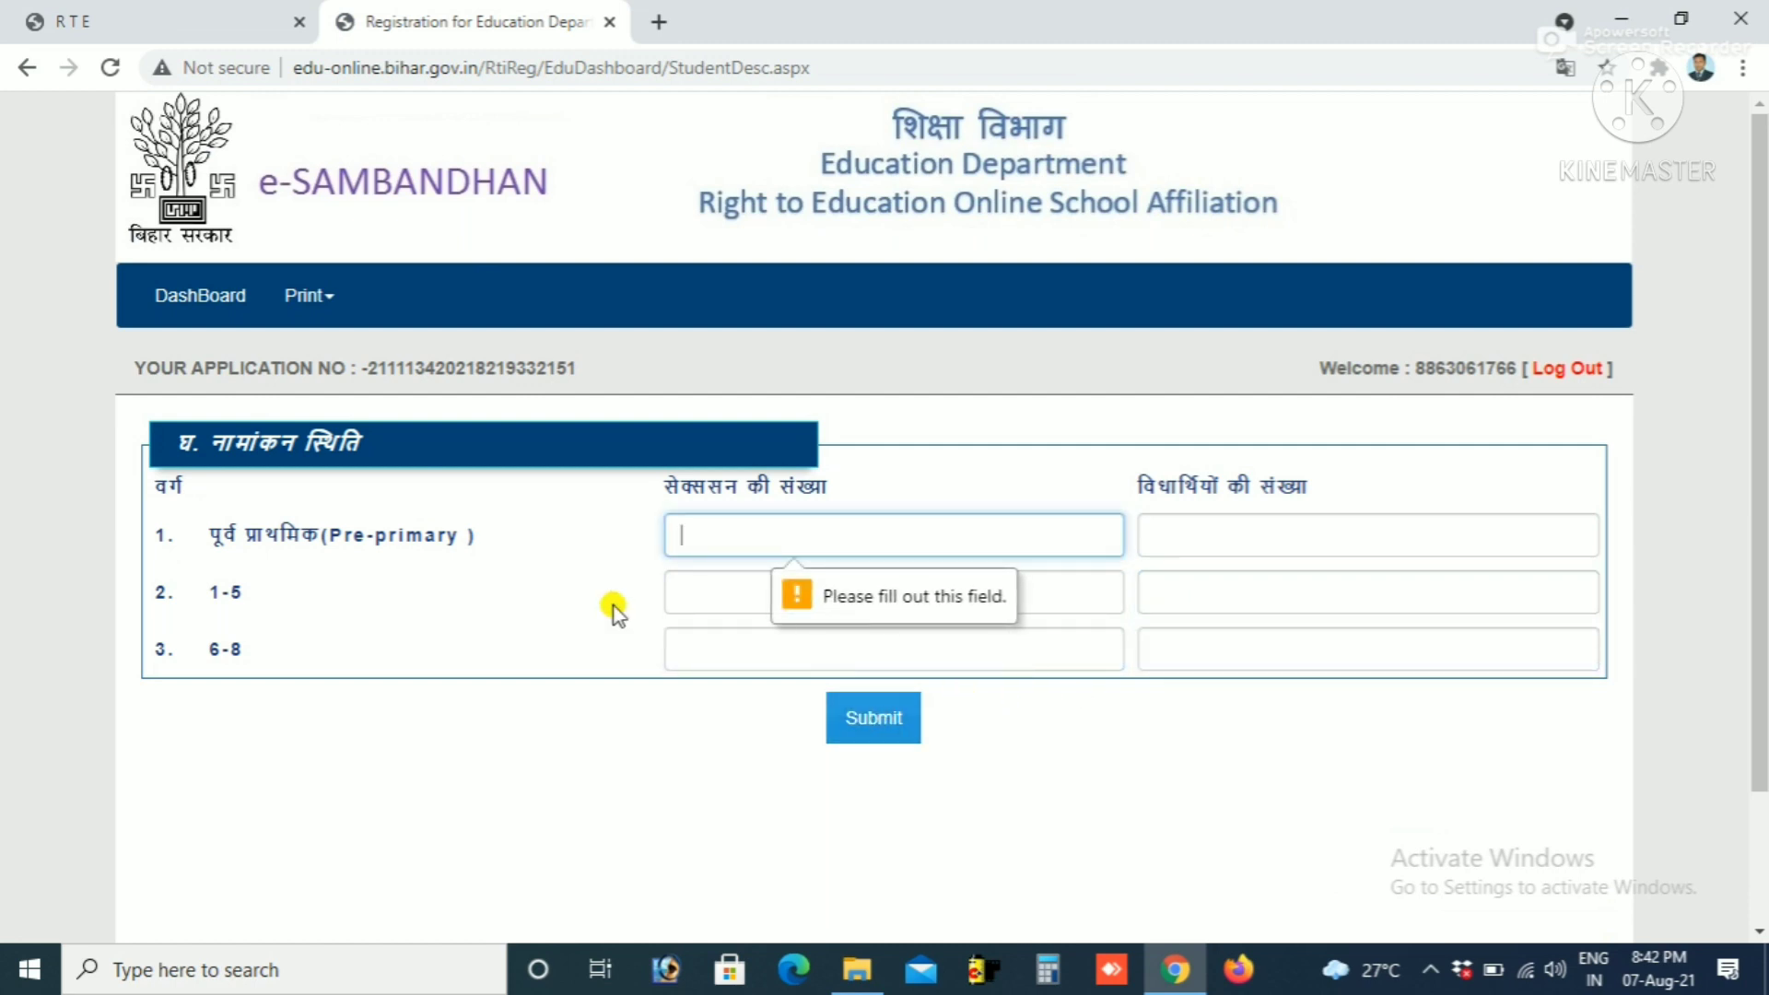
left_click(218, 302)
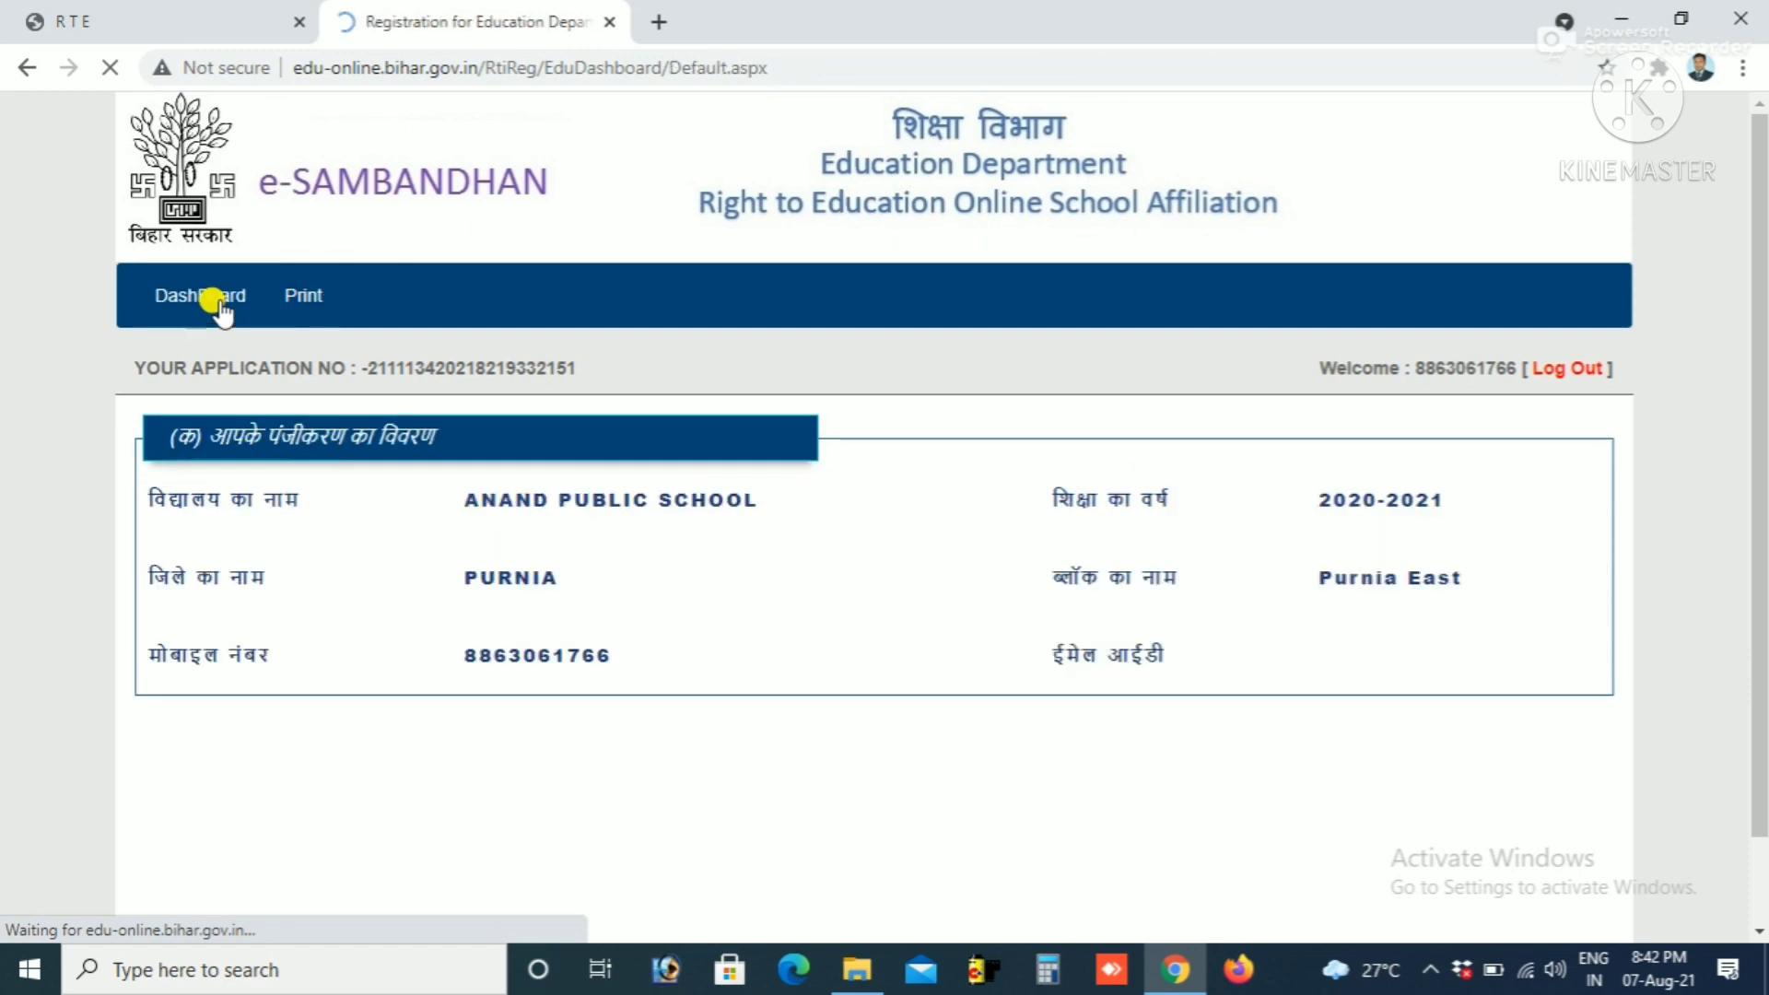
scroll(573, 661, "down", 4)
scroll(573, 661, "down", 1)
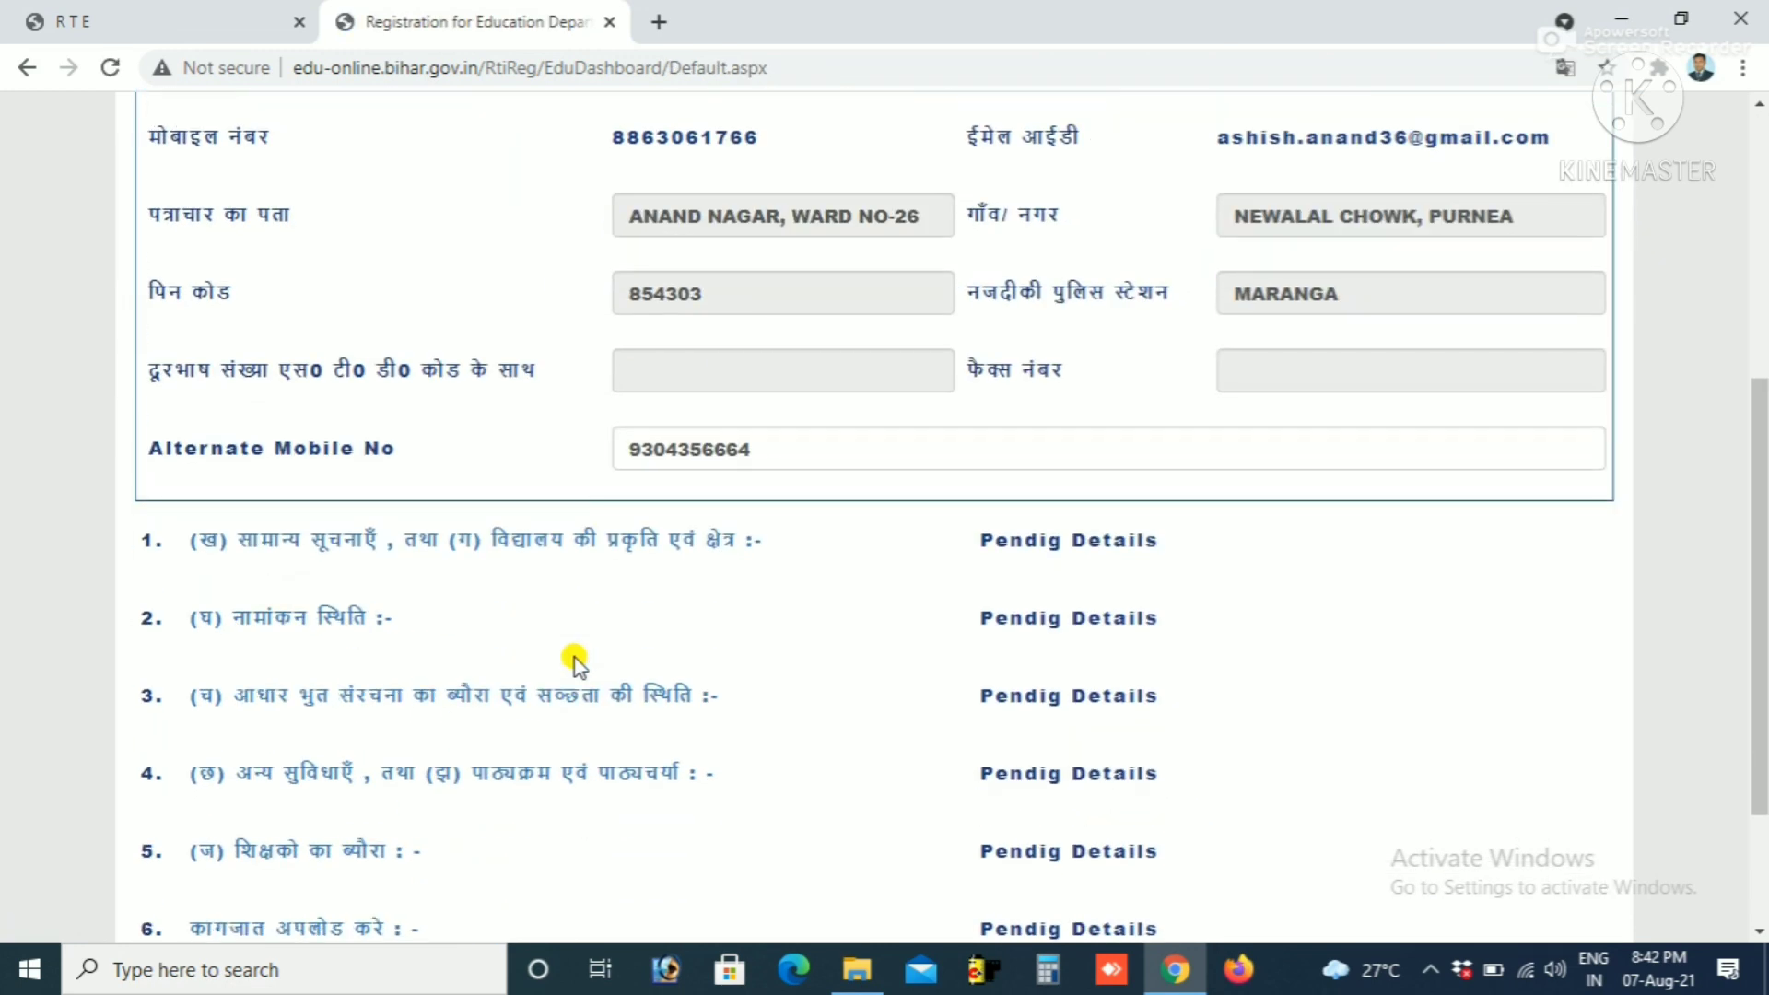
left_click(495, 699)
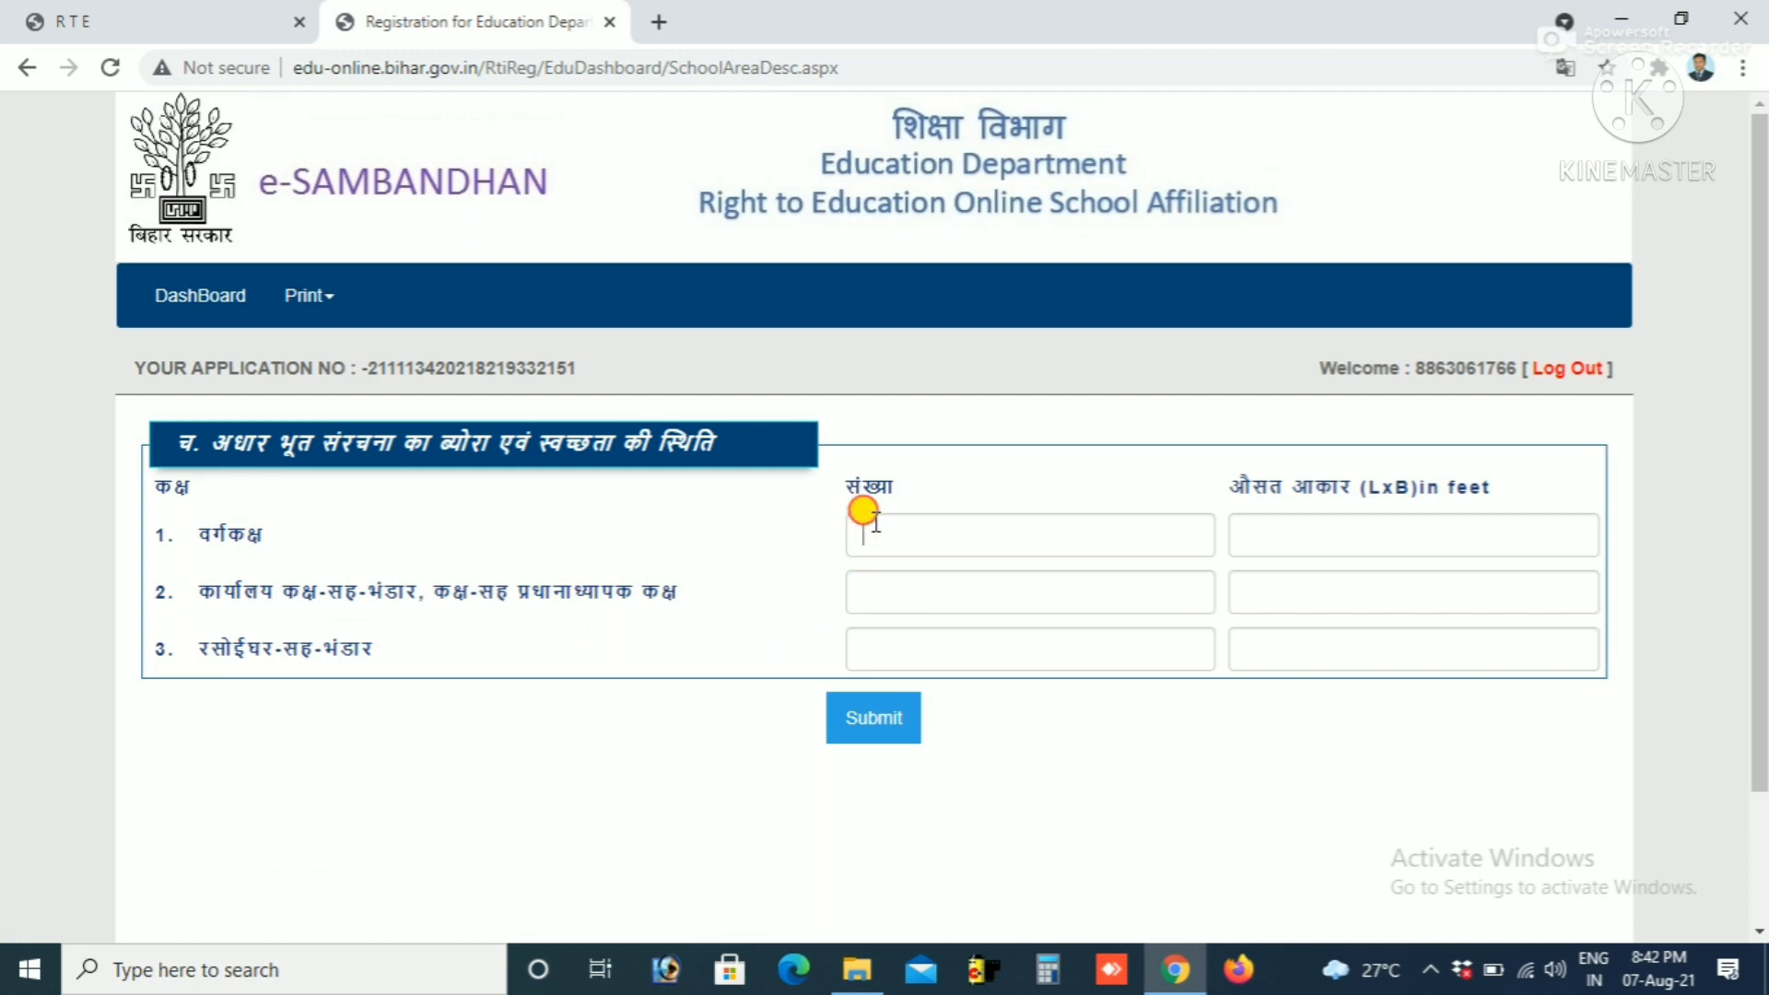
left_click(876, 523)
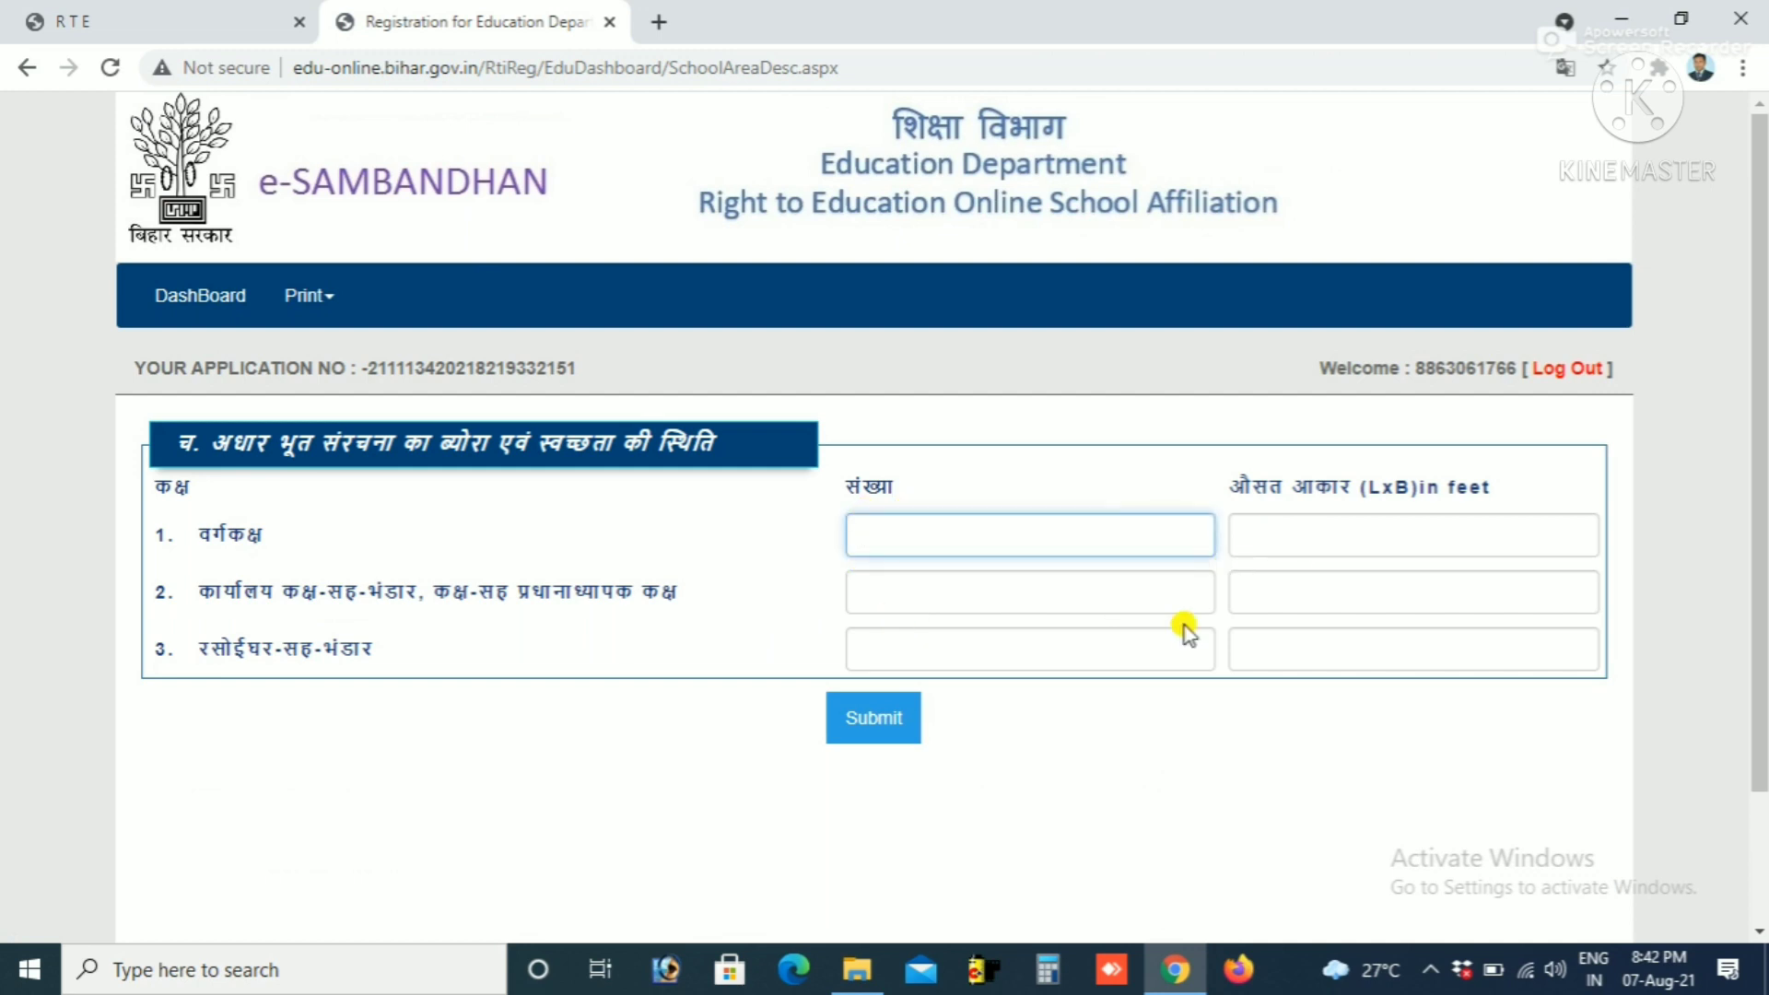
left_click(904, 723)
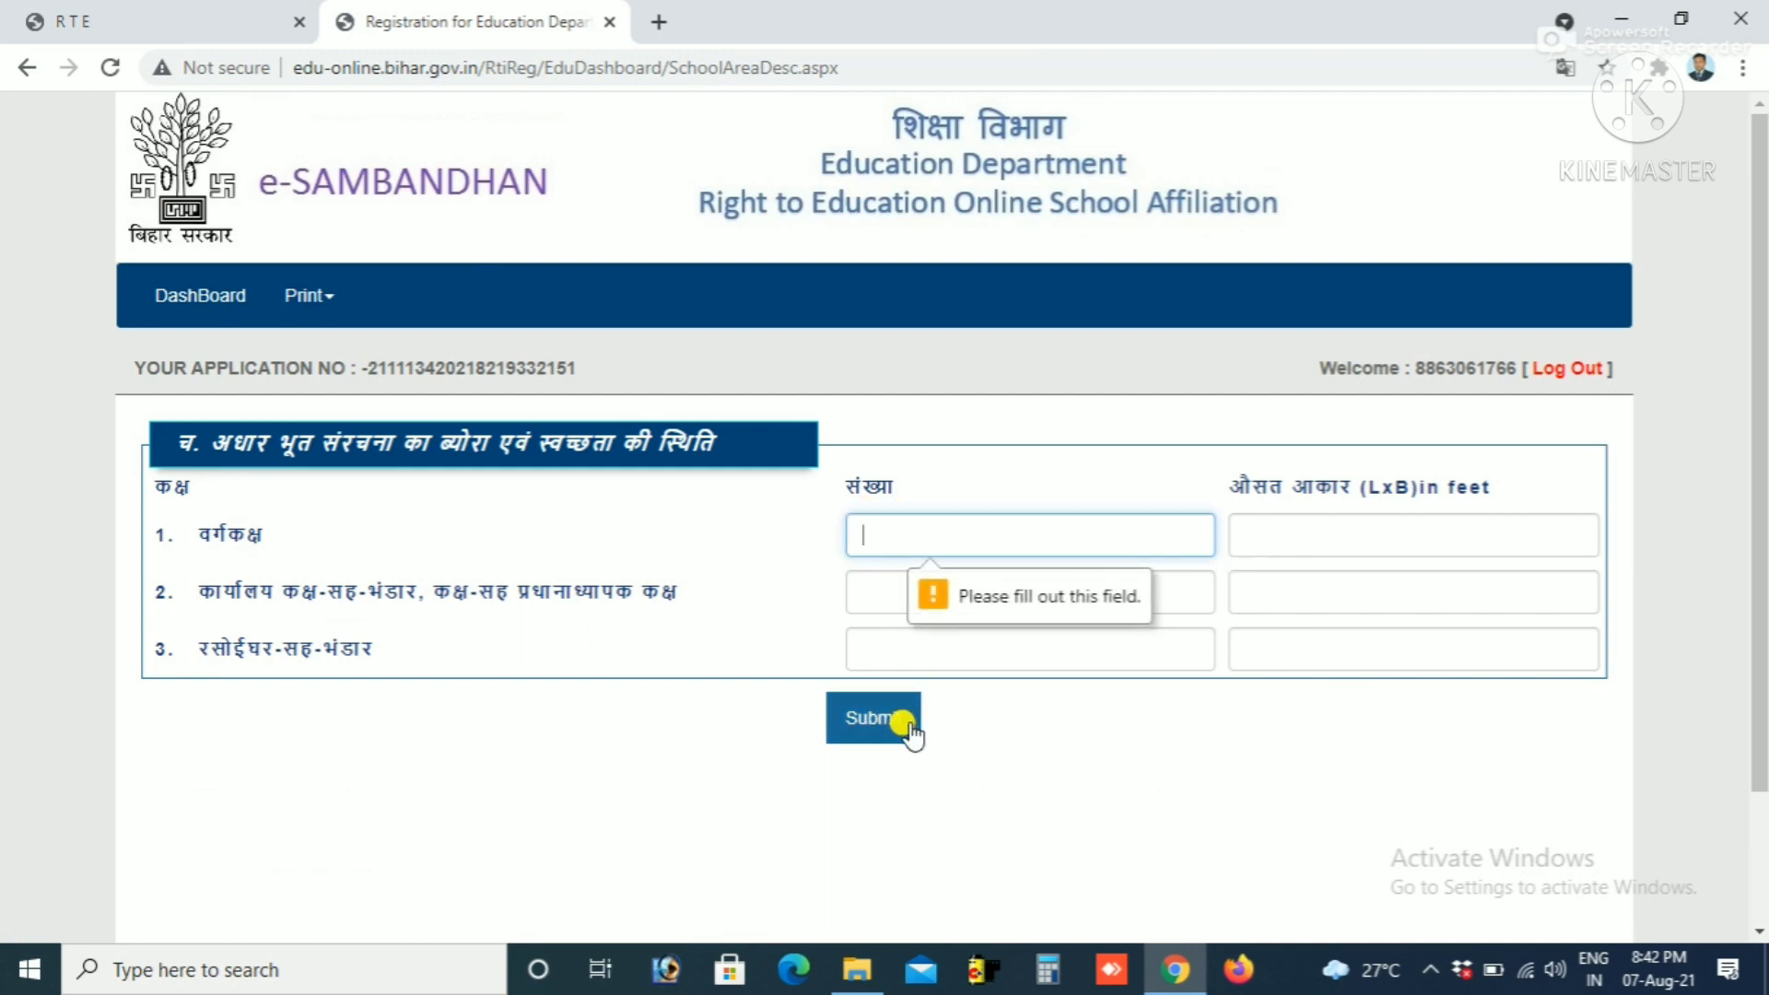
left_click(224, 320)
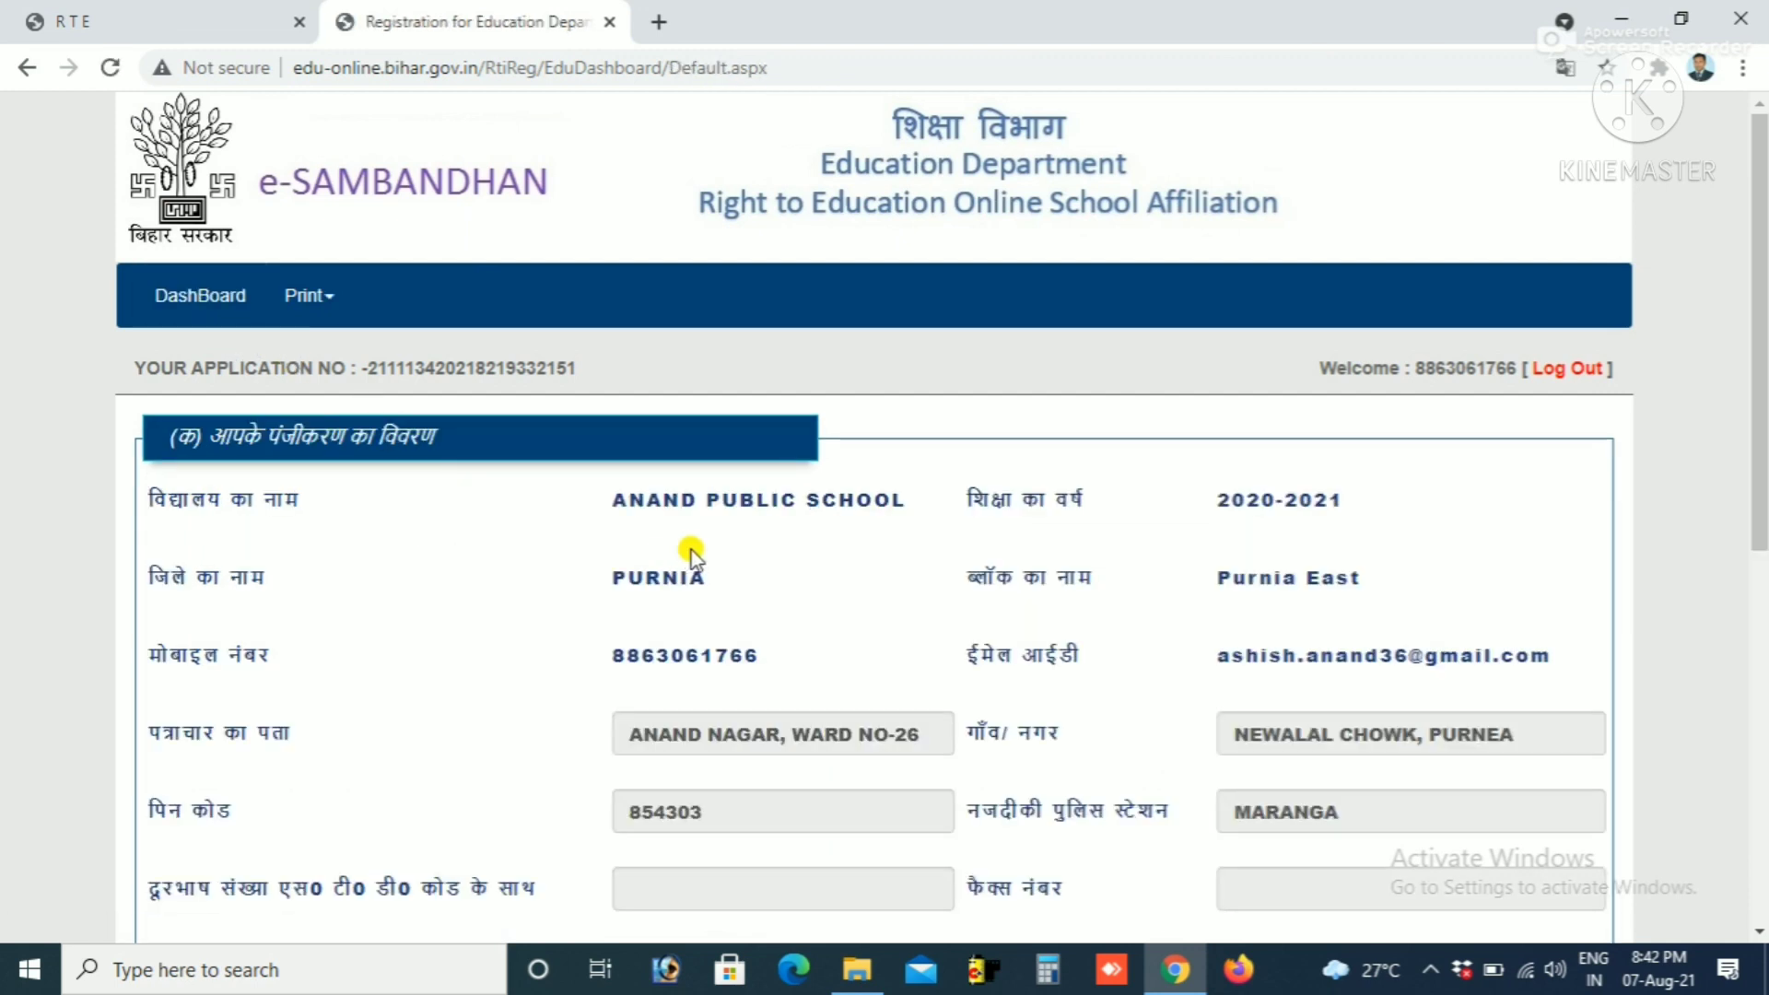
scroll(592, 597, "down", 7)
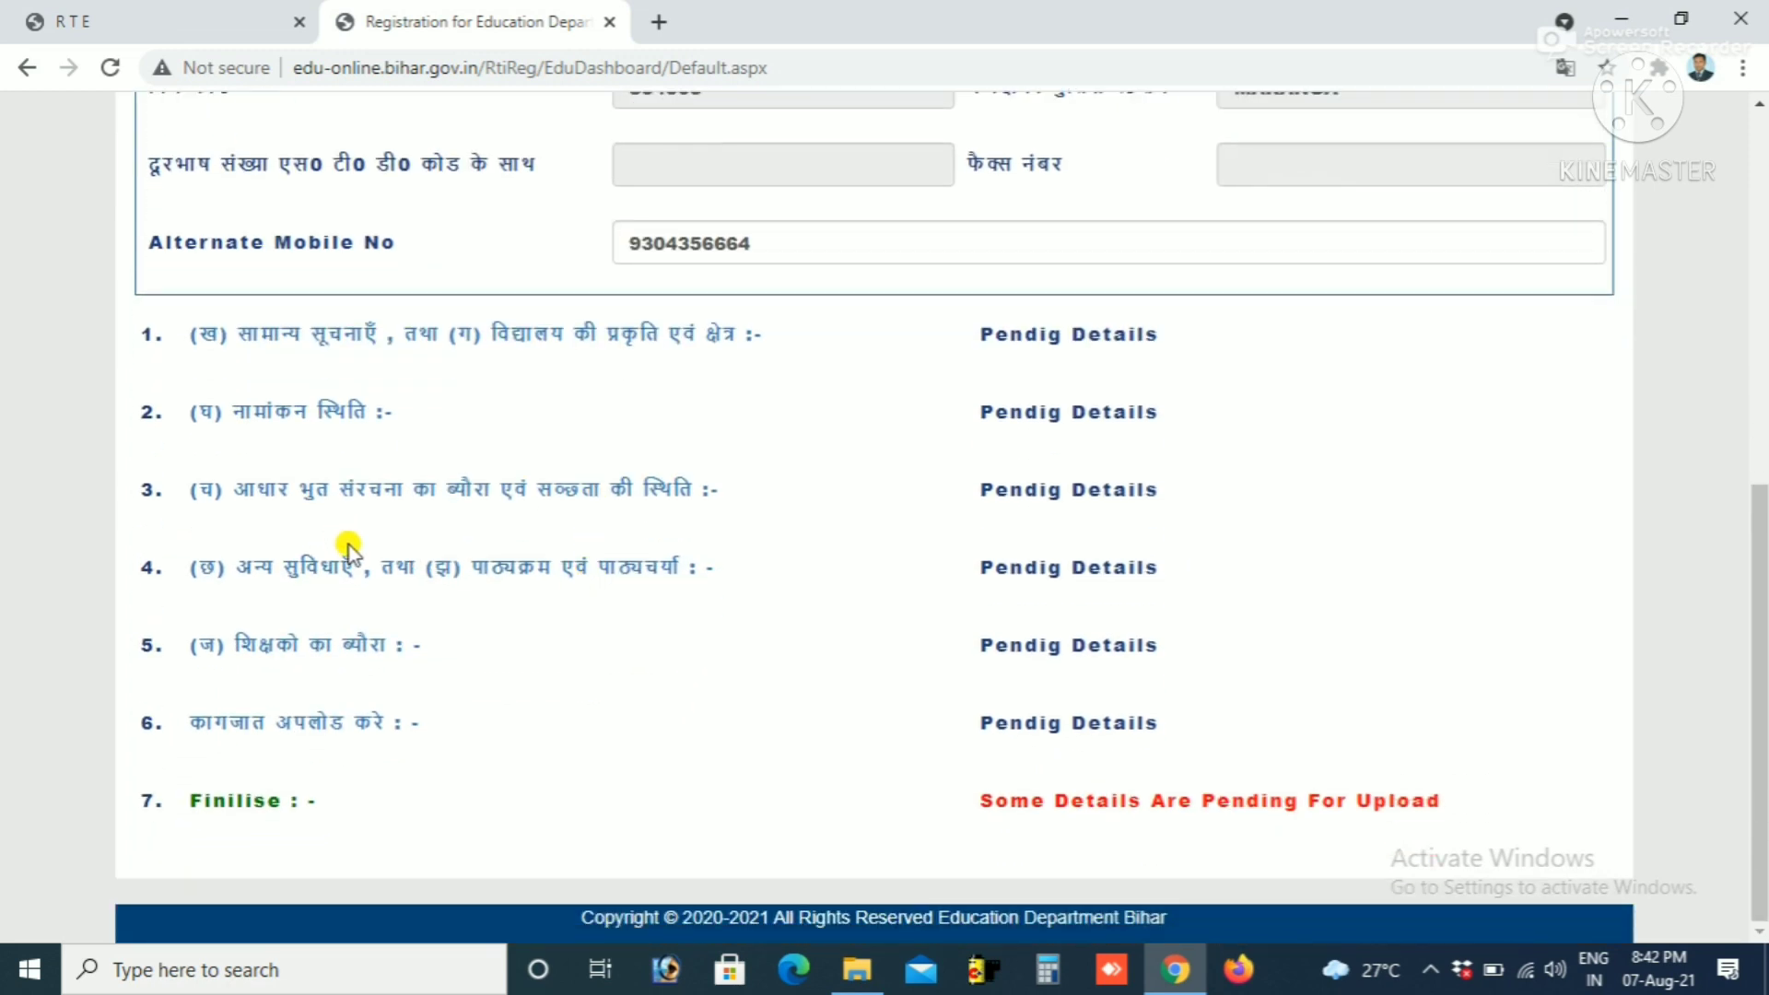
left_click(361, 576)
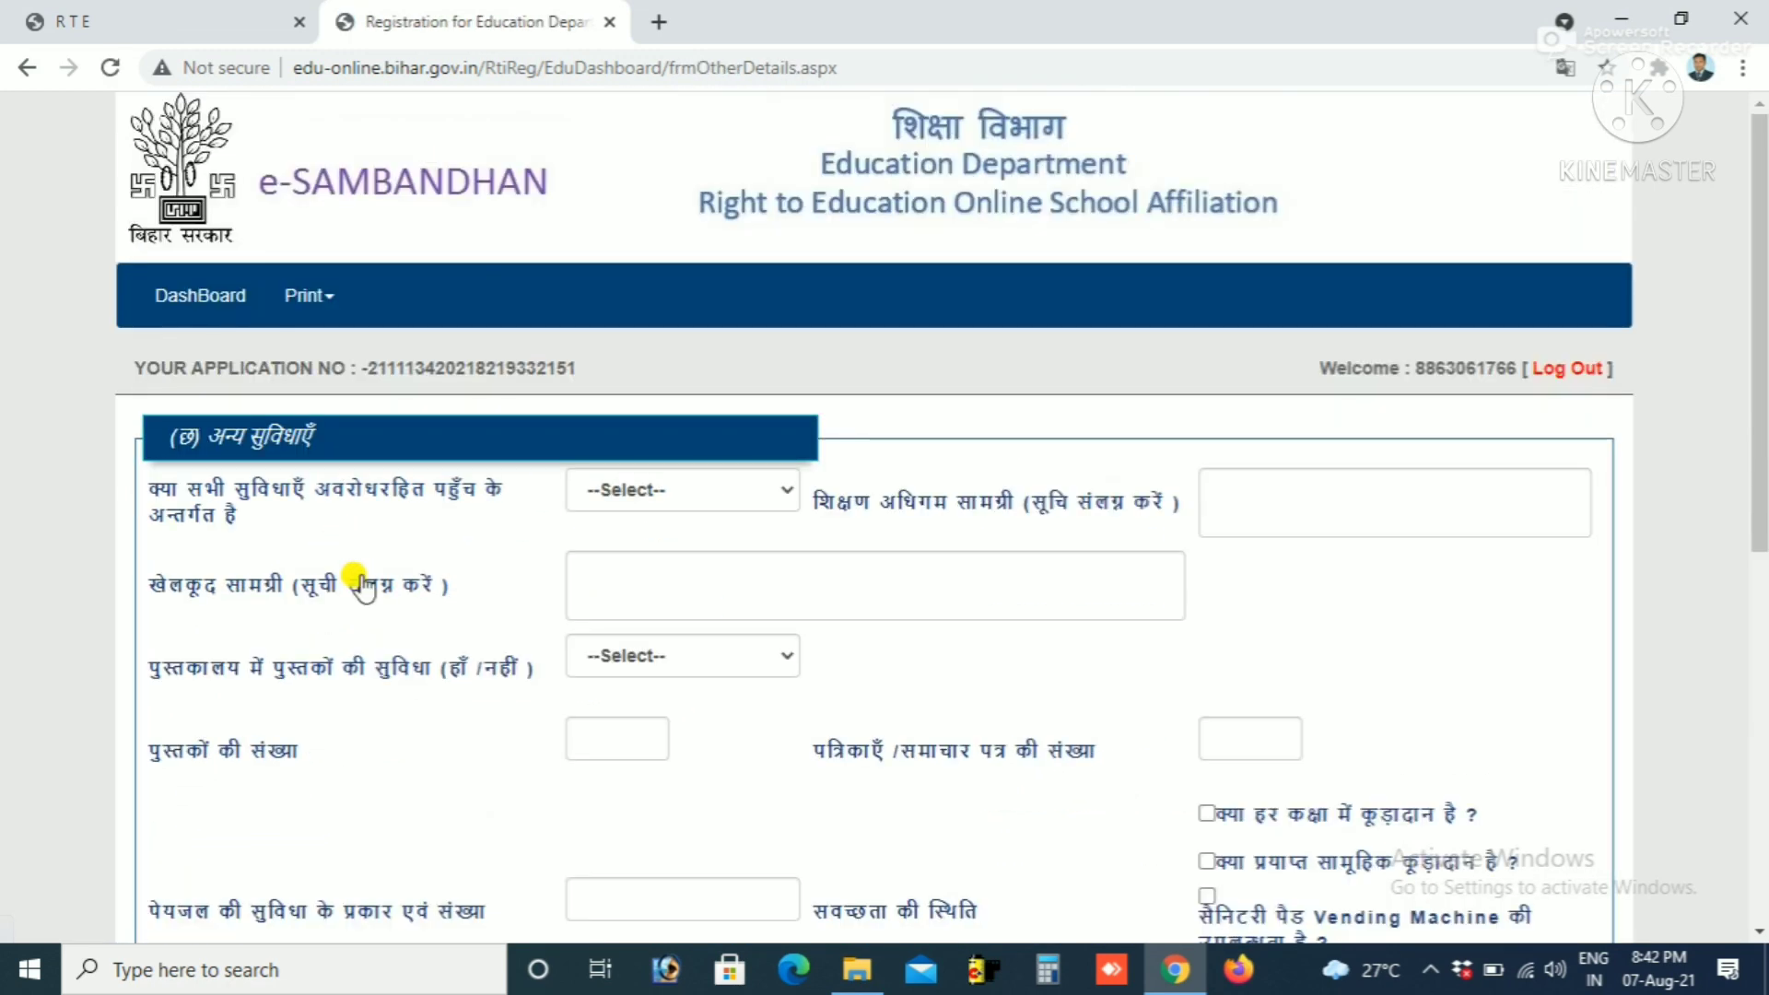
Step: Inspect the barrier-free access, library book and toilet type options without choosing any
left_click(625, 488)
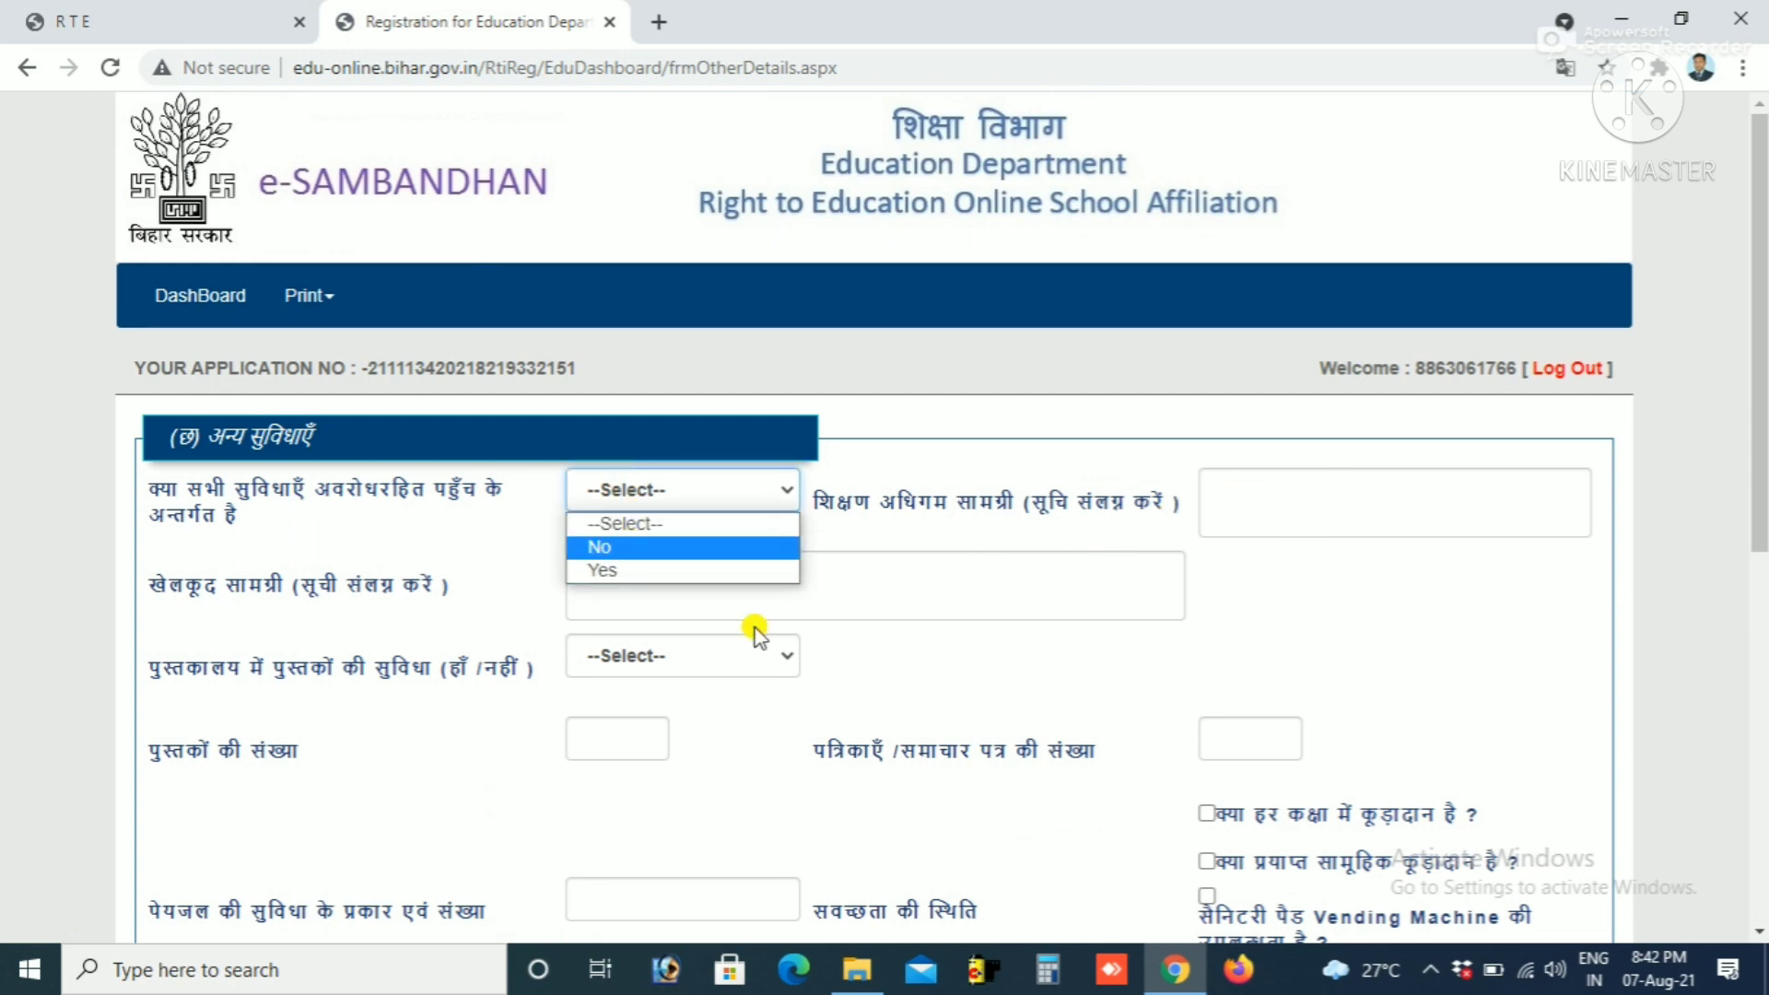
left_click(634, 667)
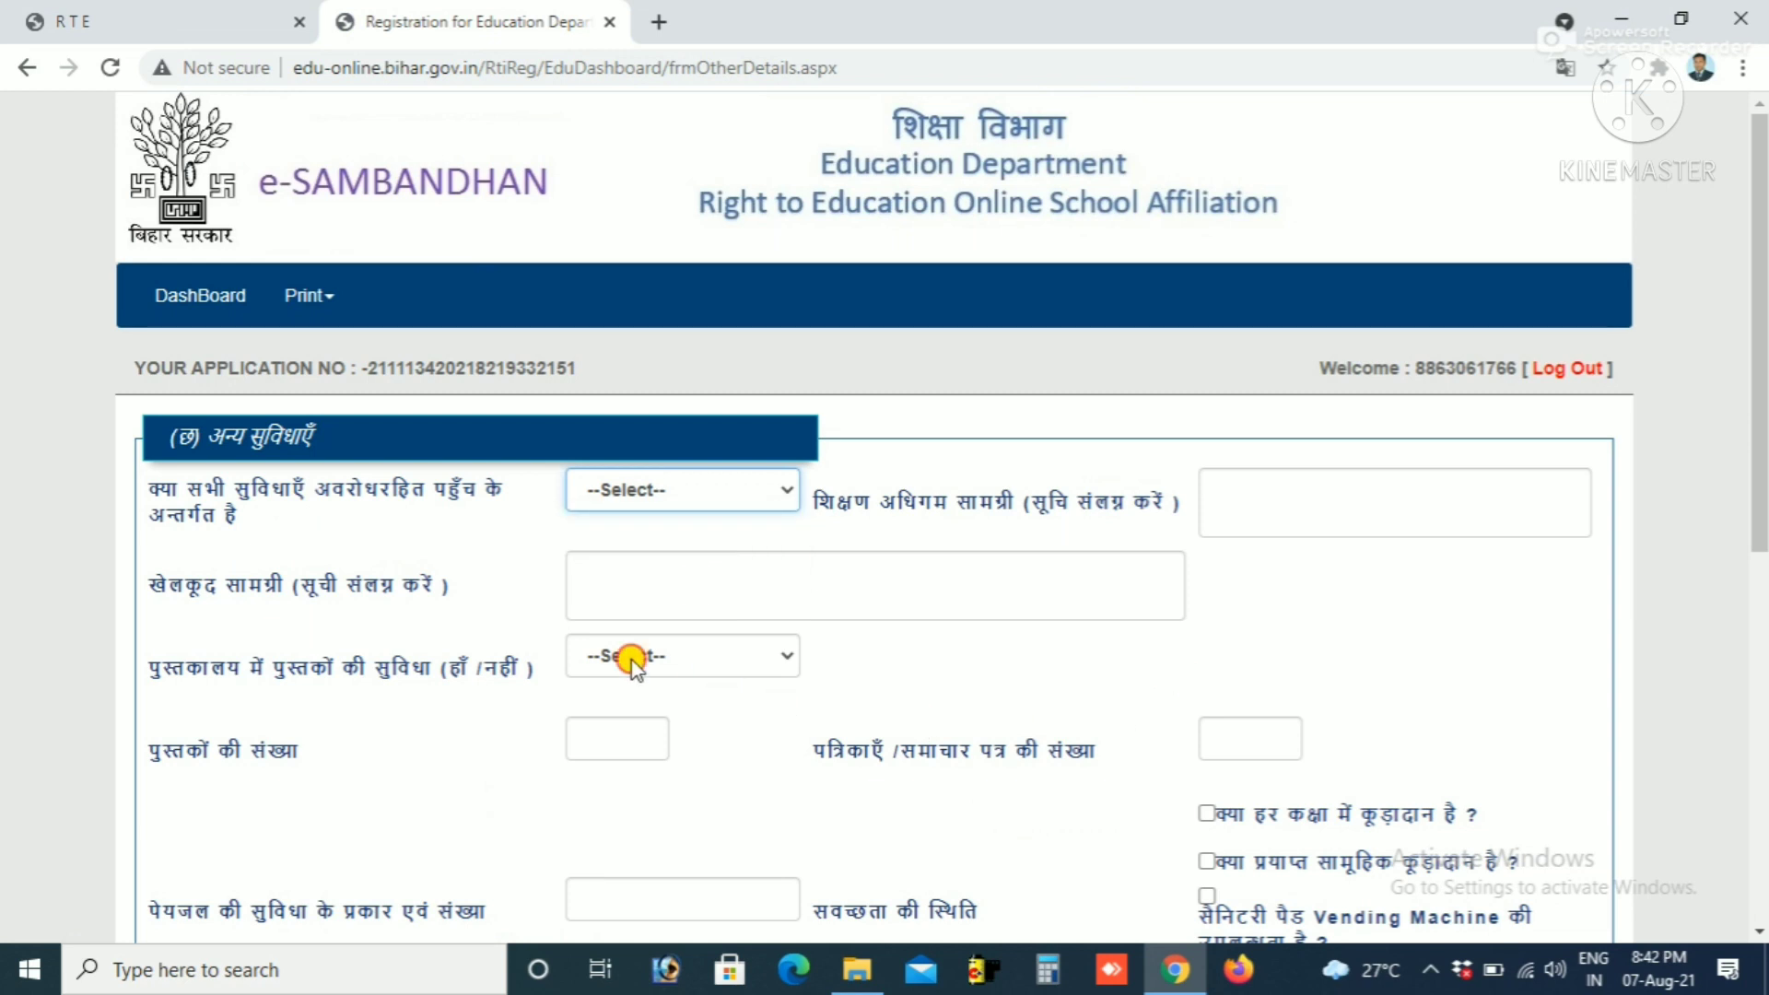
left_click(645, 665)
left_click(1121, 700)
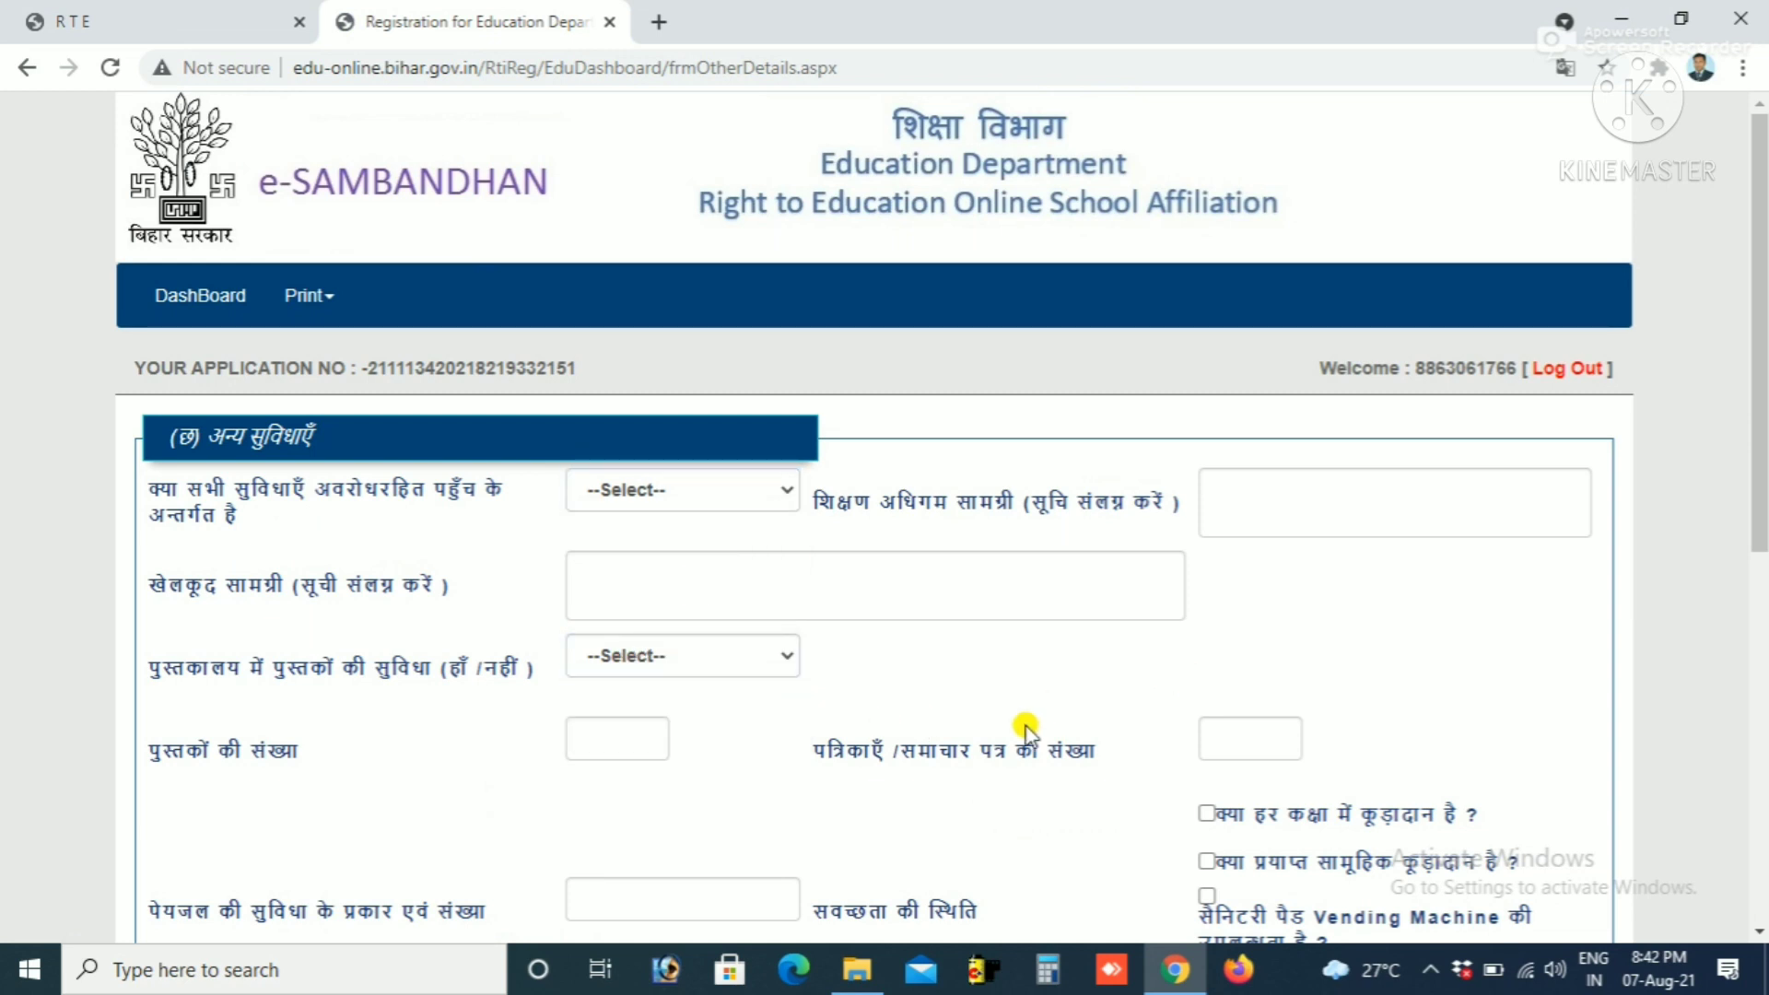
scroll(1242, 833, "down", 3)
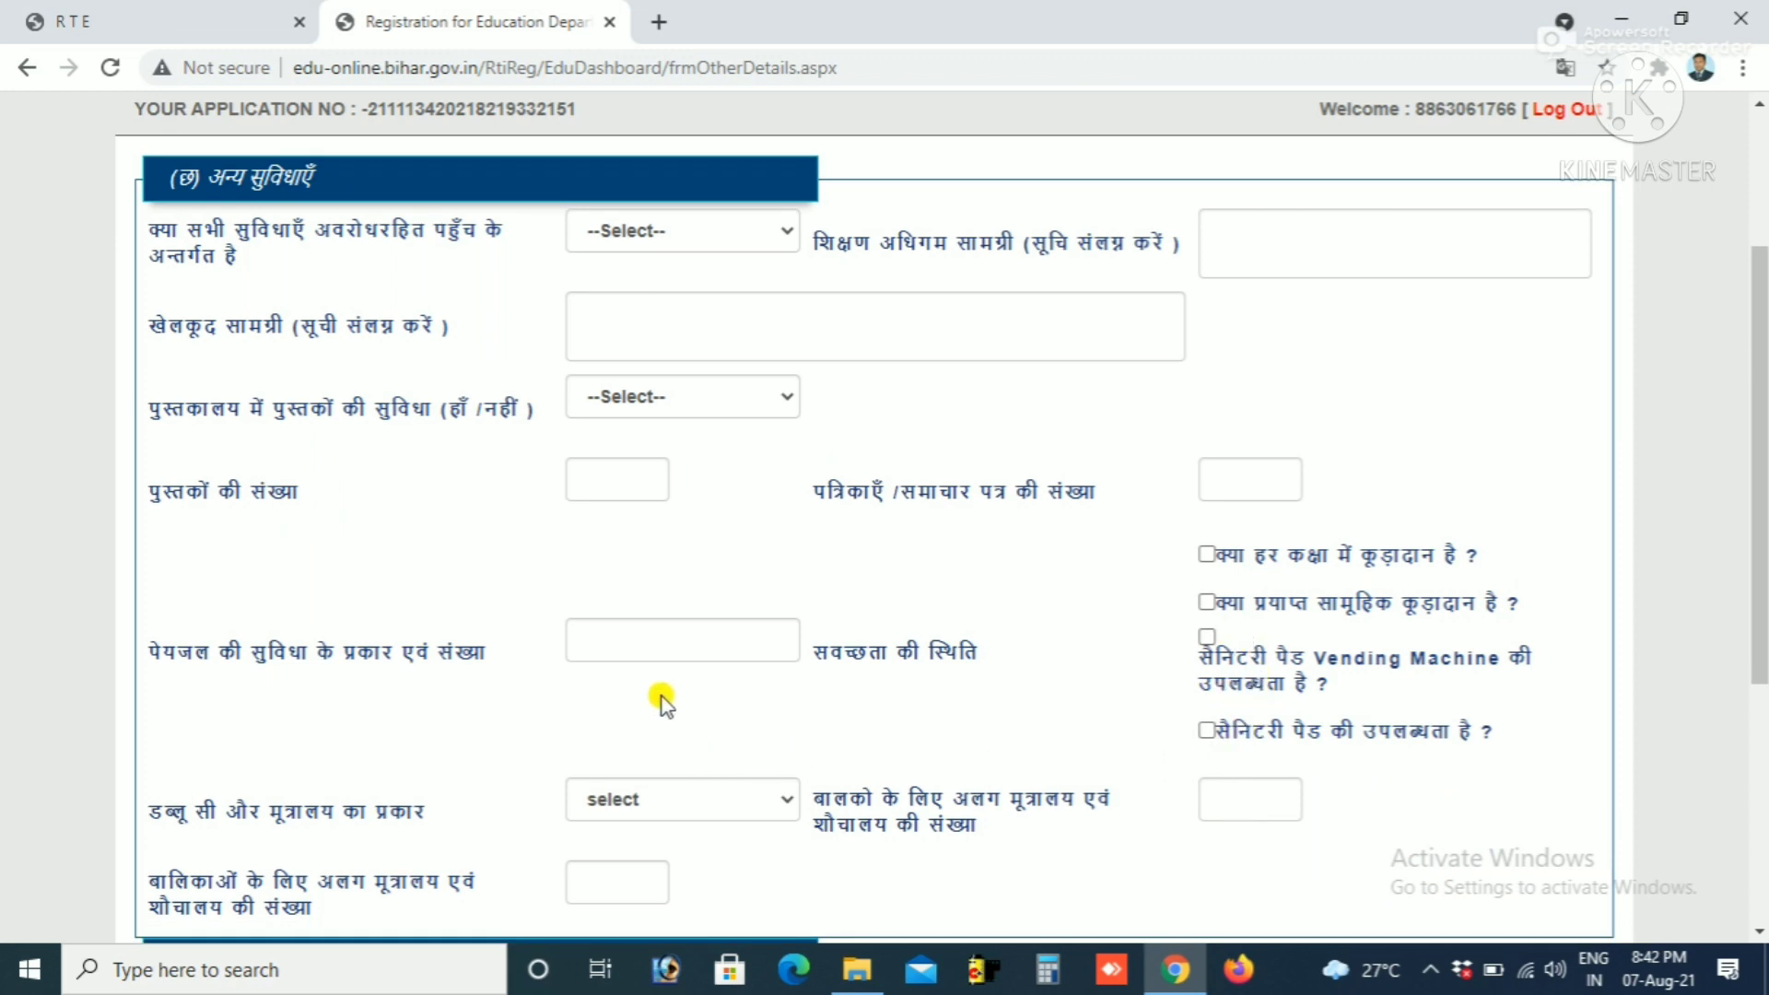
left_click(663, 802)
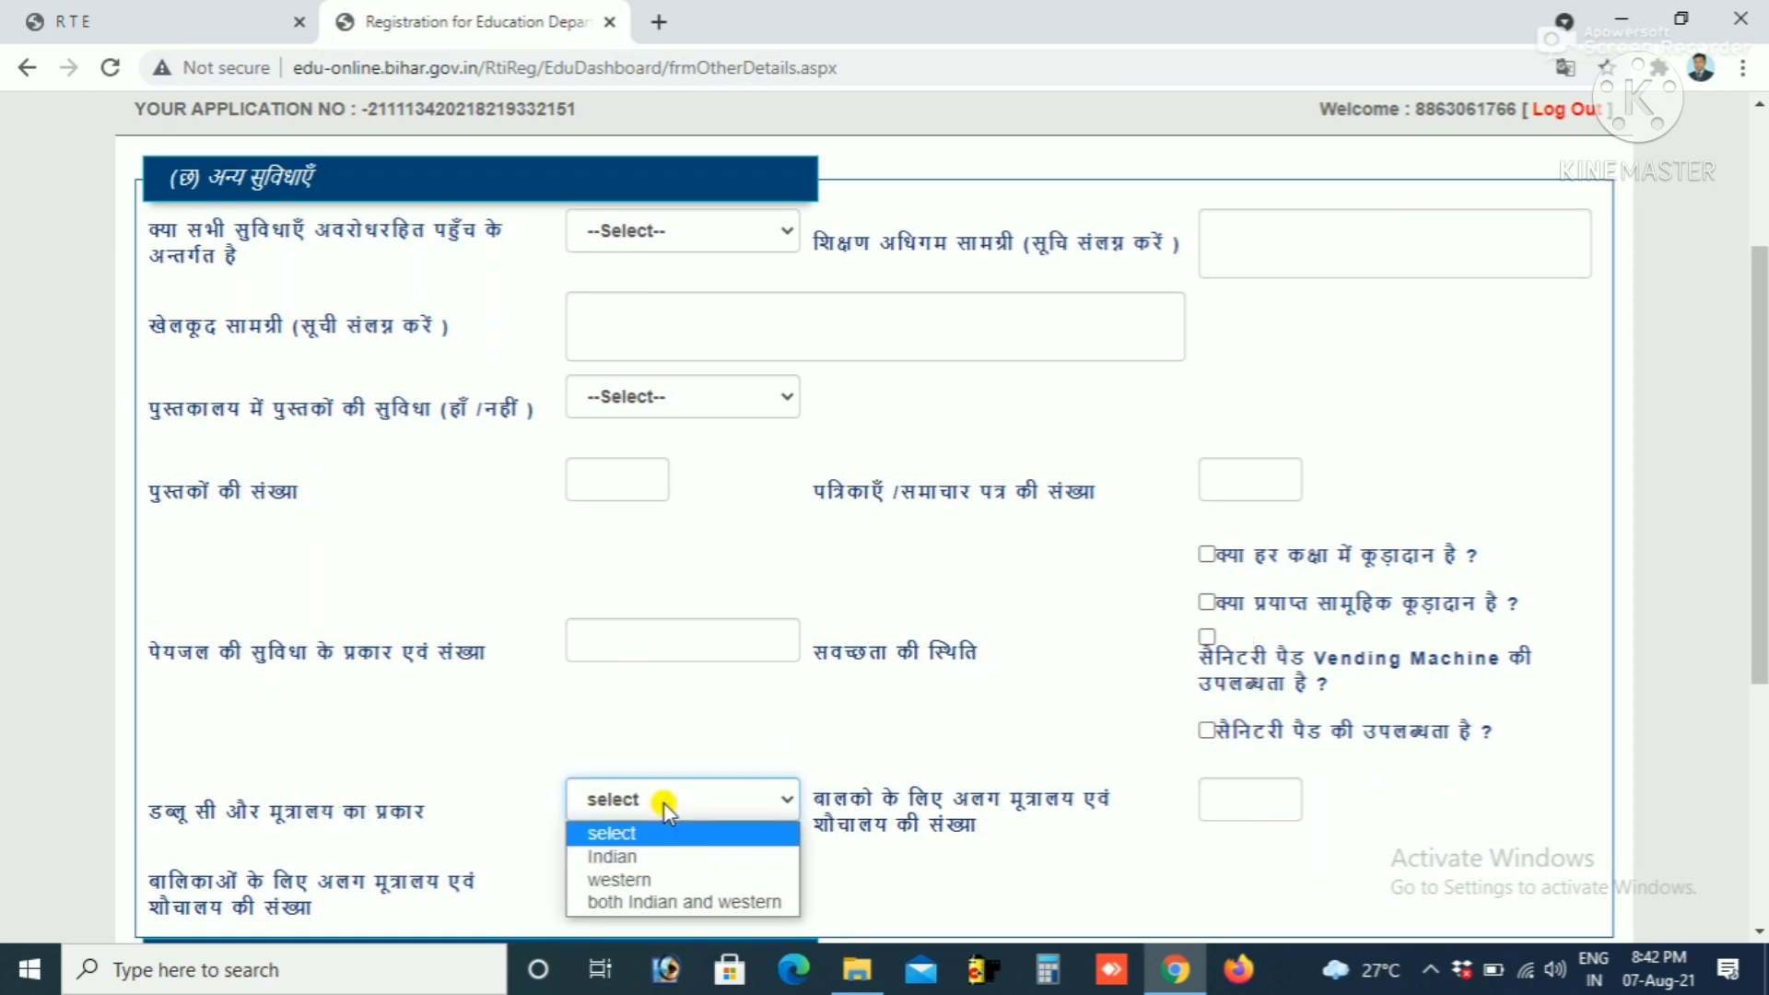
left_click(1088, 737)
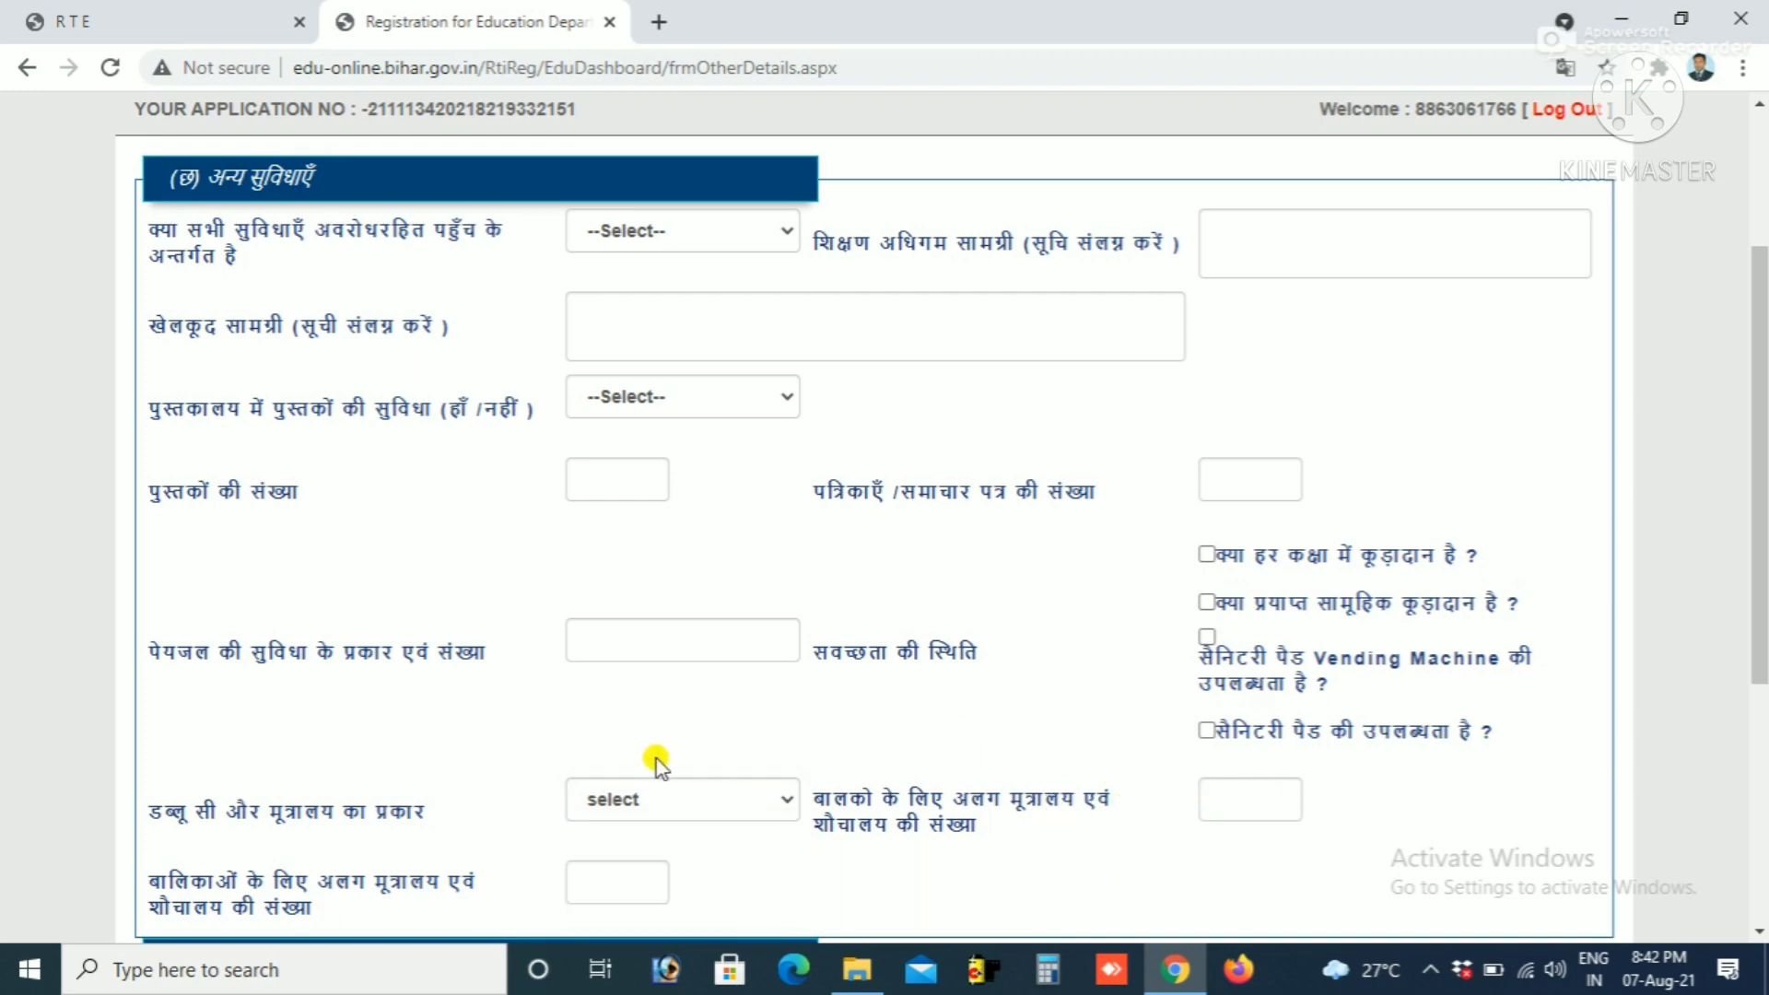
scroll(656, 763, "down", 3)
scroll(373, 687, "down", 1)
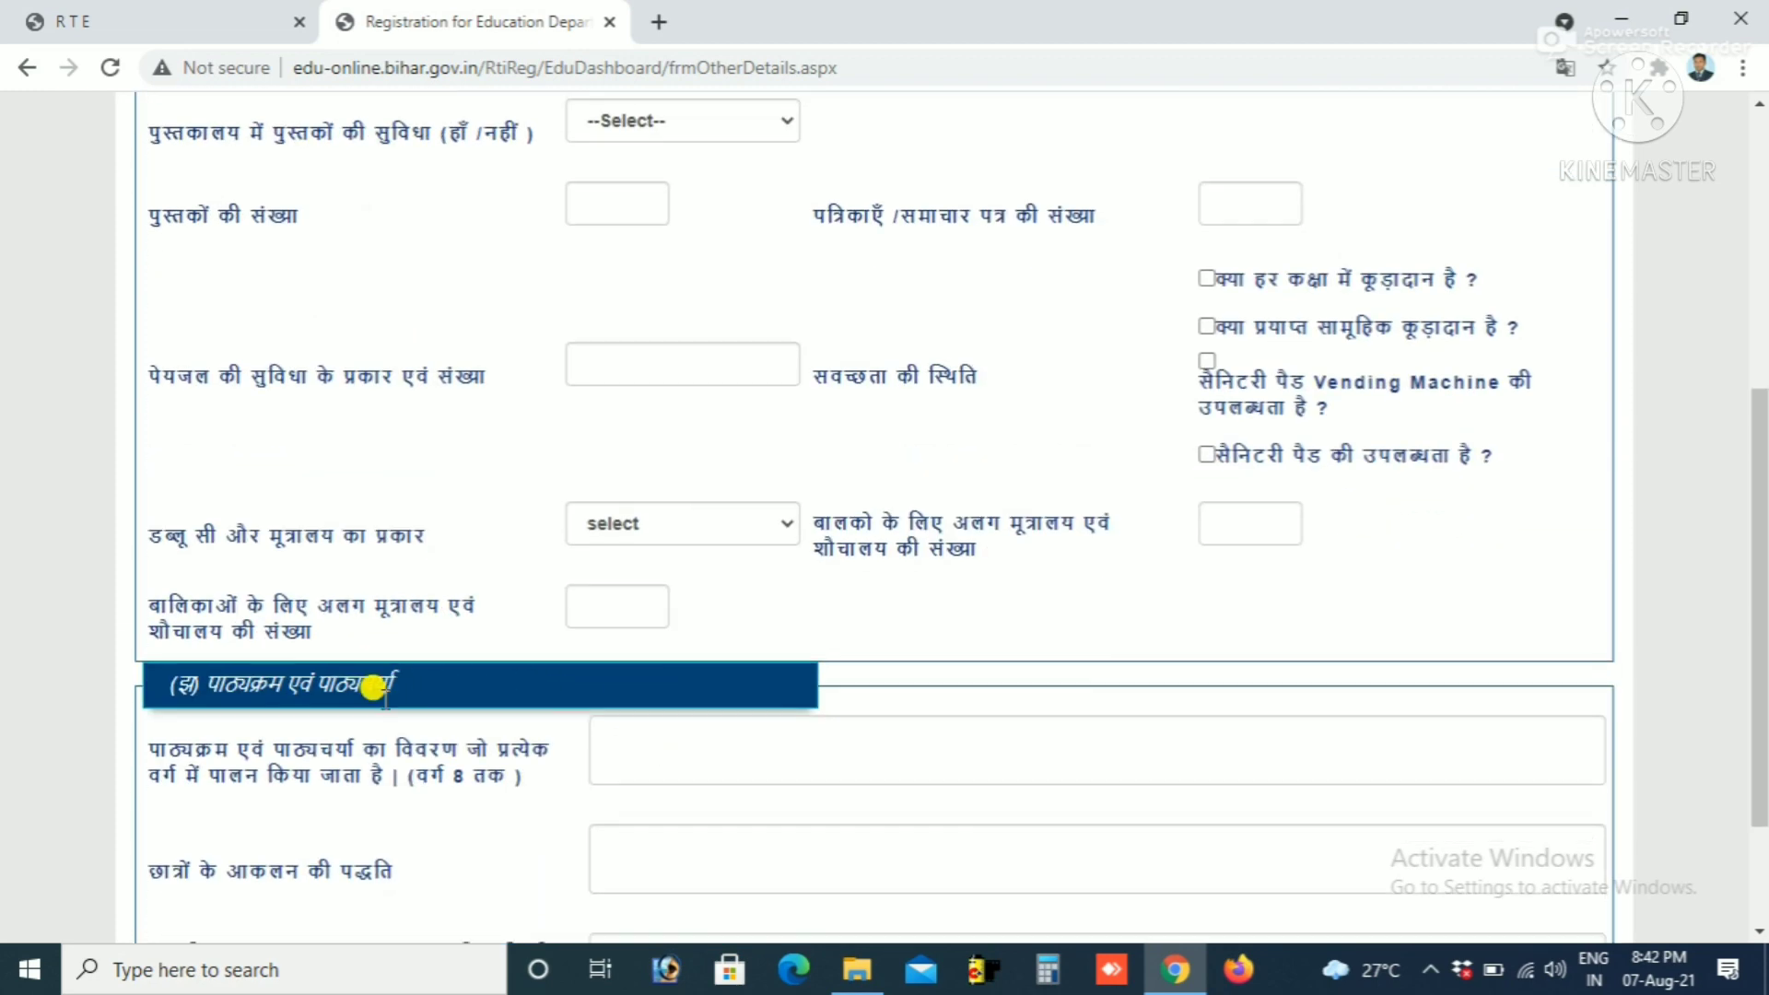
scroll(373, 687, "down", 2)
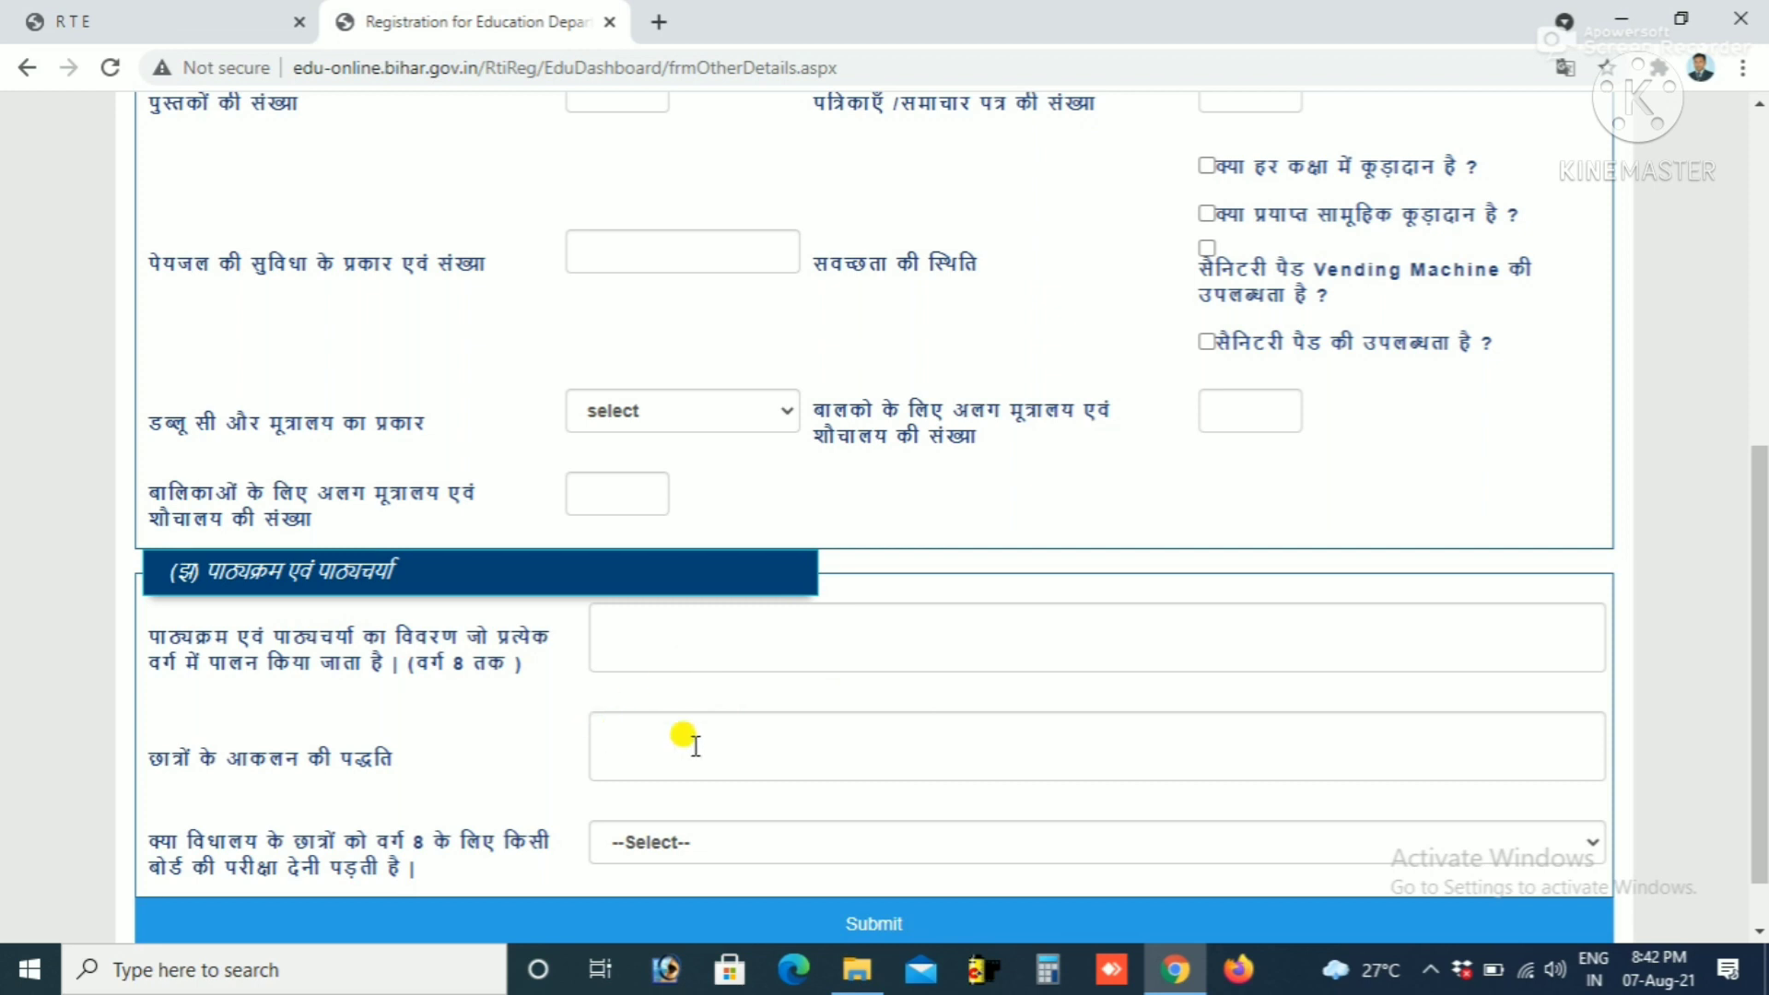
Step: Check the board-exam answers and assessment field, submit, and dismiss the required-fields alert
left_click(723, 841)
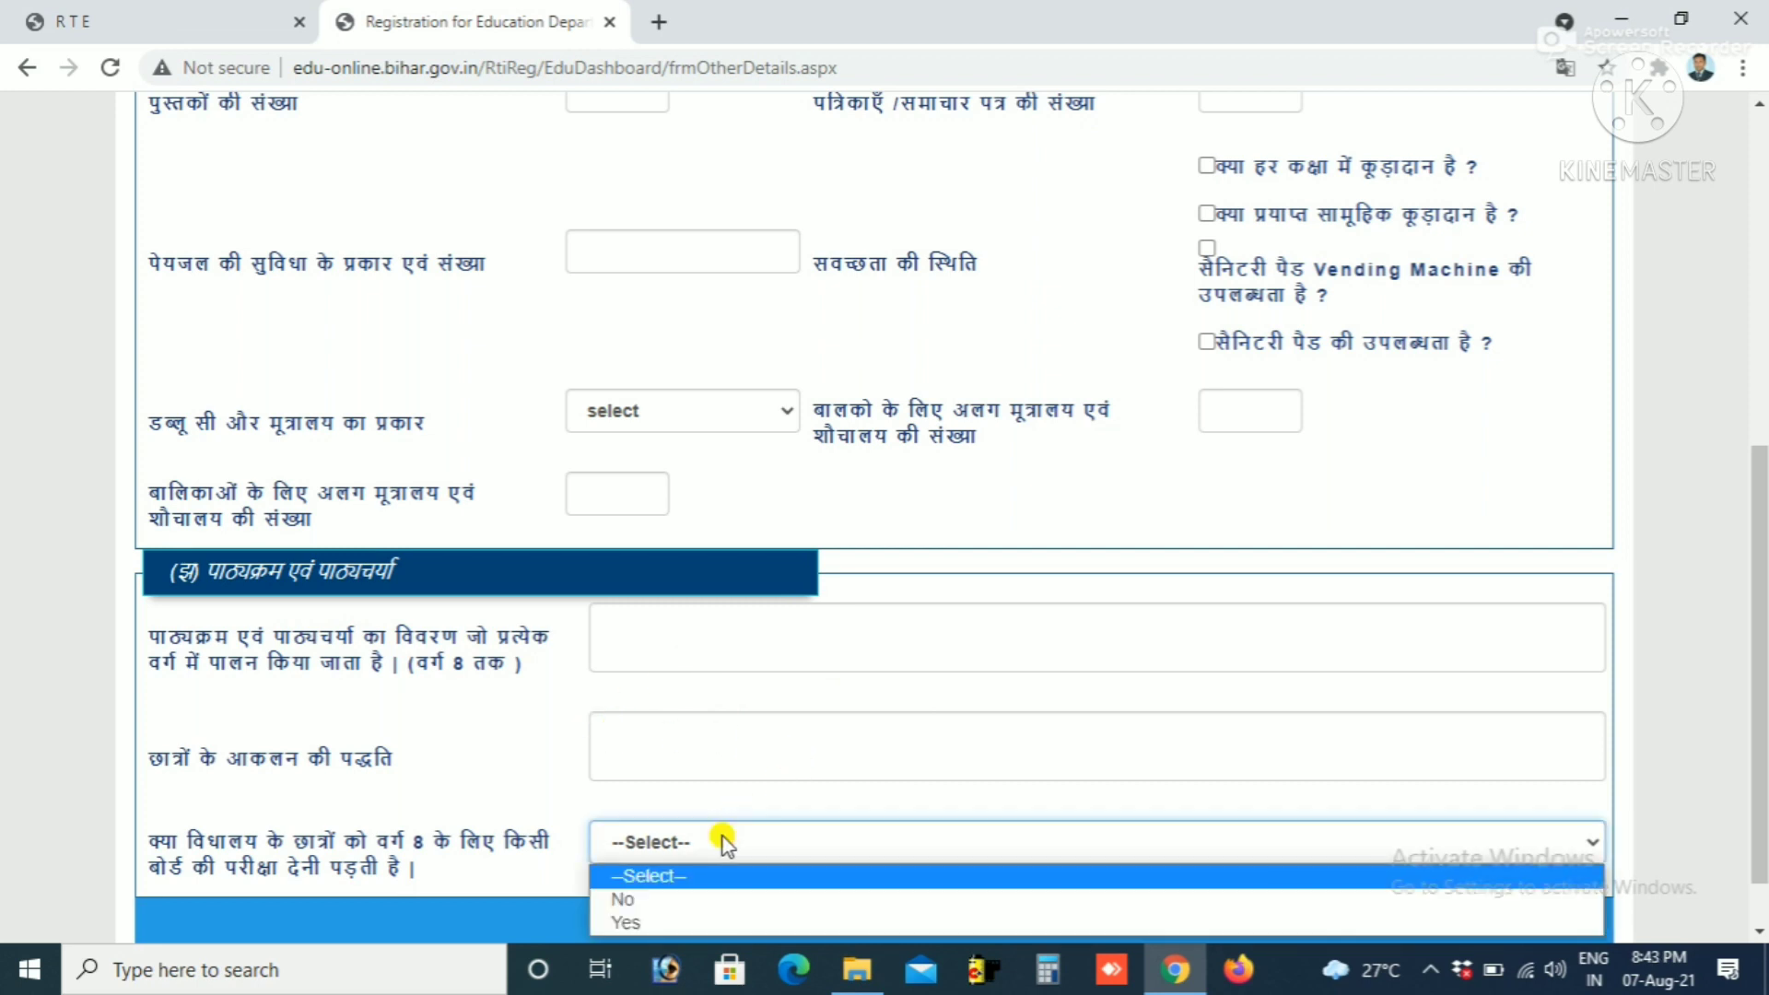
left_click(806, 728)
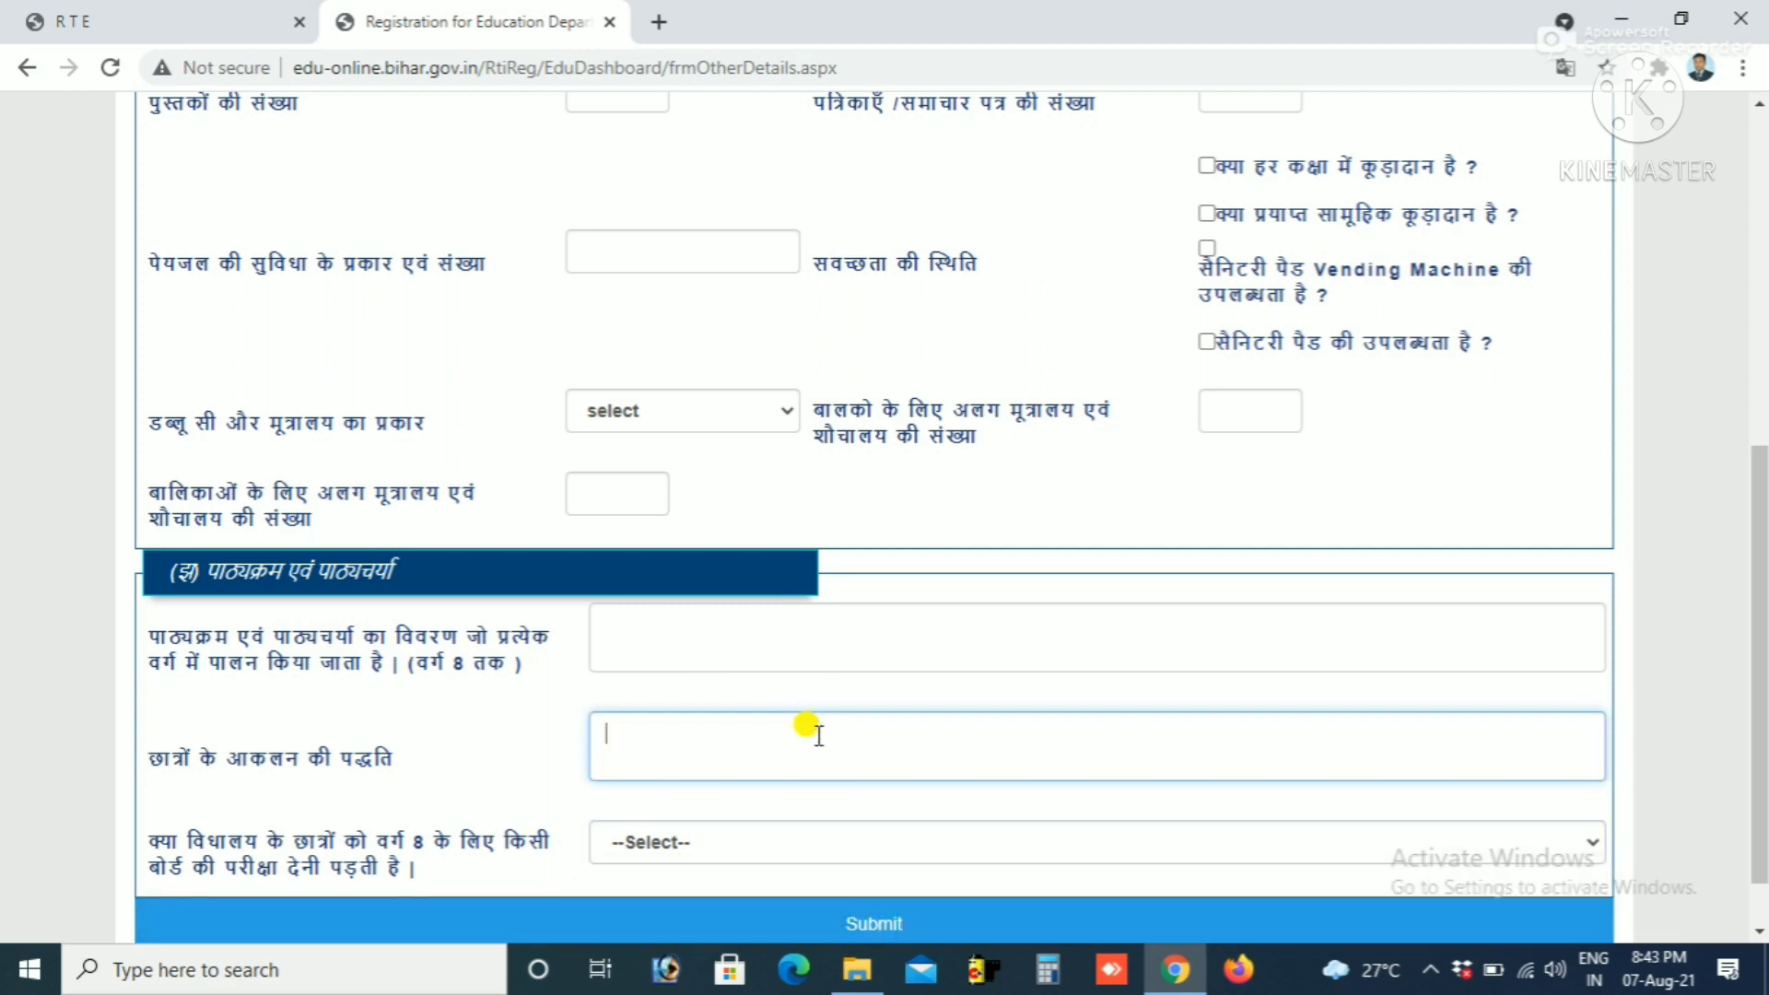
scroll(806, 728, "down", 1)
left_click(875, 843)
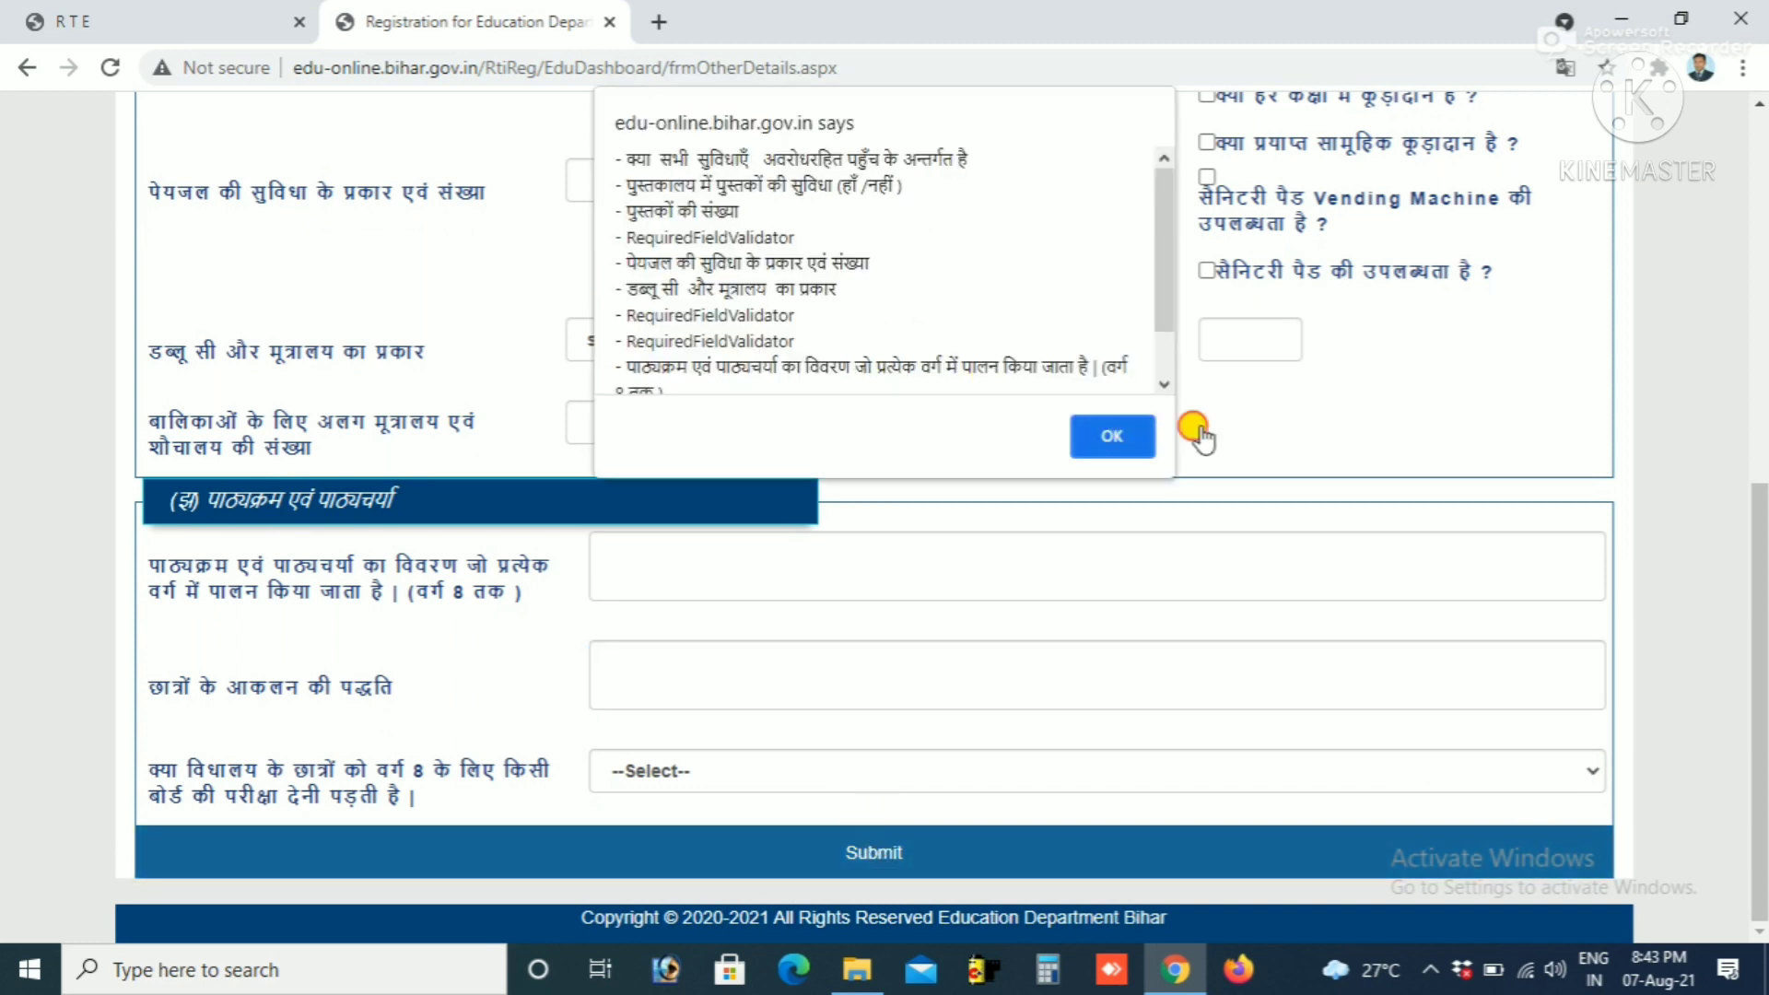
left_click(1145, 446)
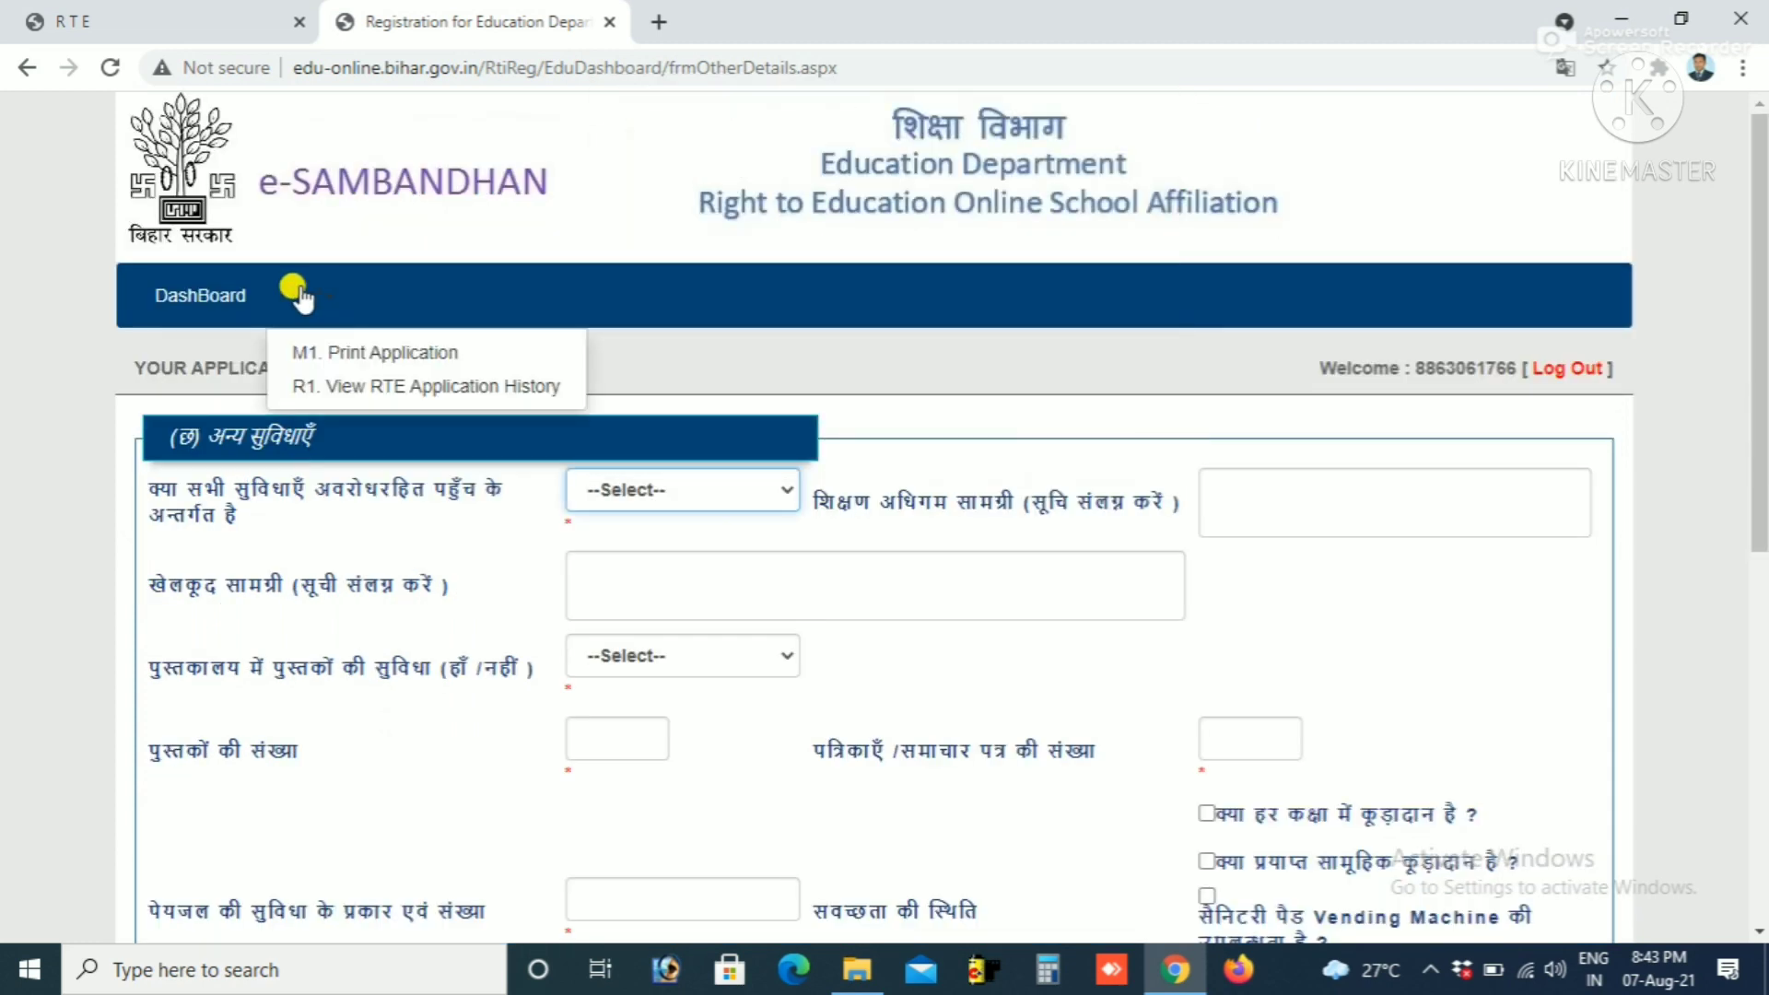
Step: Open the teacher details form and inspect the qualification, birth date, experience and joining-date inputs
left_click(200, 294)
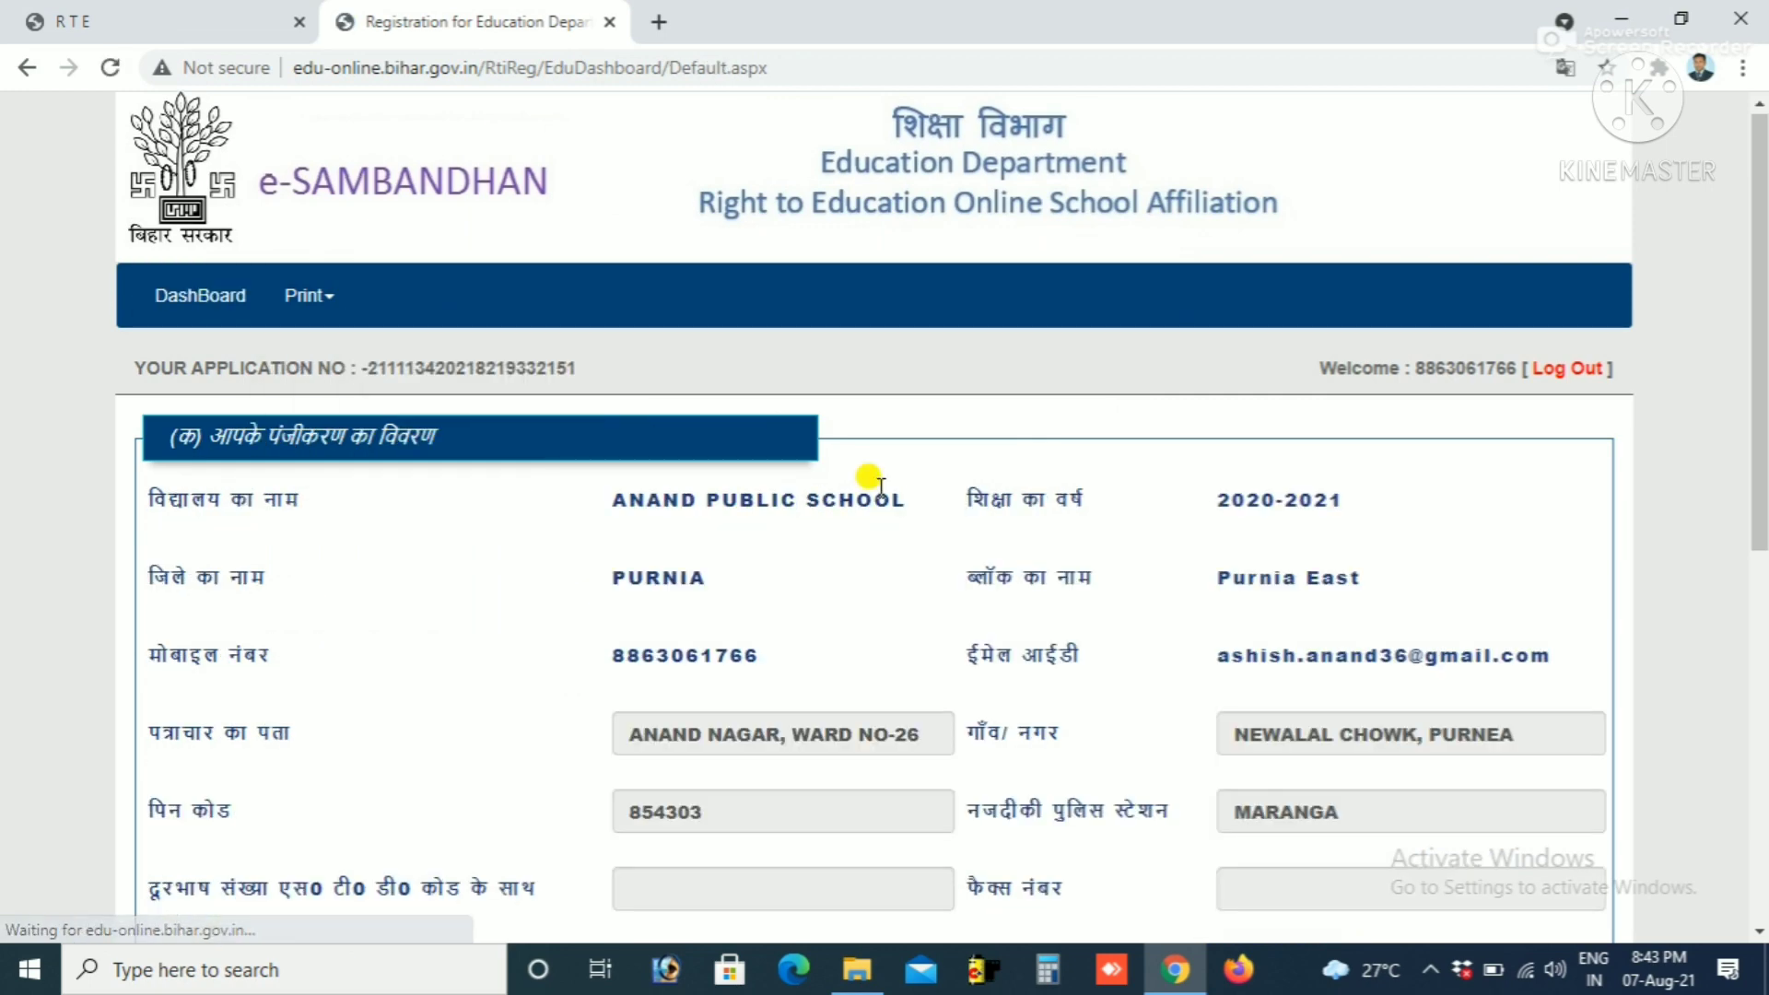
scroll(861, 482, "down", 7)
scroll(845, 560, "down", 1)
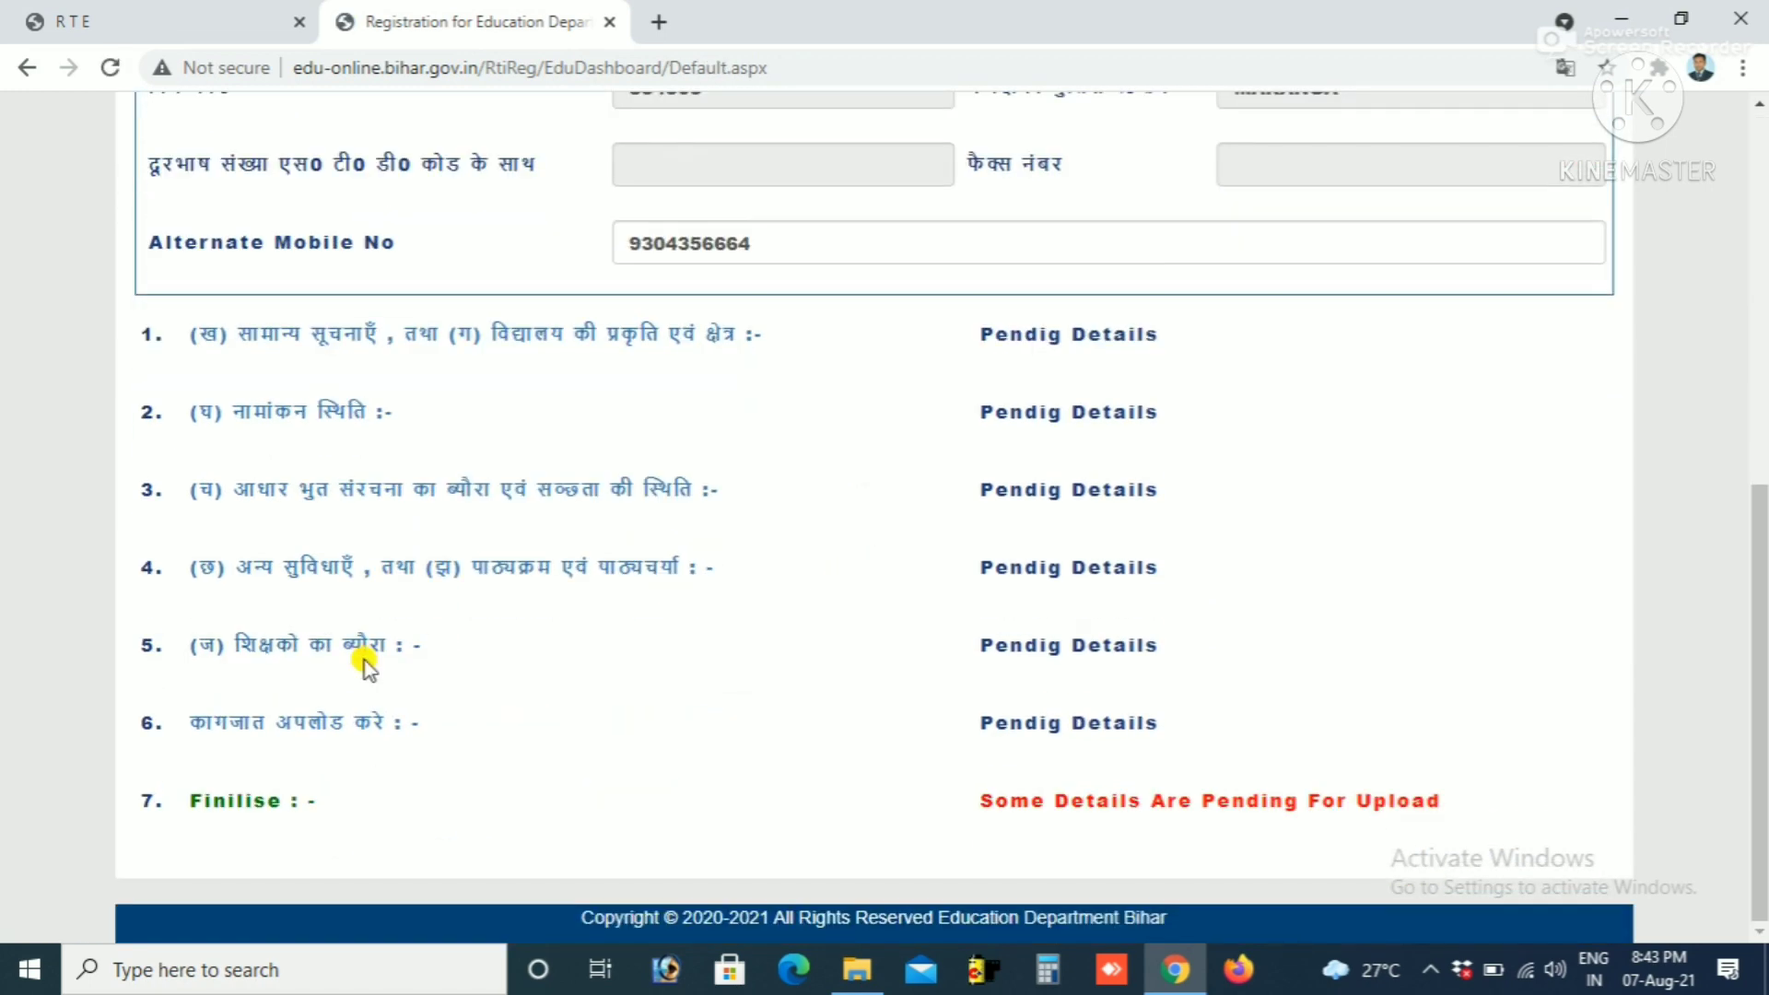
left_click(396, 653)
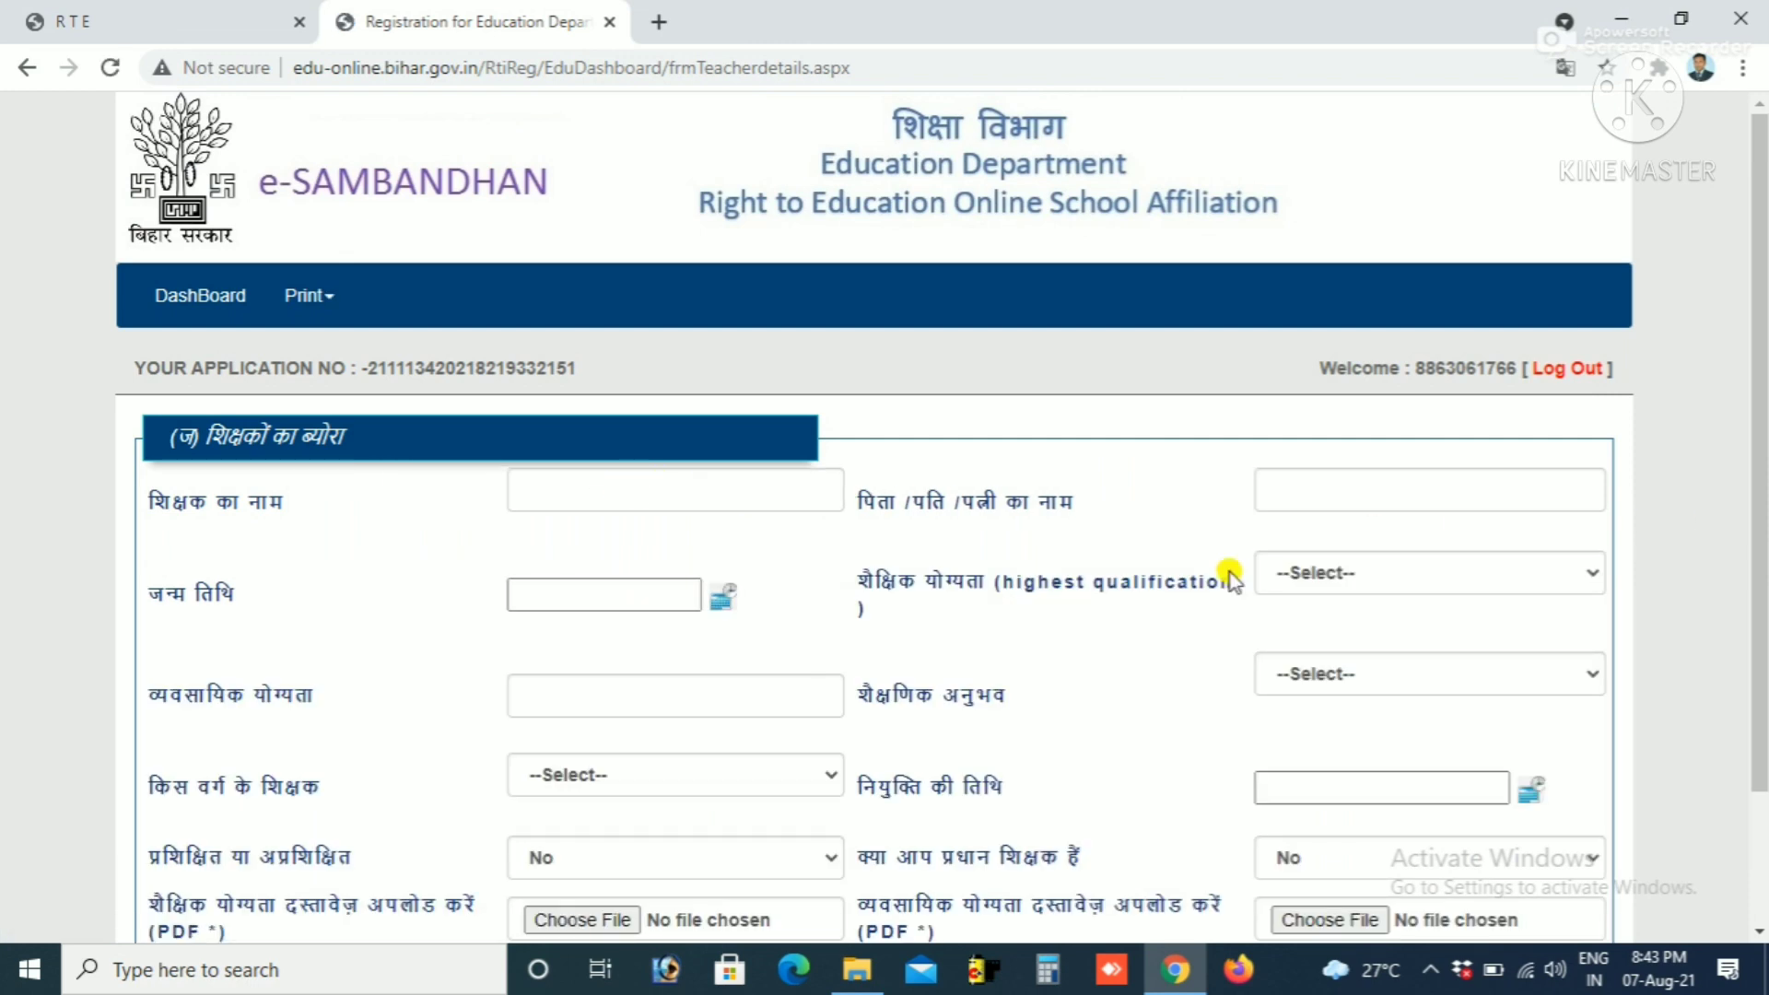
left_click(1285, 579)
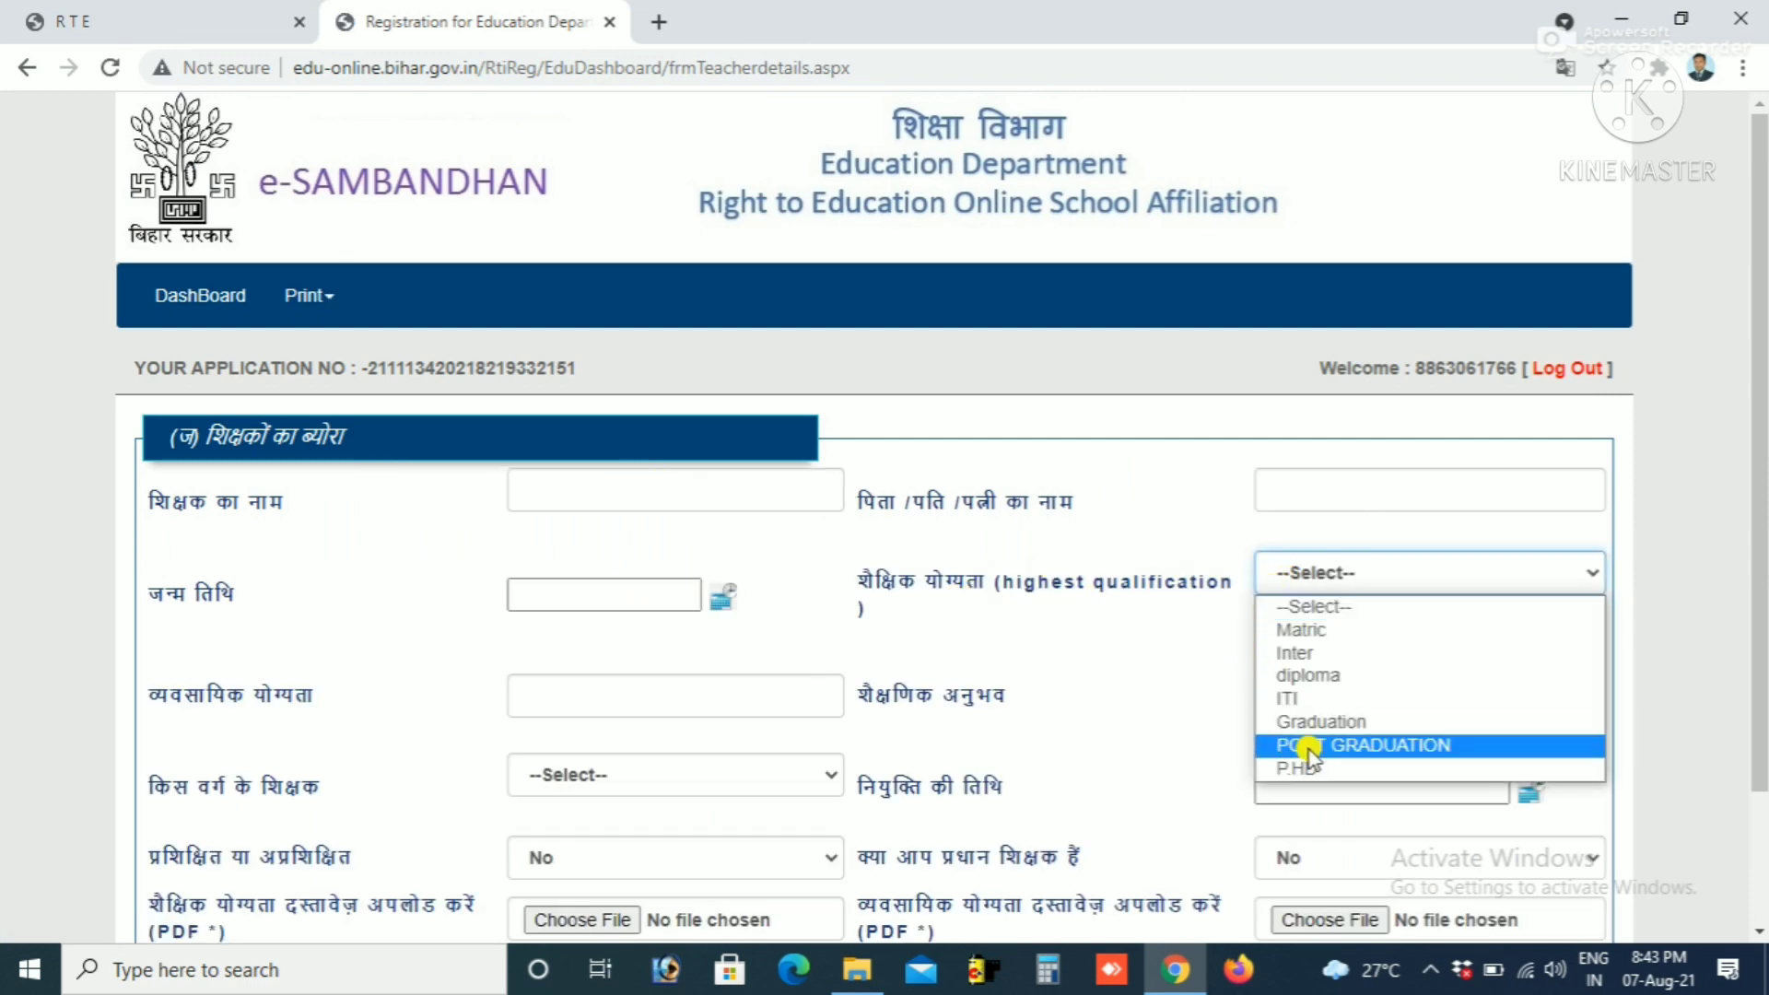
left_click(721, 609)
left_click(809, 599)
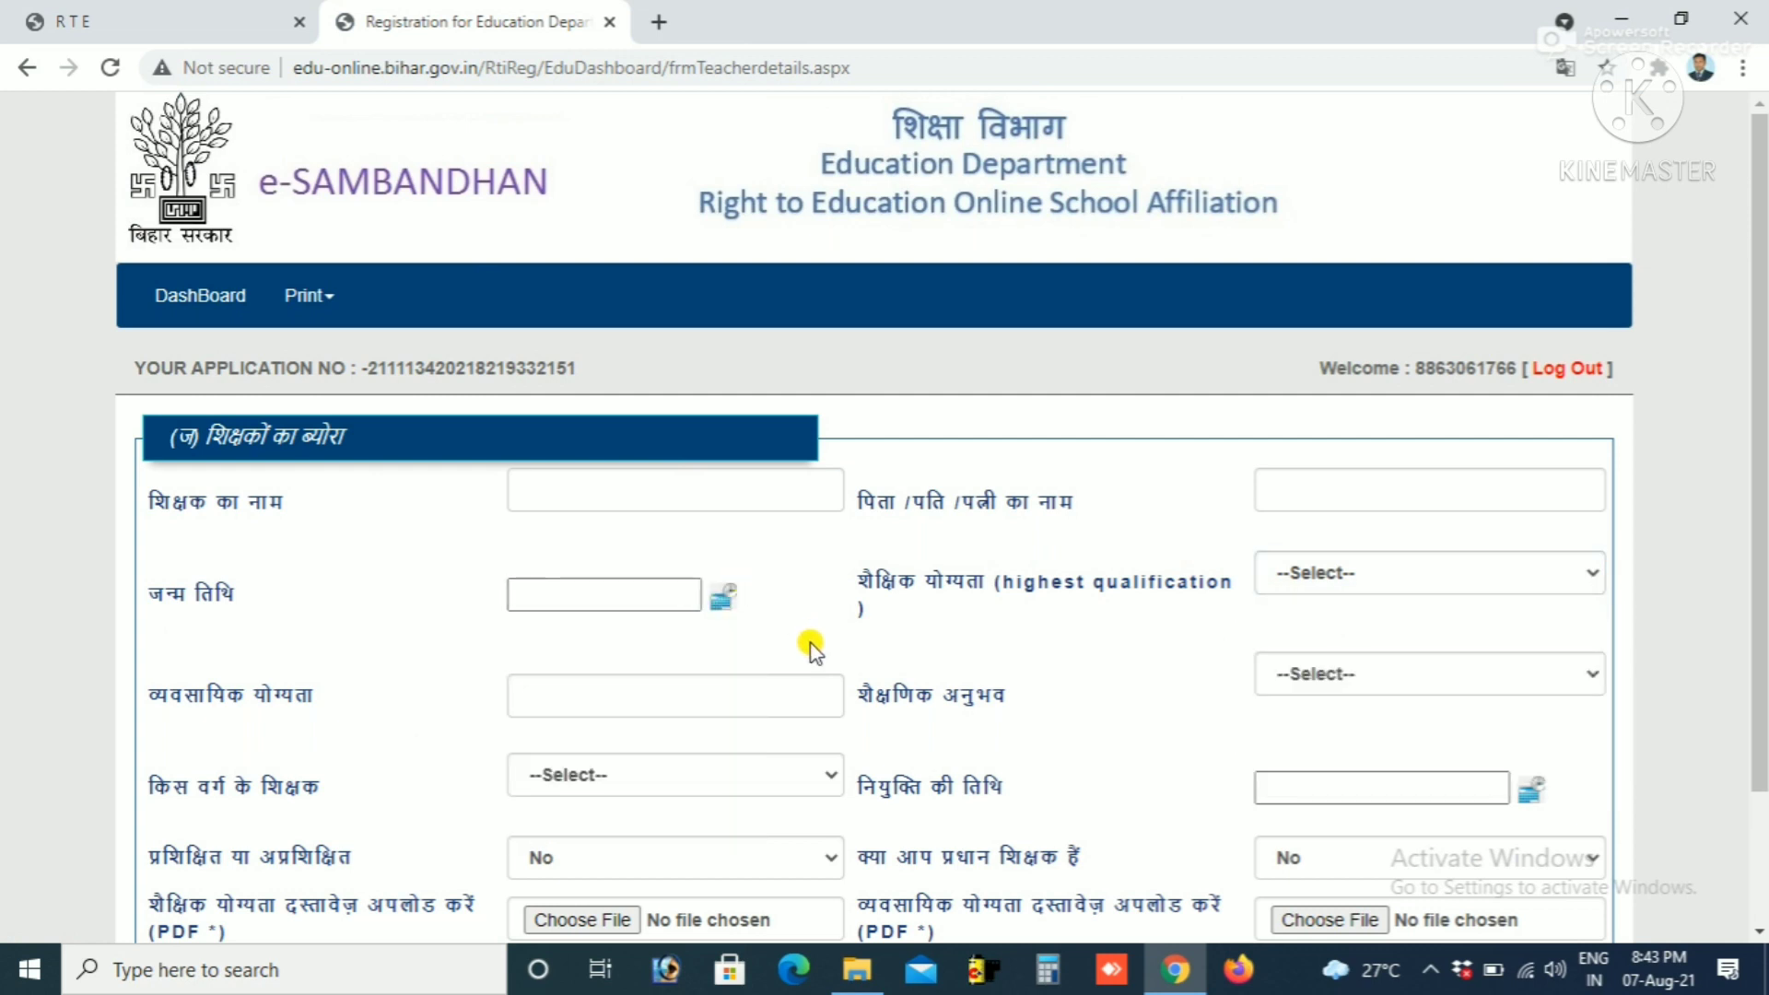
left_click(1317, 689)
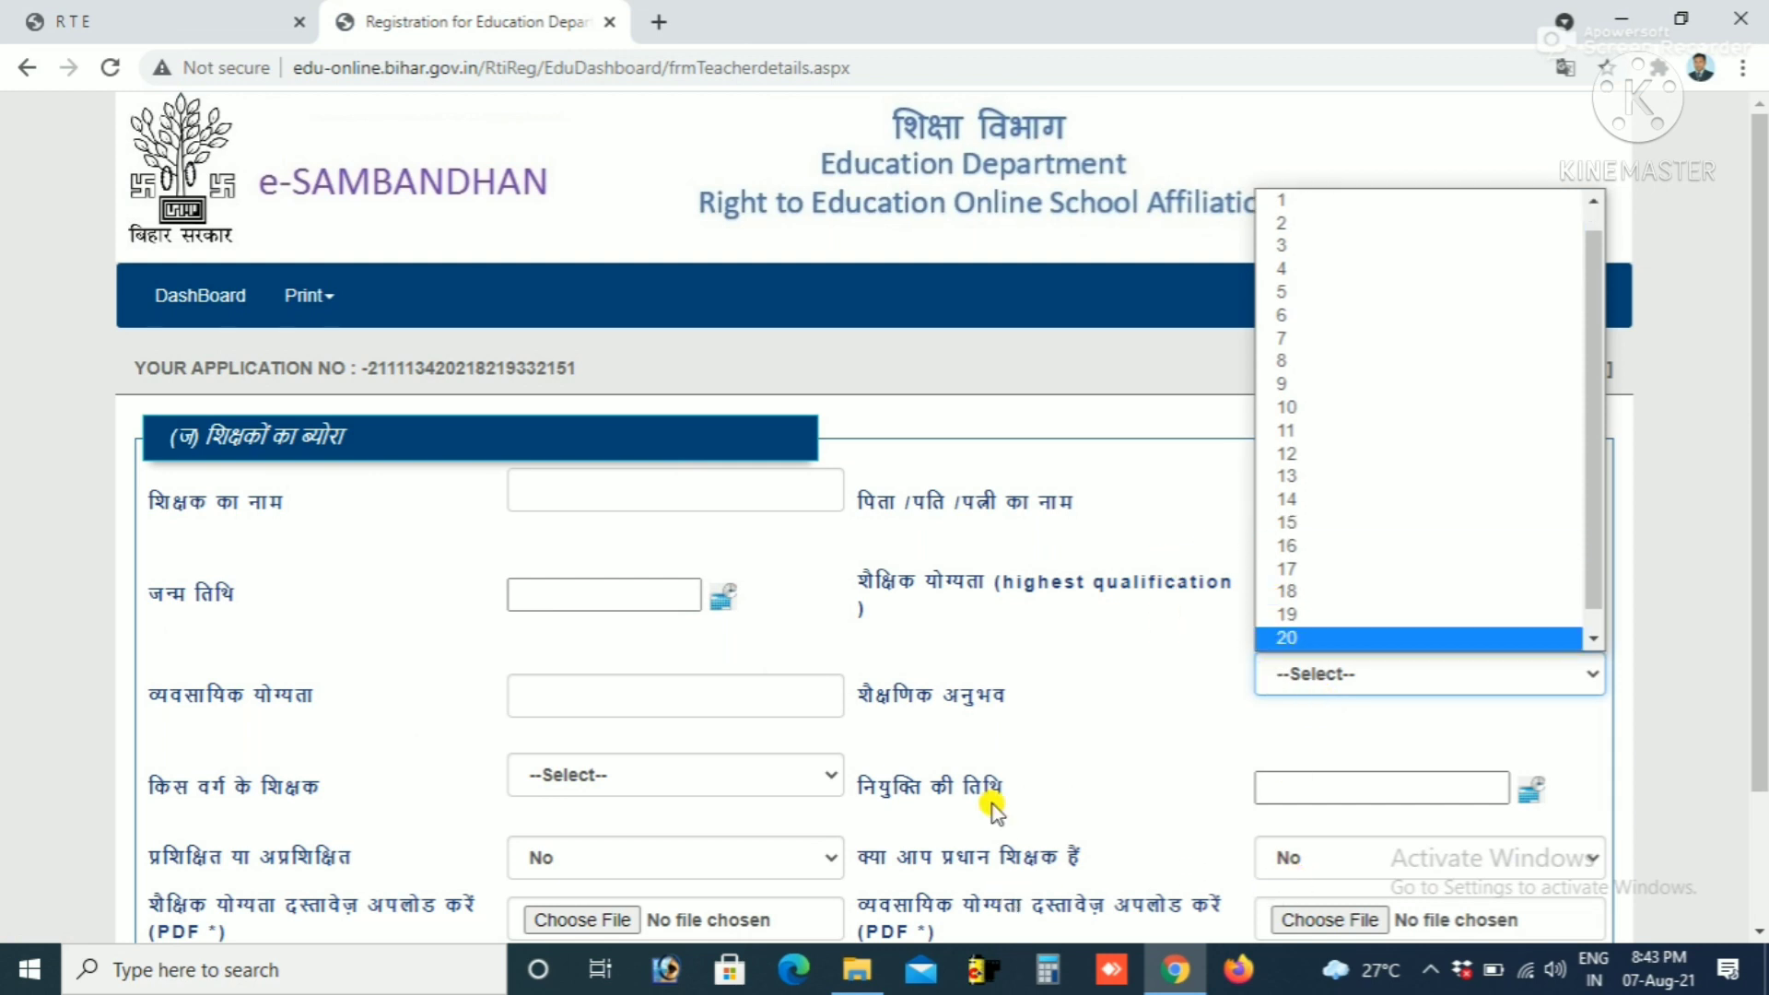
scroll(1023, 728, "down", 2)
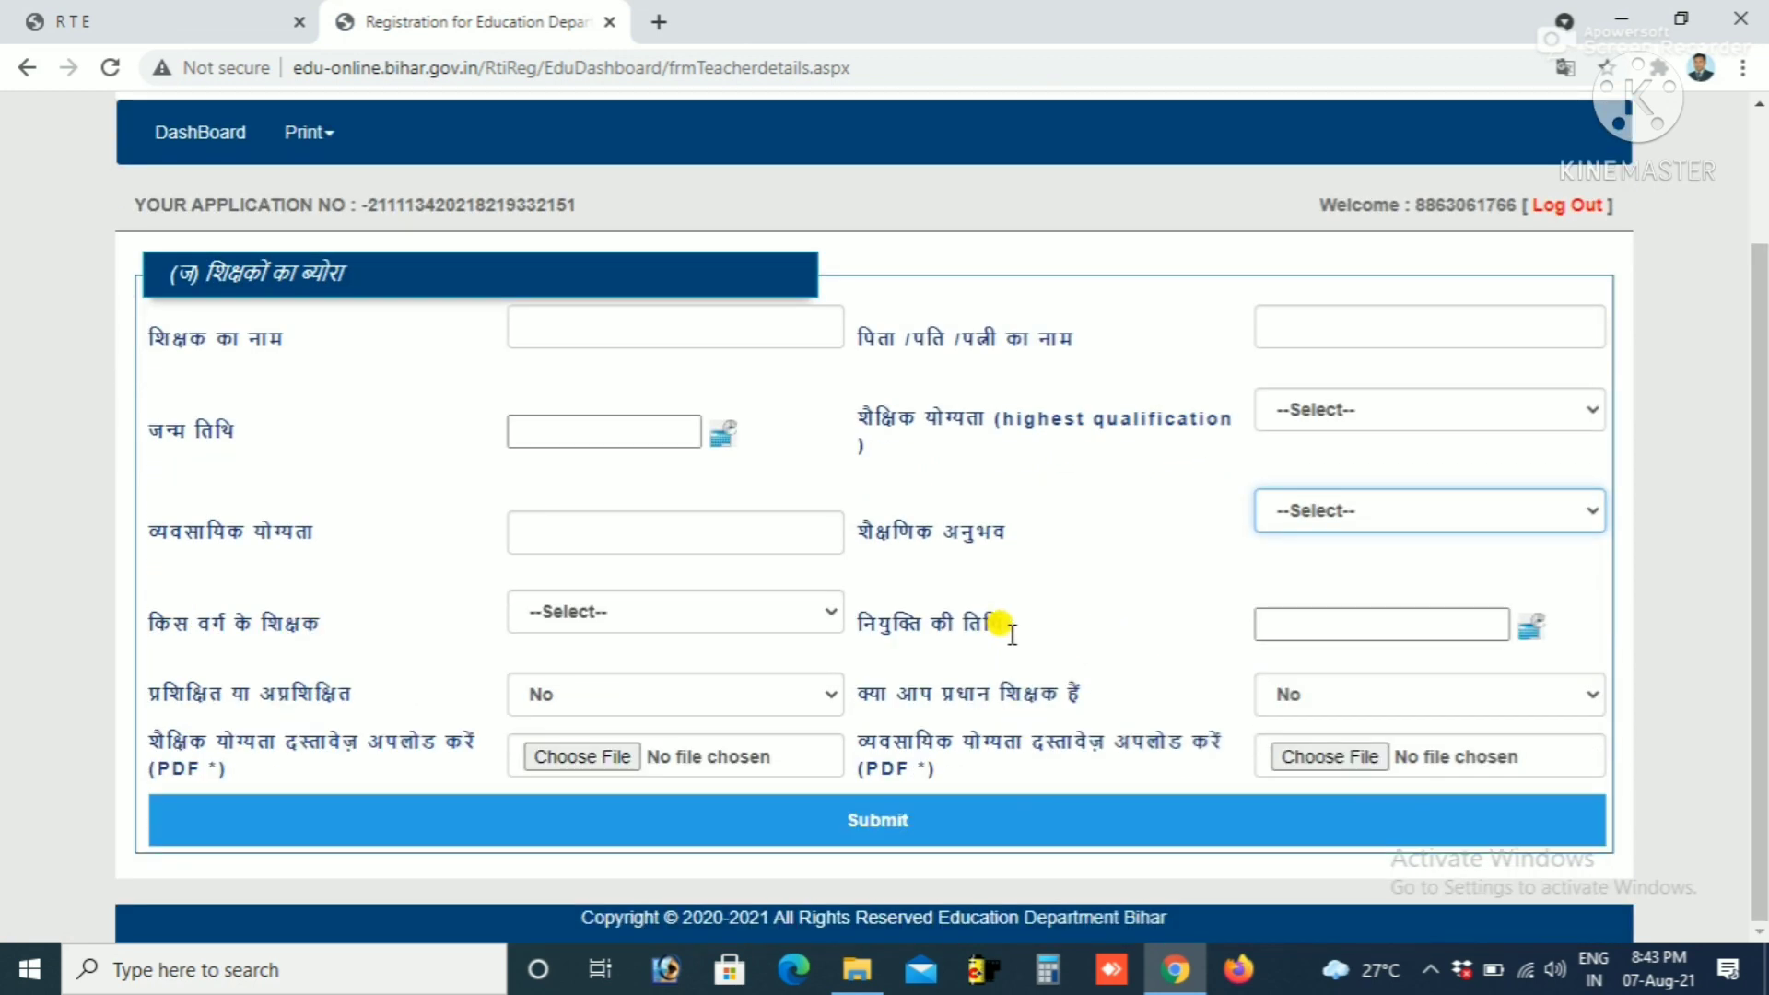
left_click(1535, 632)
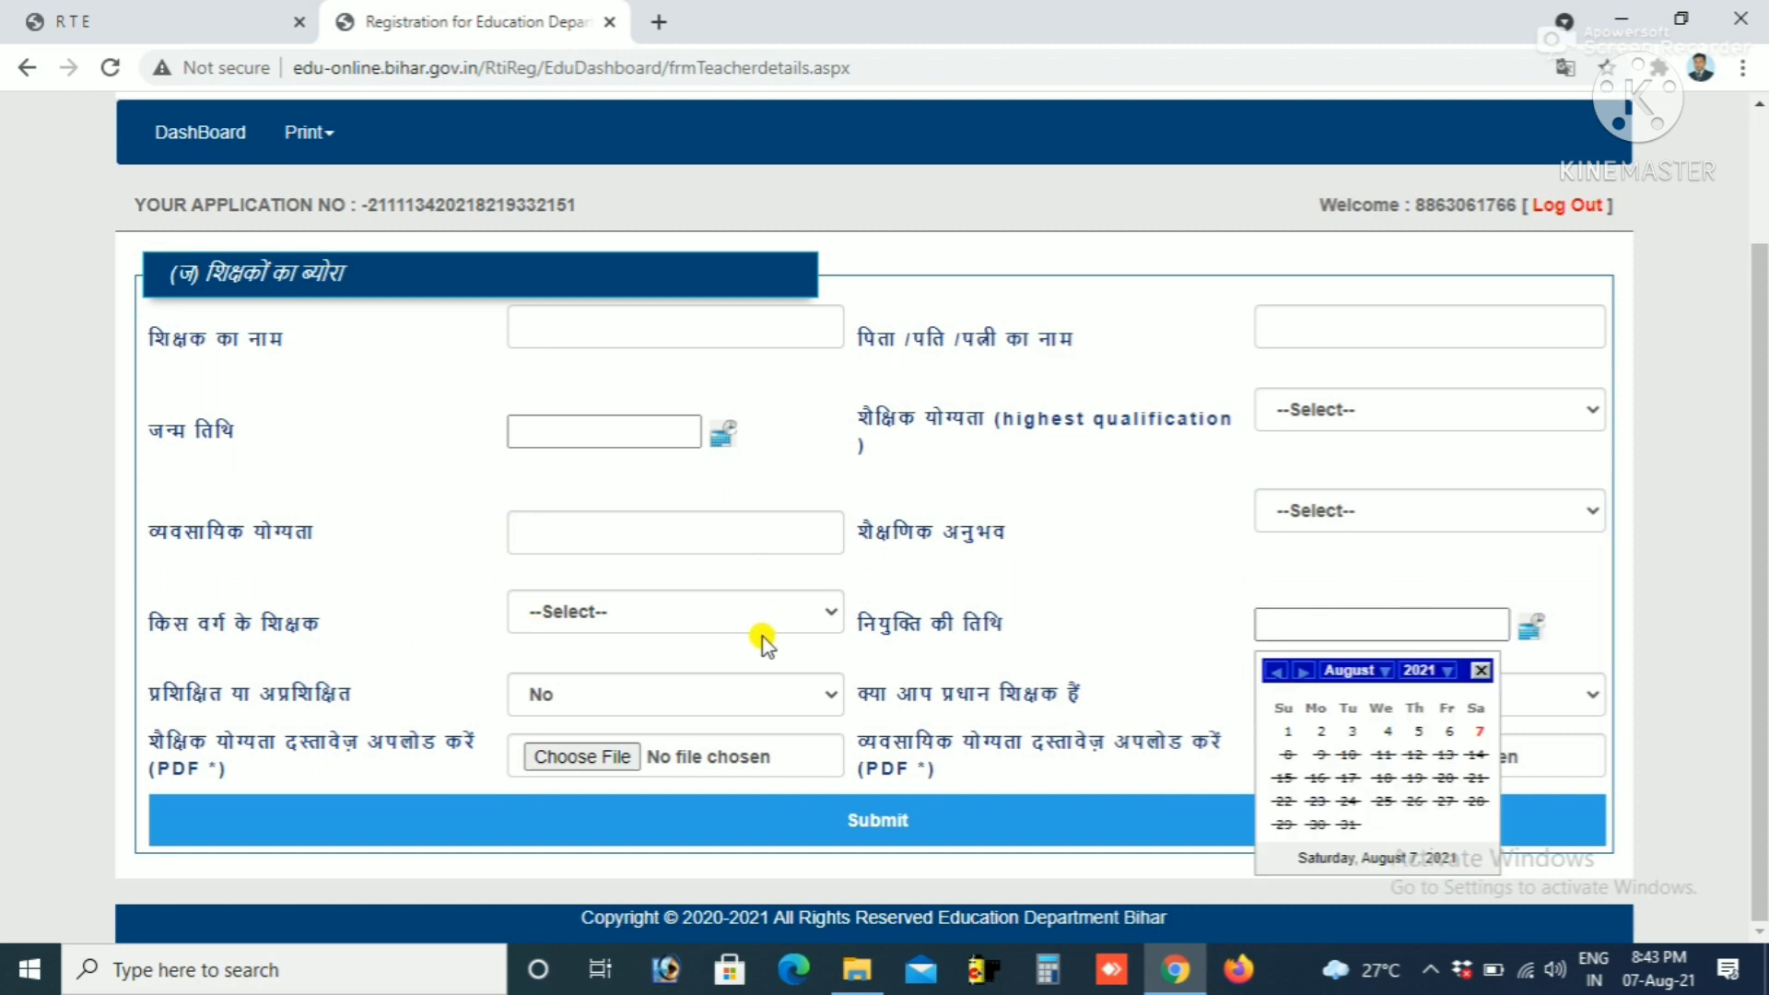
Step: Check the class-range, head-teacher and trained-teacher answers, submit, and dismiss the missing-fields alert
left_click(760, 612)
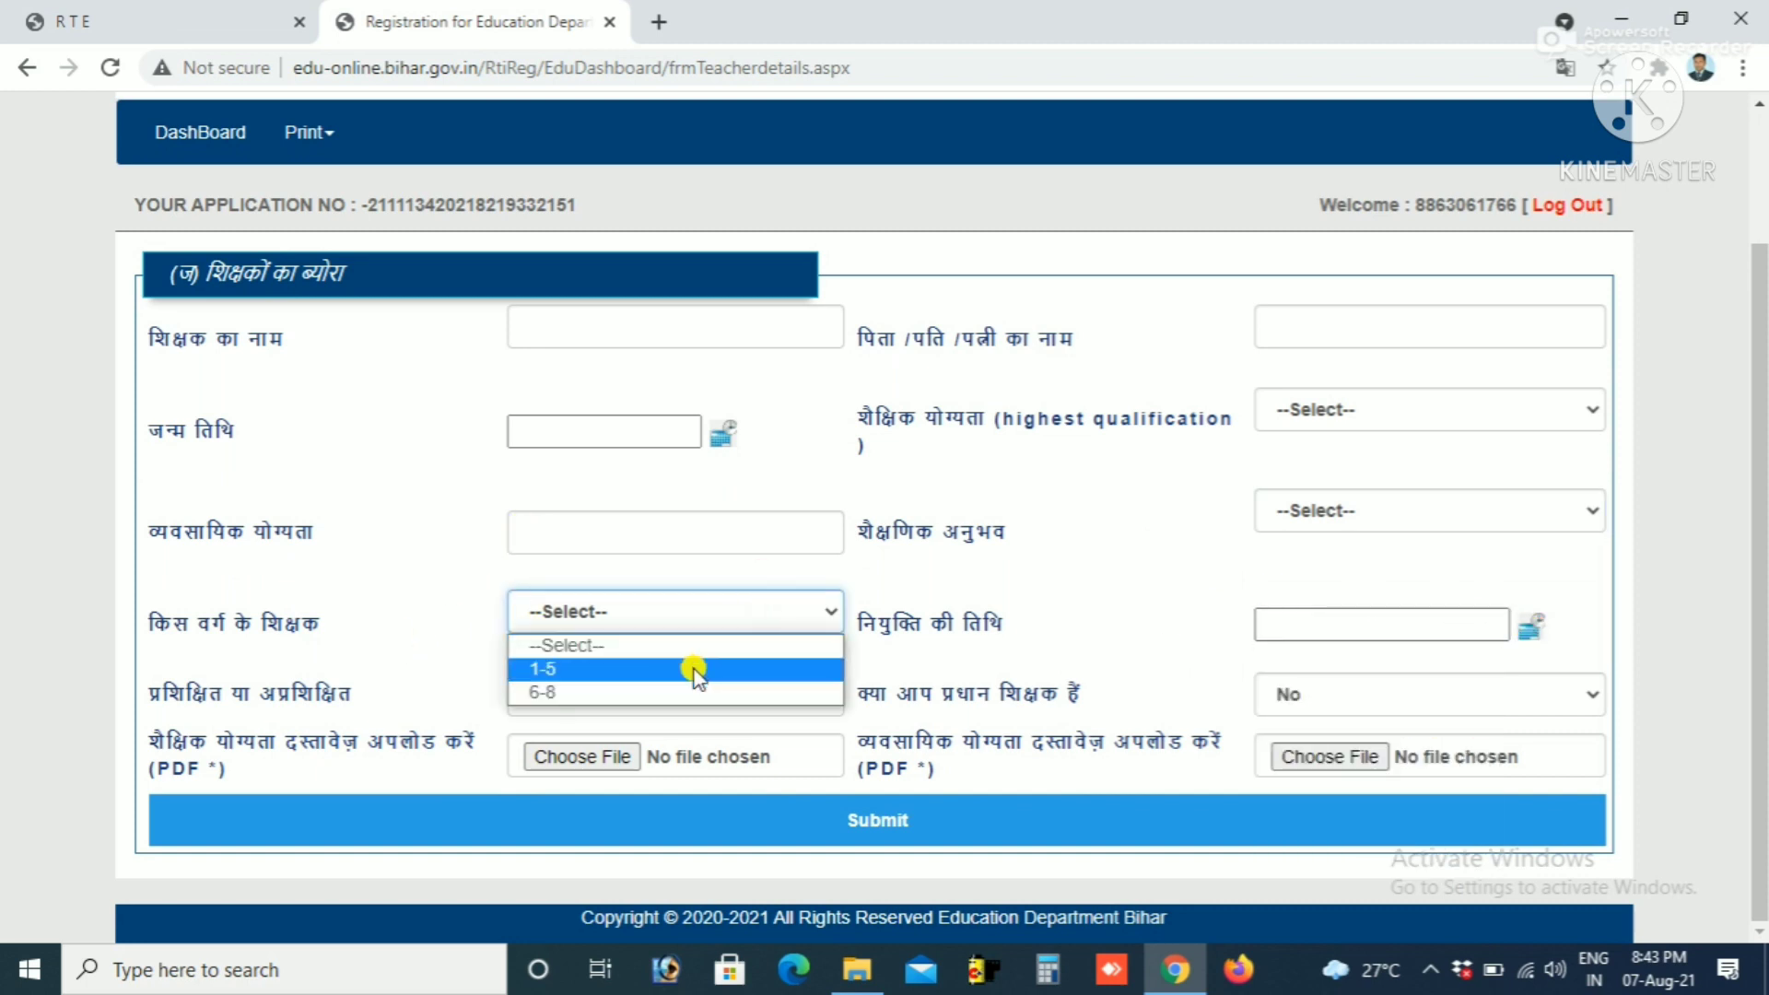
left_click(1110, 683)
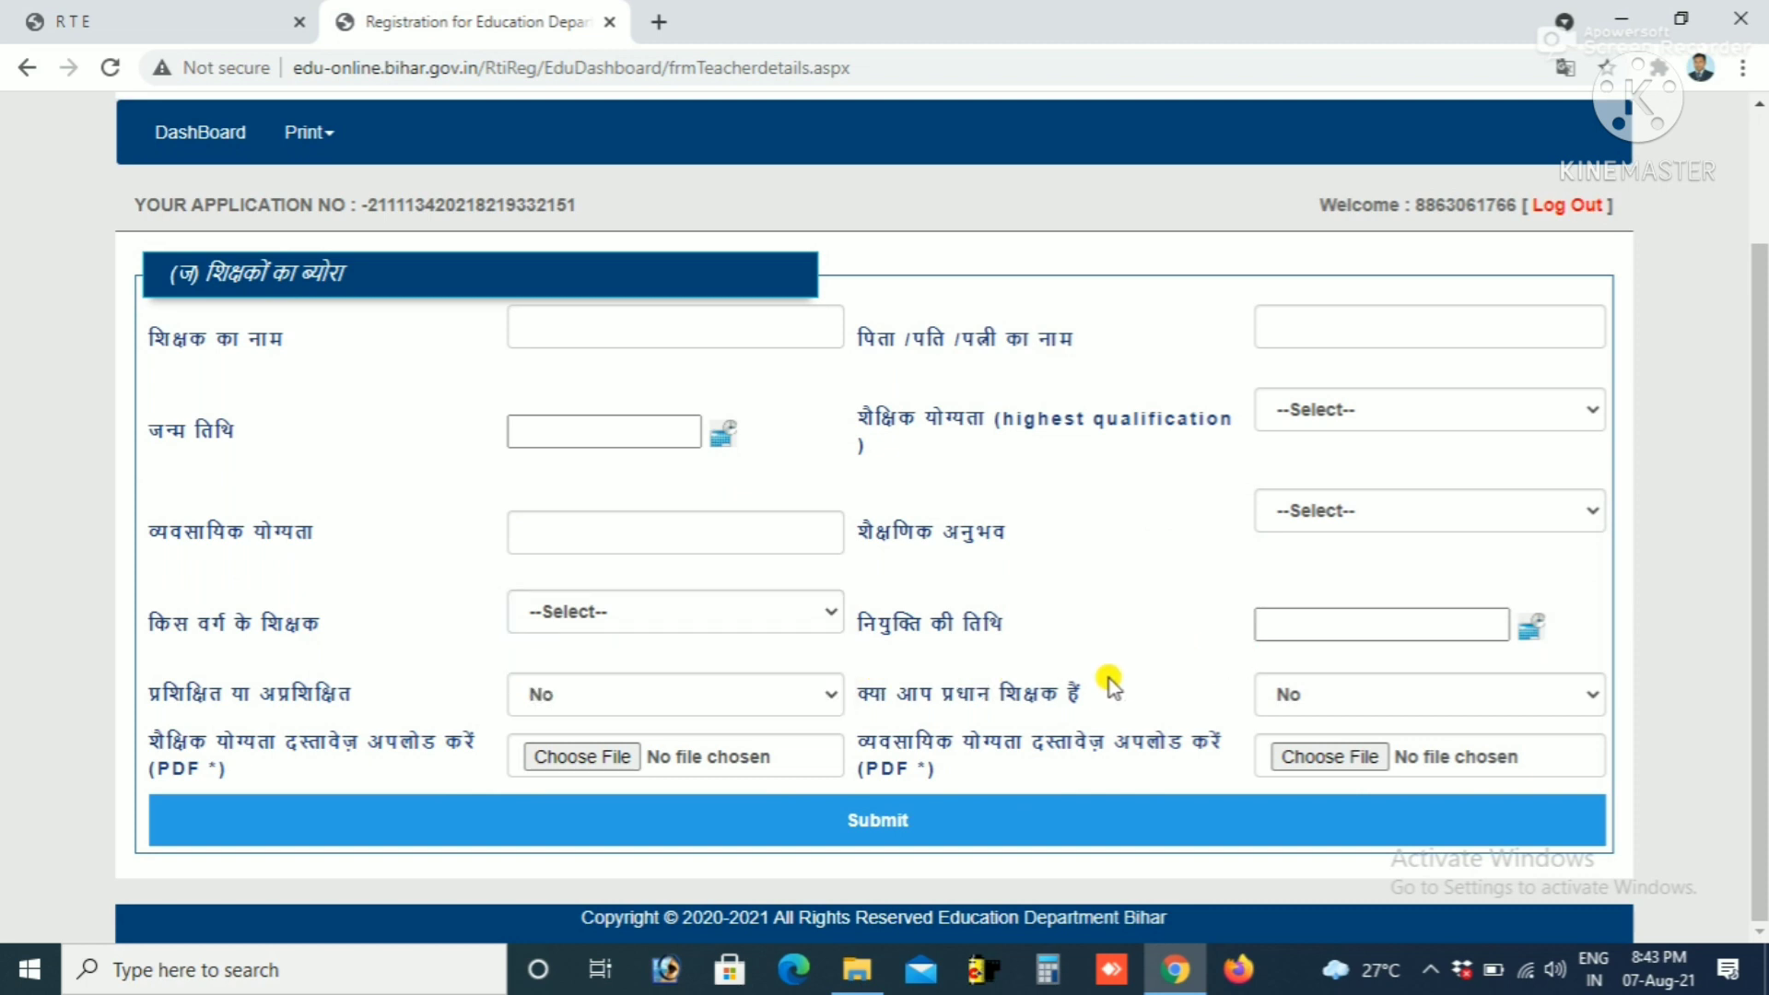
left_click(1334, 700)
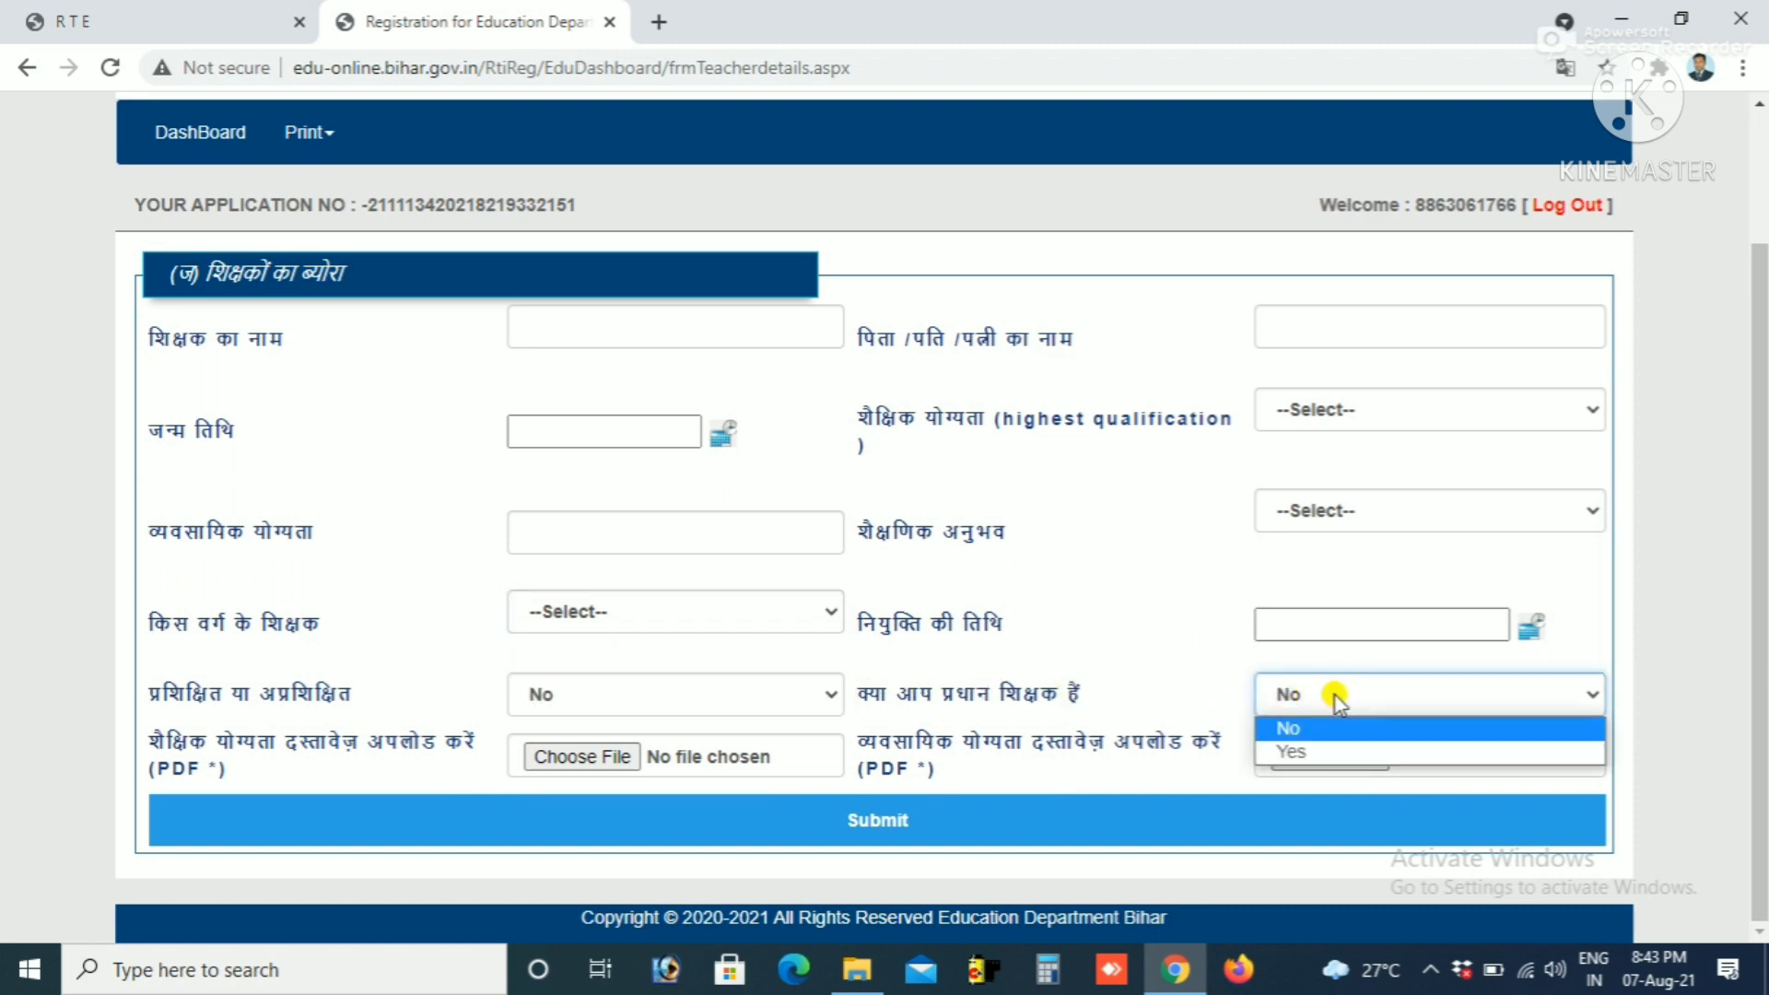
left_click(597, 700)
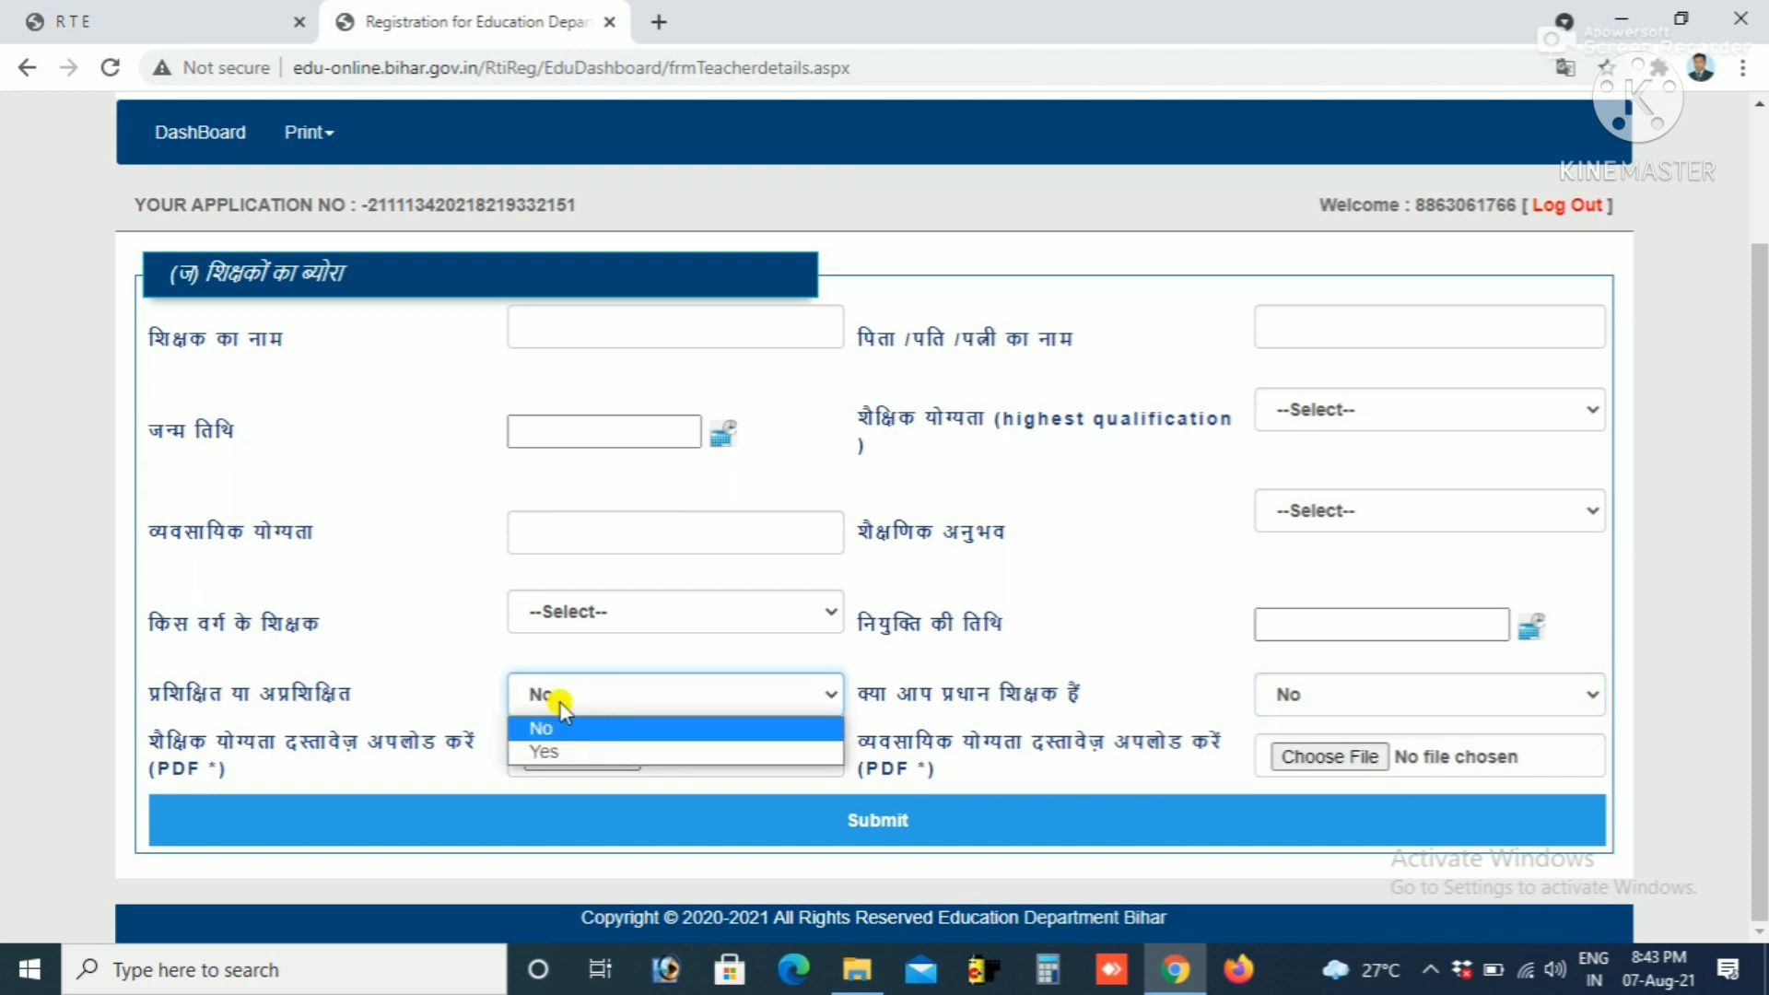
left_click(499, 540)
left_click(509, 530)
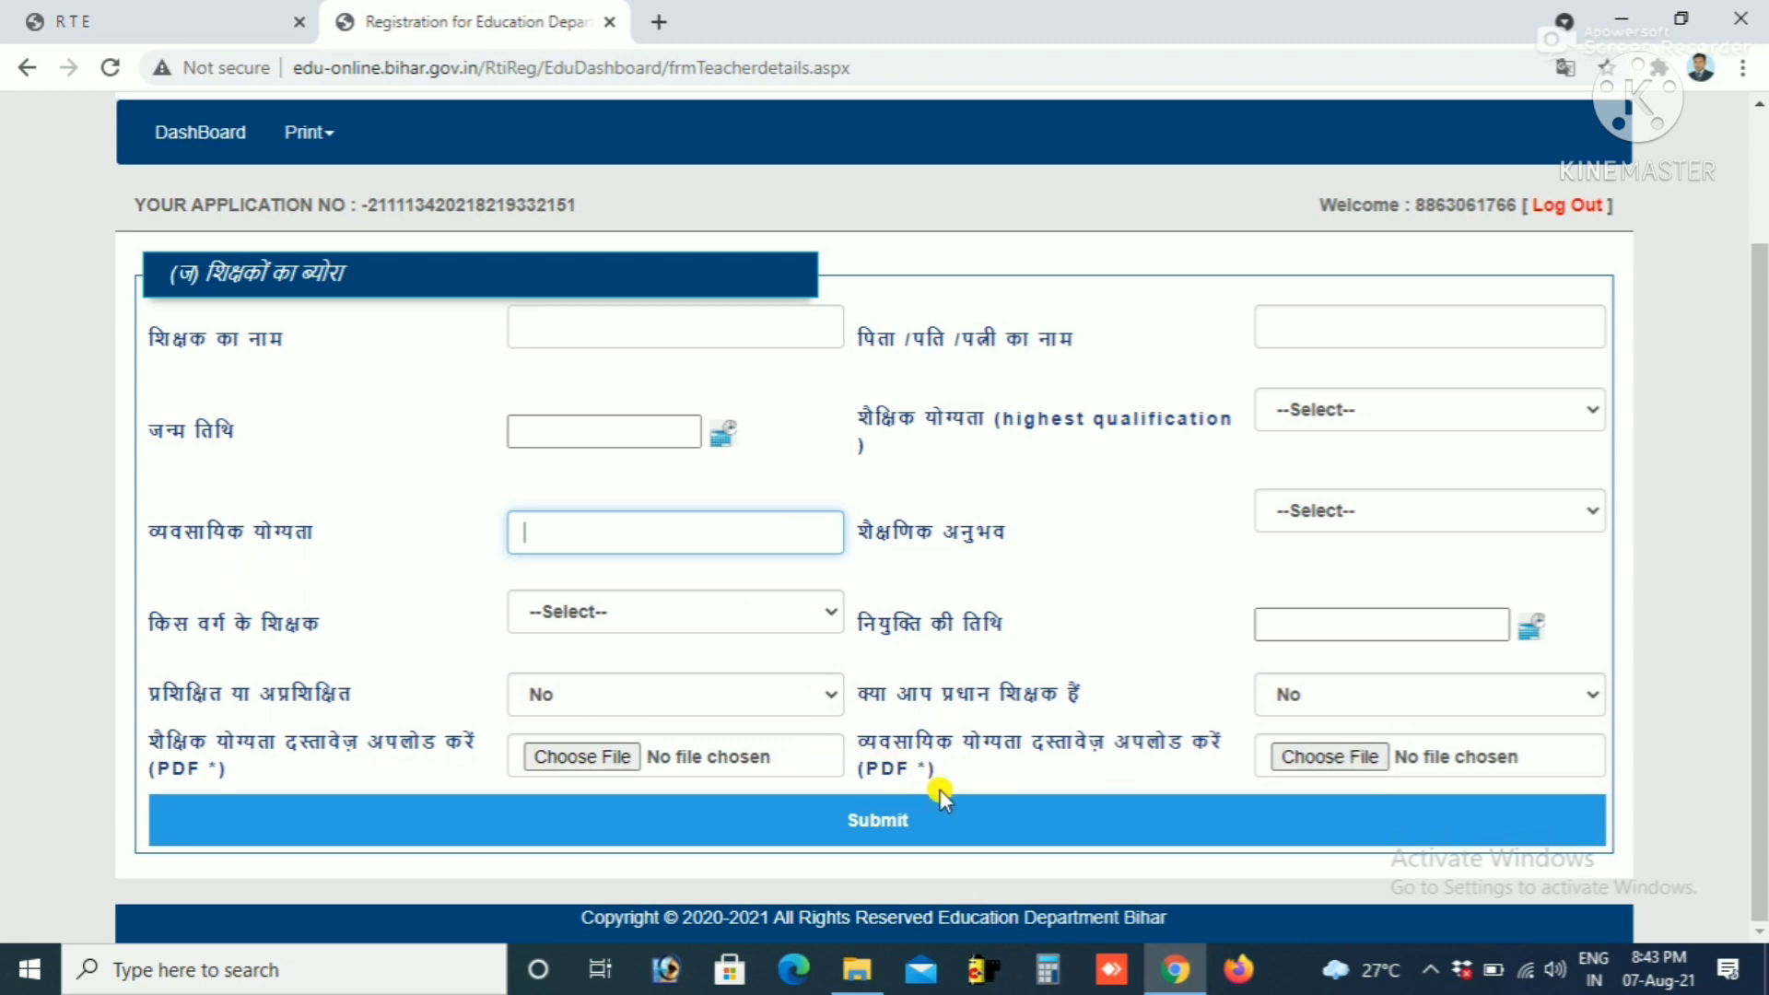
left_click(885, 827)
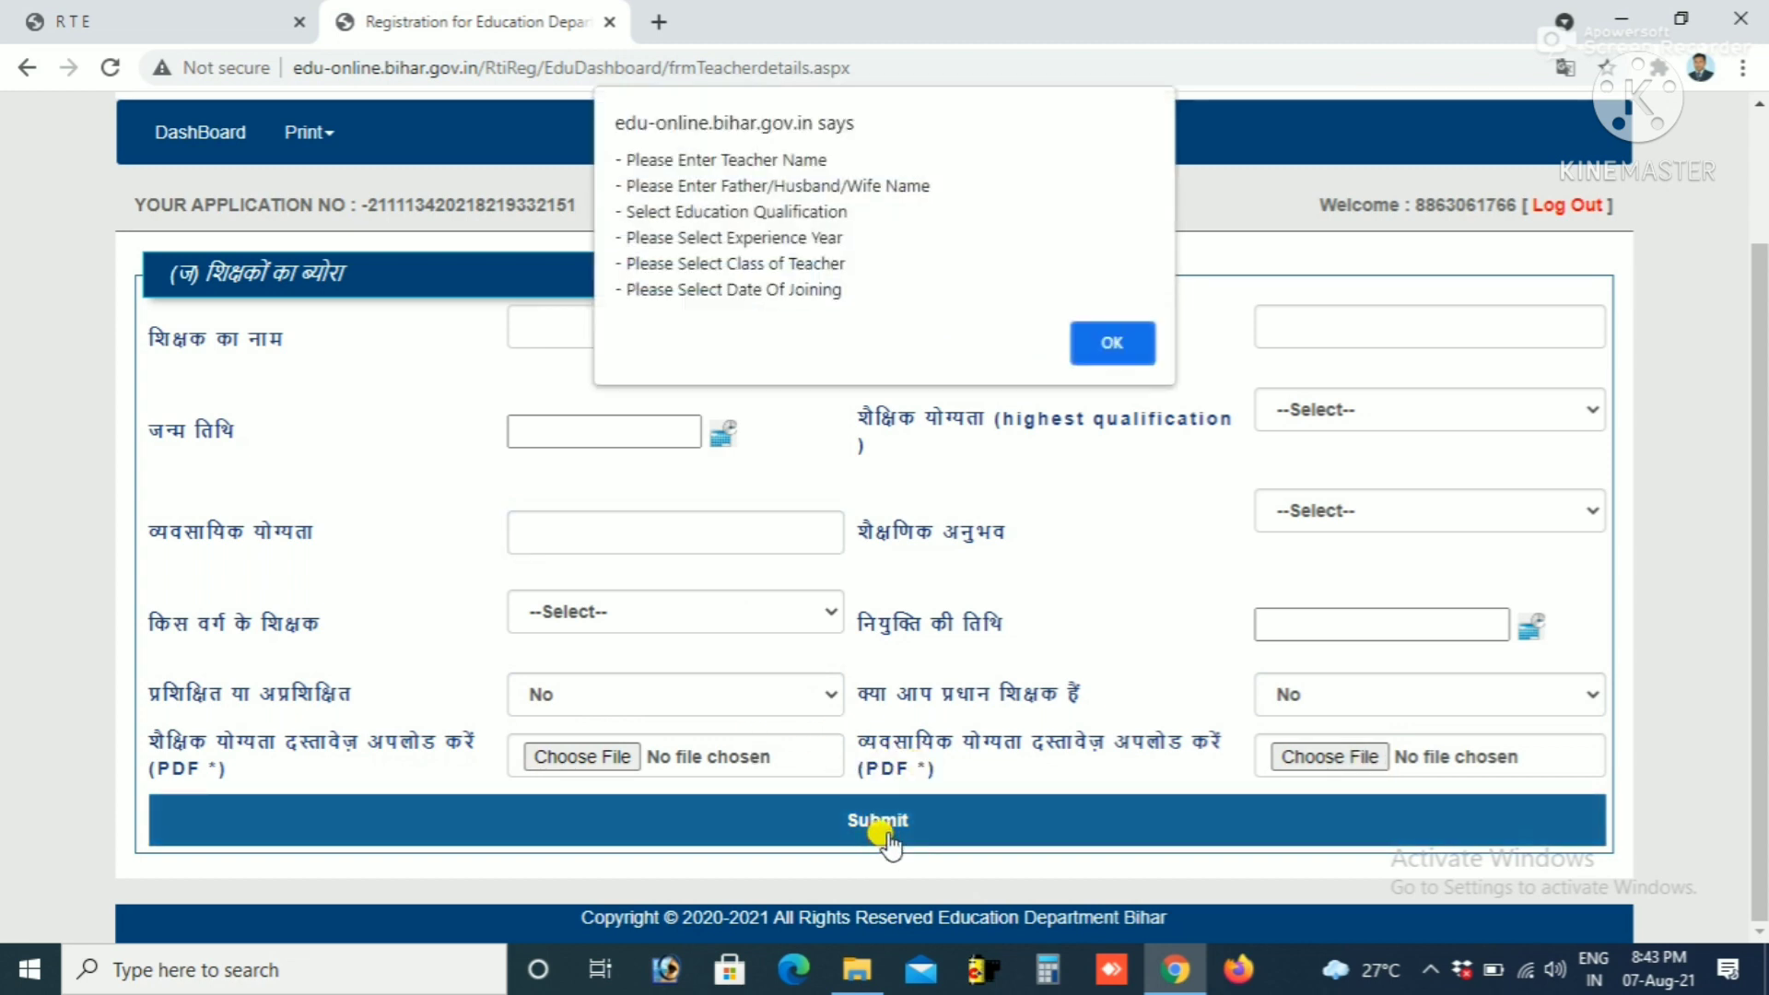
left_click(1096, 339)
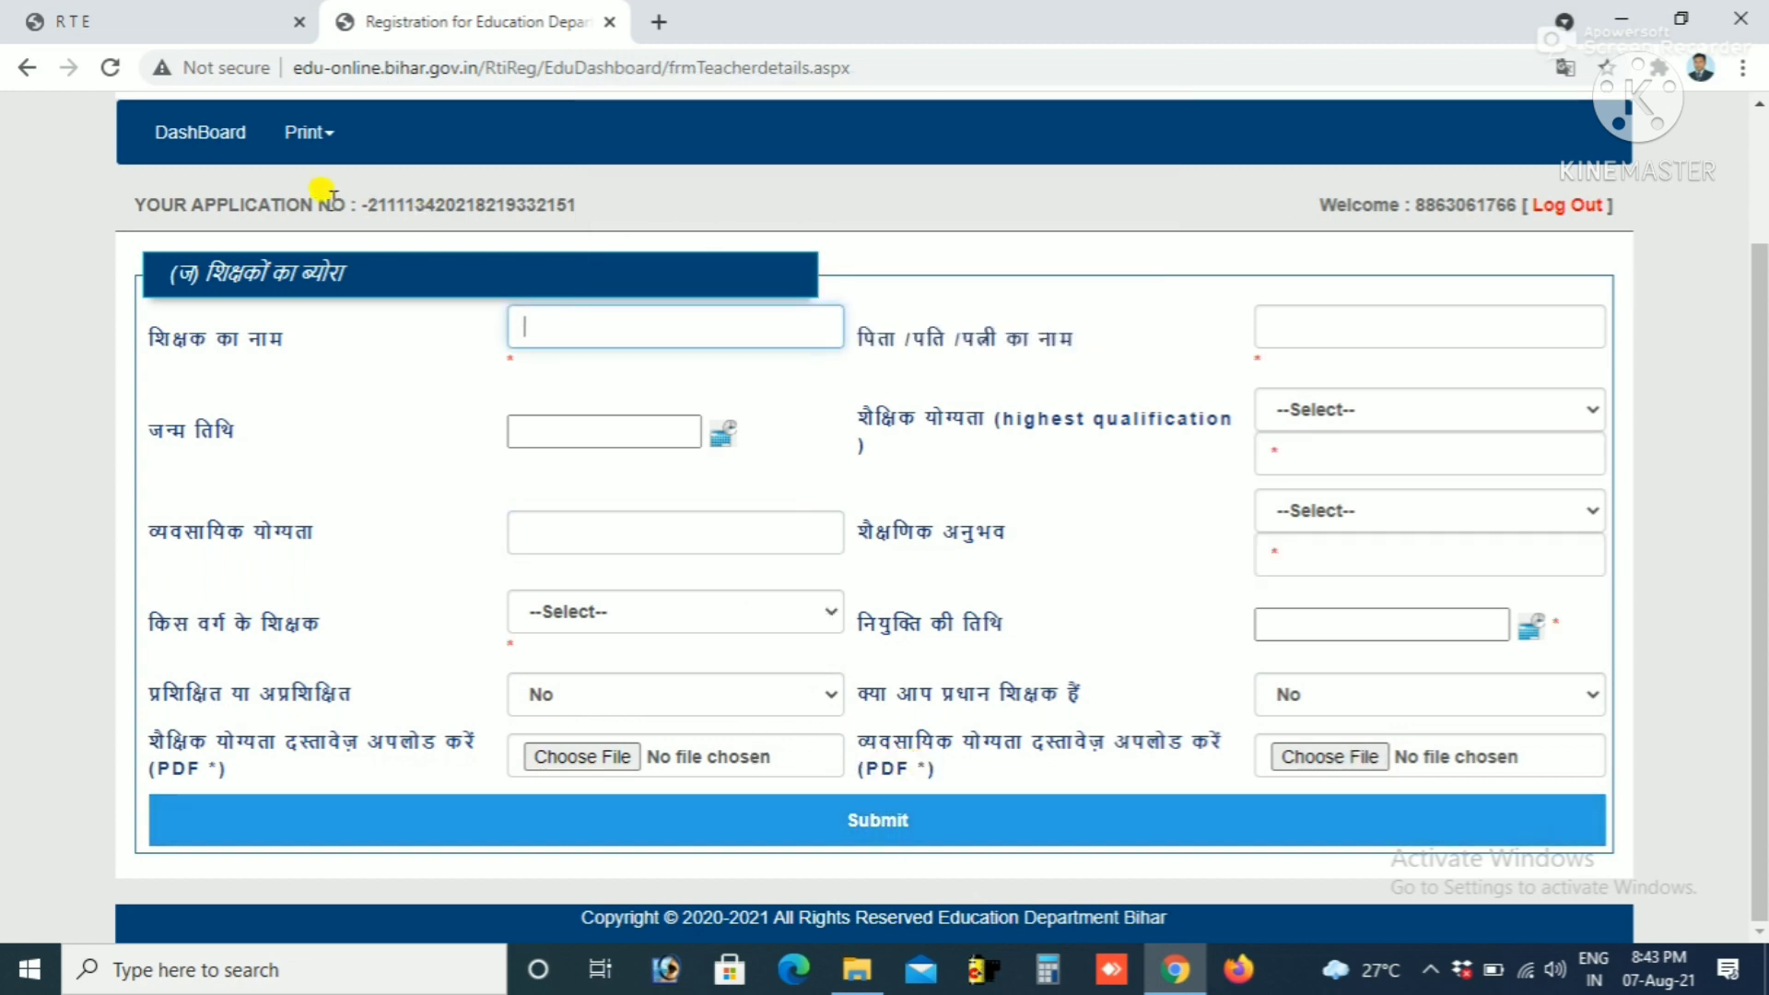
Step: Go back to the dashboard and open the document upload page
left_click(199, 137)
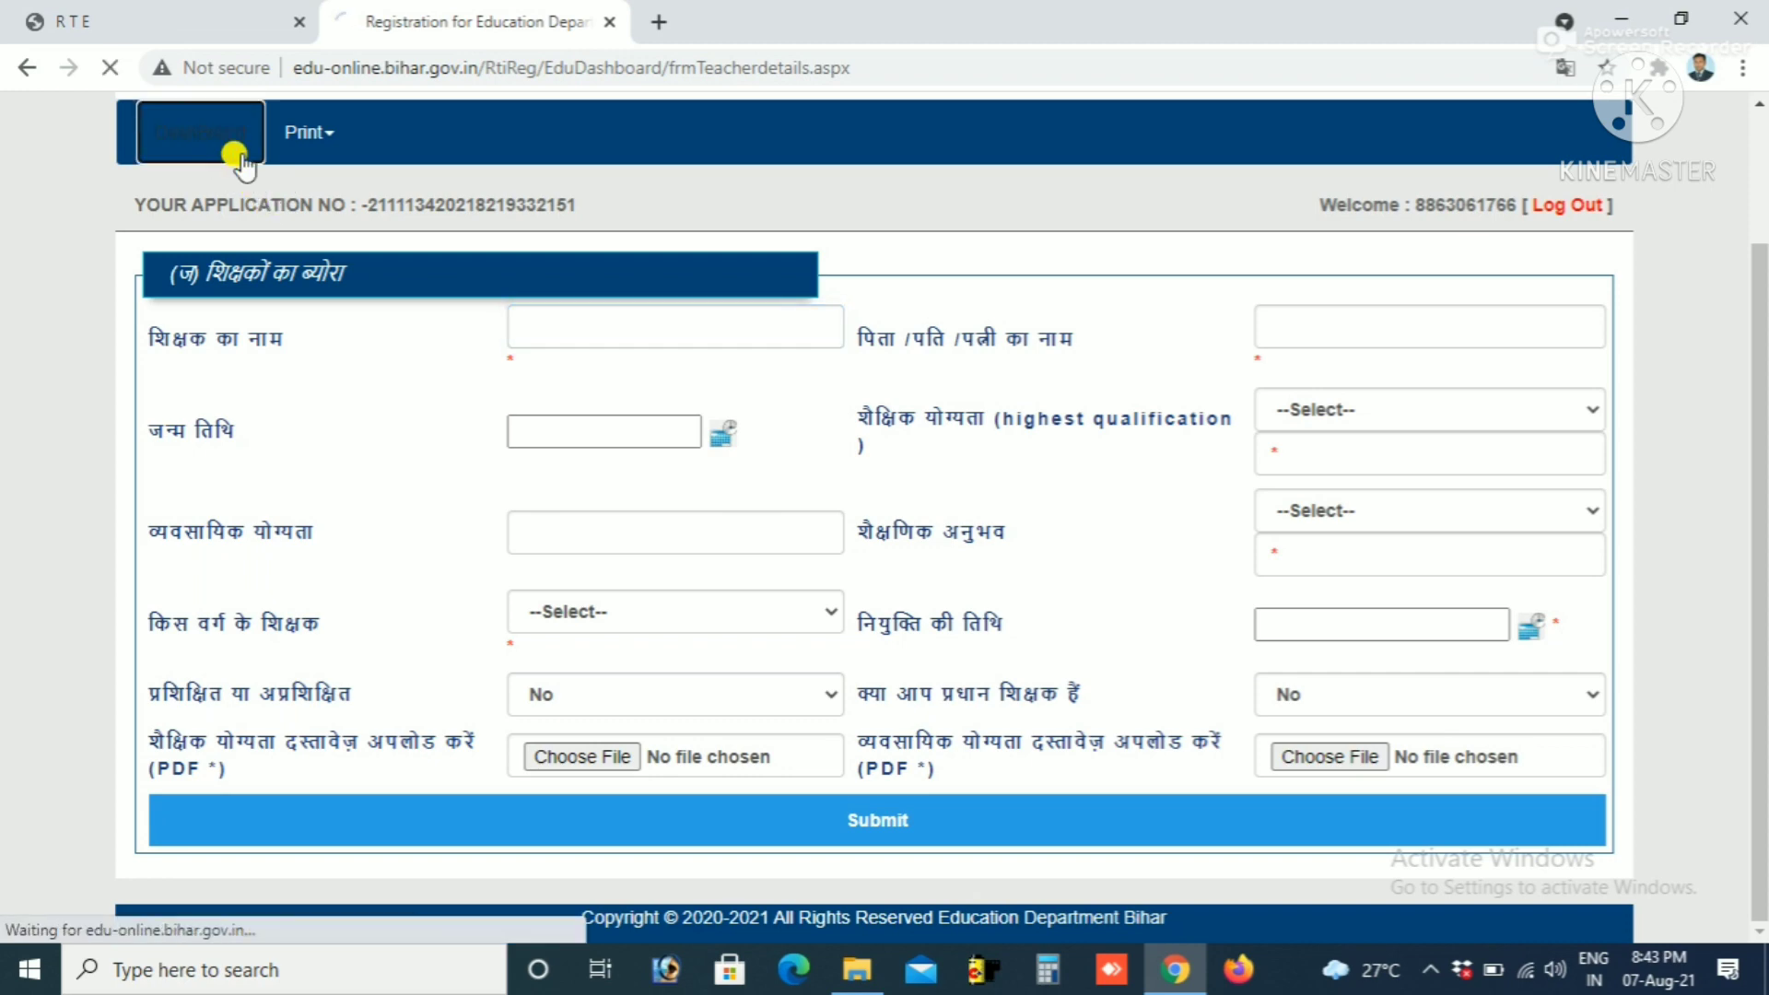
scroll(768, 552, "down", 8)
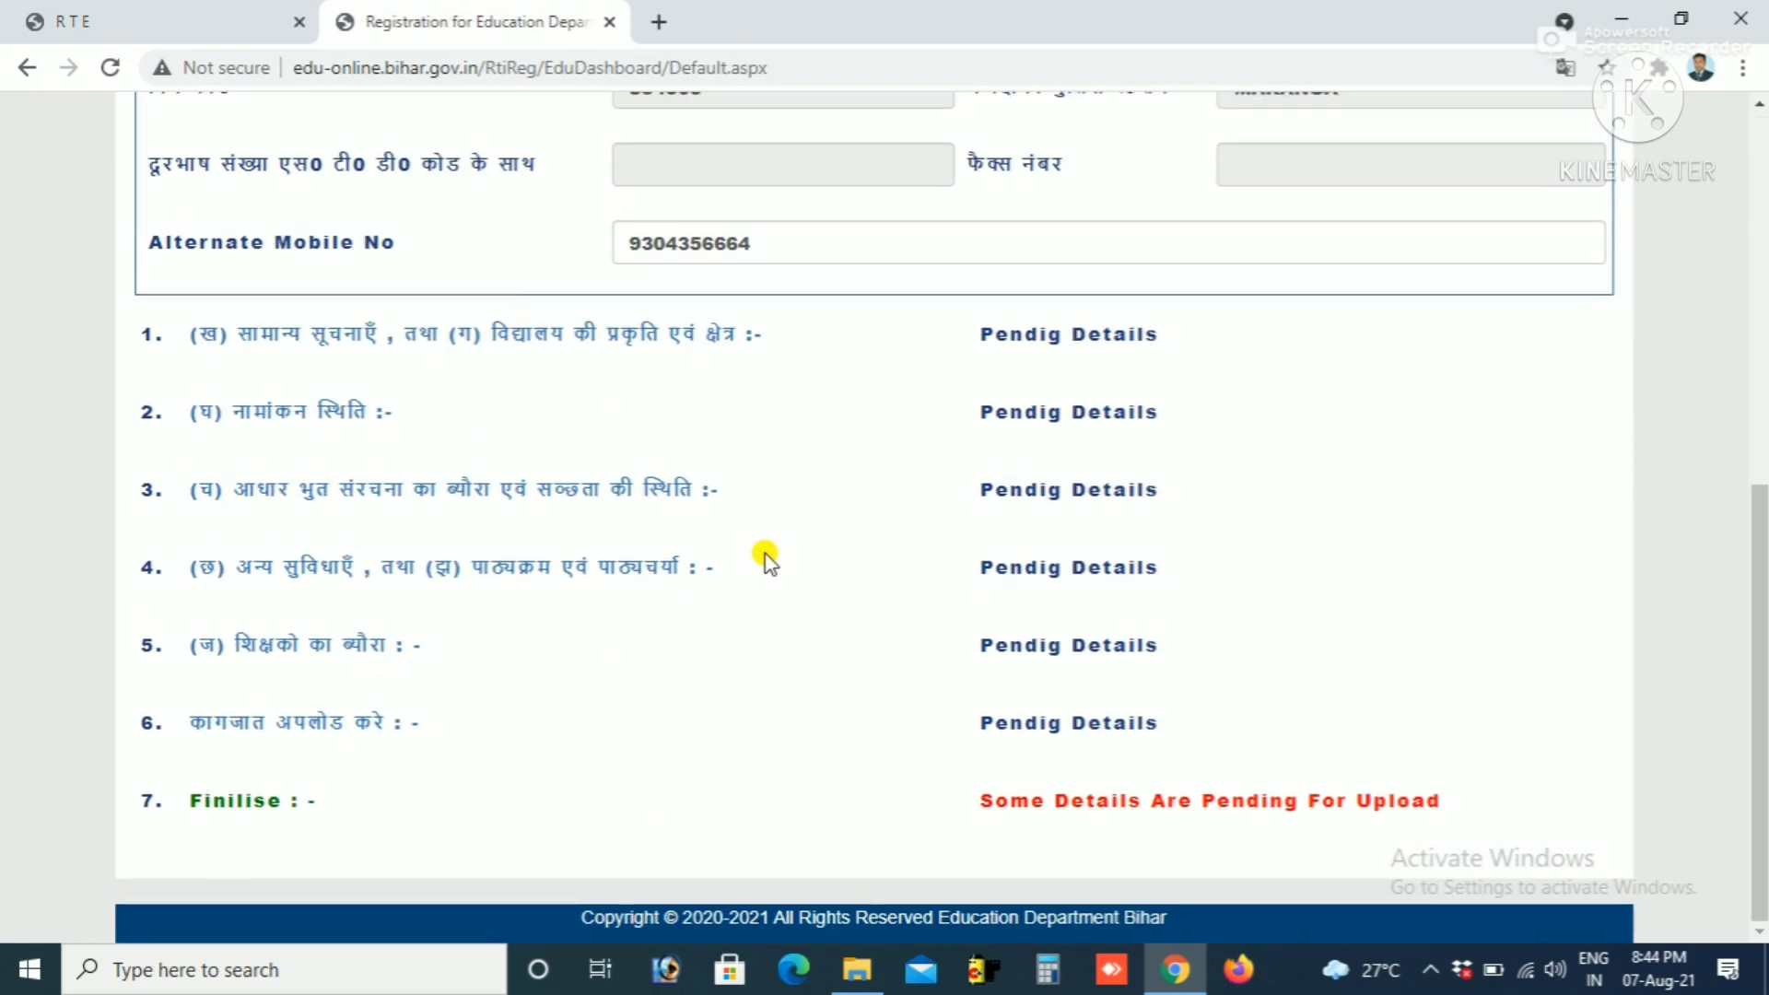
left_click(367, 726)
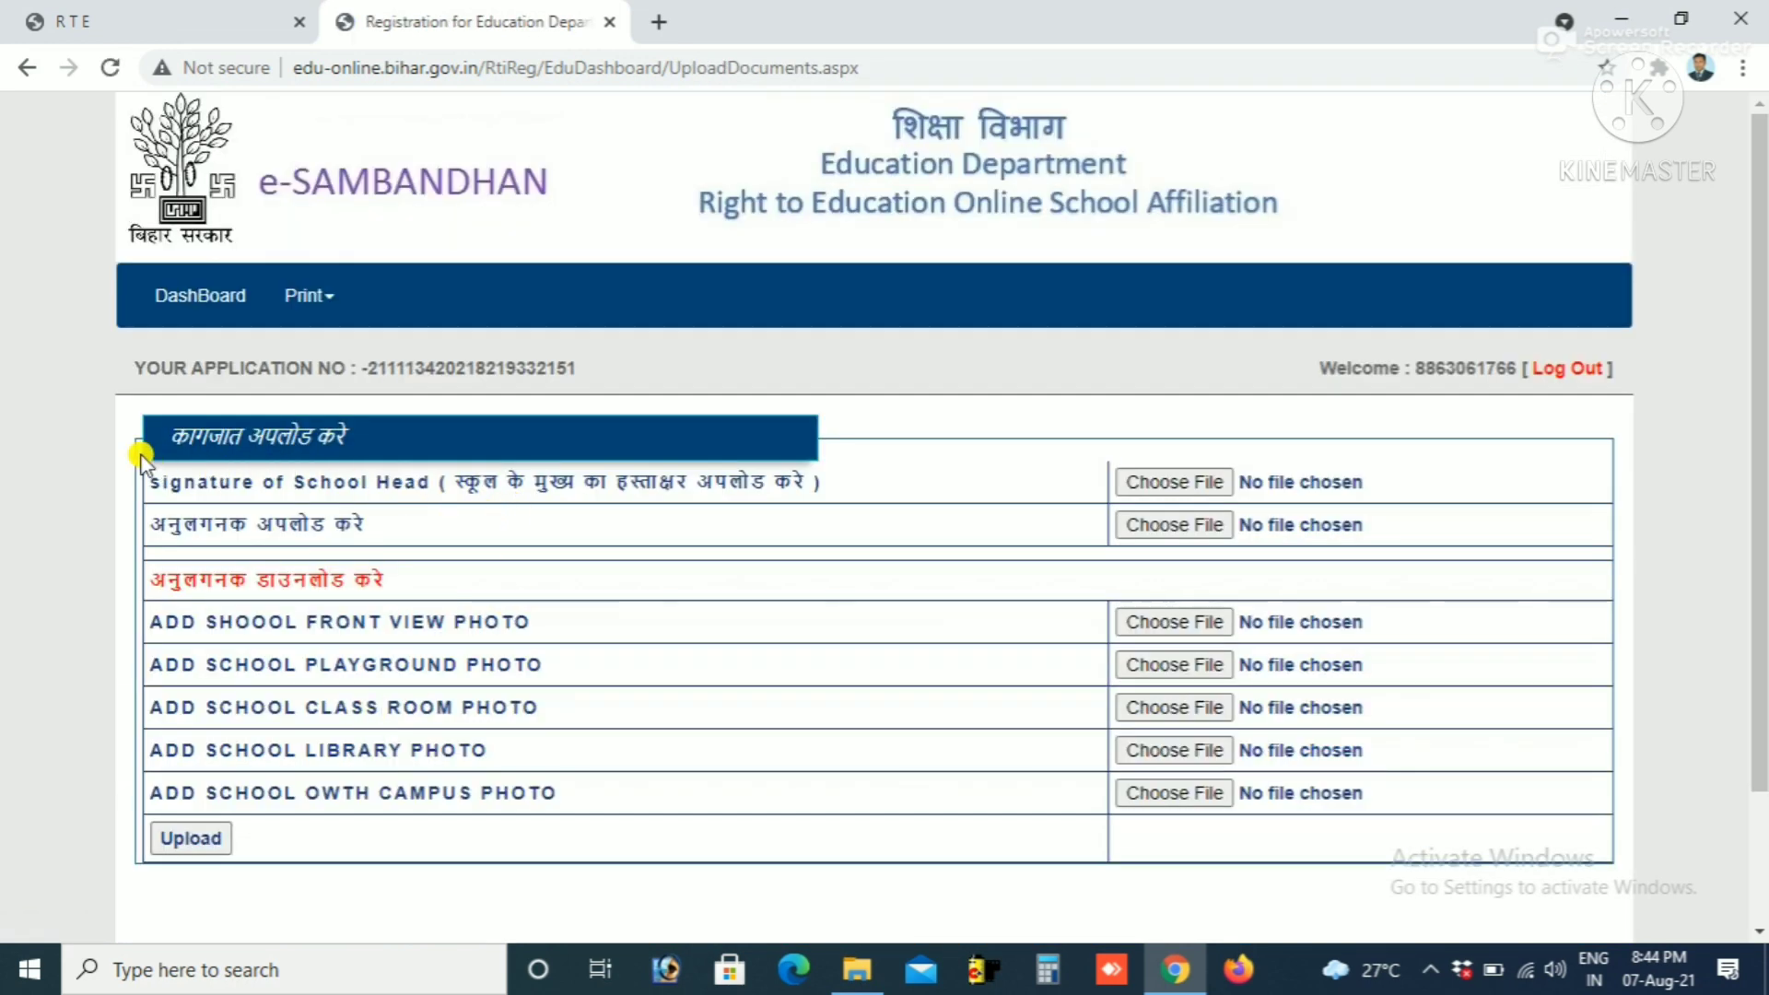
Step: Open the annexure declaration letter addressed to PURNIA, read through it, and return to the upload page
left_click(316, 582)
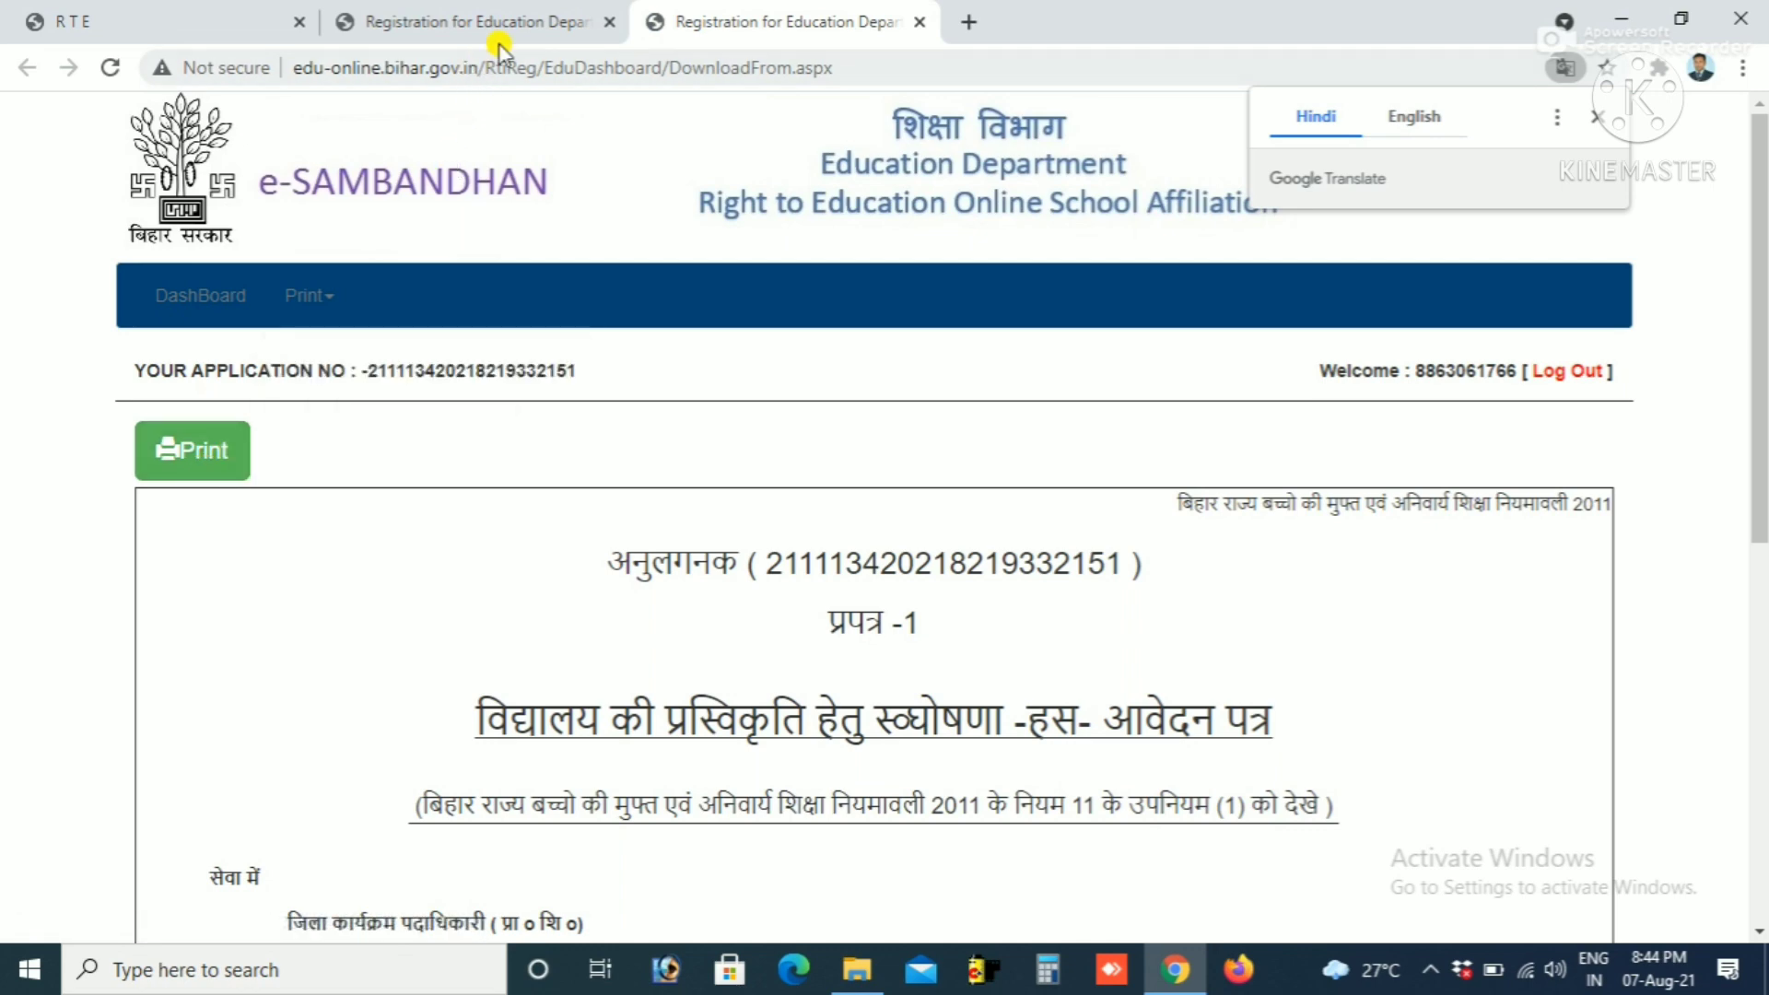
scroll(709, 788, "down", 8)
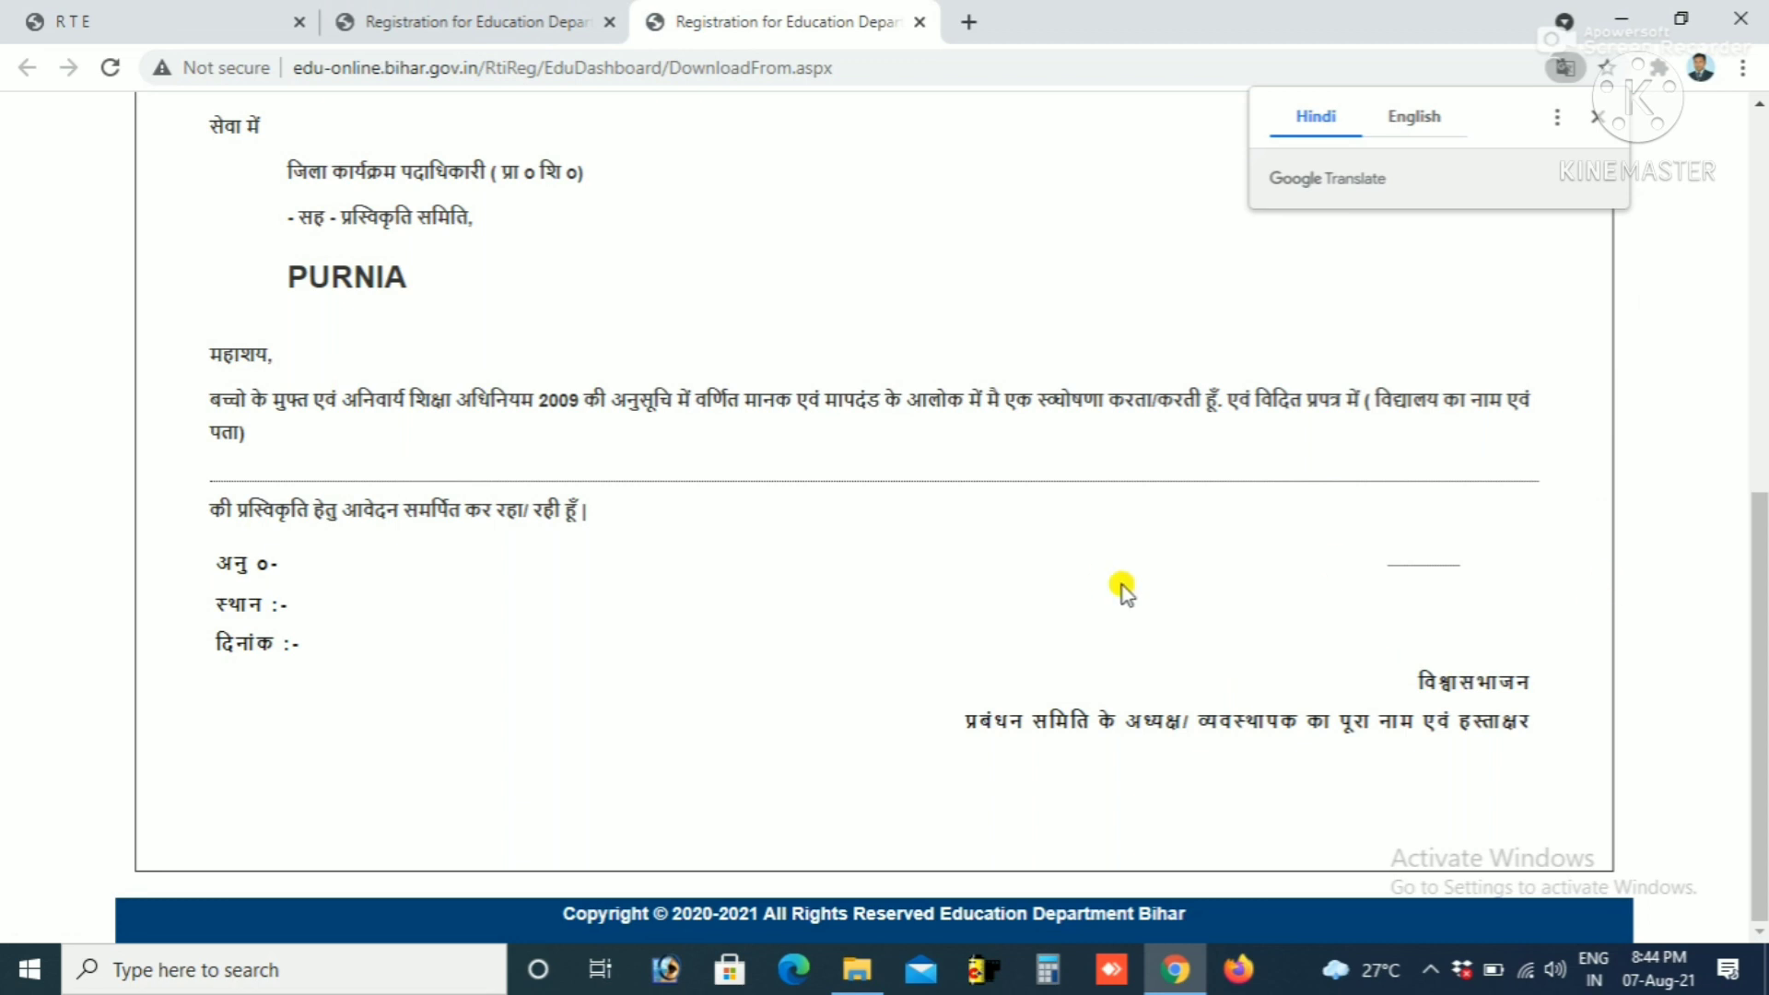
left_click(535, 39)
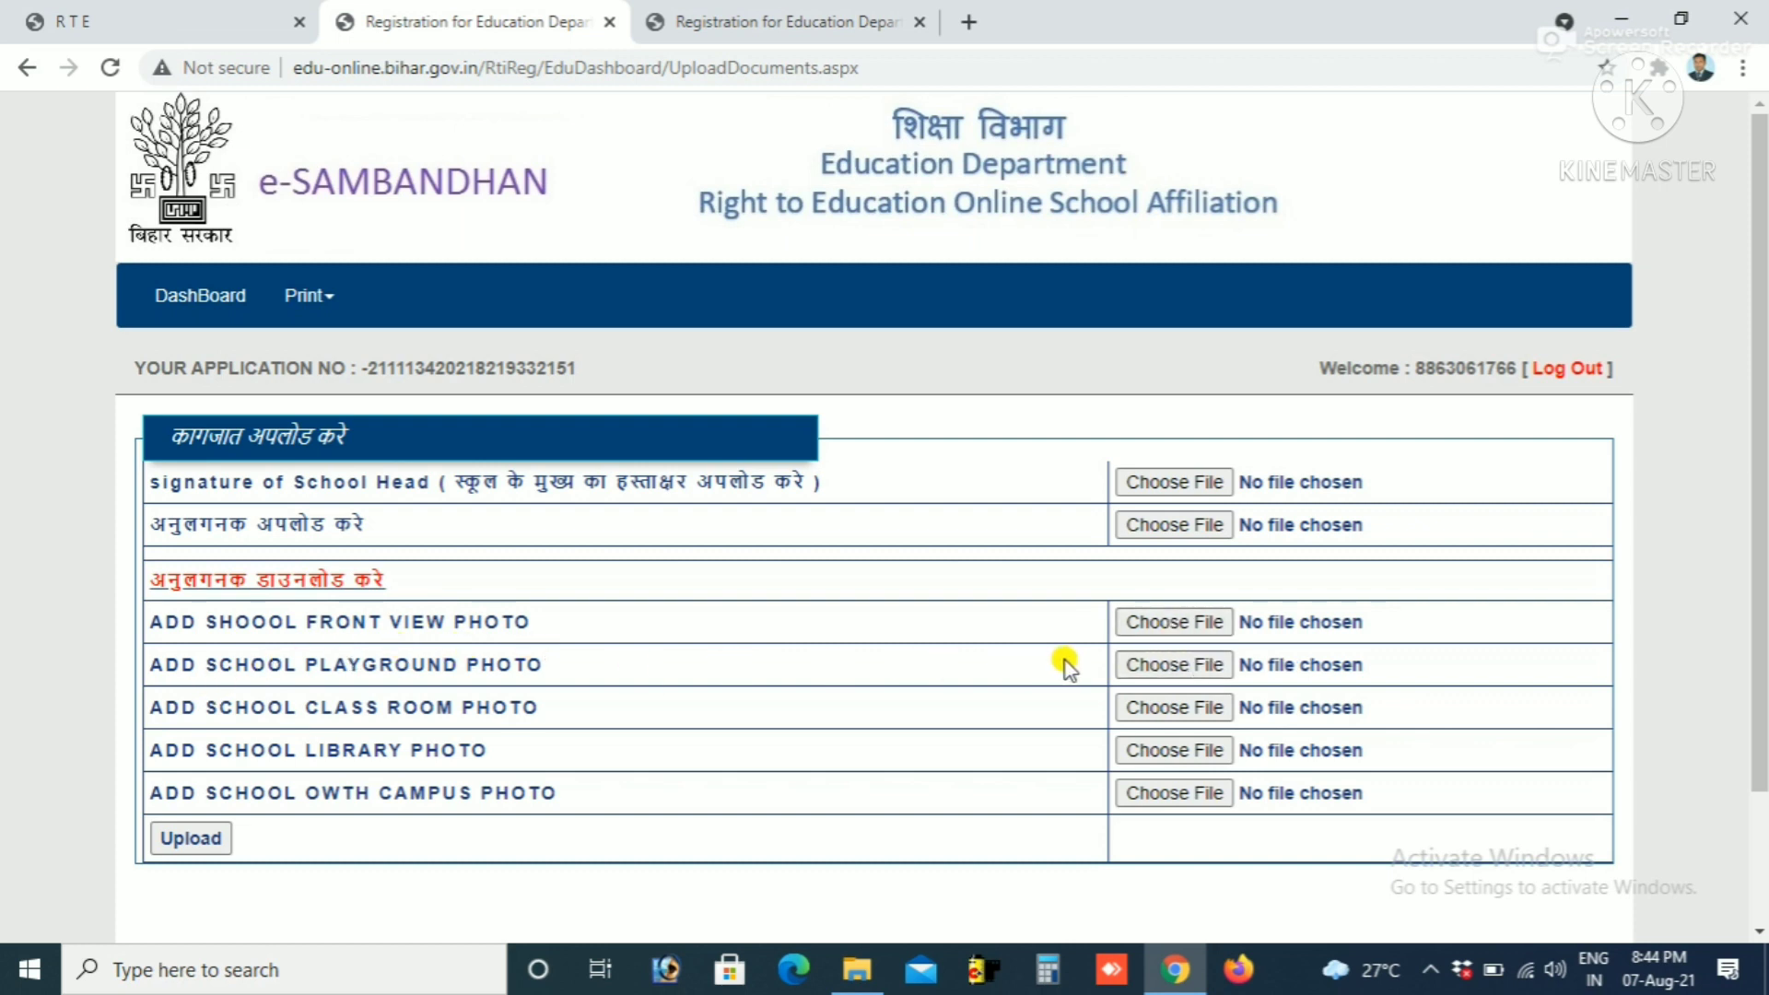
Step: Attempt the empty upload, refused for a missing signature JPG, then review the dashboard's pending-upload status
left_click(177, 843)
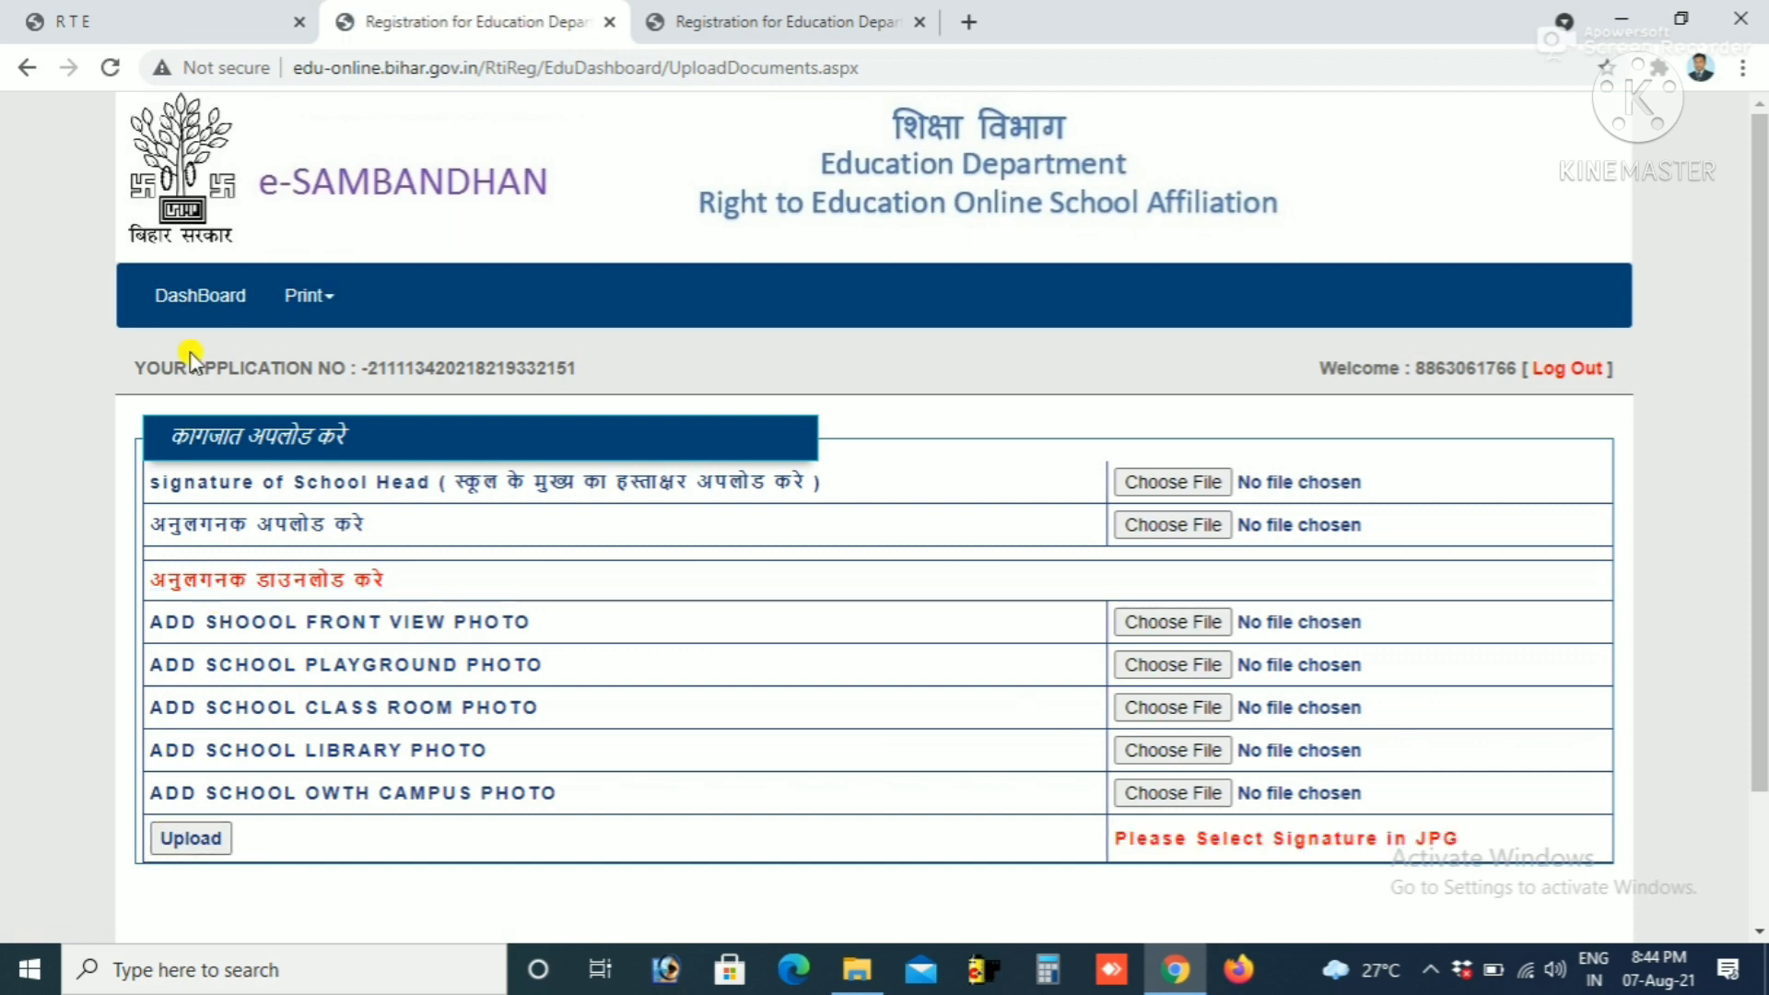
left_click(198, 300)
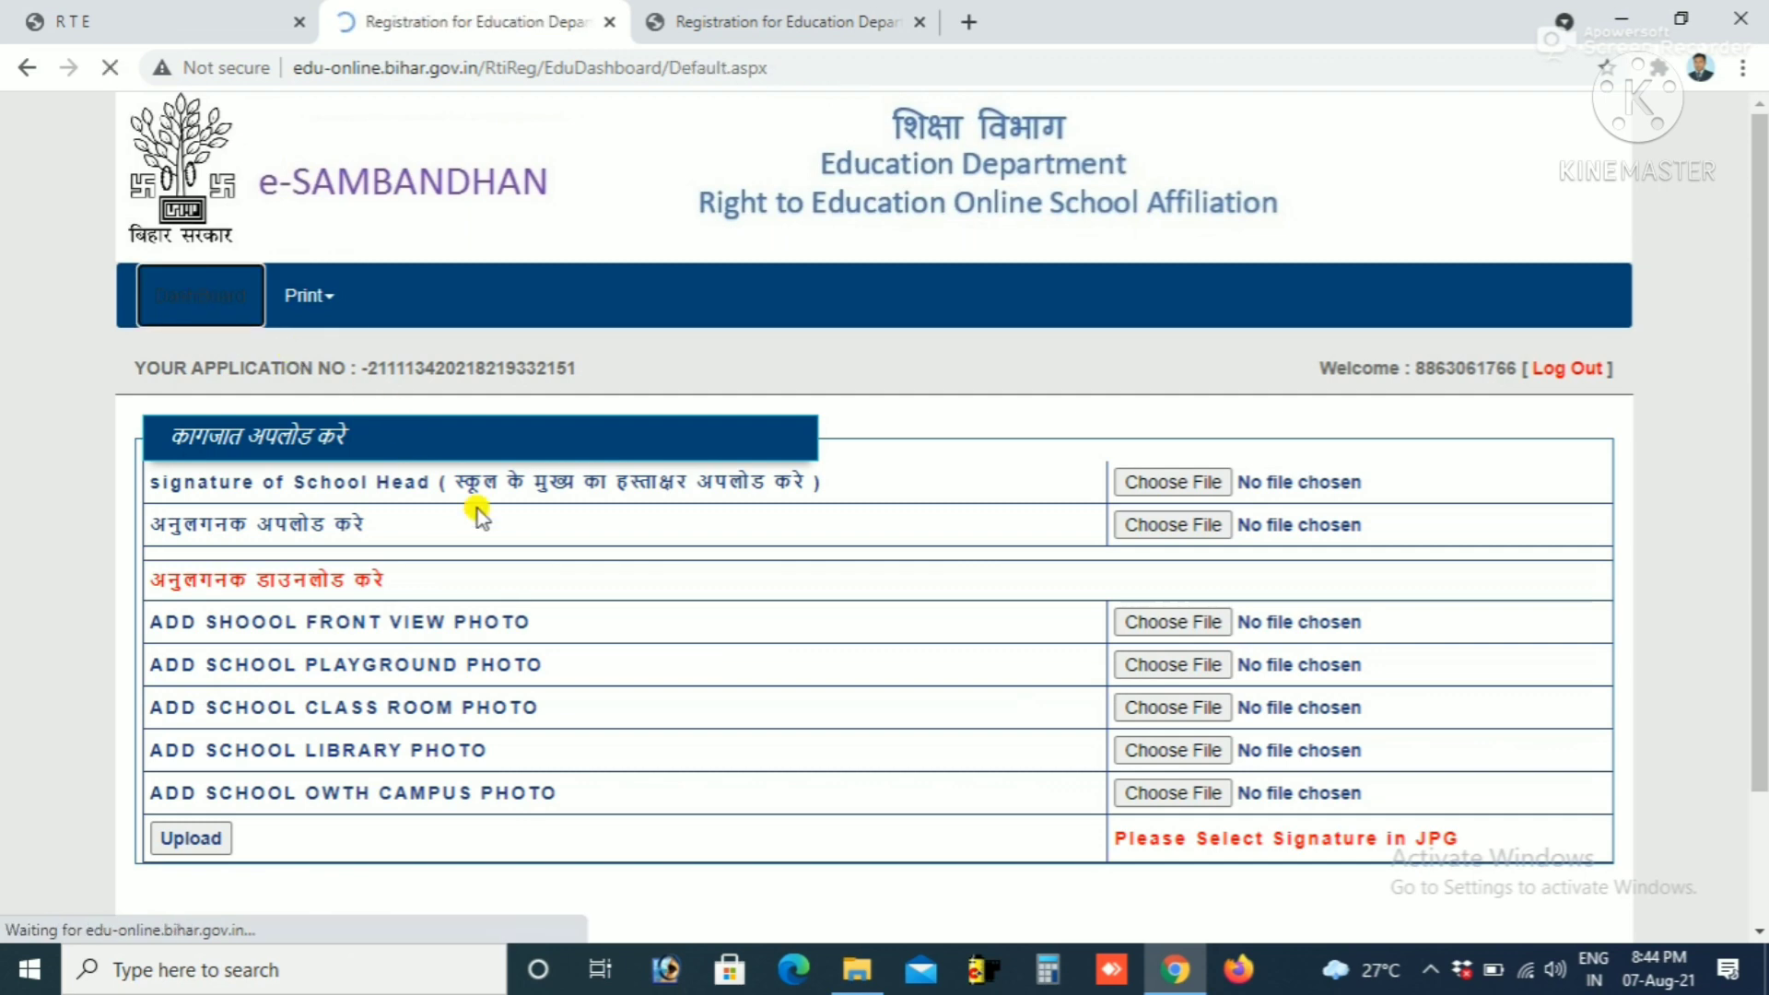
scroll(673, 714, "down", 6)
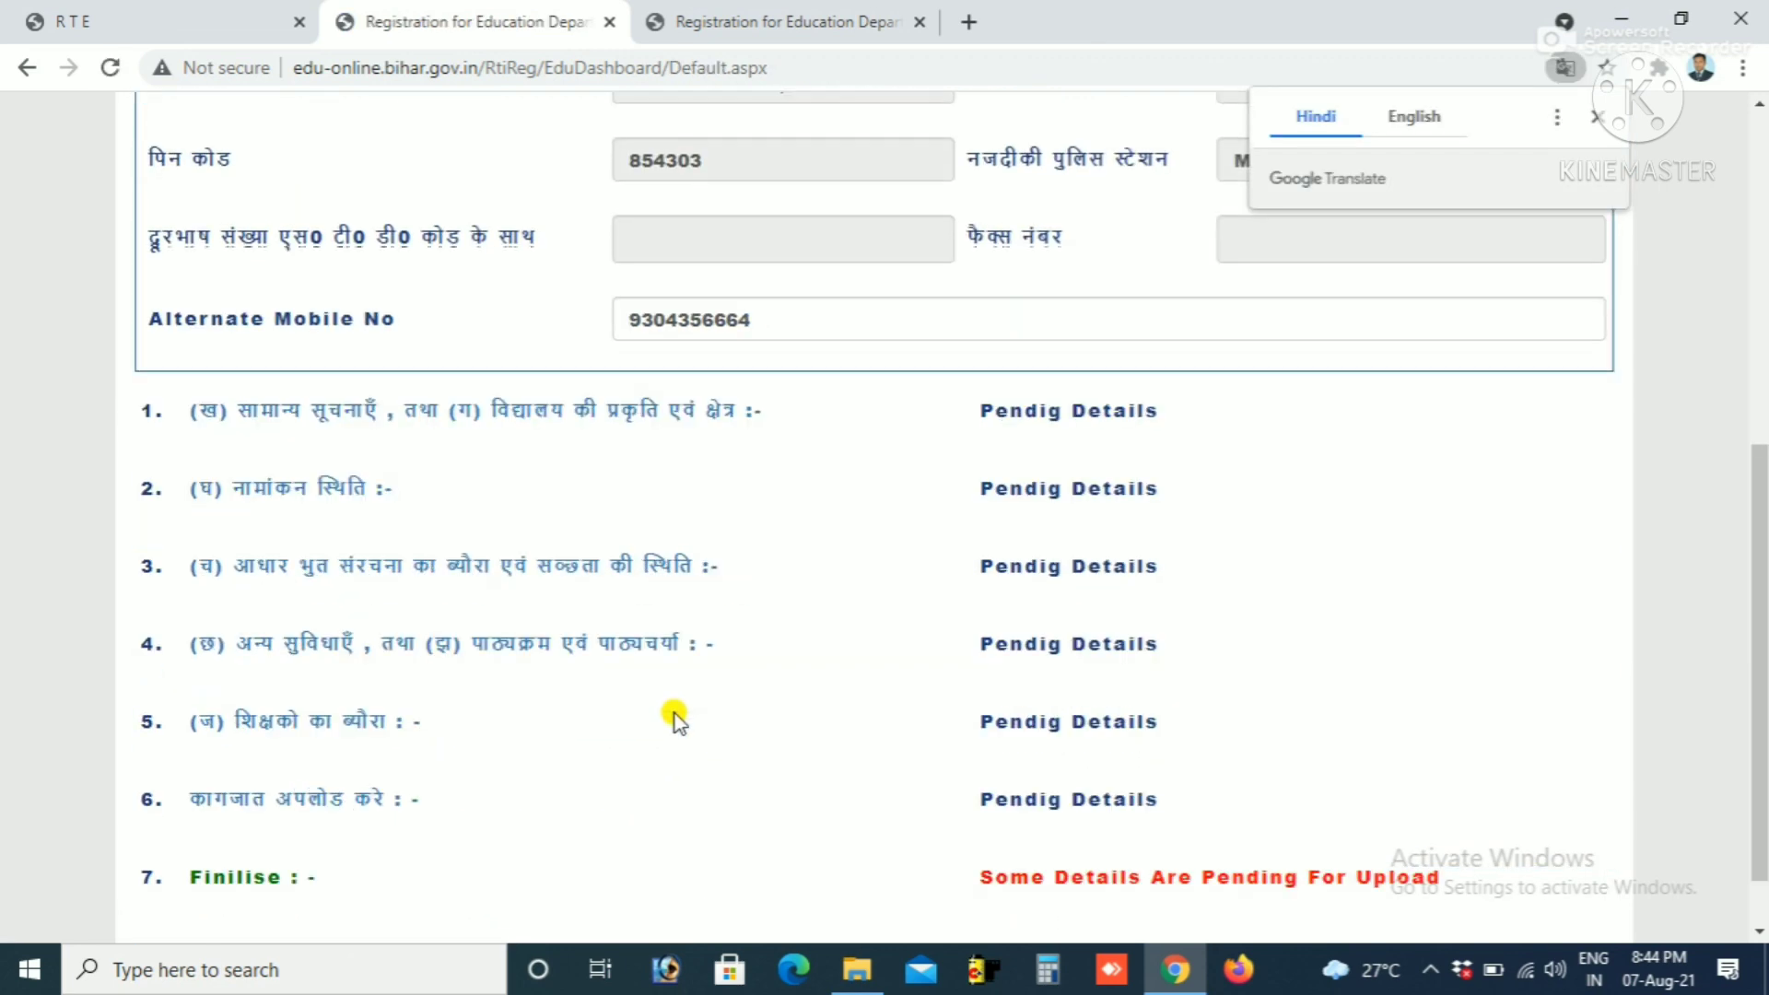
scroll(674, 717, "down", 1)
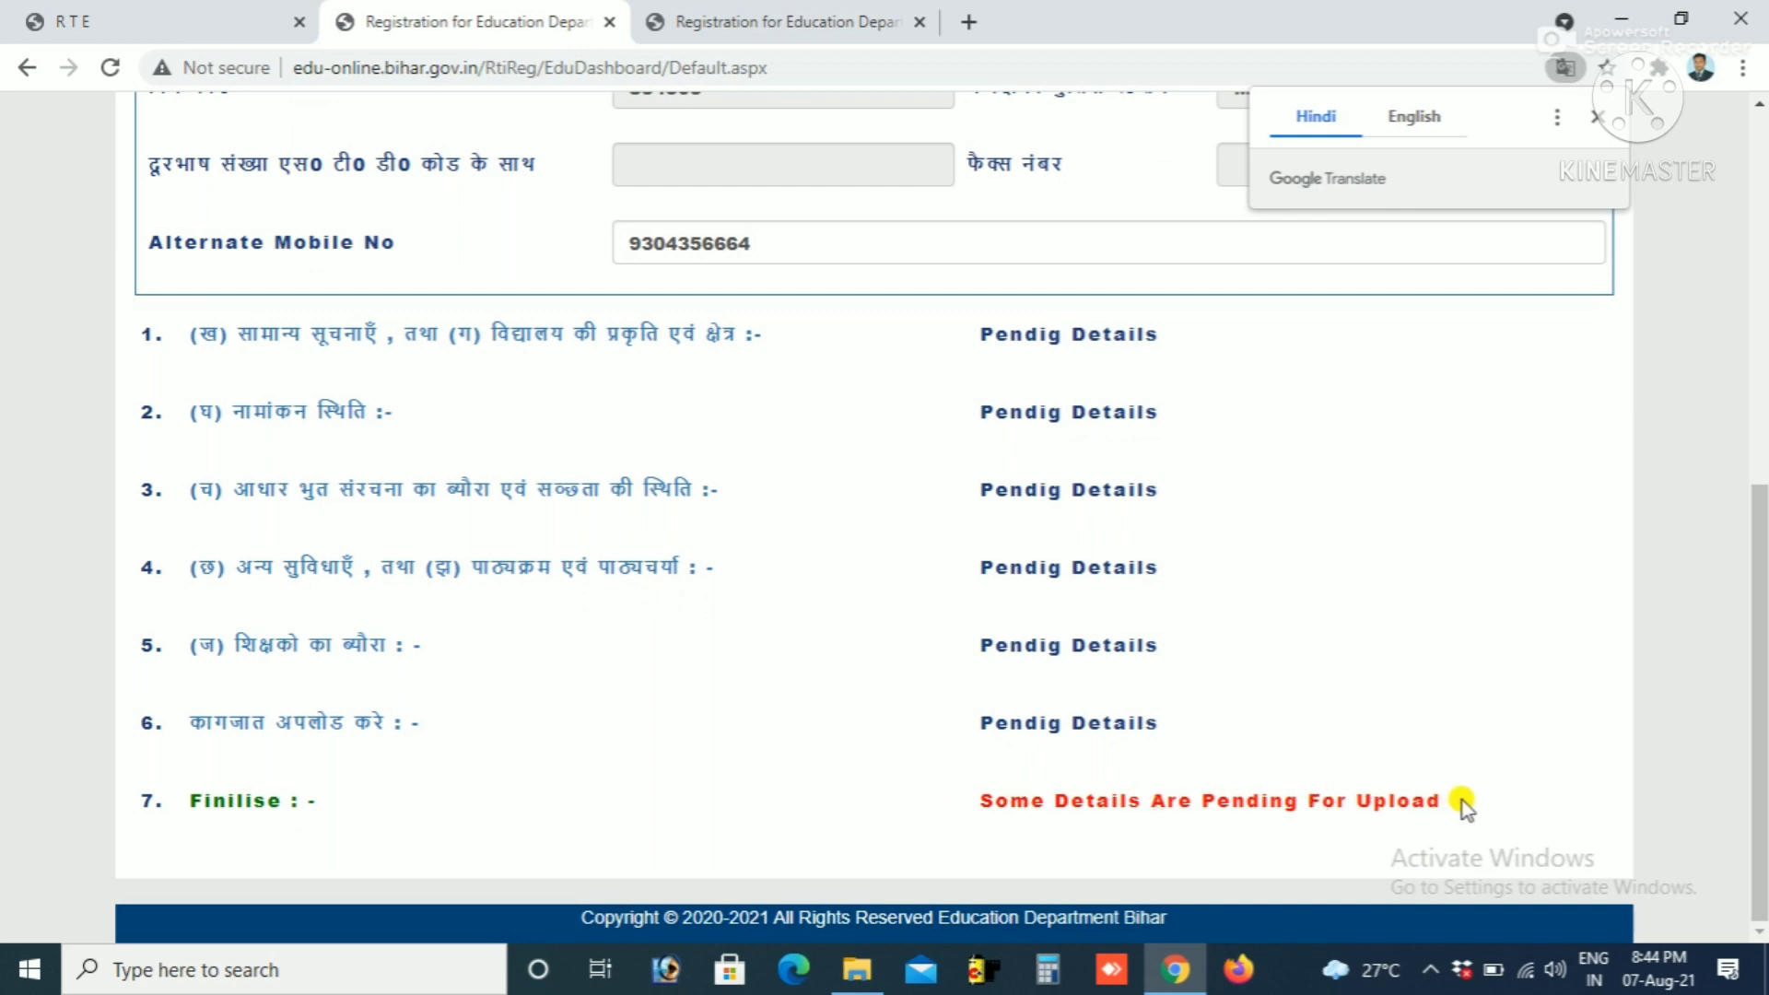
scroll(1460, 802, "up", 9)
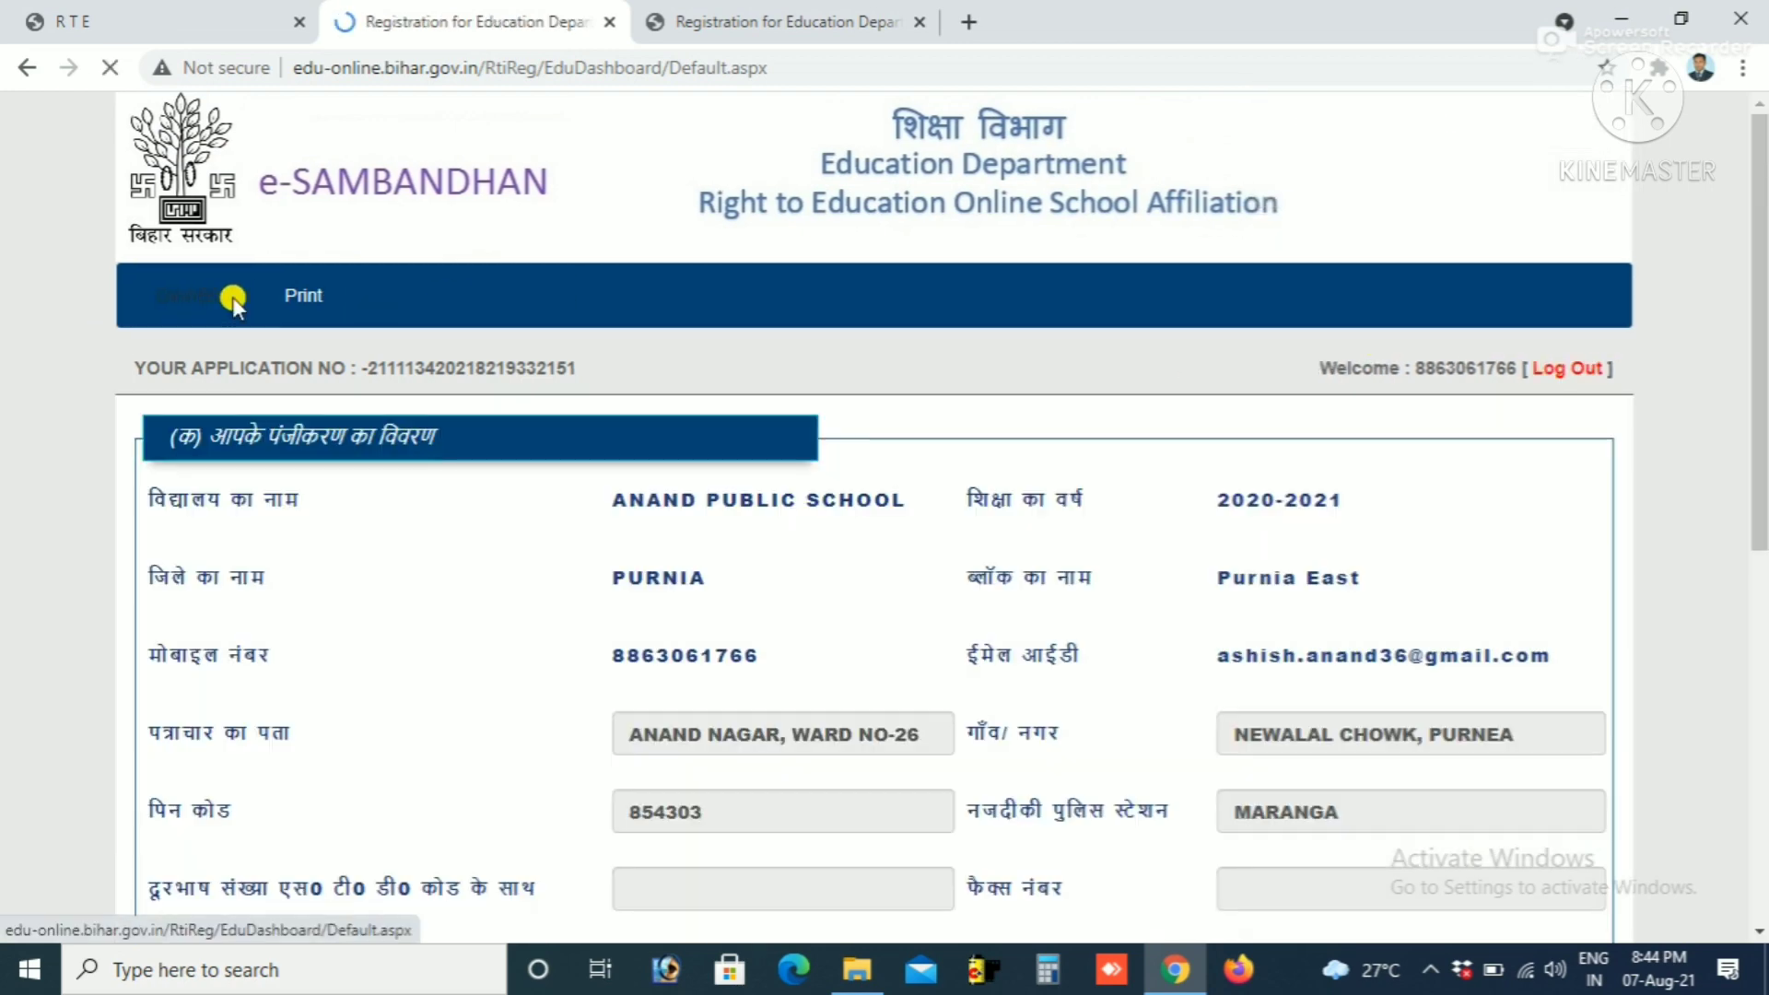
left_click(309, 295)
left_click(225, 20)
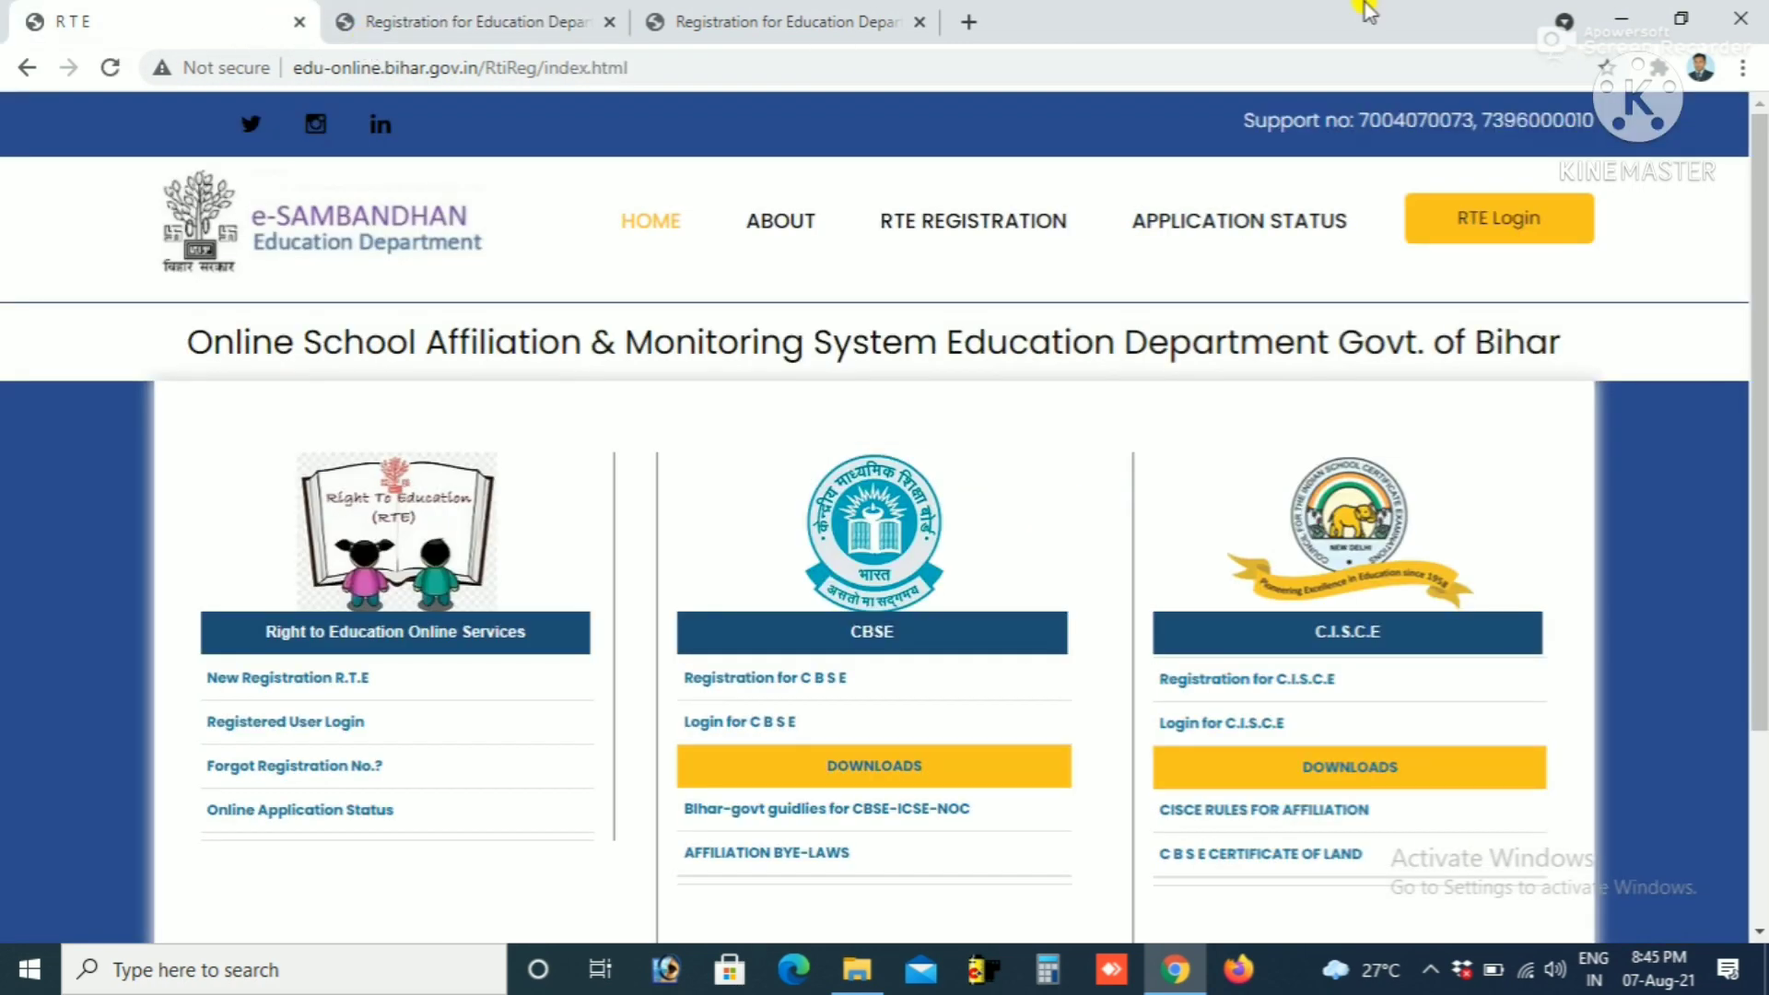